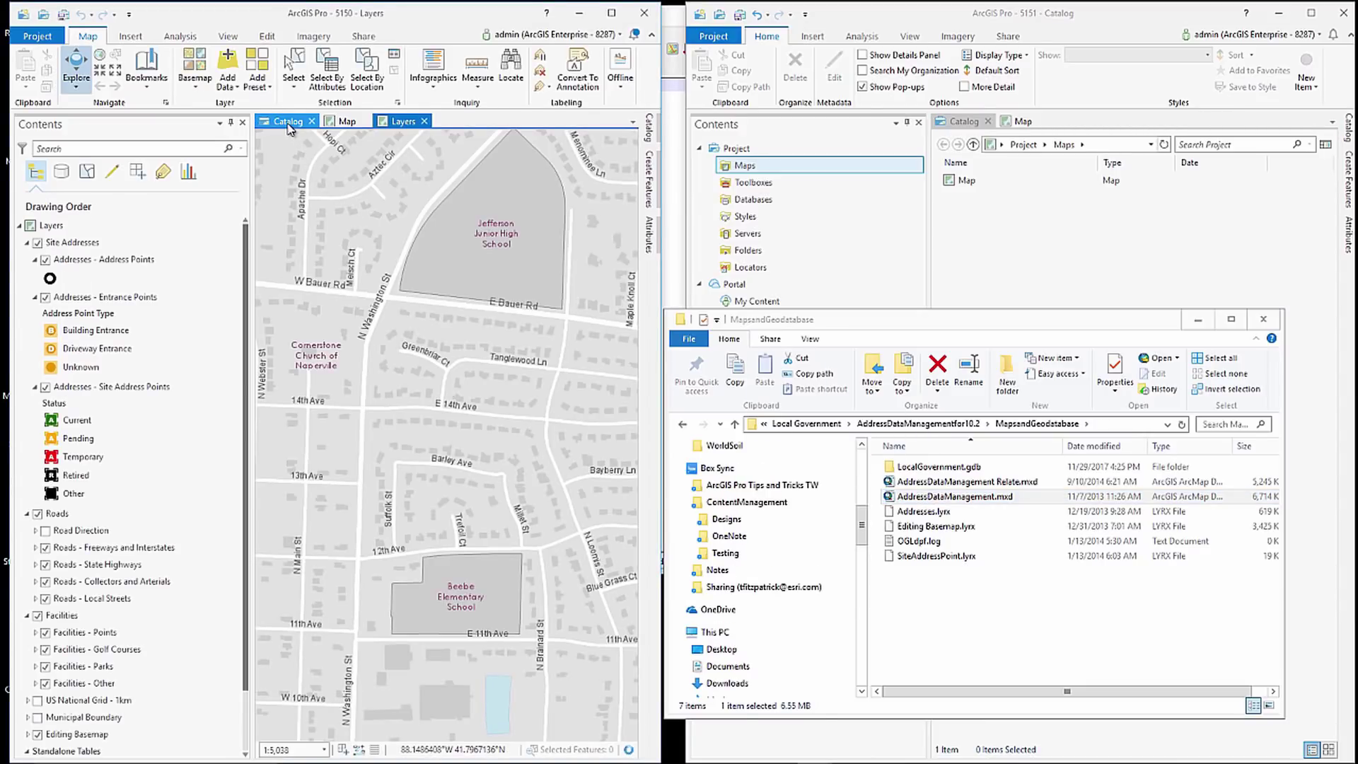
Step: Copy the Layers map from the maps of project 5150 into the maps of project 5151
click(290, 122)
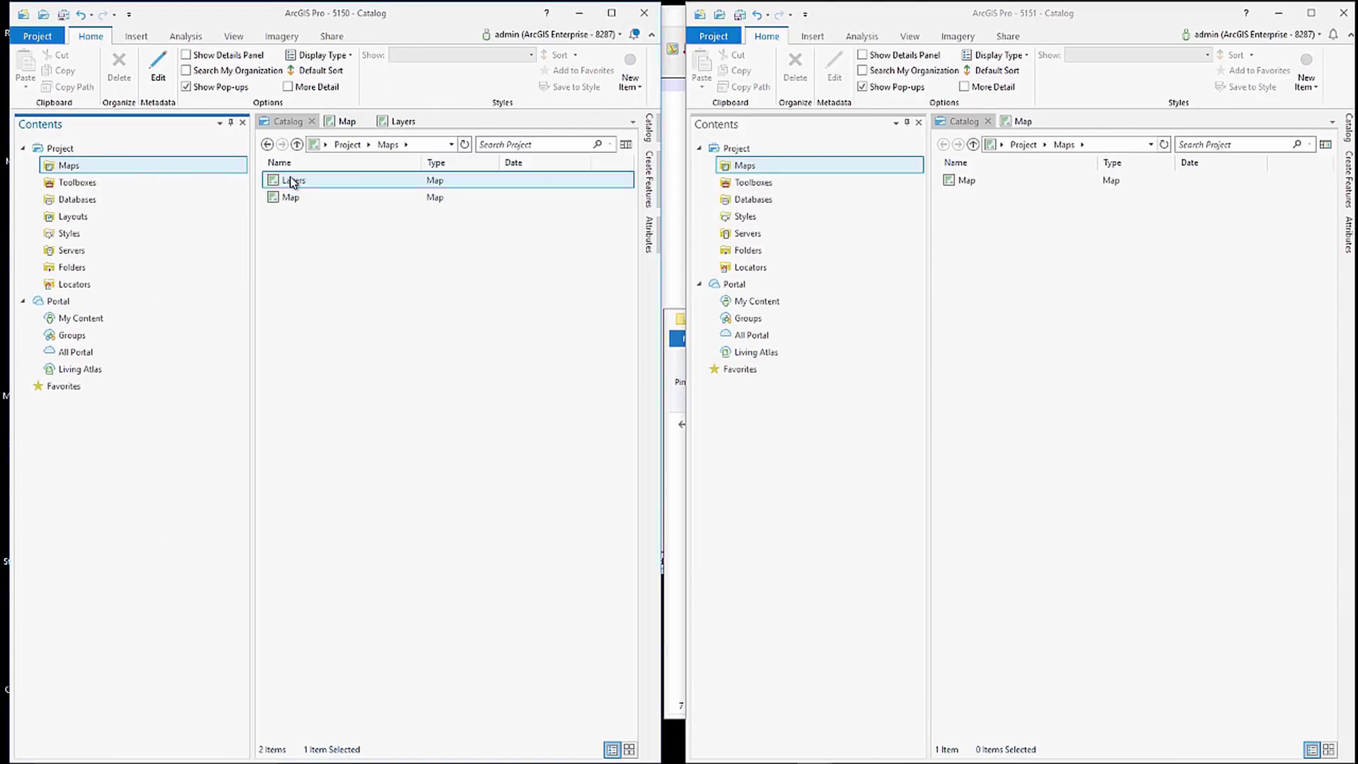
drag(1028, 256, 1036, 258)
click(975, 182)
right_click(973, 180)
click(995, 189)
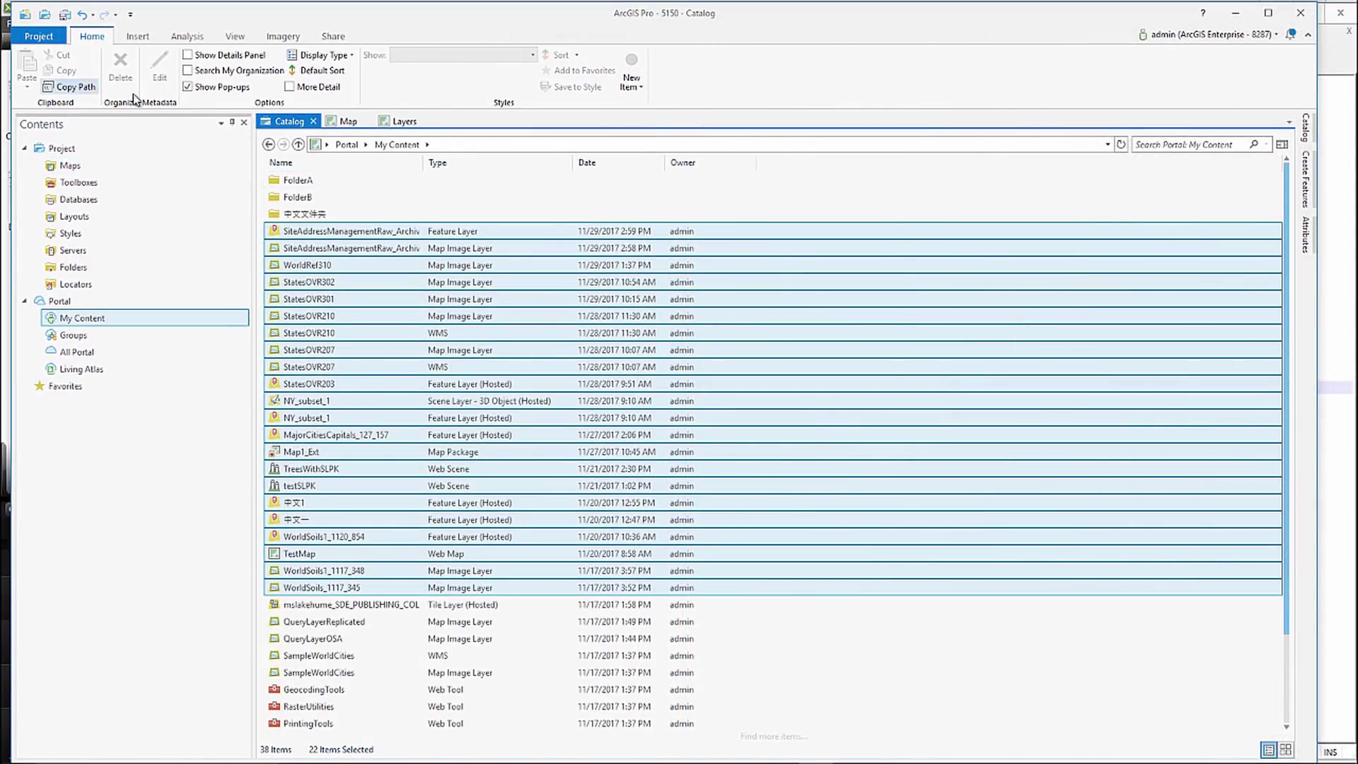
Step: Switch to Notepad++ and paste the copied paths of the selected portal items below the geodatabase paths
click(1329, 251)
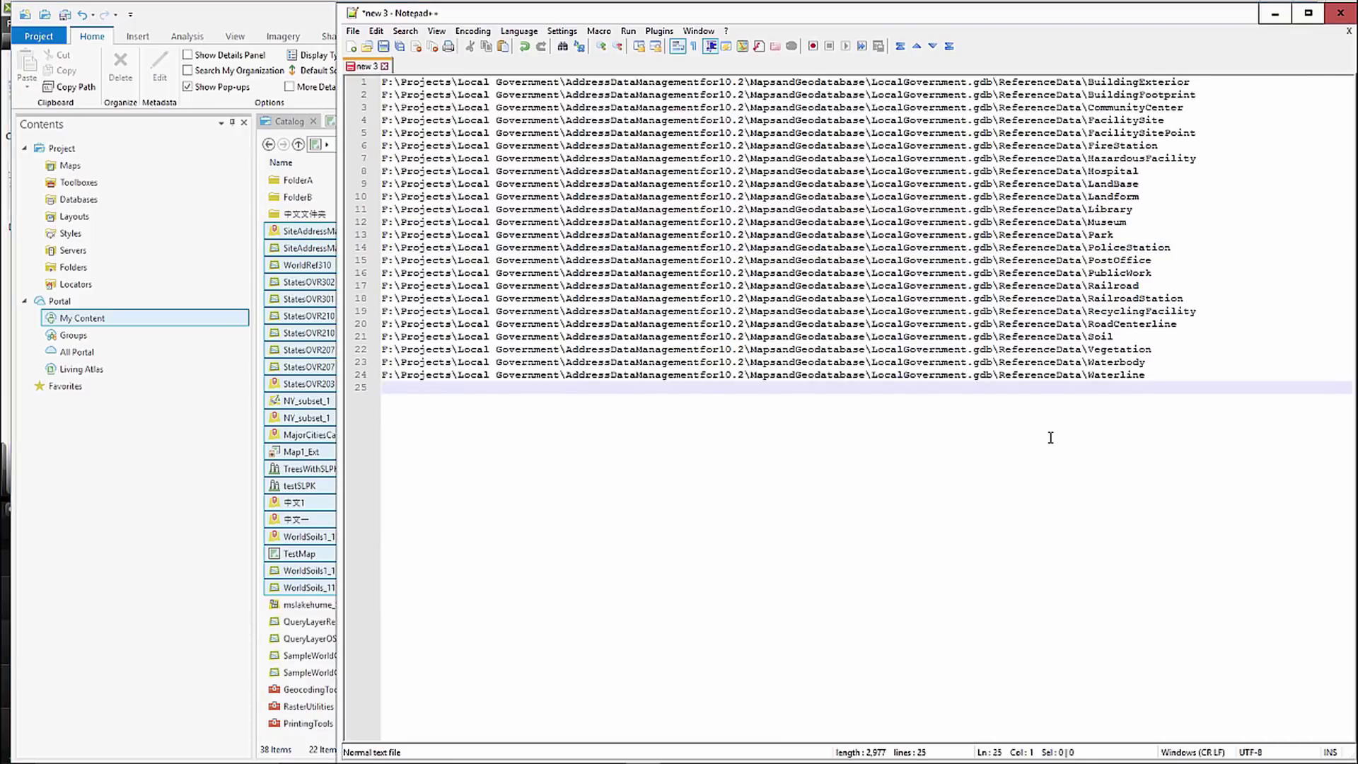
text(https://SABU.ESRI.COM/server/rest/services/SiteAddressManagementRaw_Archived_SABU/FeatureServer https://SABU.ESRI.COM/server/rest/services/SiteAddressManagementRaw_Archived_SABU/MapServer https://SABU.ESRI.COM/server/rest/services/WorldRef310/MapServer https://SABU.ESRI.COM/server/rest/services/StatesOVR302/MapServer https://SABU.ESRI.COM/server/rest/services/StatesOVR301/MapServer https://SABU.ESRI.COM/server/rest/services/StatesOVR210/MapServer https://SABU.ESRI.COM/server/services/StatesOVR210/MapServer/WMSServer https://SABU.ESRI.COM/server/rest/services/StatesOVR207/MapServer https://SABU.ESRI.COM/server/services/StatesOVR207/MapServer/WMSServer http://SABU.ESRI.COM/server/rest/services/Hosted/StatesOVR203/FeatureServer http://SABU.ESRI.COM/server/rest/services/Hosted/NY_subset_1/SceneServer http://SABU.ESRI.COM/server/rest/services/Hosted/NY_subset_1/FeatureServer http://SABU.ESRI.COM/server/rest/services/Hosted/MajorCitiesCapitals_127_157/FeatureServer https://sabu.esri.com/portal/sharing/rest/content/items/18e0afece0074a1a8301b93ef3ac6bb5 https://sabu.esri.com/portal/sharing/rest/content/items/ef6e07ca708c4b87aa8d0a6b9d35e8f6 https://sabu.esri.com/portal/sharing/rest/content/items/2be89400785d4bc398d8dc3d386cb63e http://SABU.ESRI.COM/server/rest/services/Hosted/中文1/FeatureServer http://SABU.ESRI.COM/server/rest/services/Hosted/中文一/FeatureServer http://SABU.ESRI.COM/server/rest/services/Hosted/WorldSoils1_1120_854/FeatureServer https://sabu.esri.com/portal/sharing/rest/content/items/dfa66360d87545d2bcfeb7d1ce2f13b6 https://SABU.ESRI.COM/server/rest/services/WorldSoils1_1117_348/MapServer https://SABU.ESRI.COM/server/rest/services/WorldSoils_1117_345/MapServer)
Step: View the metadata of the streams layer in the Study Area map
right_click(167, 380)
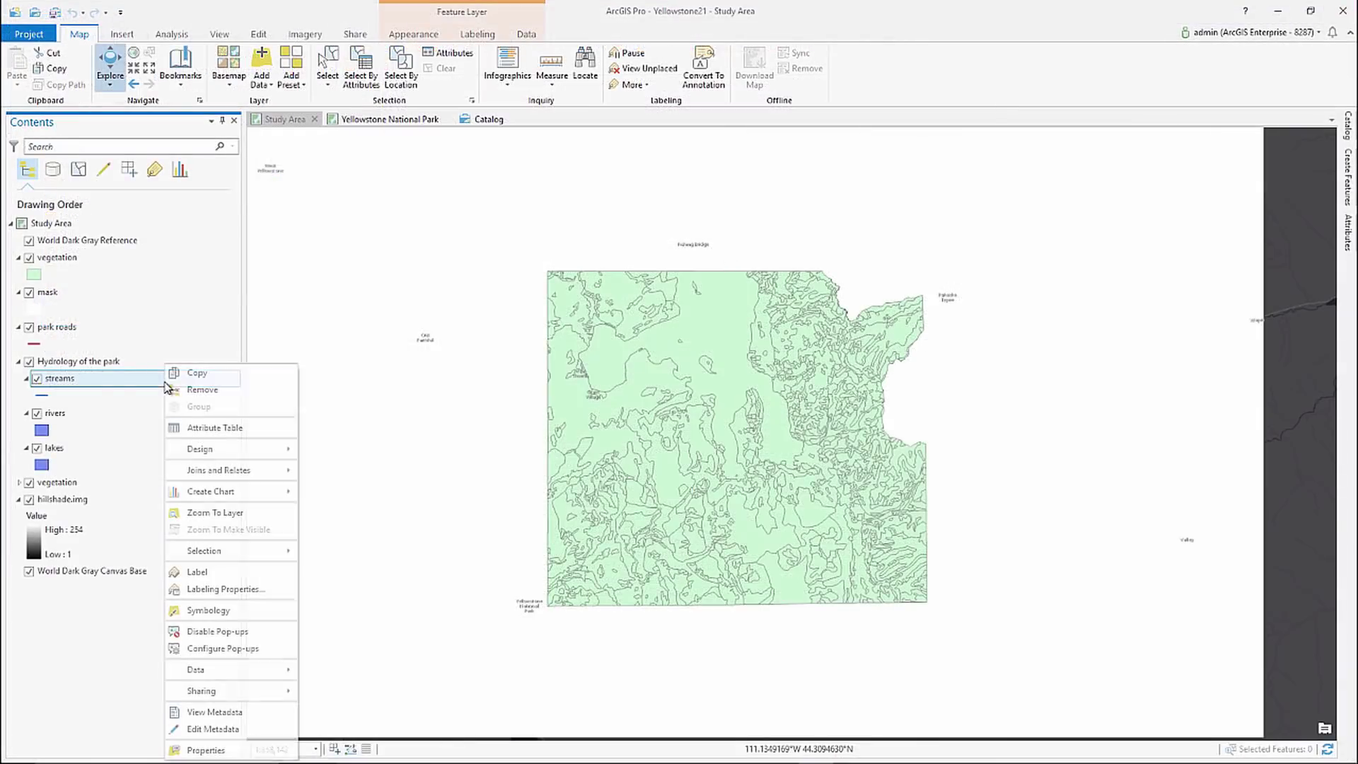
click(228, 713)
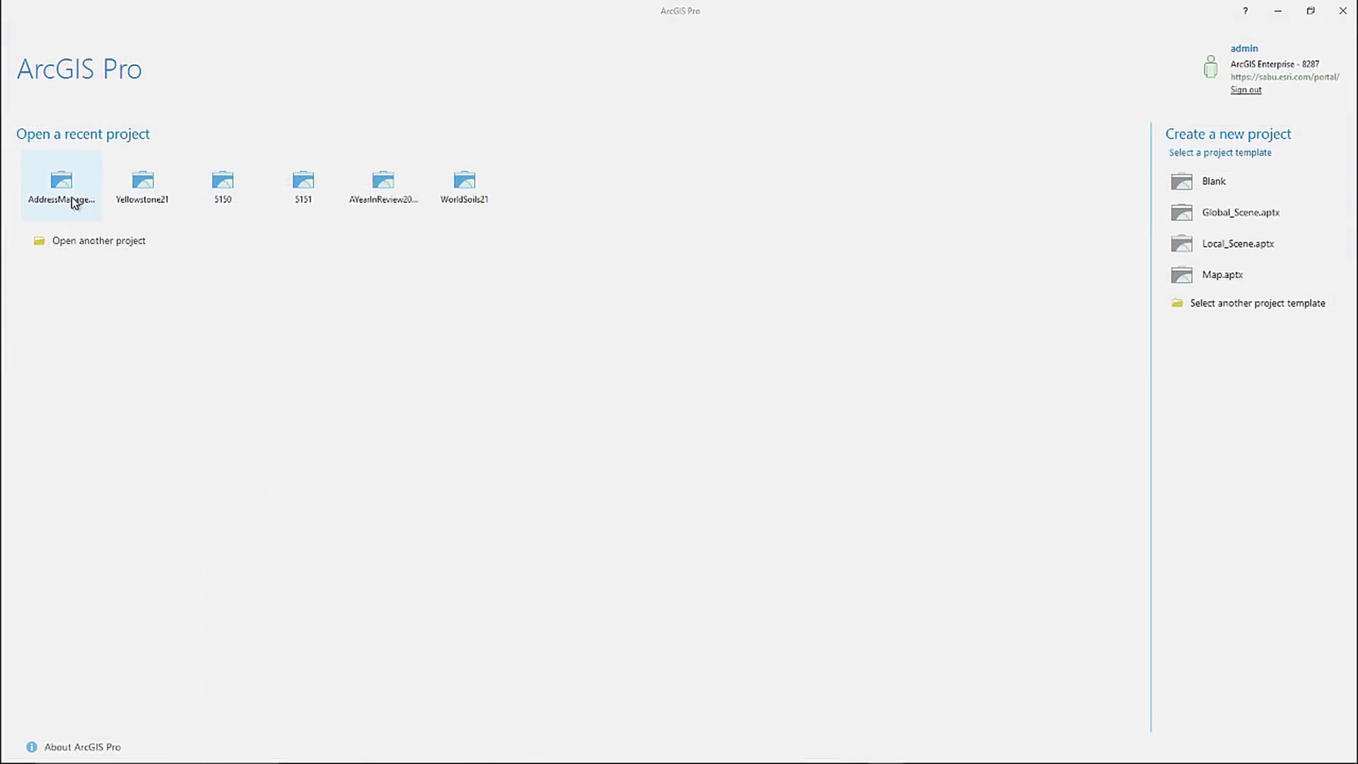
Step: Open the recent AddressManagement project and update it to the new version offered in its notification
click(69, 201)
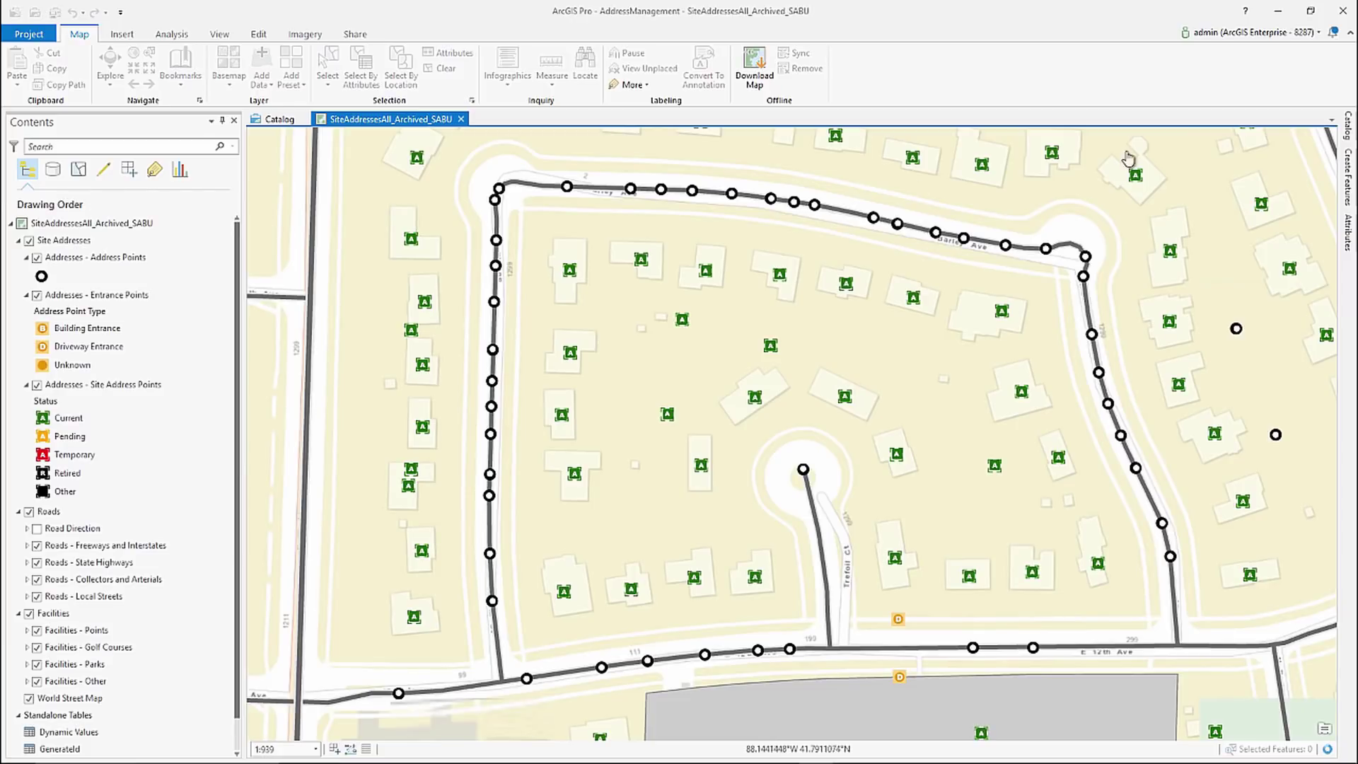
click(1332, 32)
click(1324, 199)
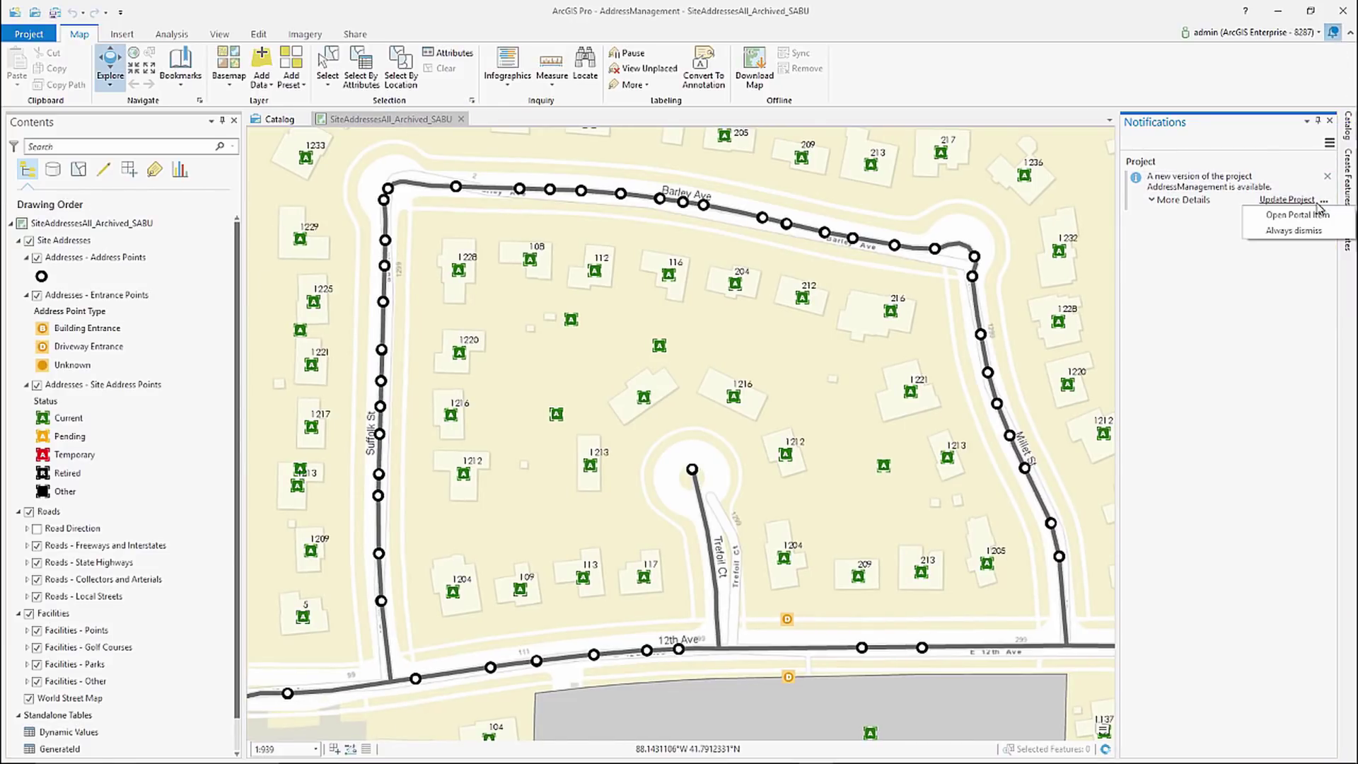
click(1283, 200)
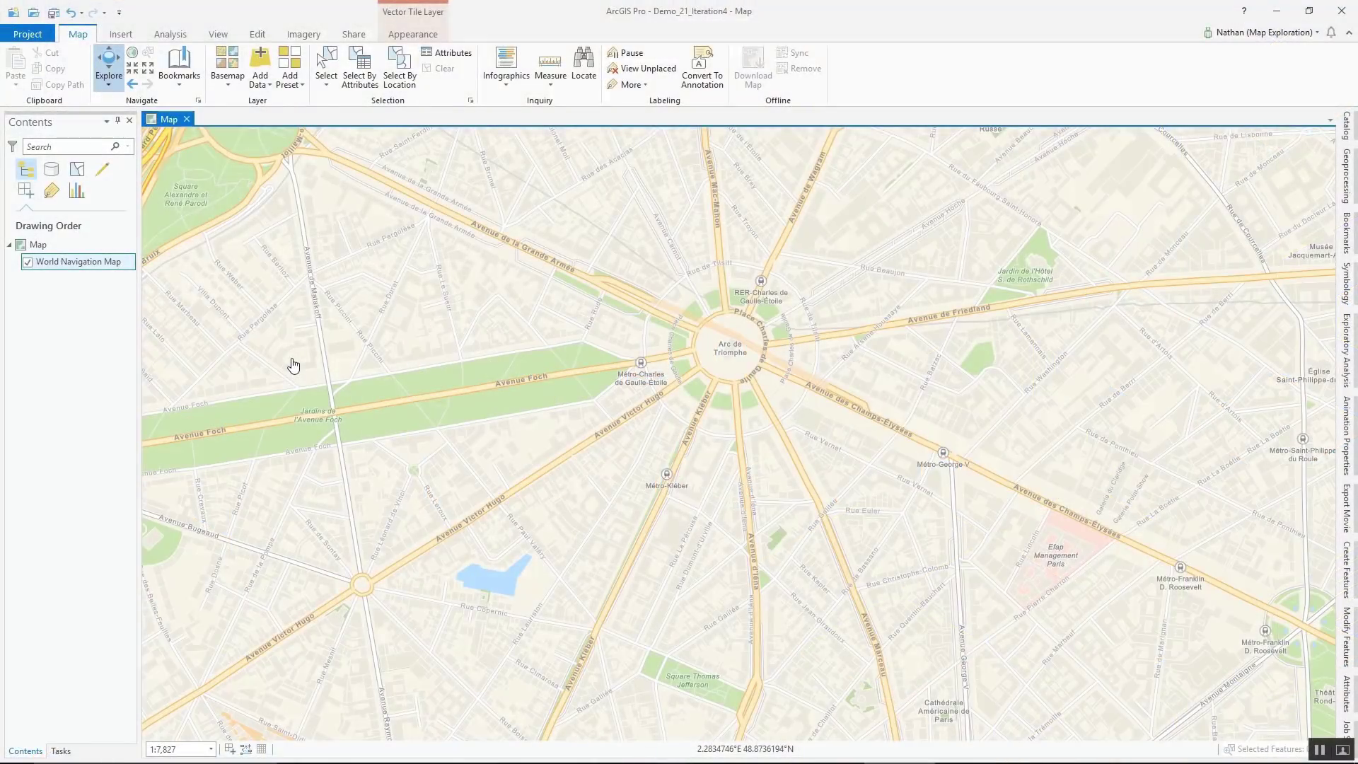
Step: Copy the coordinates of the Arc de Triomphe from the map and paste them into another application
right_click(733, 354)
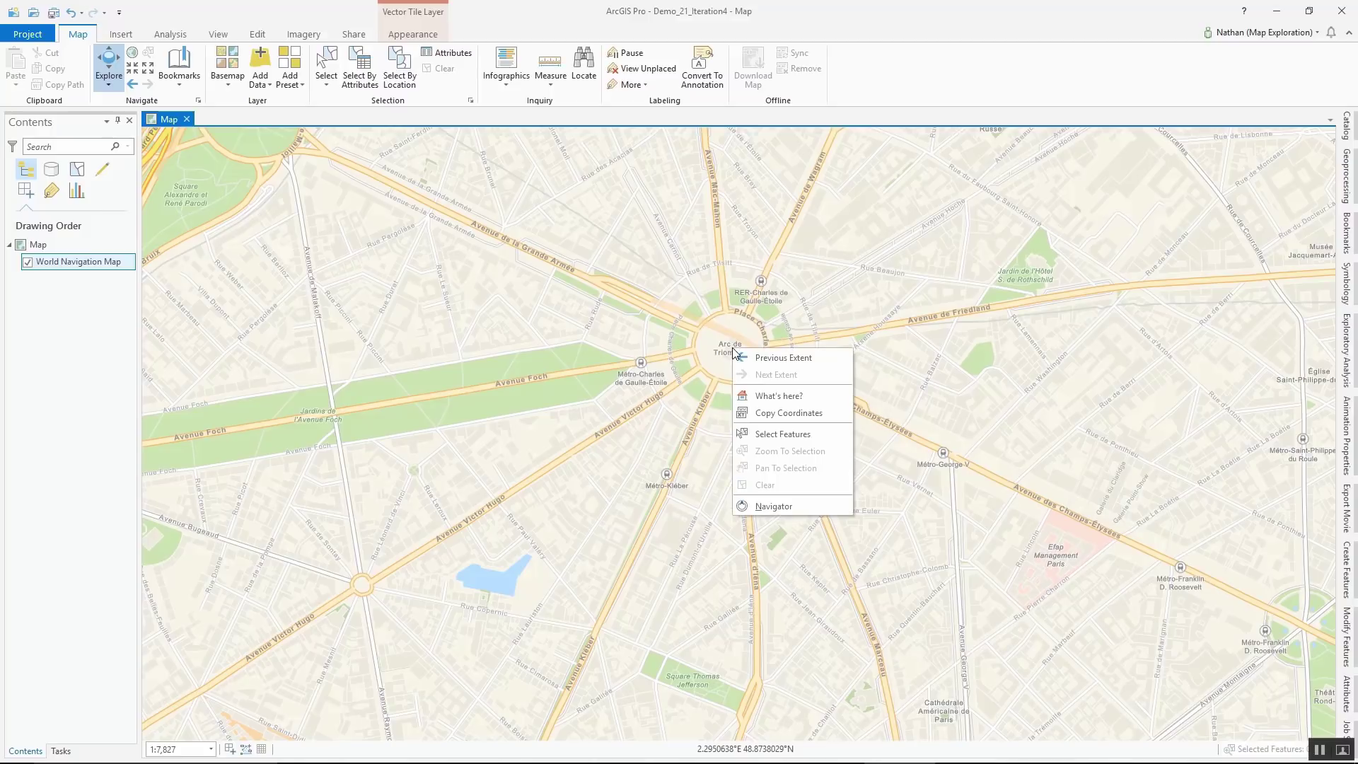
click(794, 412)
key(alt+Tab)
key(ctrl+v)
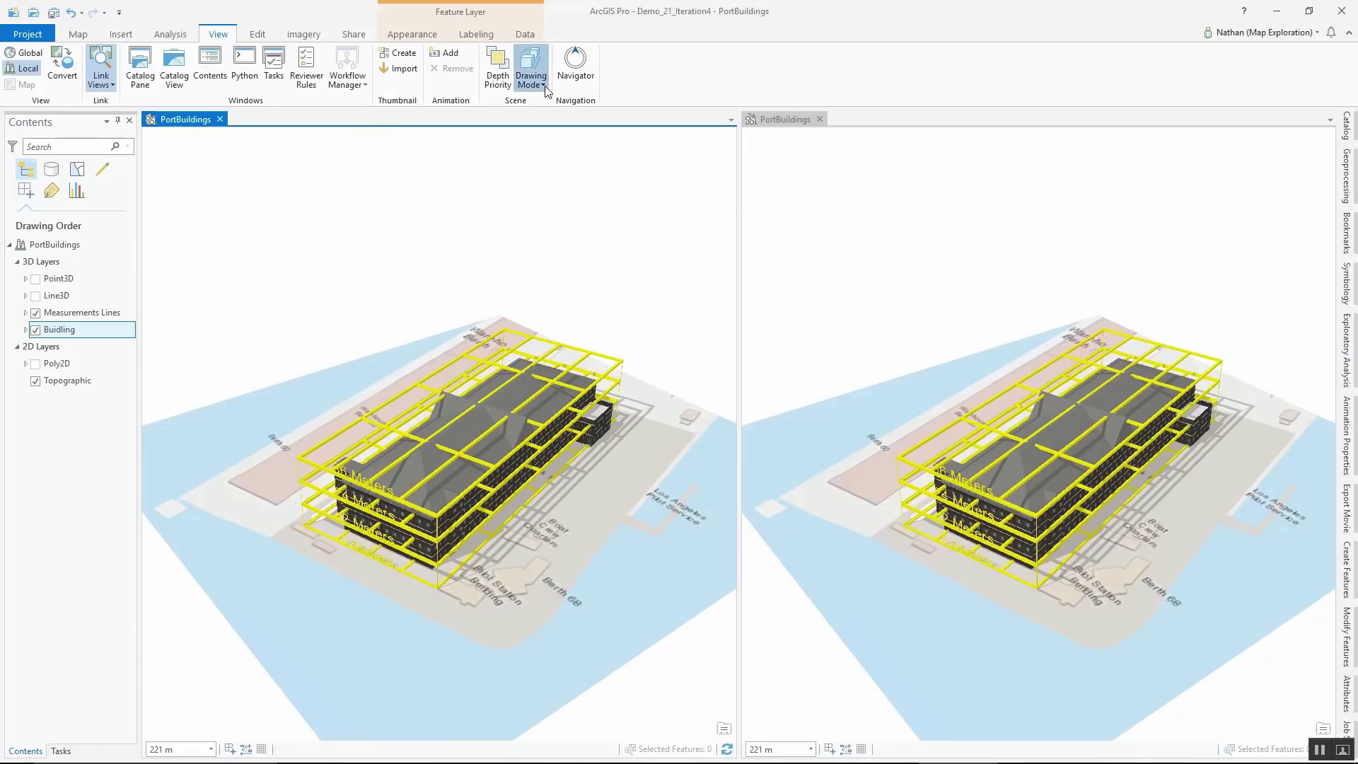
Step: Switch the active PortBuildings scene to the parallel drawing mode
click(543, 85)
click(591, 161)
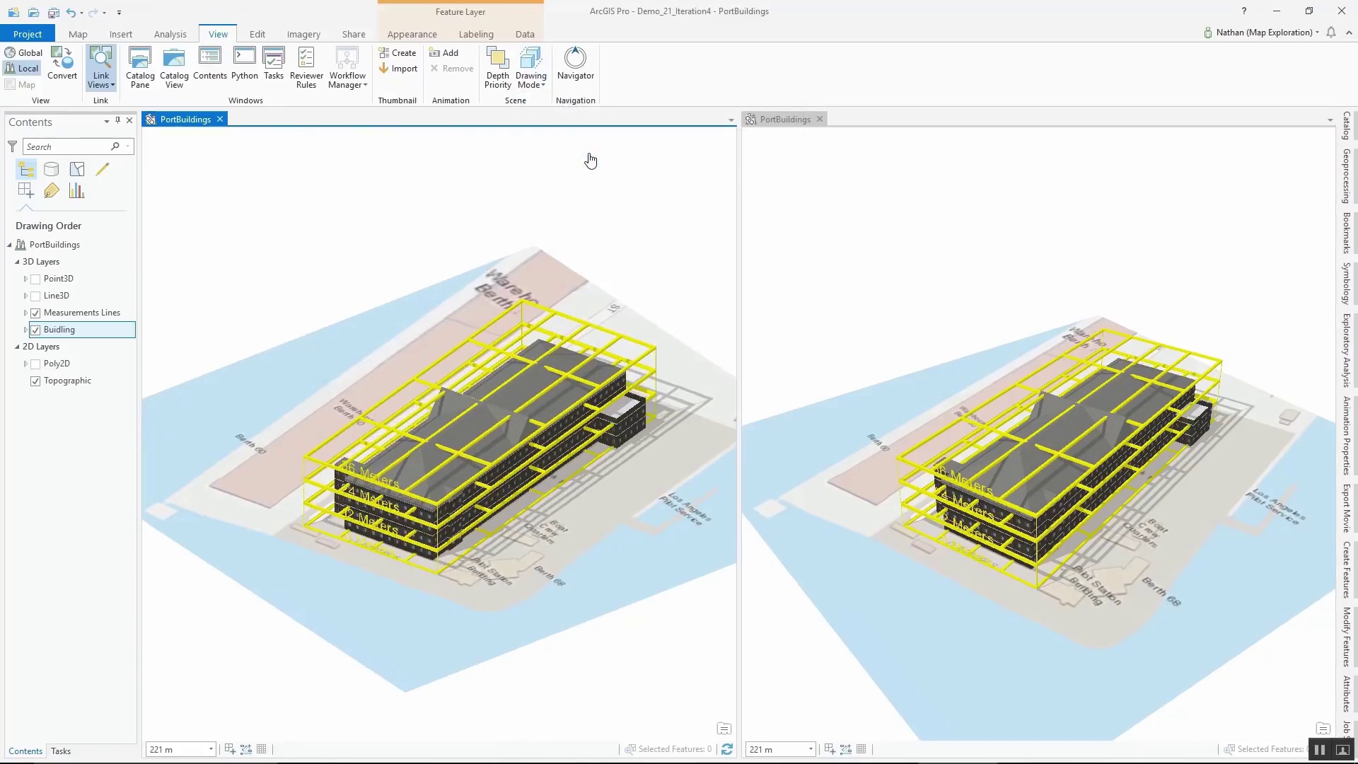
click(78, 34)
click(133, 83)
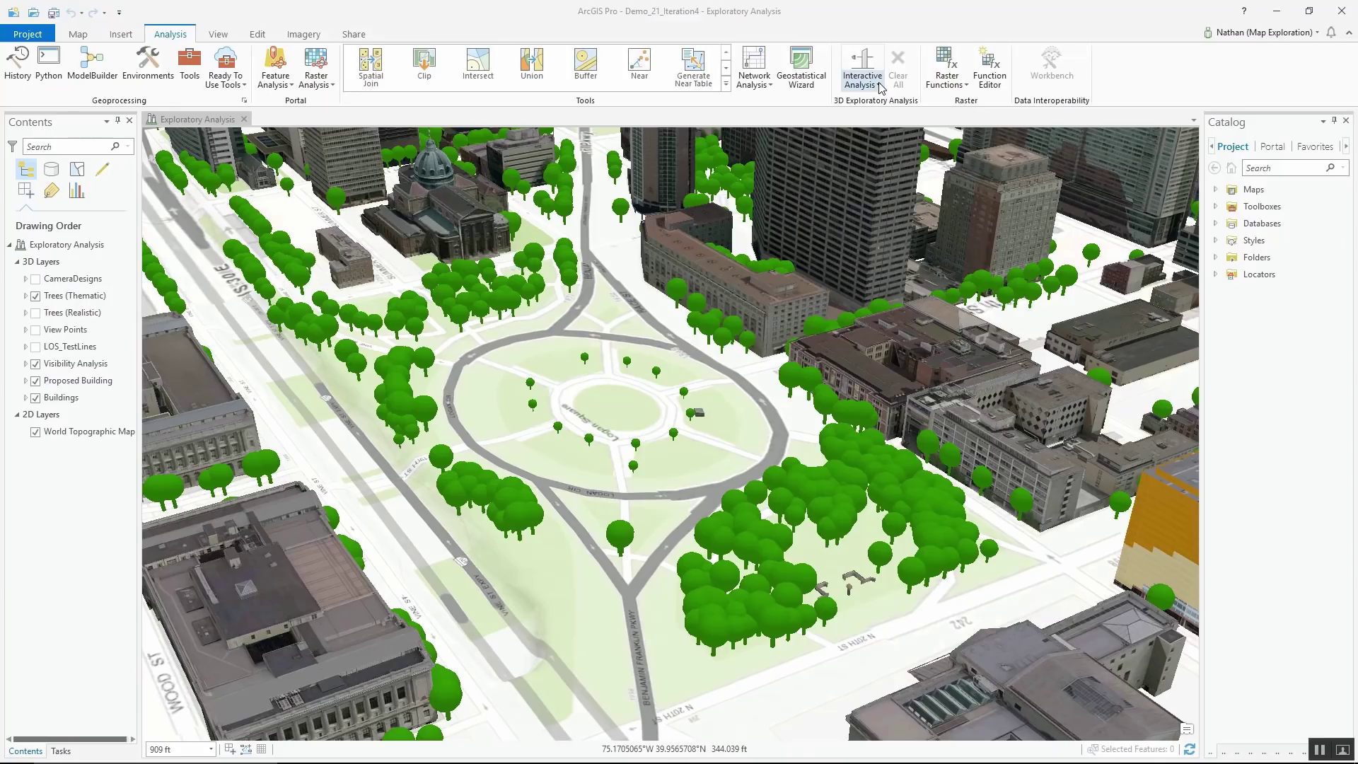
Step: Create an interactive line of sight analysis with an observer beside Logan Square and multiple targets around it
click(879, 84)
click(892, 153)
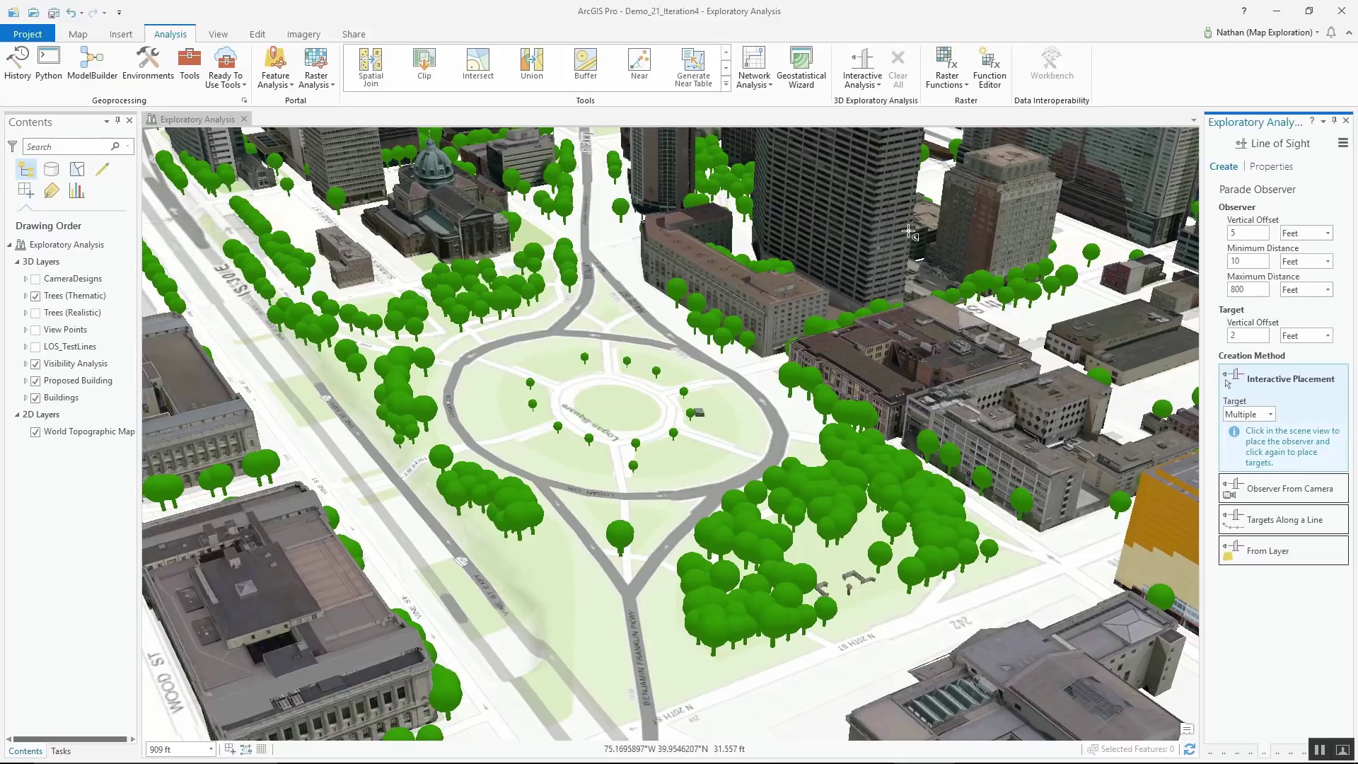
click(633, 624)
click(540, 485)
click(468, 356)
click(591, 274)
drag(769, 296, 884, 372)
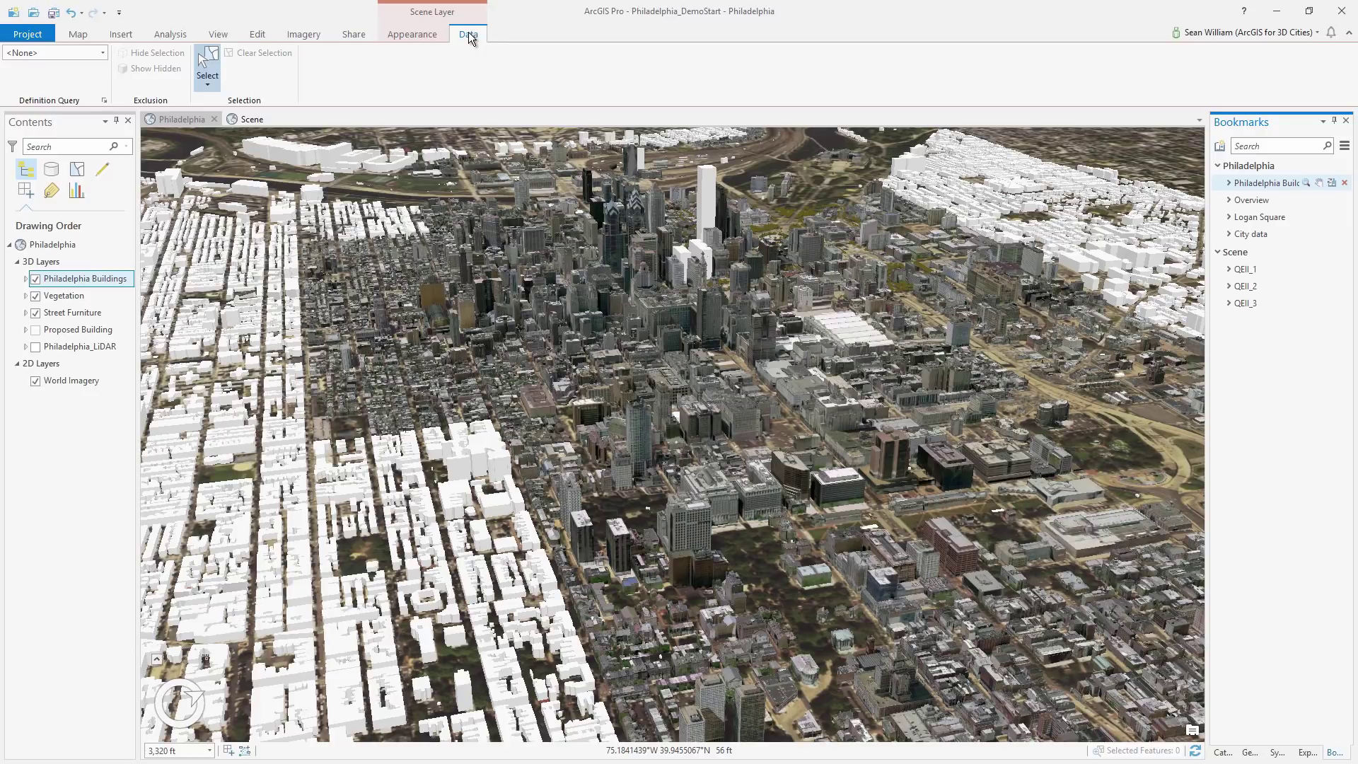
Step: Add a definition query to the Philadelphia Buildings layer that filters out the untextured white buildings
click(104, 101)
click(613, 459)
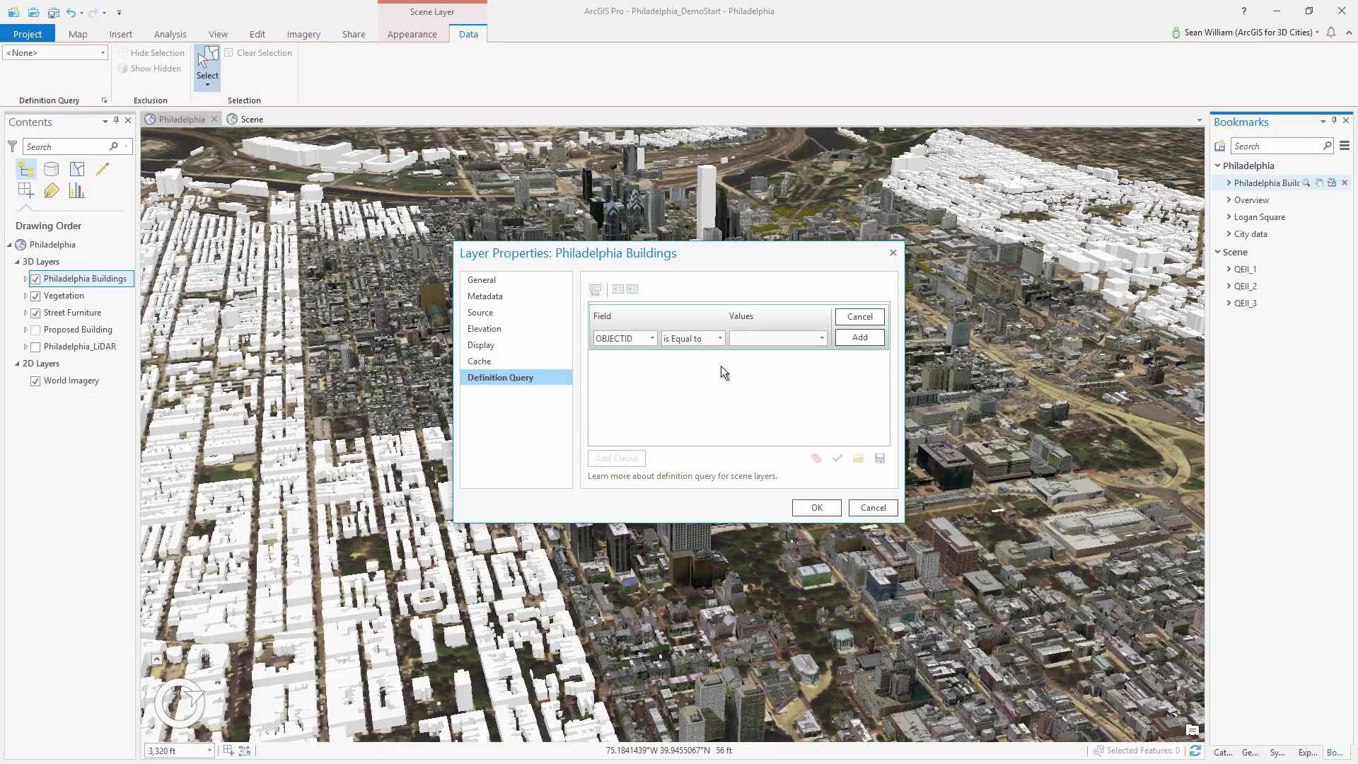
click(652, 339)
click(630, 381)
click(821, 339)
click(757, 369)
click(817, 507)
Step: Symbolize the Philadelphia Buildings layer with unclassed colors based on the Z_Max field
click(417, 34)
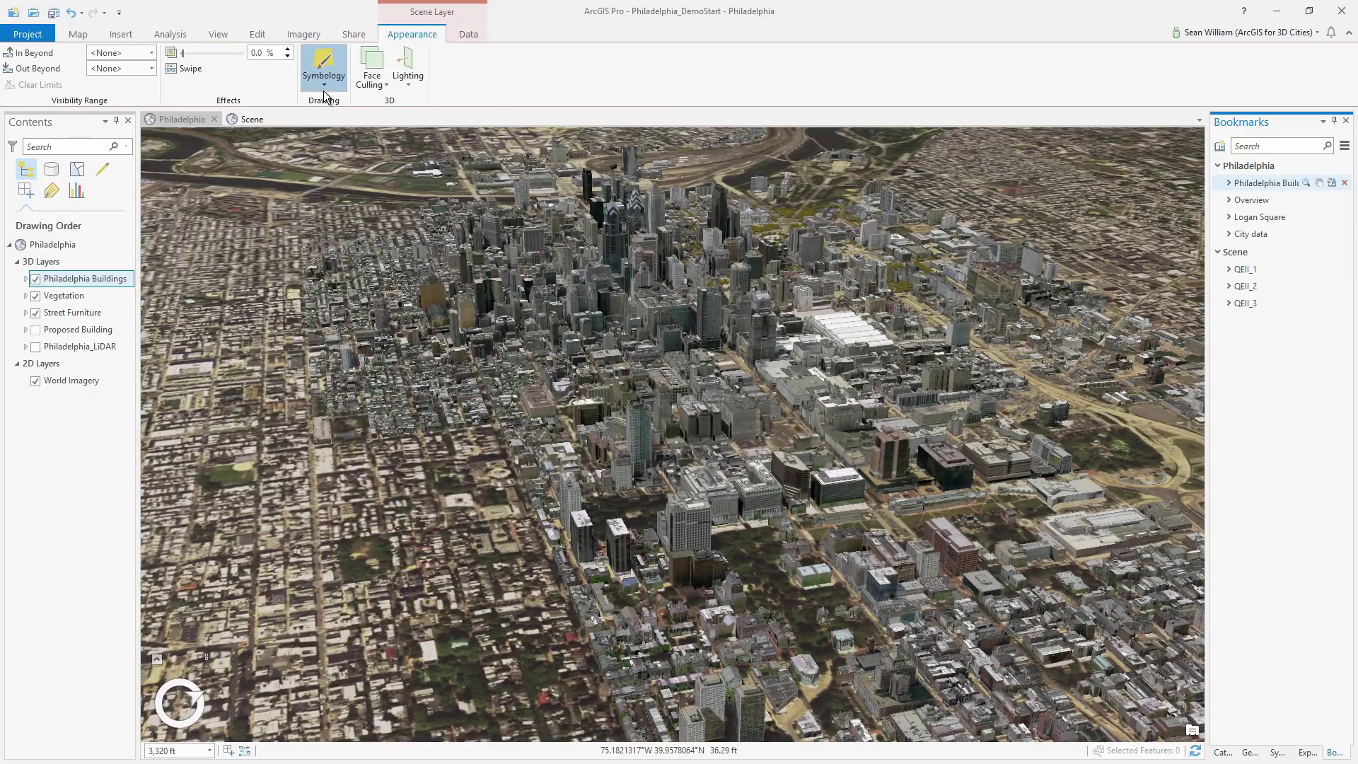
click(324, 78)
click(345, 234)
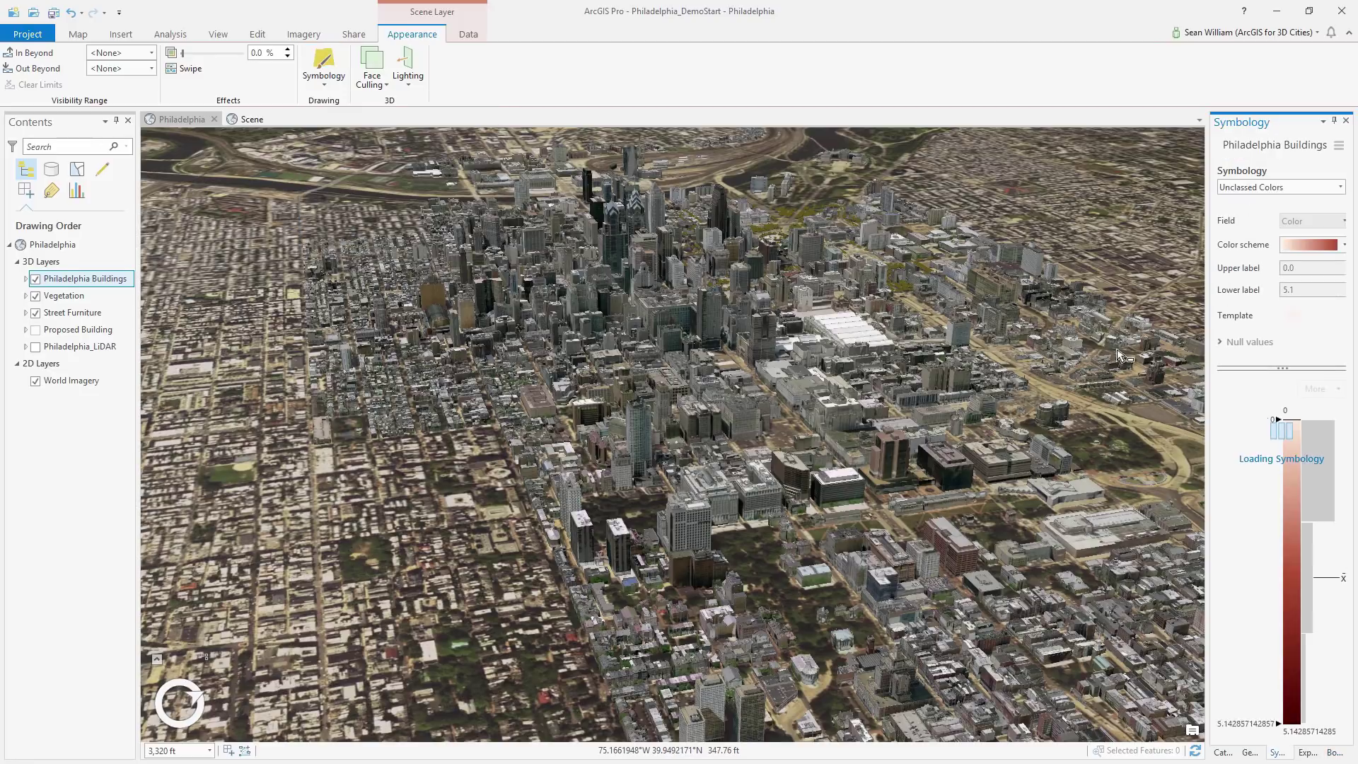
click(1343, 223)
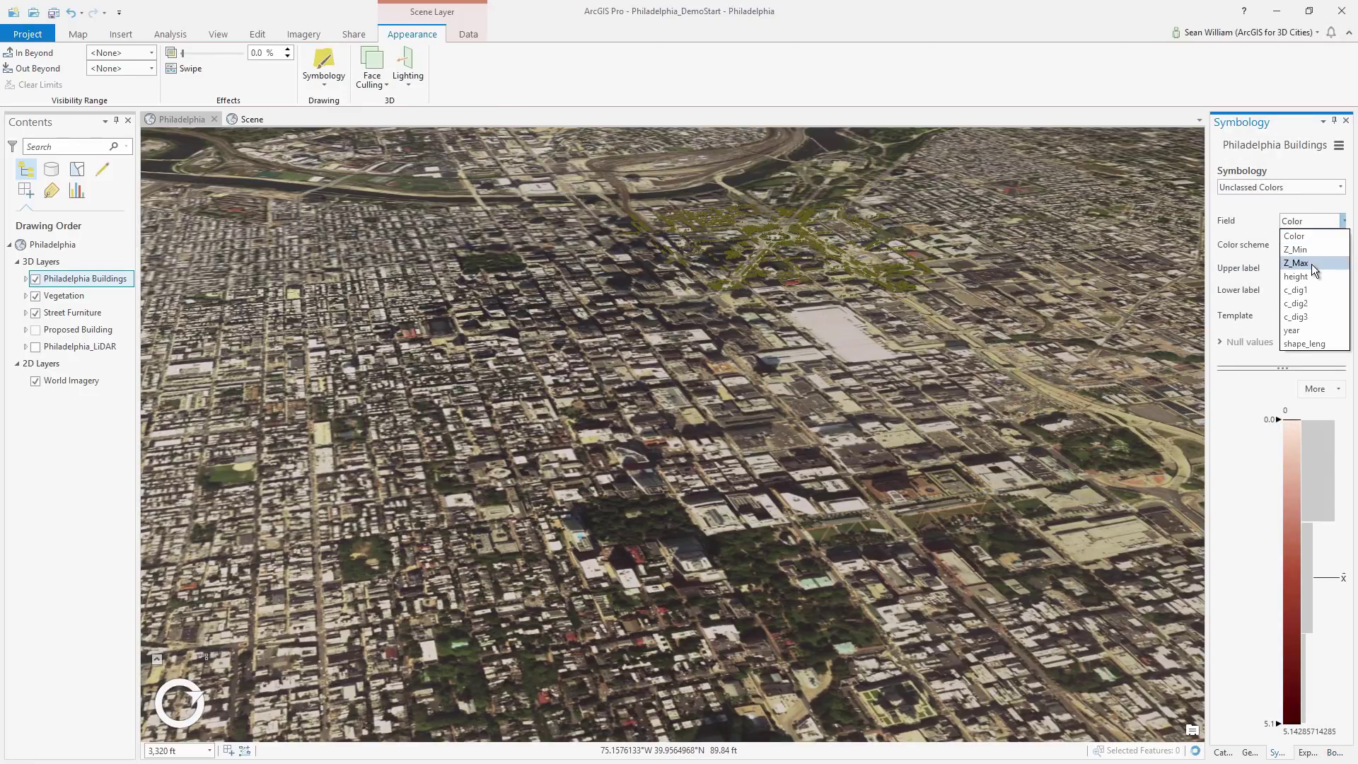
click(1311, 265)
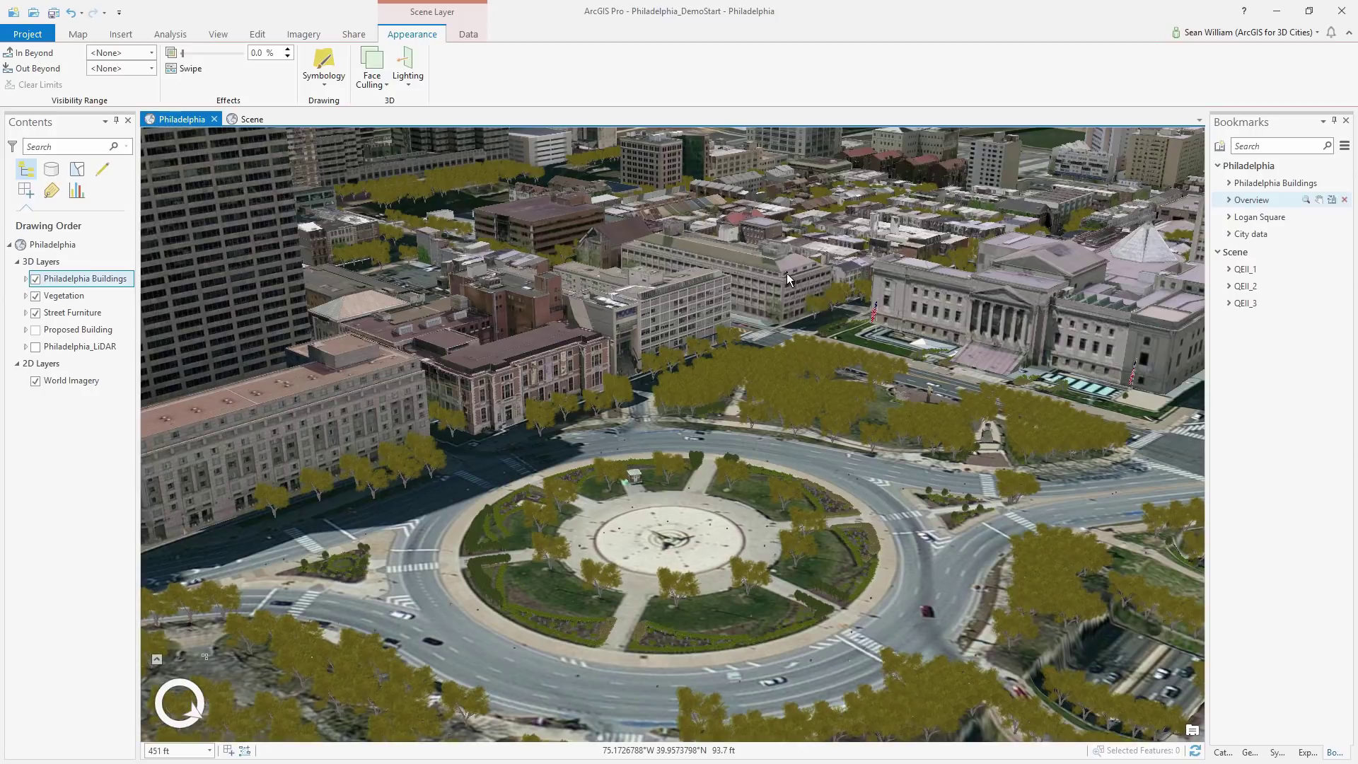
Step: Select the long building behind the traffic circle's trees and hide it from the Philadelphia Buildings layer
click(786, 273)
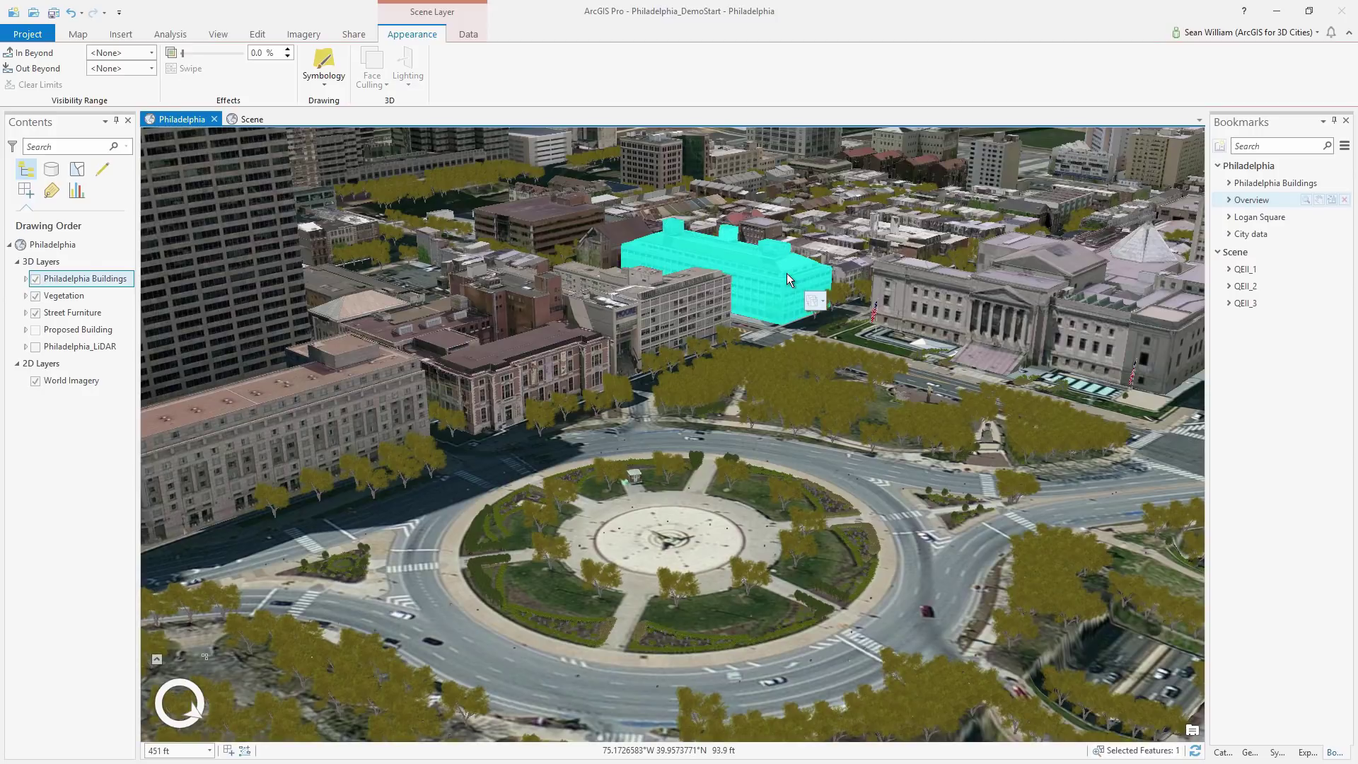
click(464, 35)
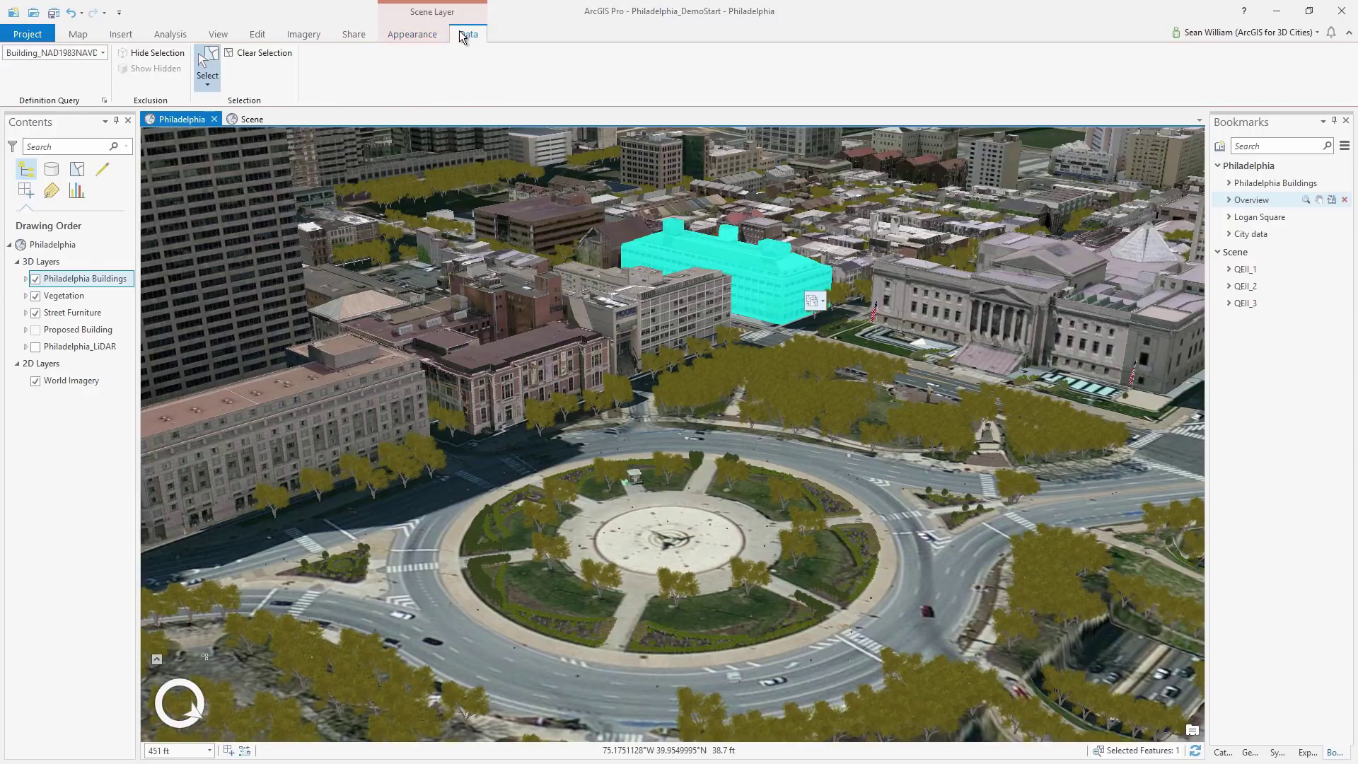
click(160, 55)
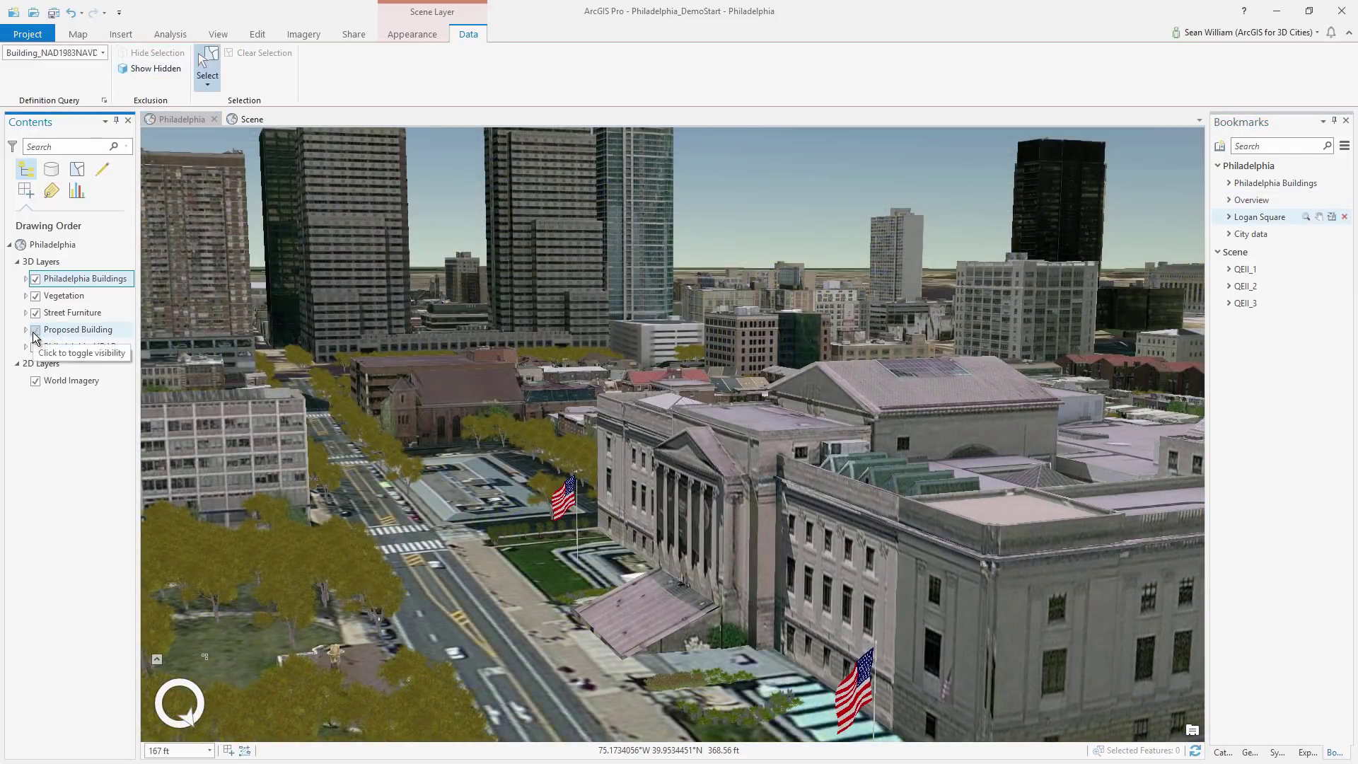
Step: Turn on the Proposed Building and Philadelphia_LiDAR layers and show them at the City data bookmark
click(35, 330)
click(35, 346)
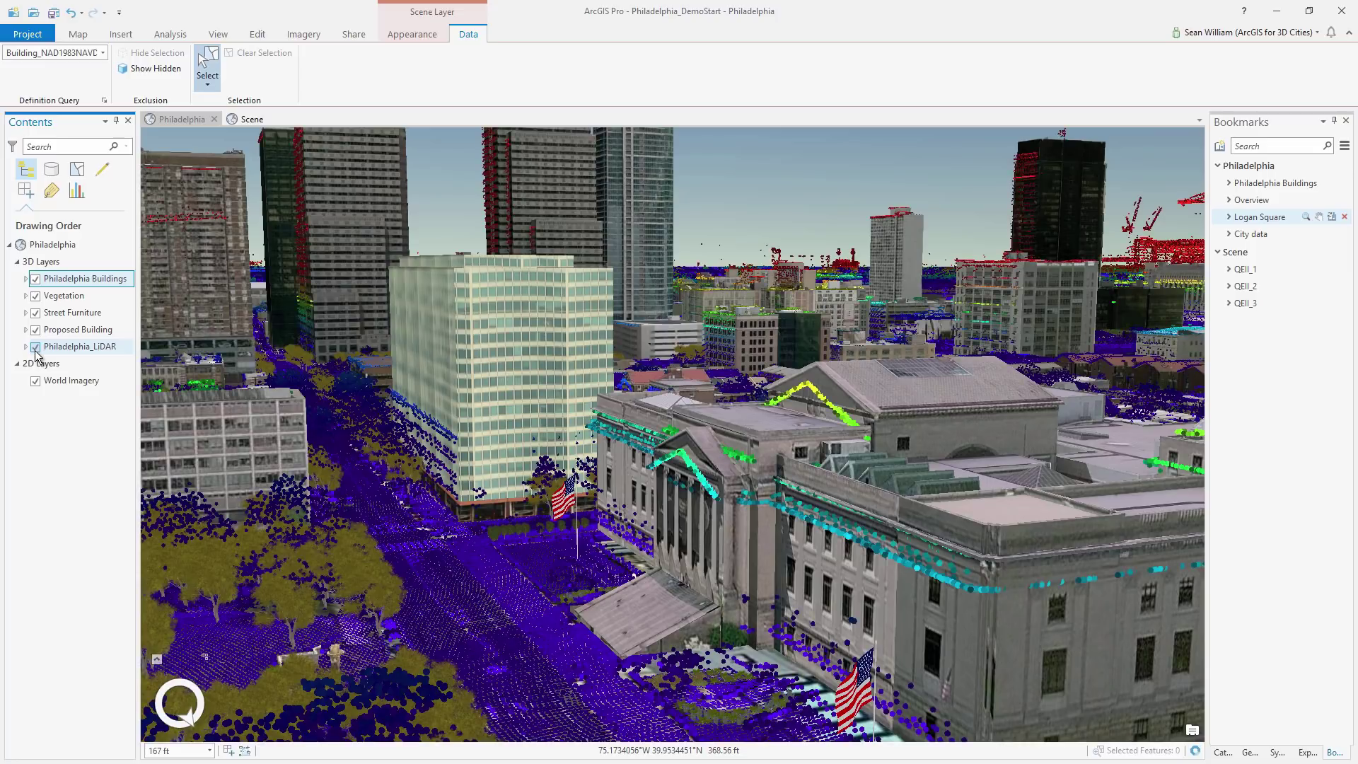
click(1306, 234)
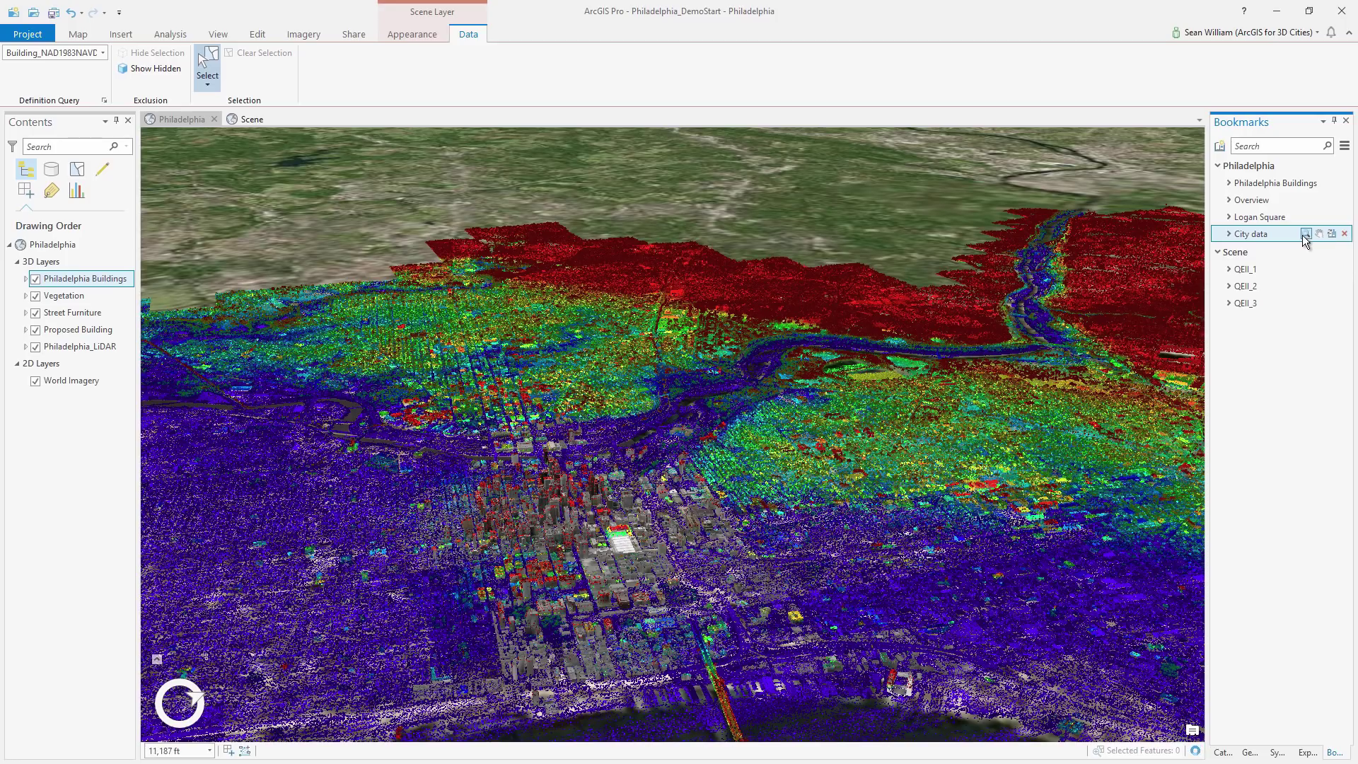
Step: View the indoor point cloud in Scene from the QEII_2 bookmark
click(251, 119)
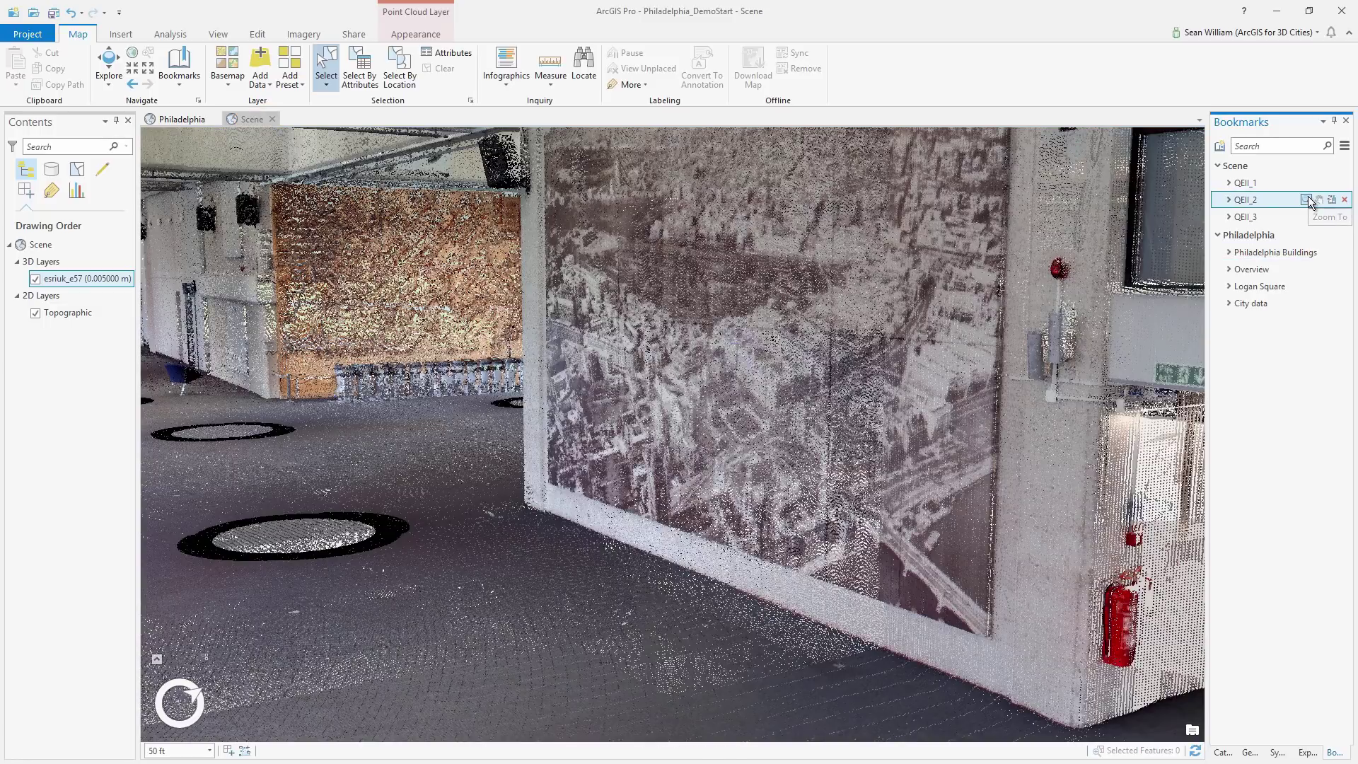
click(1308, 199)
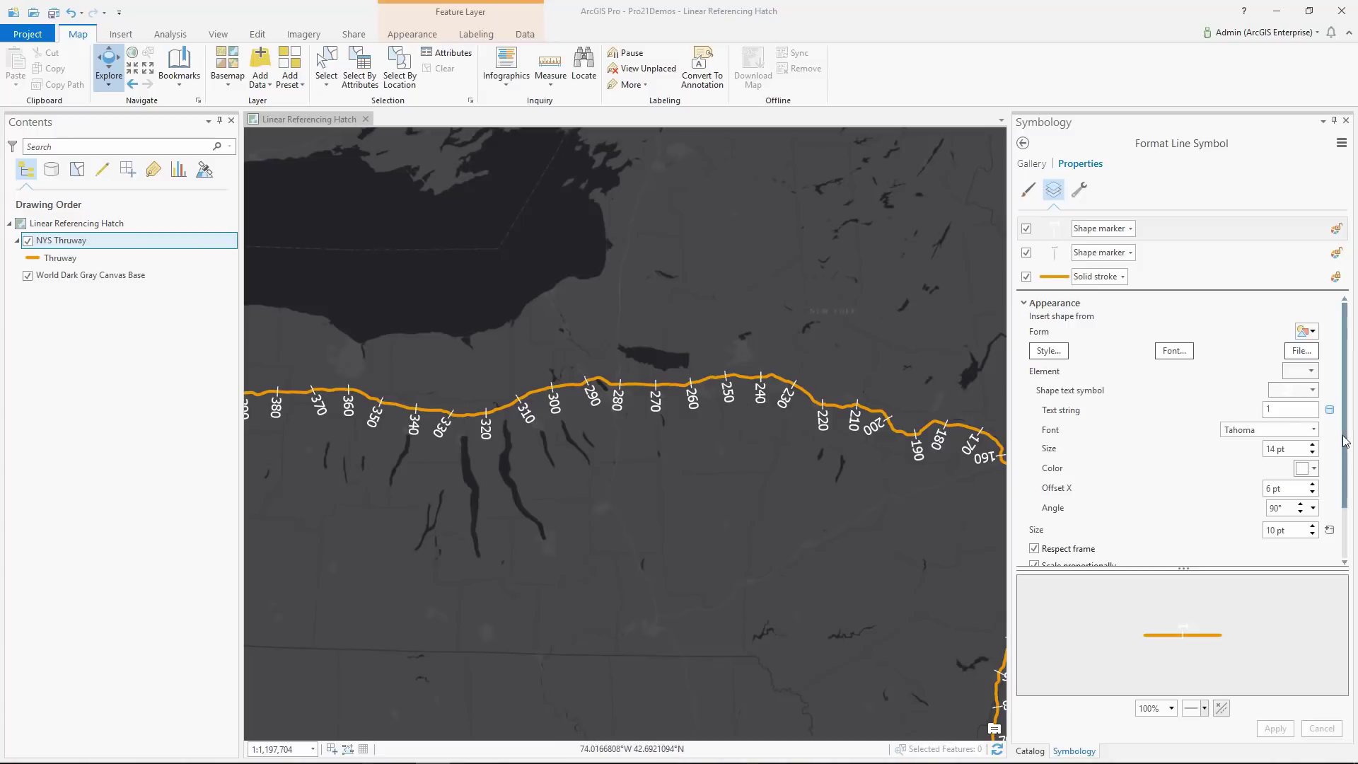
Step: Examine the NYS Thruway text marker's placement settings and the expression behind its text string
drag(1350, 469, 1354, 523)
click(1195, 559)
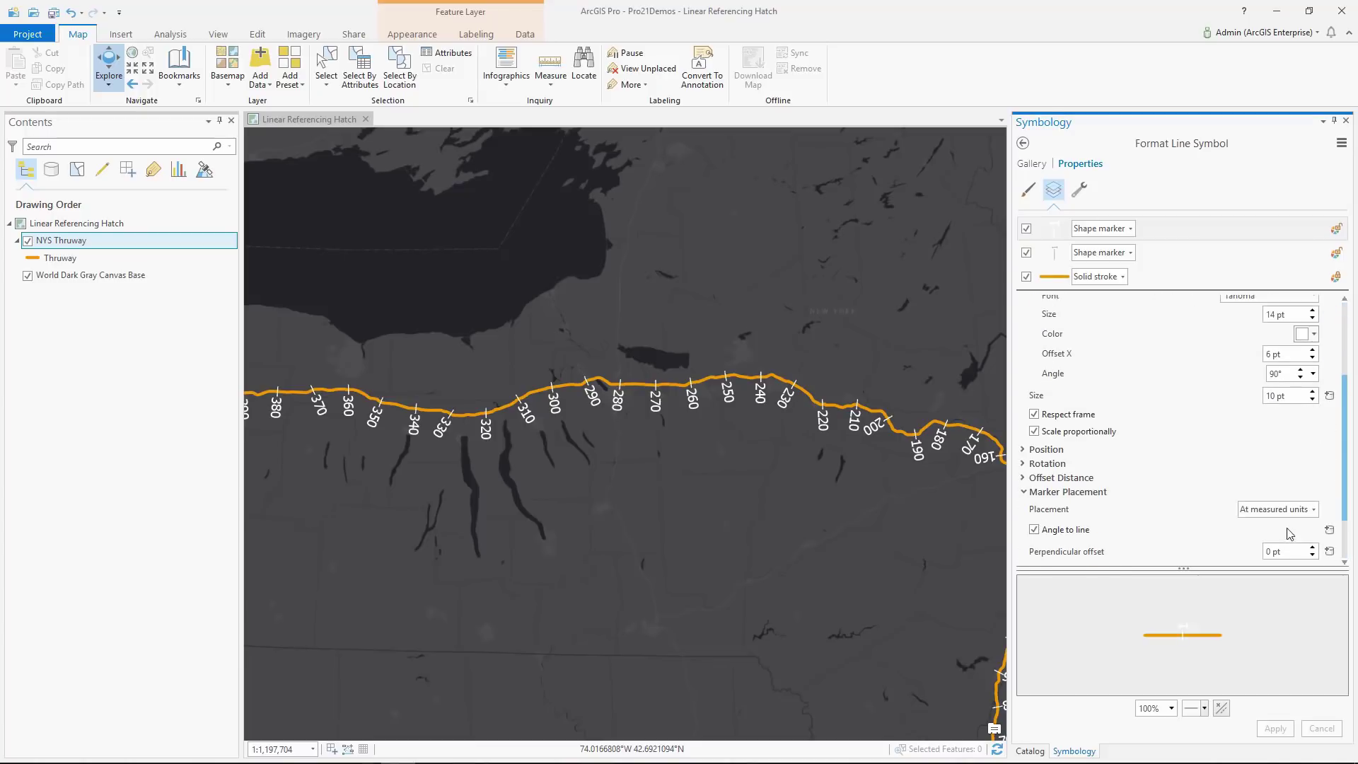
scroll(1321, 514, up, 3)
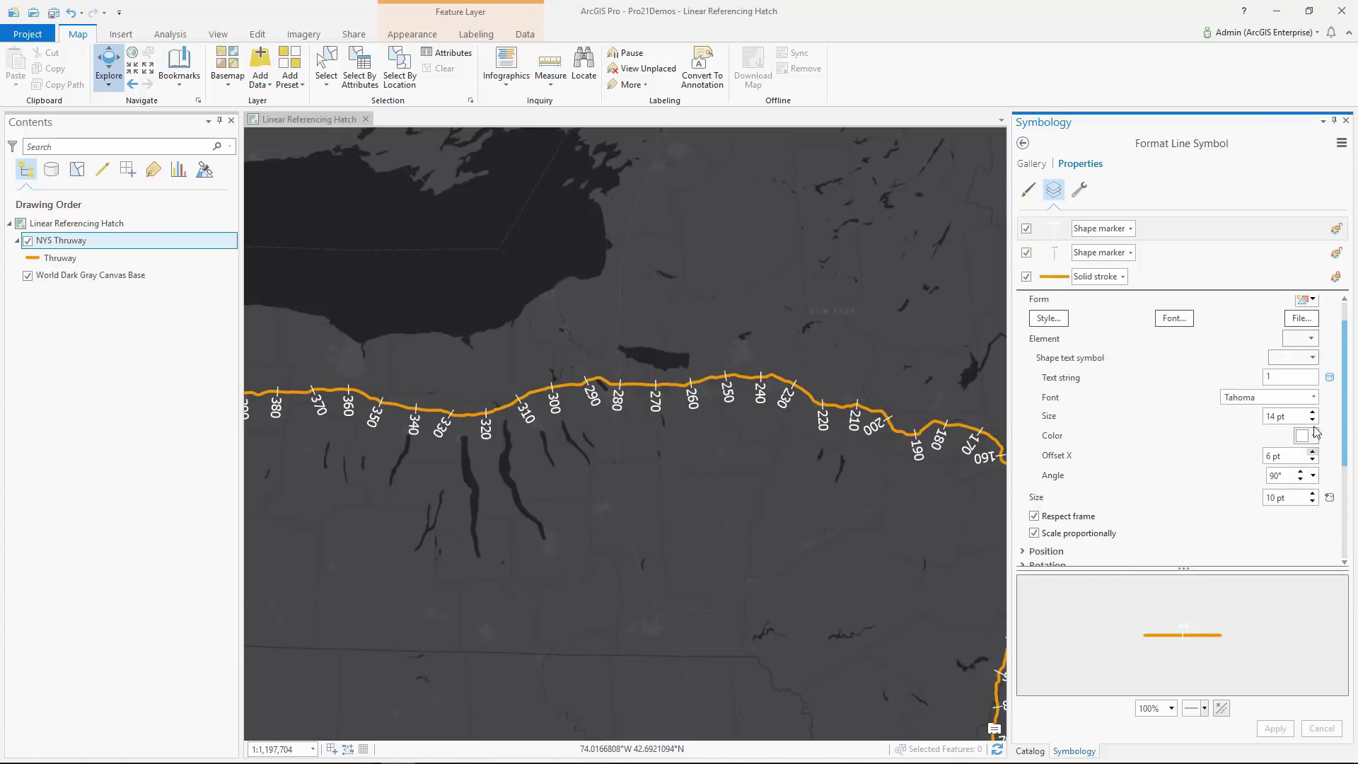
click(1330, 377)
click(749, 384)
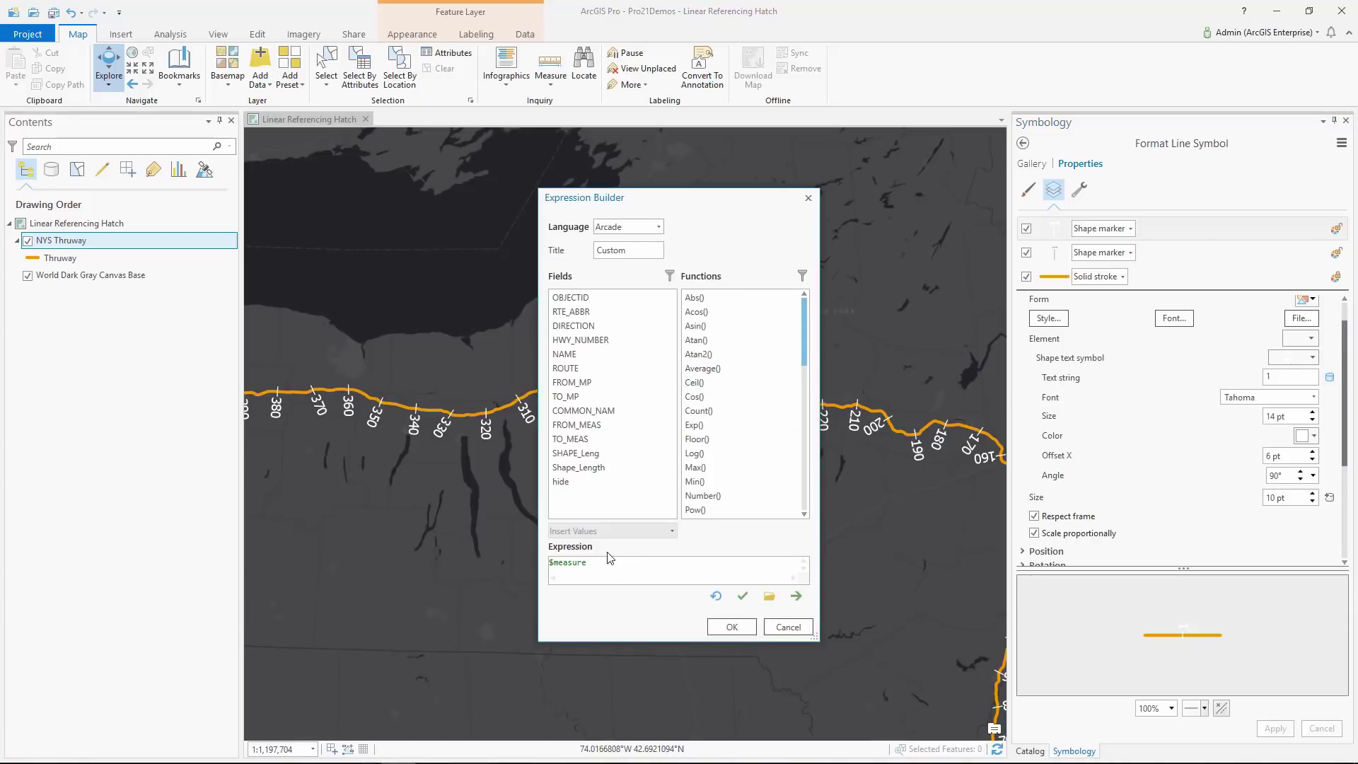
click(789, 627)
Step: Examine the hatch markers along the NYS Thruway at closer map scales
click(737, 403)
scroll(702, 396, up, 1)
scroll(702, 396, up, 3)
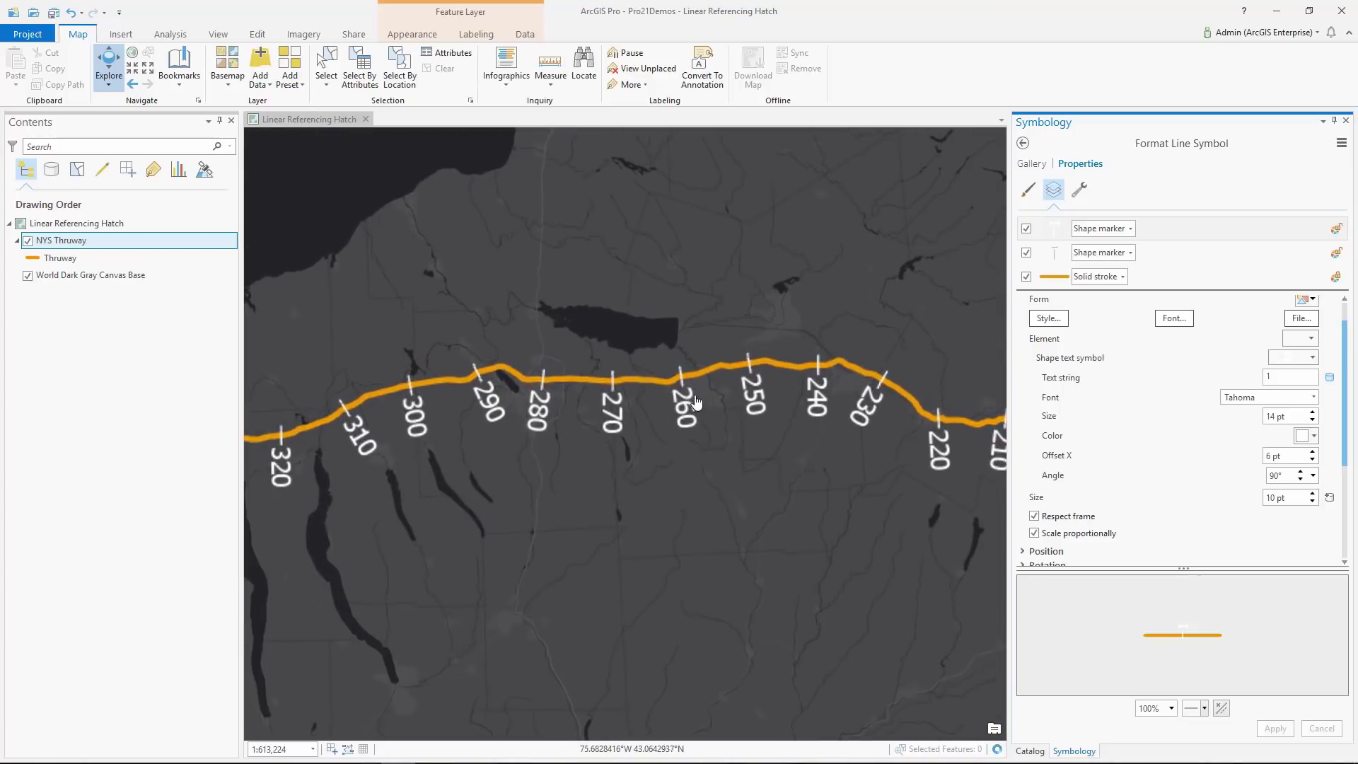
scroll(662, 401, up, 4)
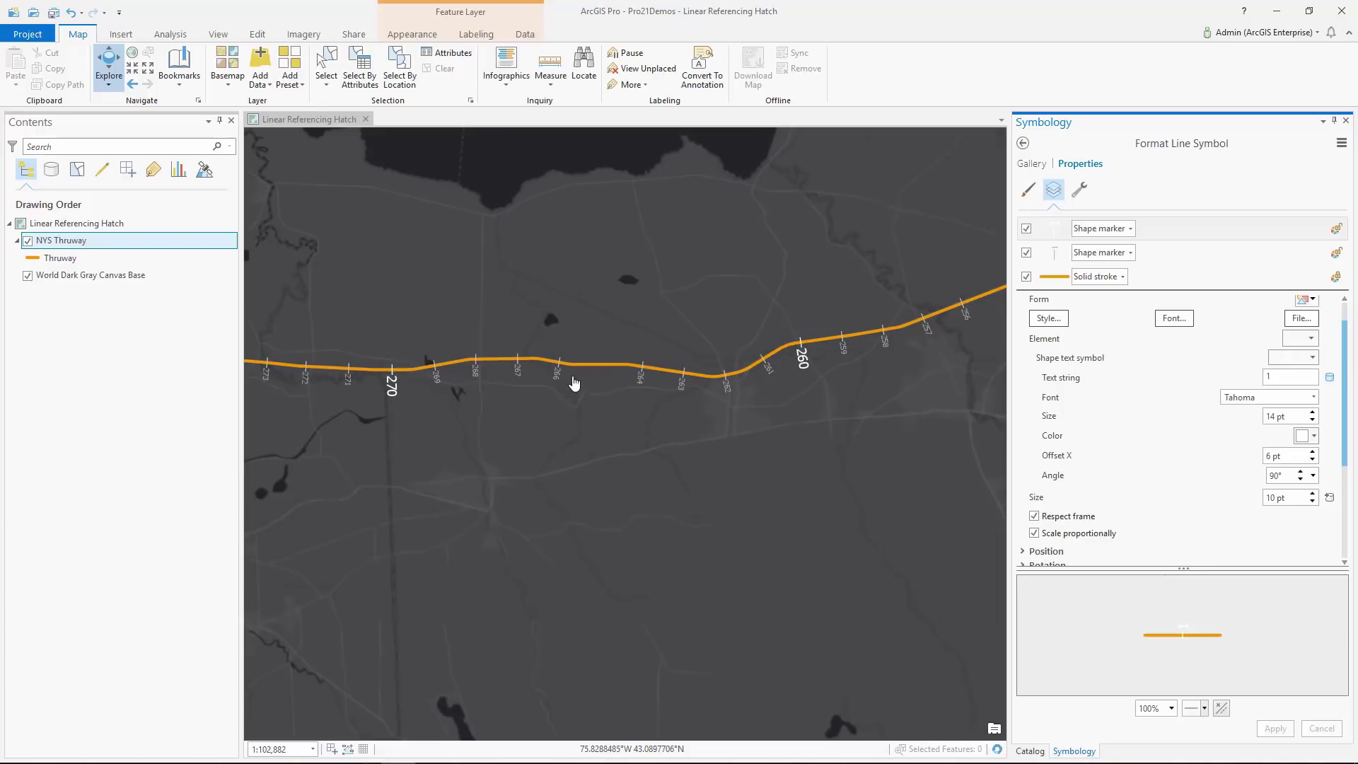
scroll(573, 382, down, 1)
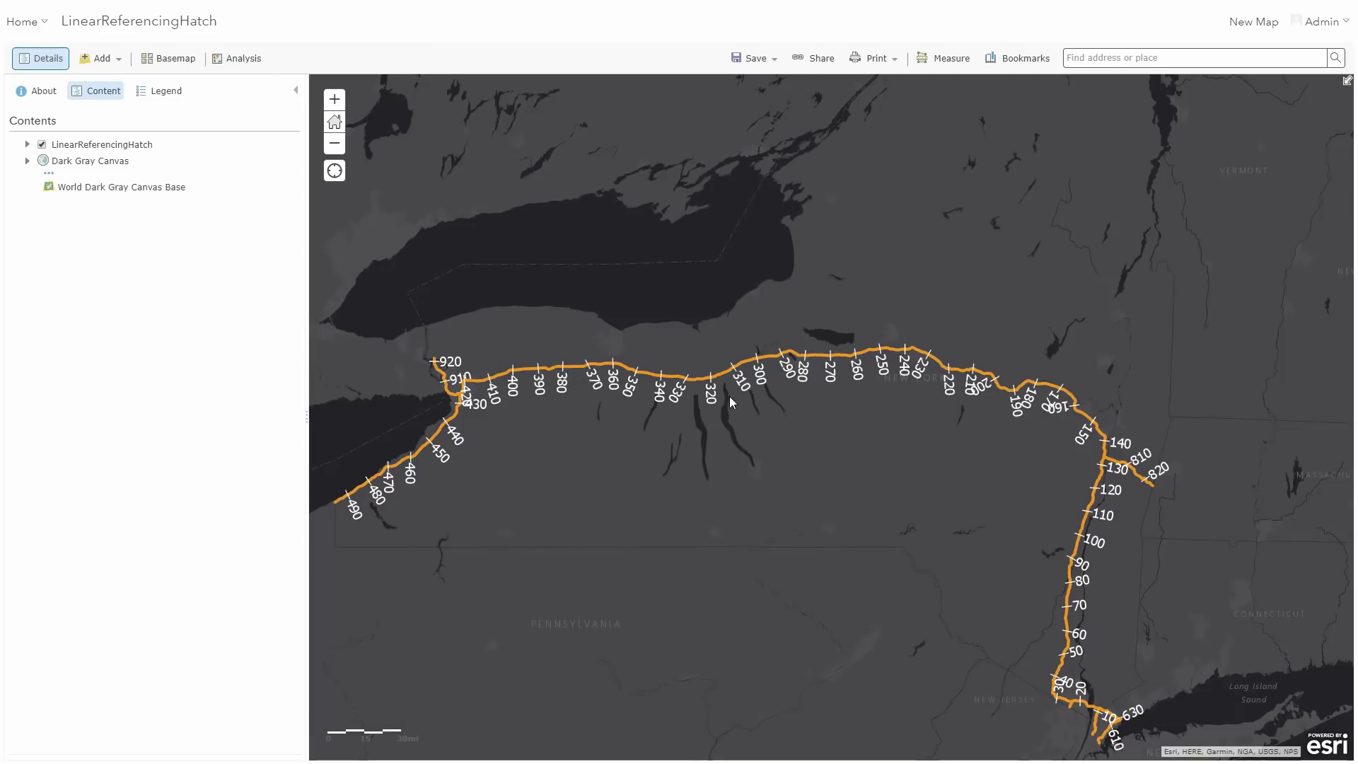
Step: Examine the thruway hatches at a closer scale in the LinearReferencingHatch web map
scroll(799, 375, up, 3)
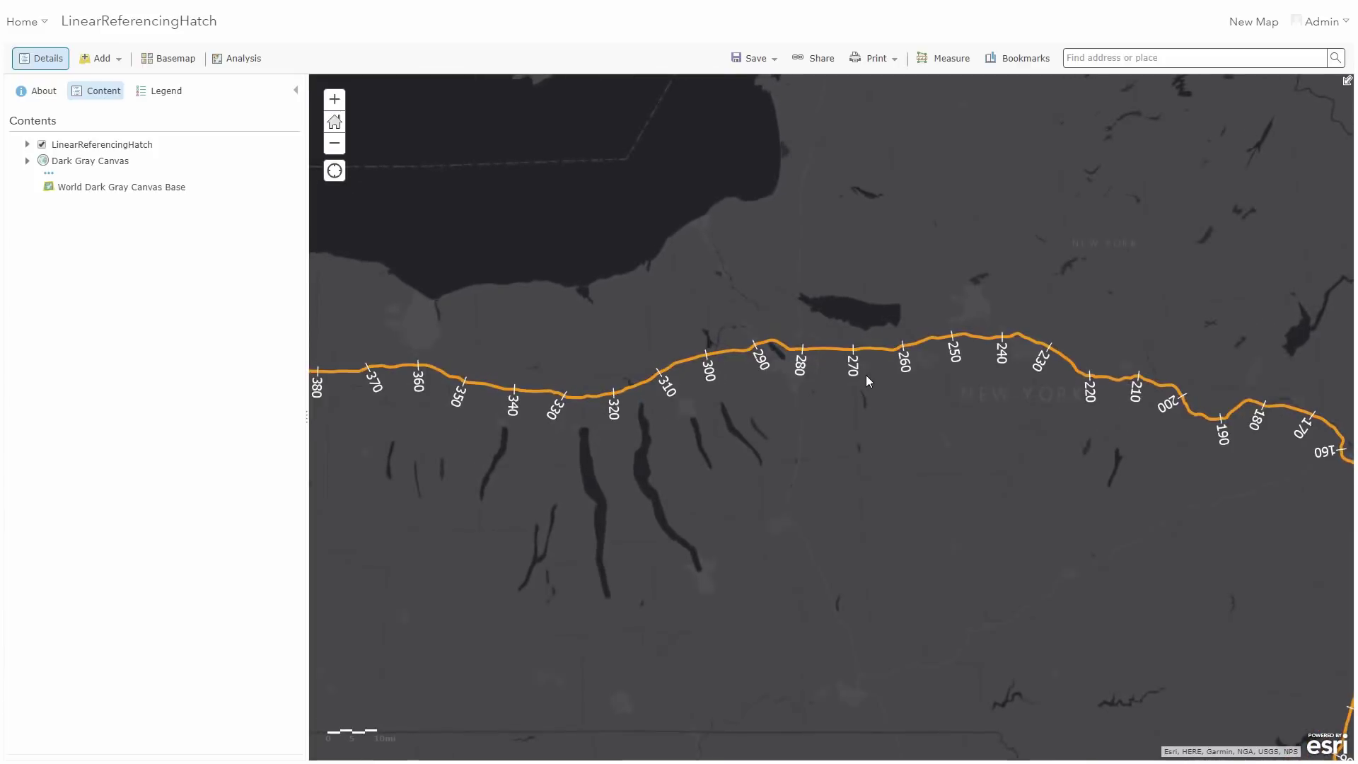
scroll(876, 287, up, 1)
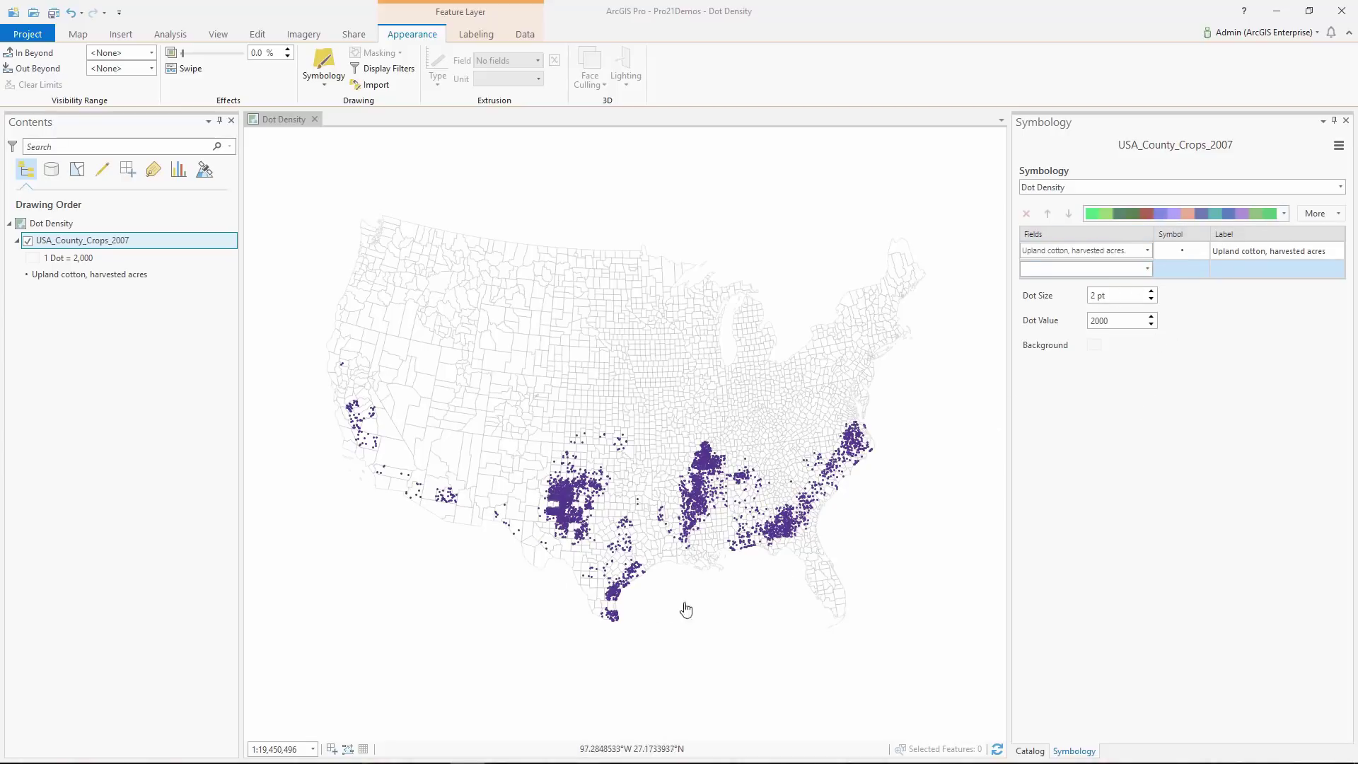
Step: Add the total acres of land in orchards as a second dot density field for the USA_County_Crops_2007 layer
click(1145, 270)
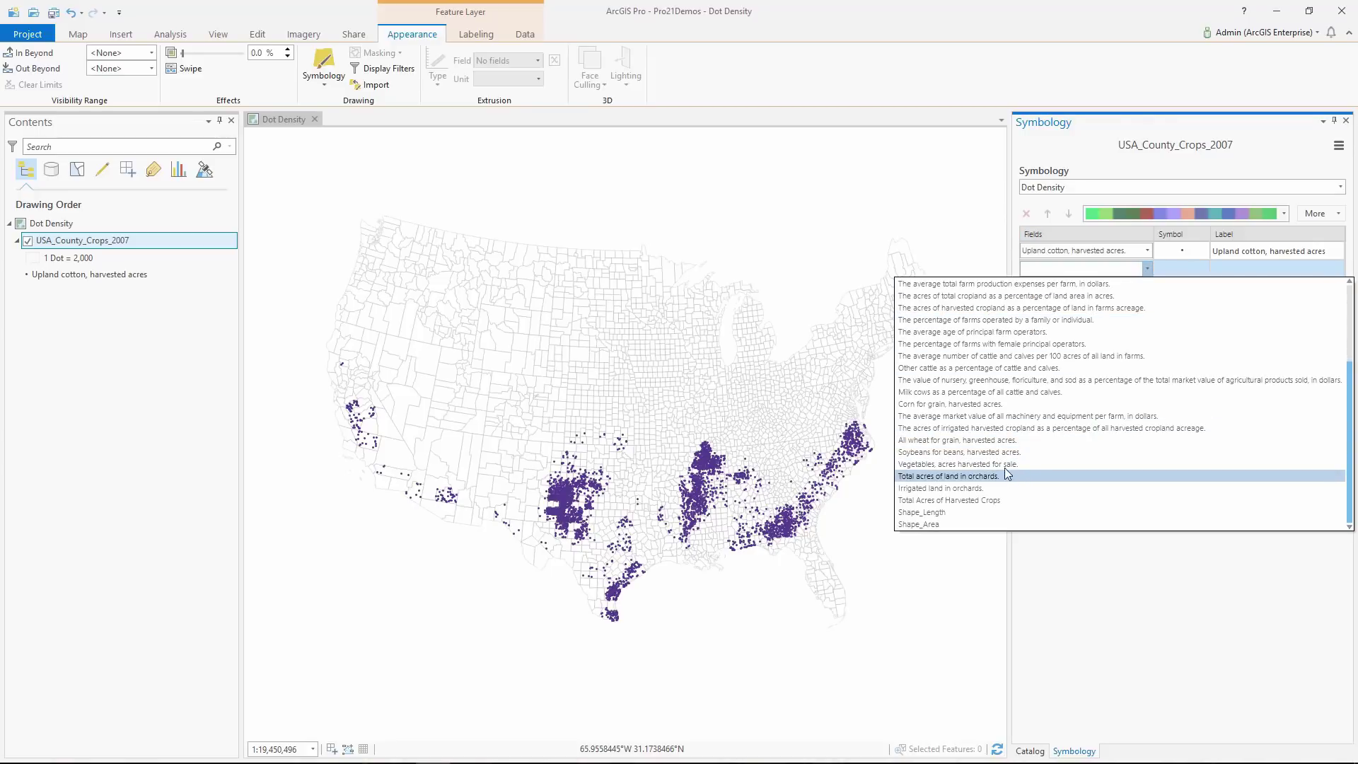
click(990, 477)
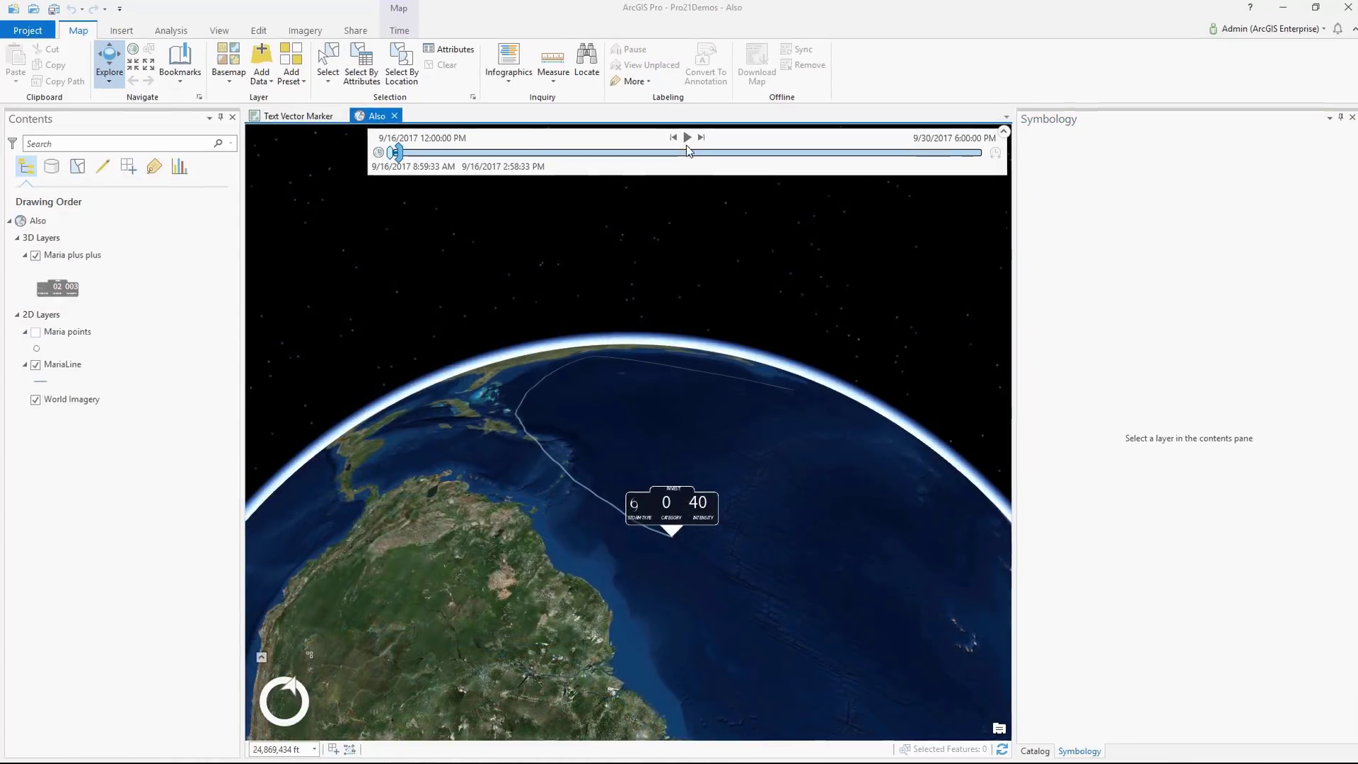
Step: Play the time animation of the Maria storm track in the Also scene
click(687, 139)
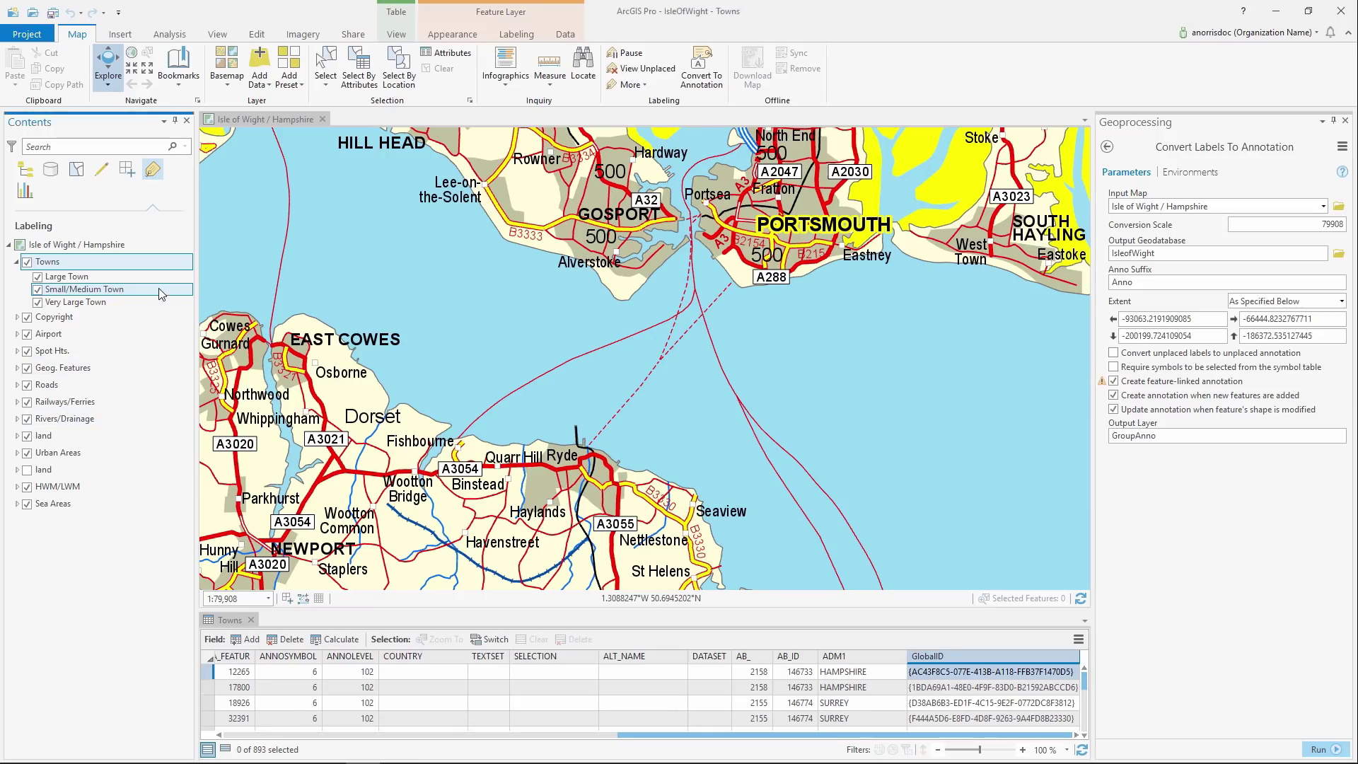
Step: Move the Small/Medium Town label class above Large Town and paste Very Large Town's text symbol properties onto Large Town
drag(159, 287, 160, 281)
right_click(145, 303)
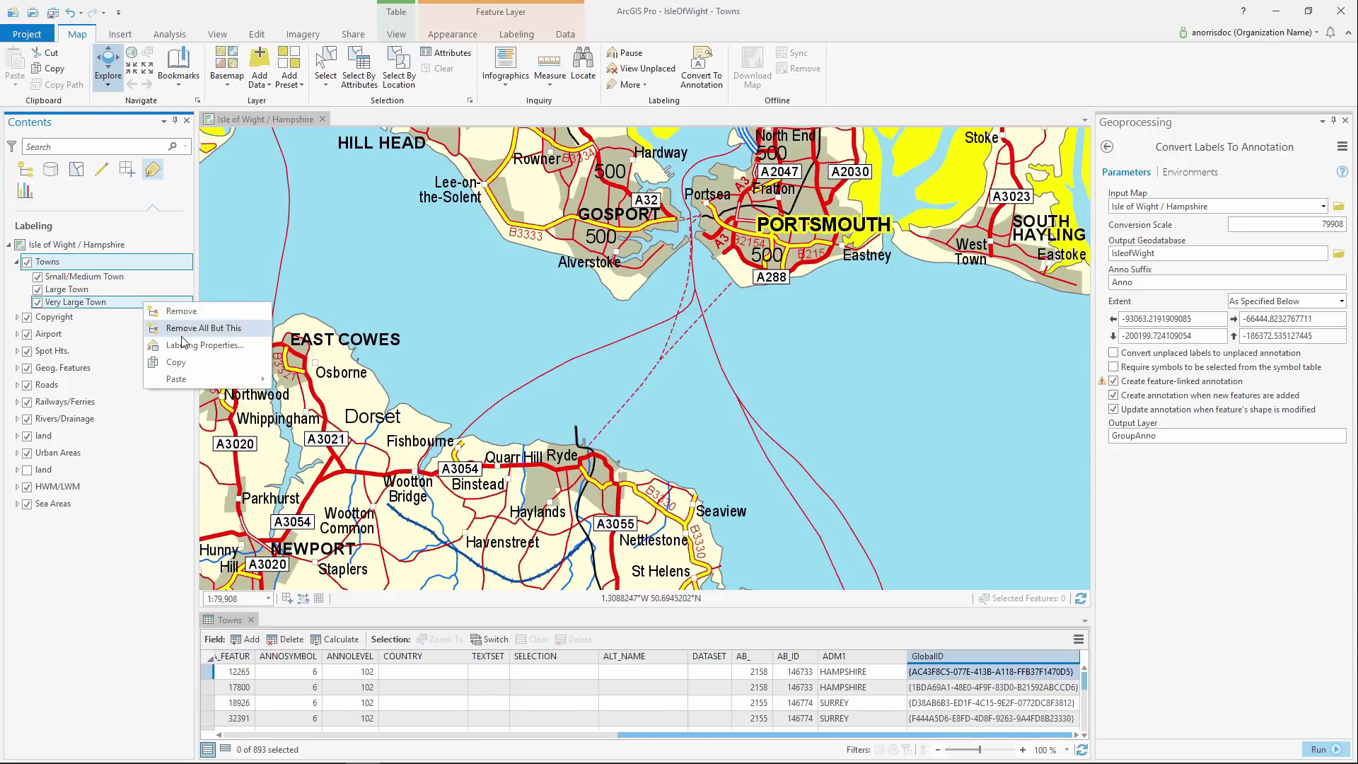
click(156, 292)
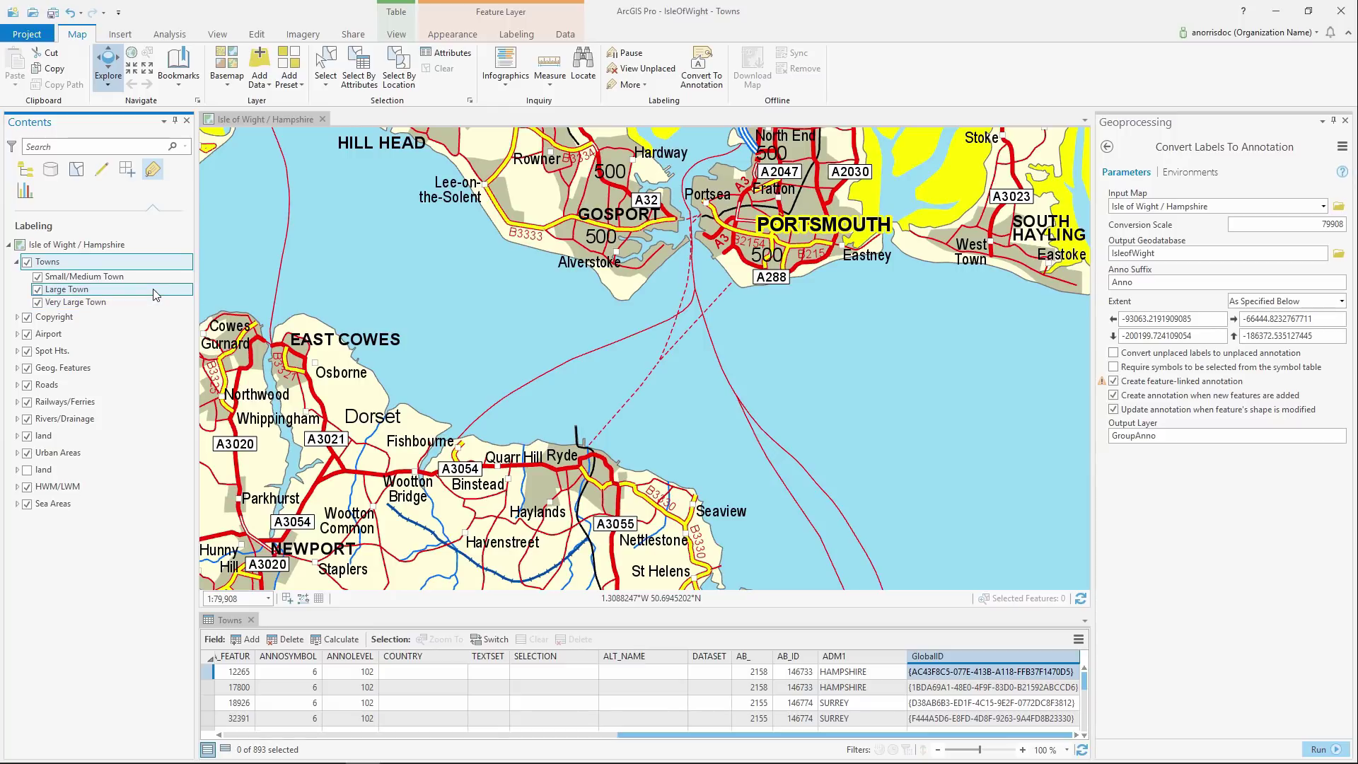
right_click(156, 295)
mouse_move(194, 368)
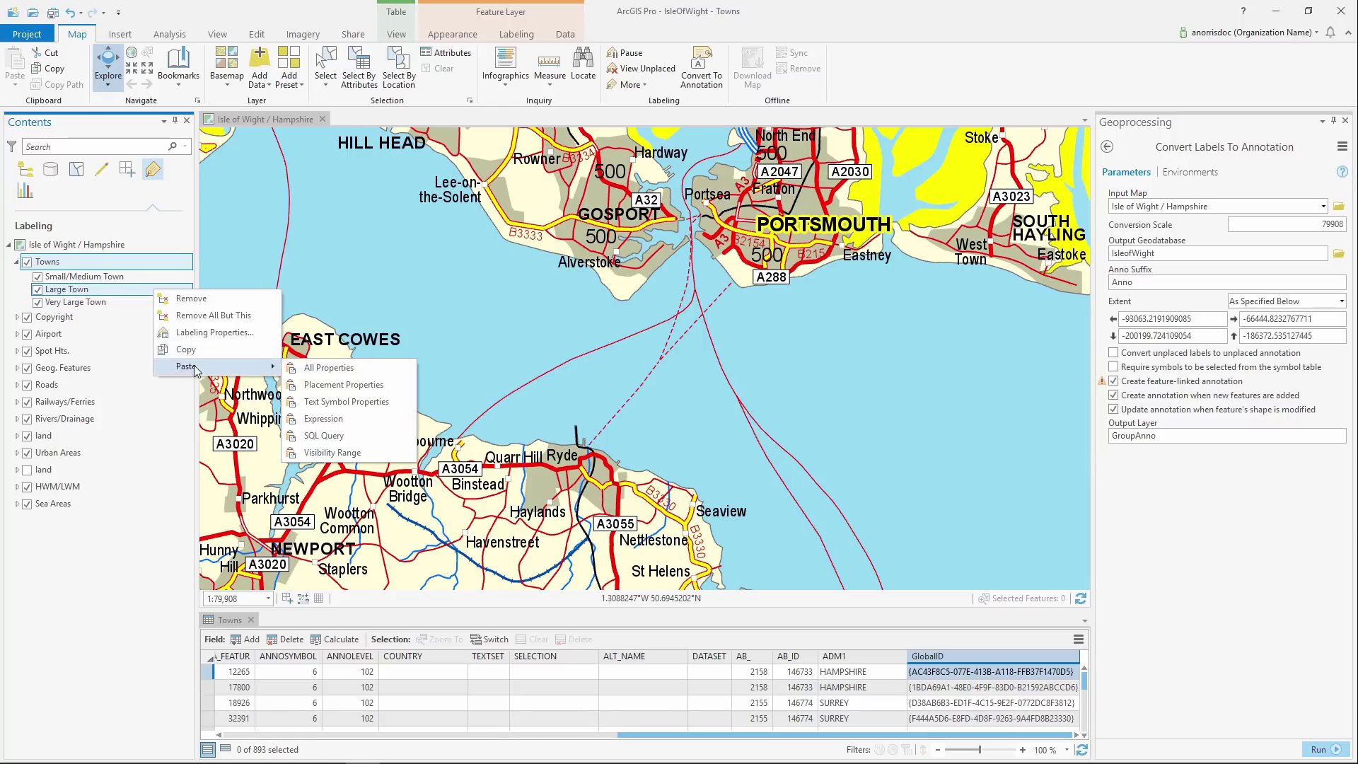
click(325, 402)
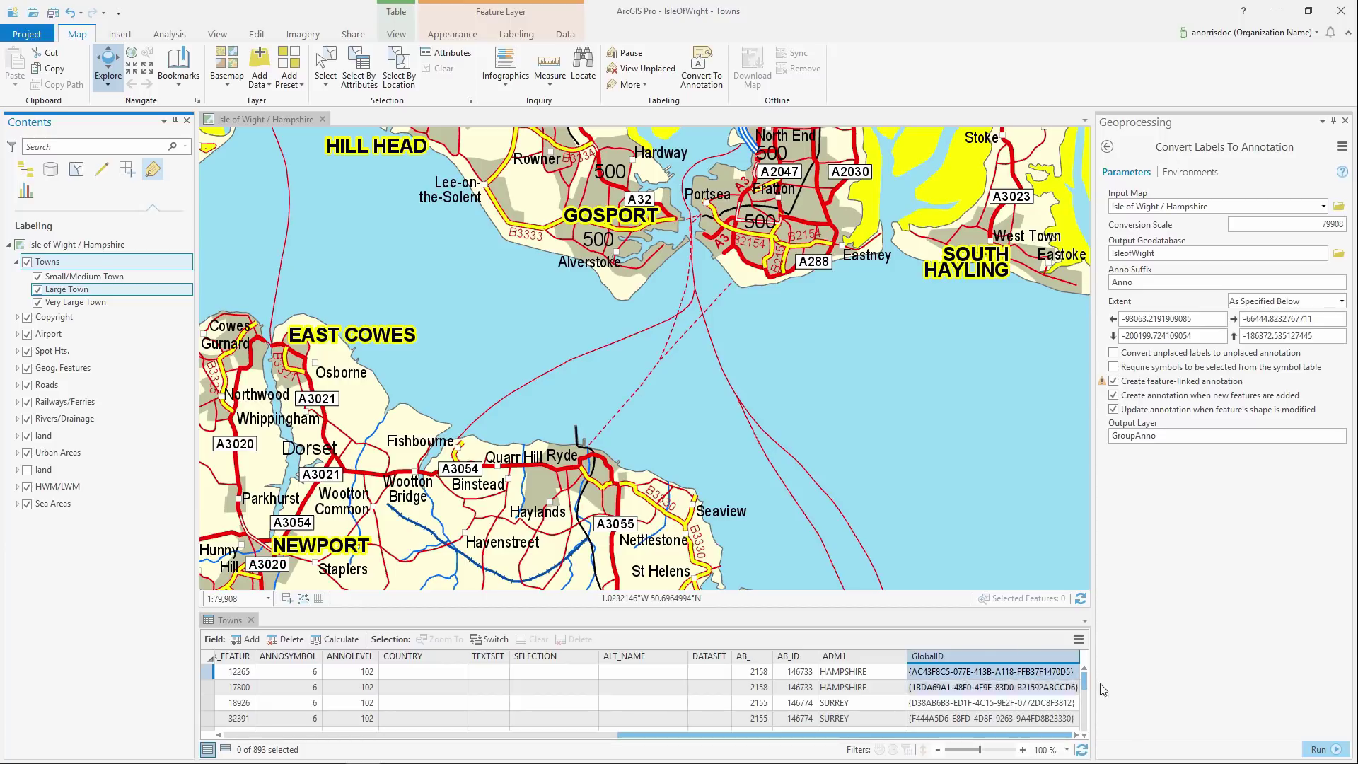
Step: Convert the Isle of Wight / Hampshire labels to feature-linked annotation in GroupAnno and open the Towns annotation's attribute table
click(1317, 750)
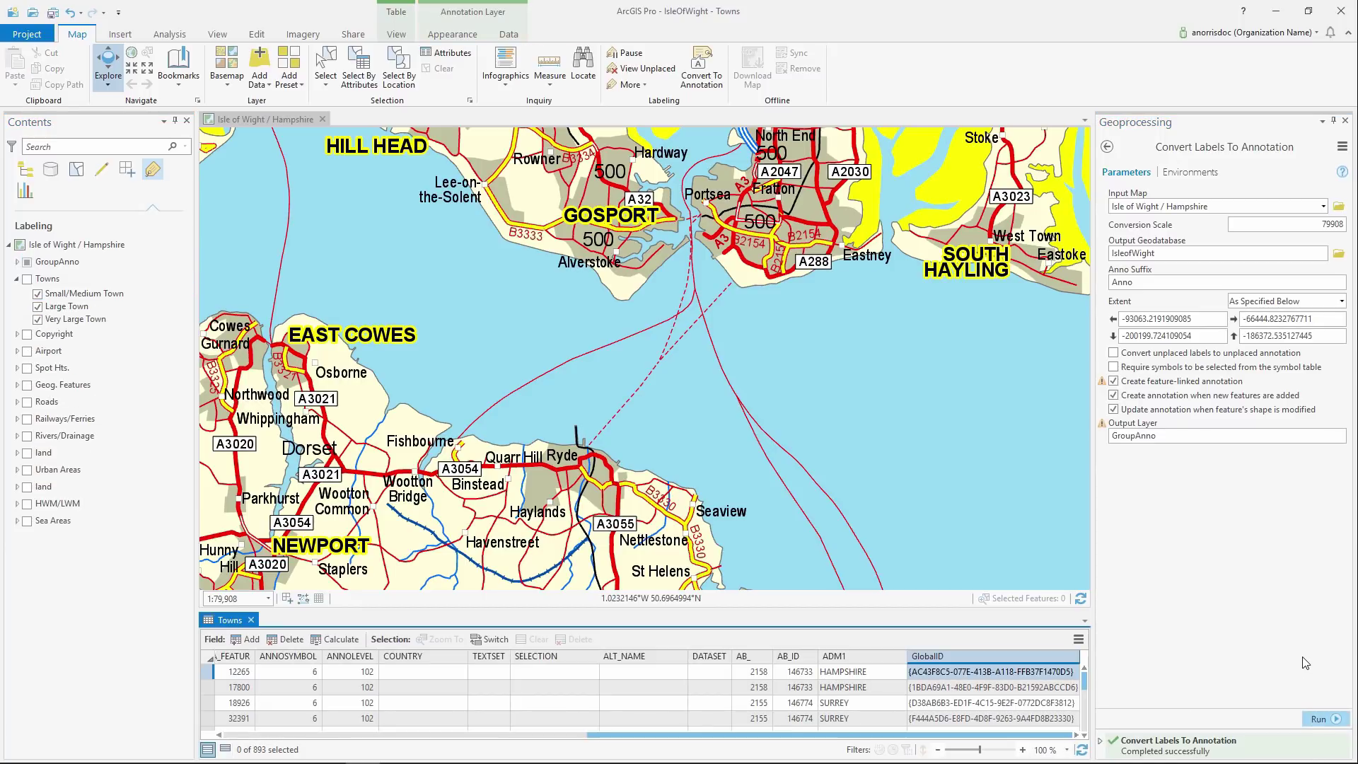
right_click(73, 279)
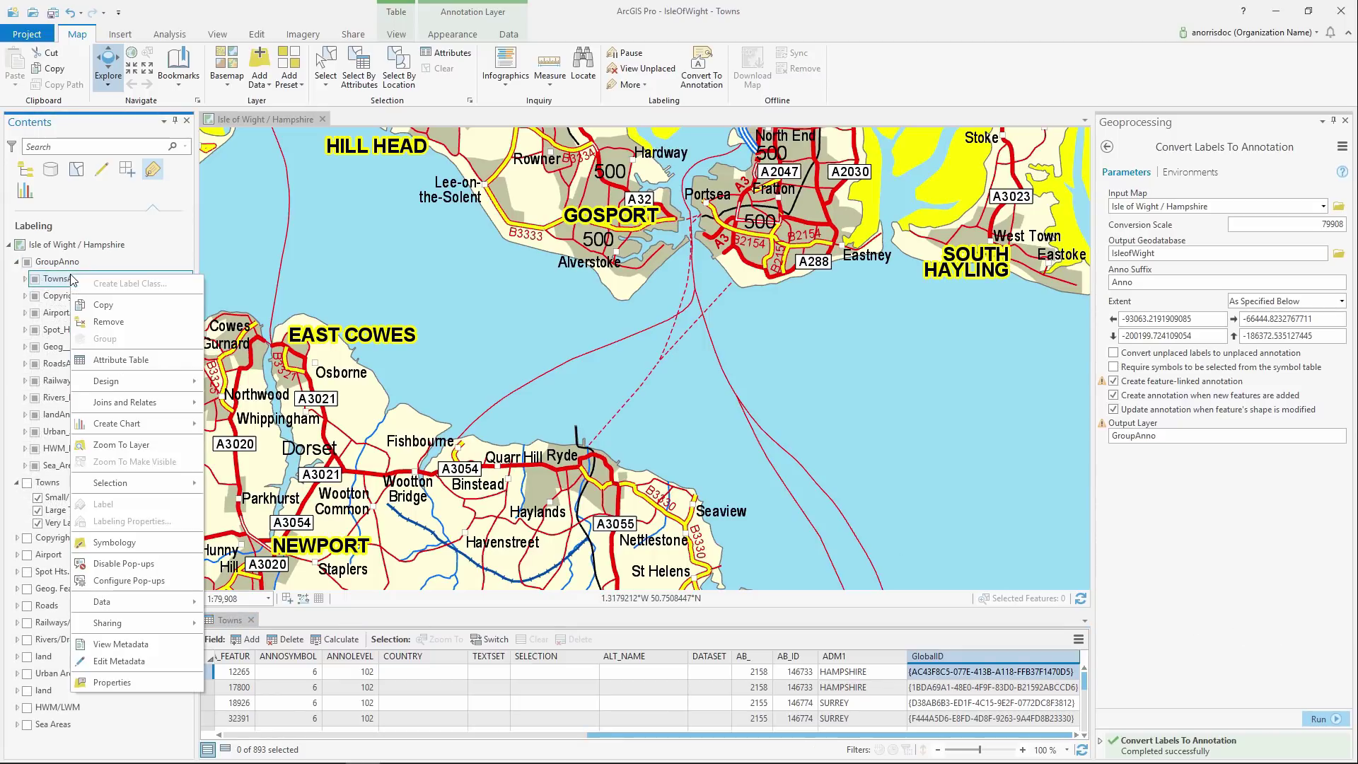
click(113, 359)
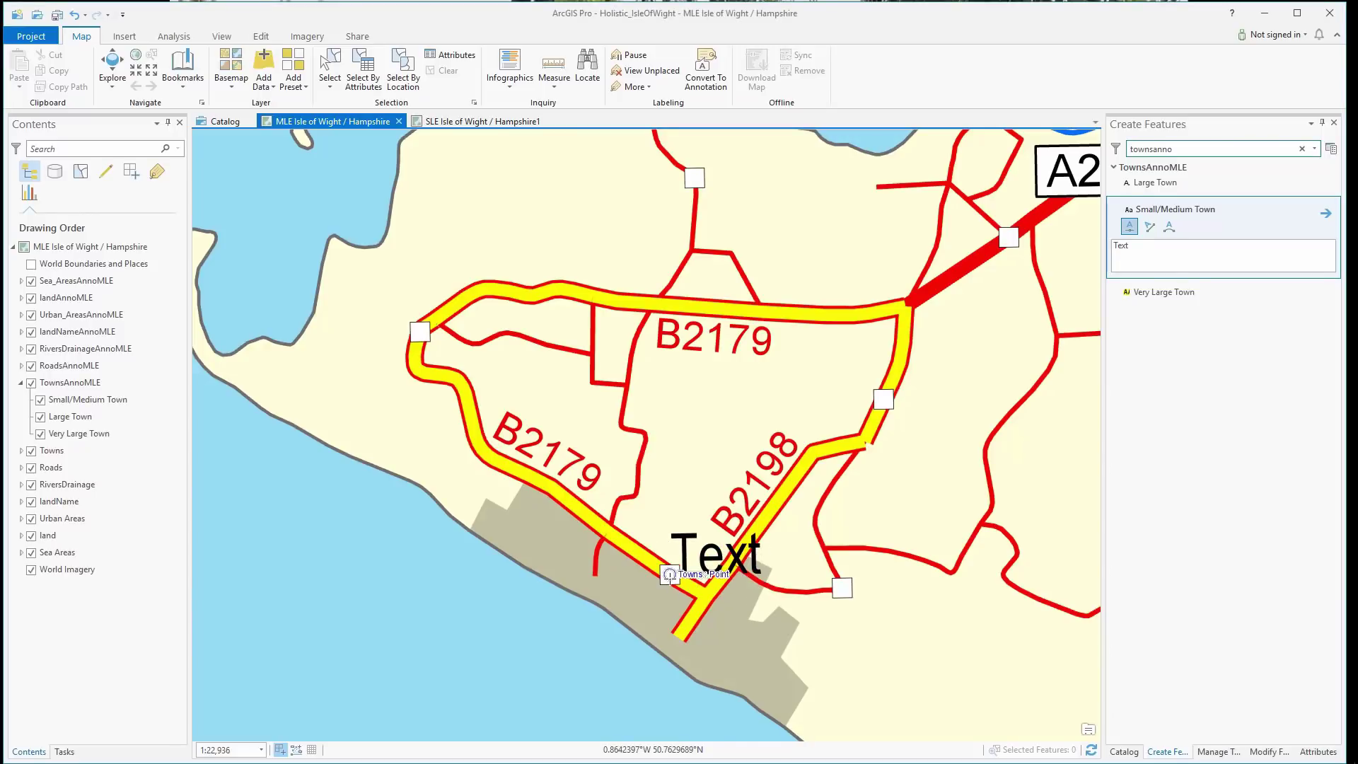
Step: Place two Small/Medium Town annotations reading East Wittering from the coastal town point, one there and one by the B2179's western bend
right_click(667, 572)
click(689, 607)
click(669, 572)
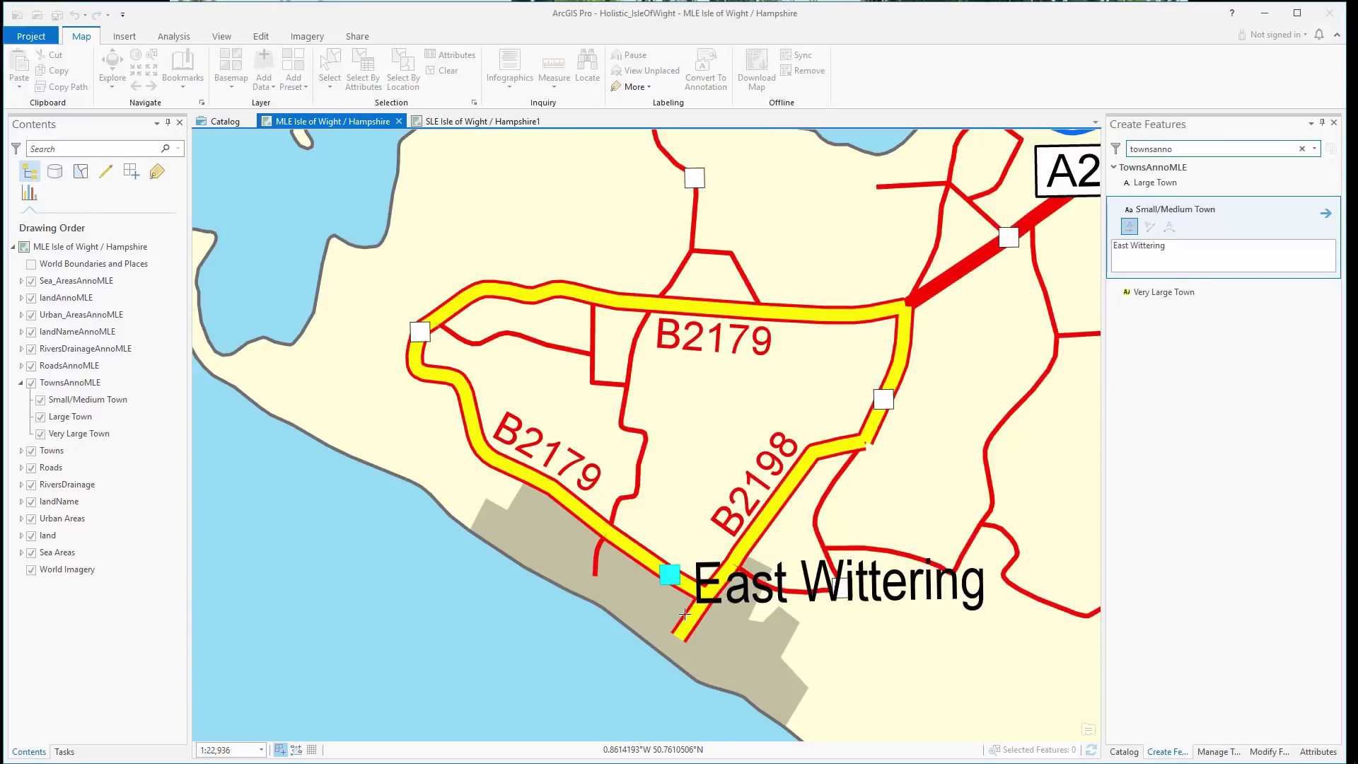
click(551, 646)
click(295, 389)
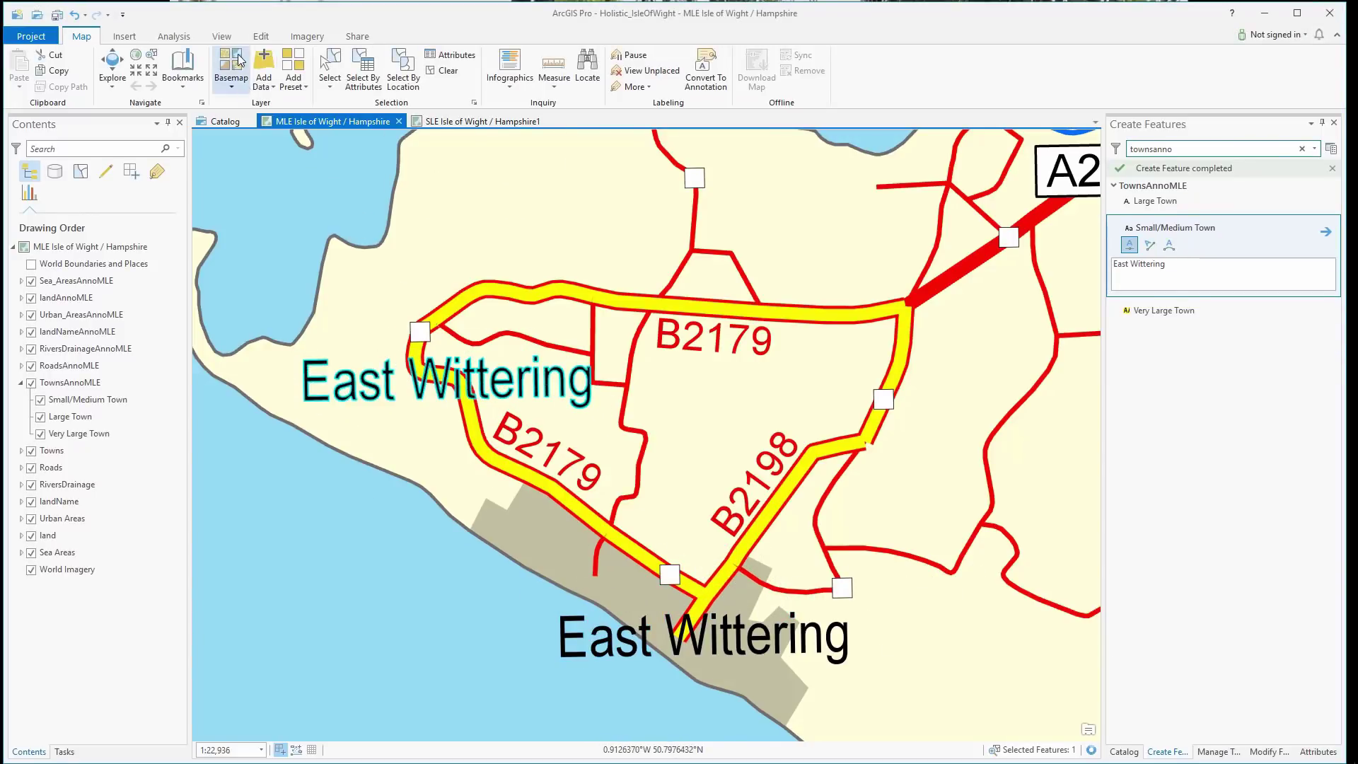
Step: Edit the western East Wittering annotation to read West Wittering, stacked on two lines
click(261, 36)
click(720, 67)
double_click(381, 368)
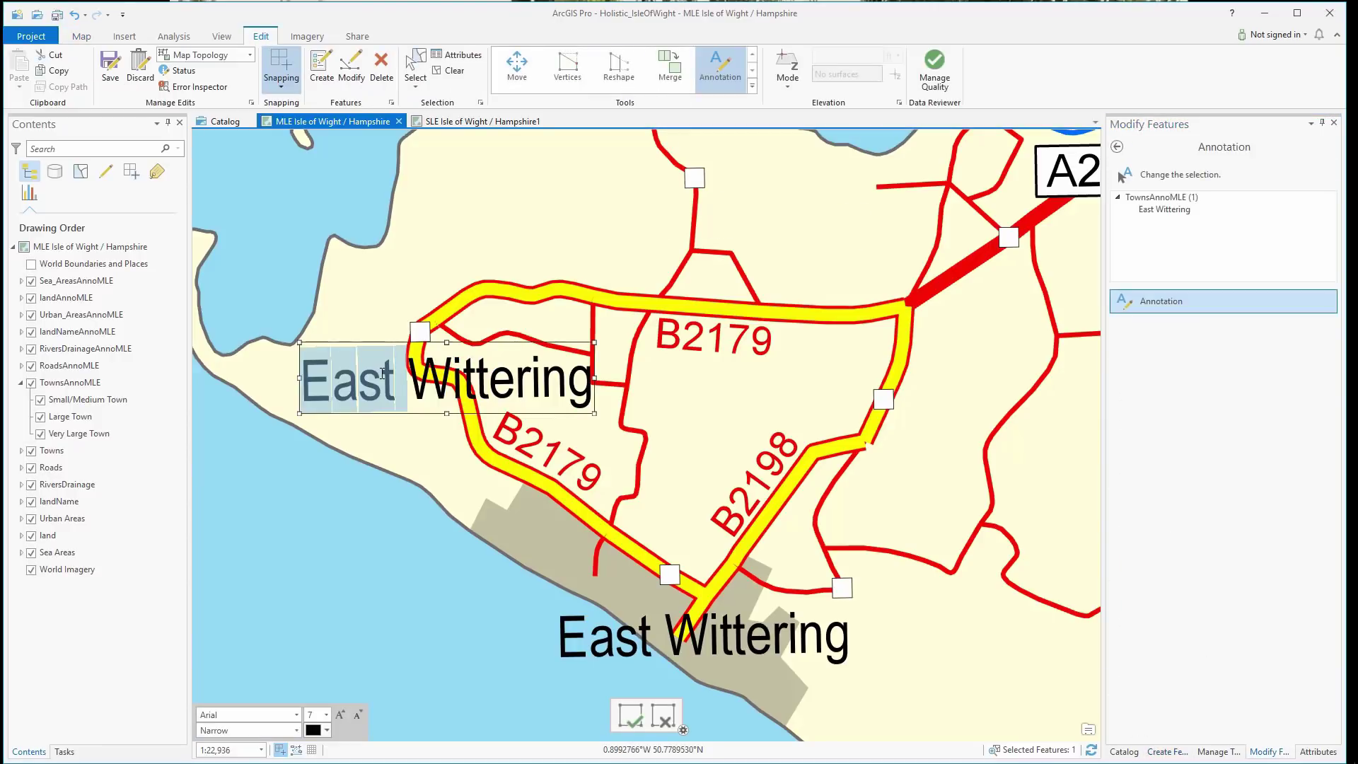
text(West)
key(Return)
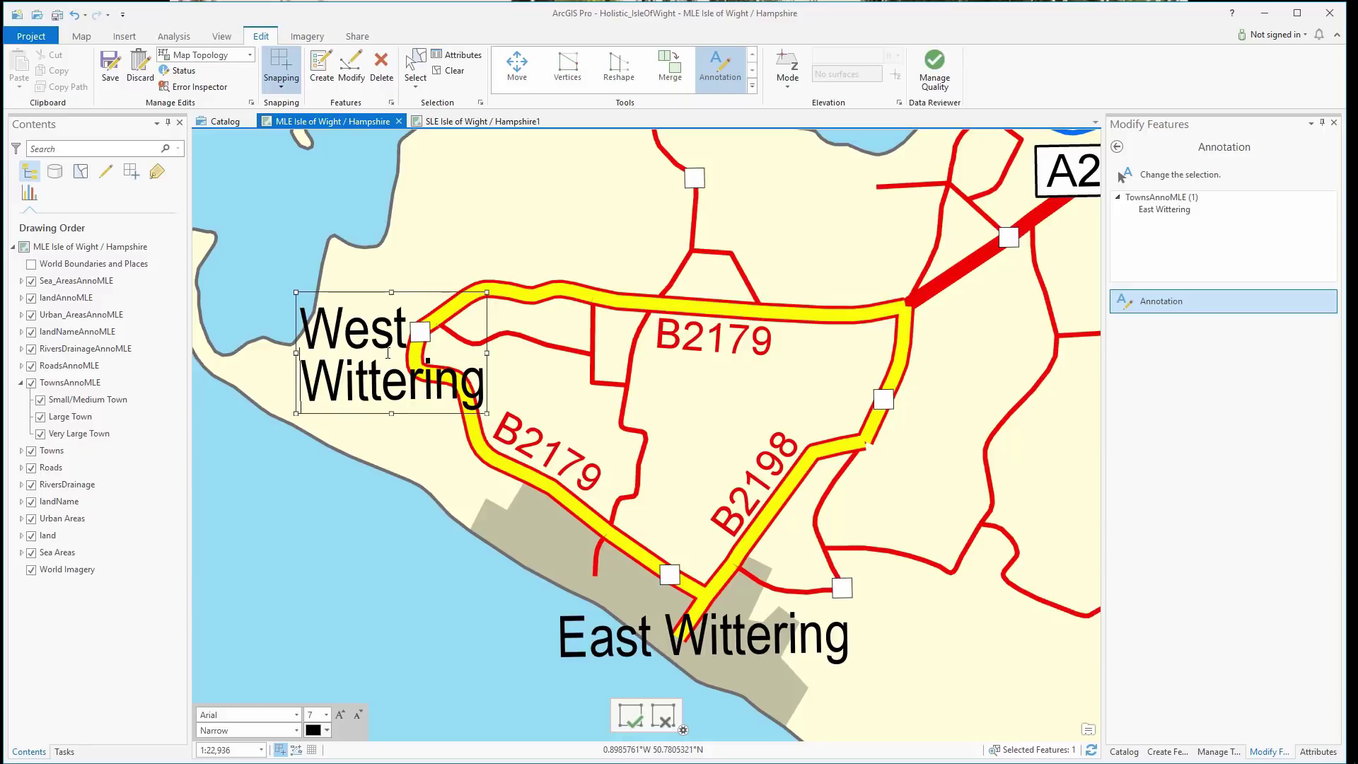
Step: Set the word West to Narrow Italic and shift the West Wittering annotation slightly west of its town point
double_click(381, 346)
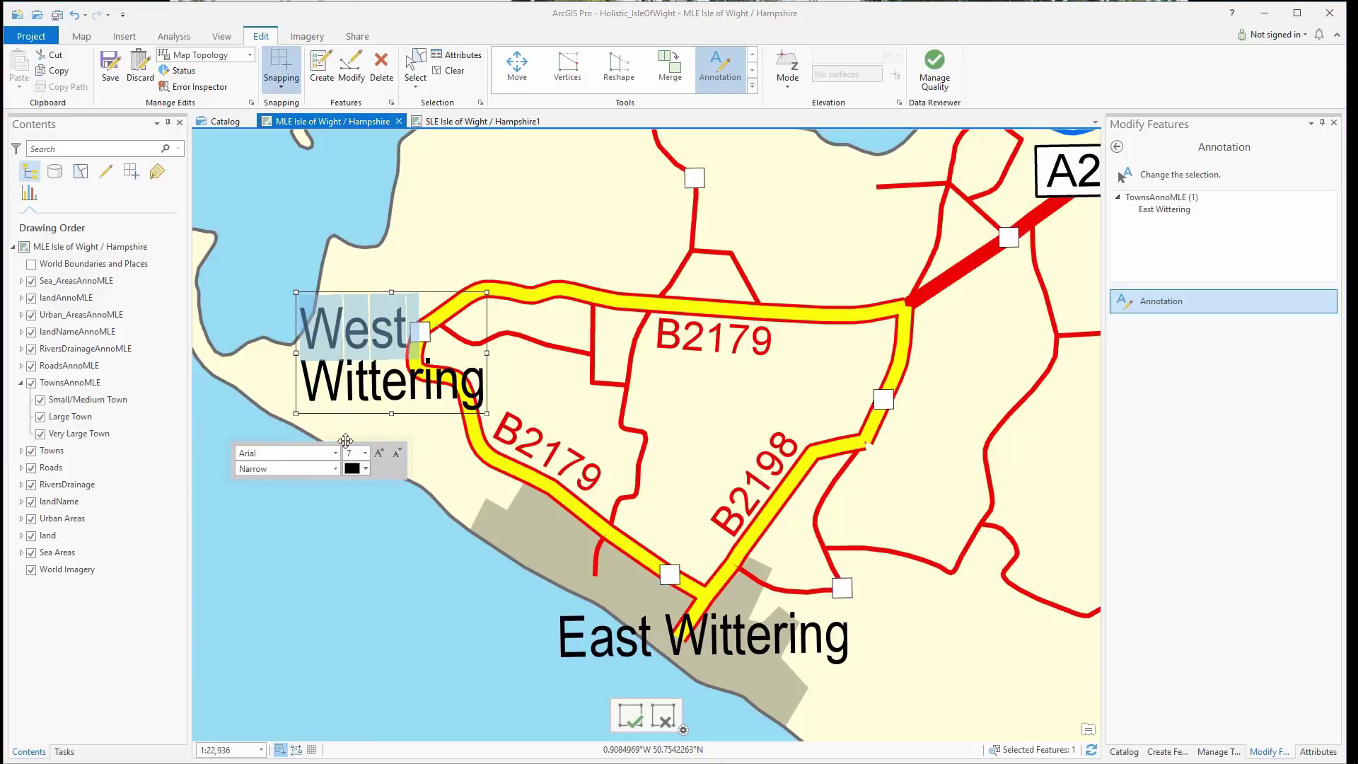
click(337, 473)
click(289, 564)
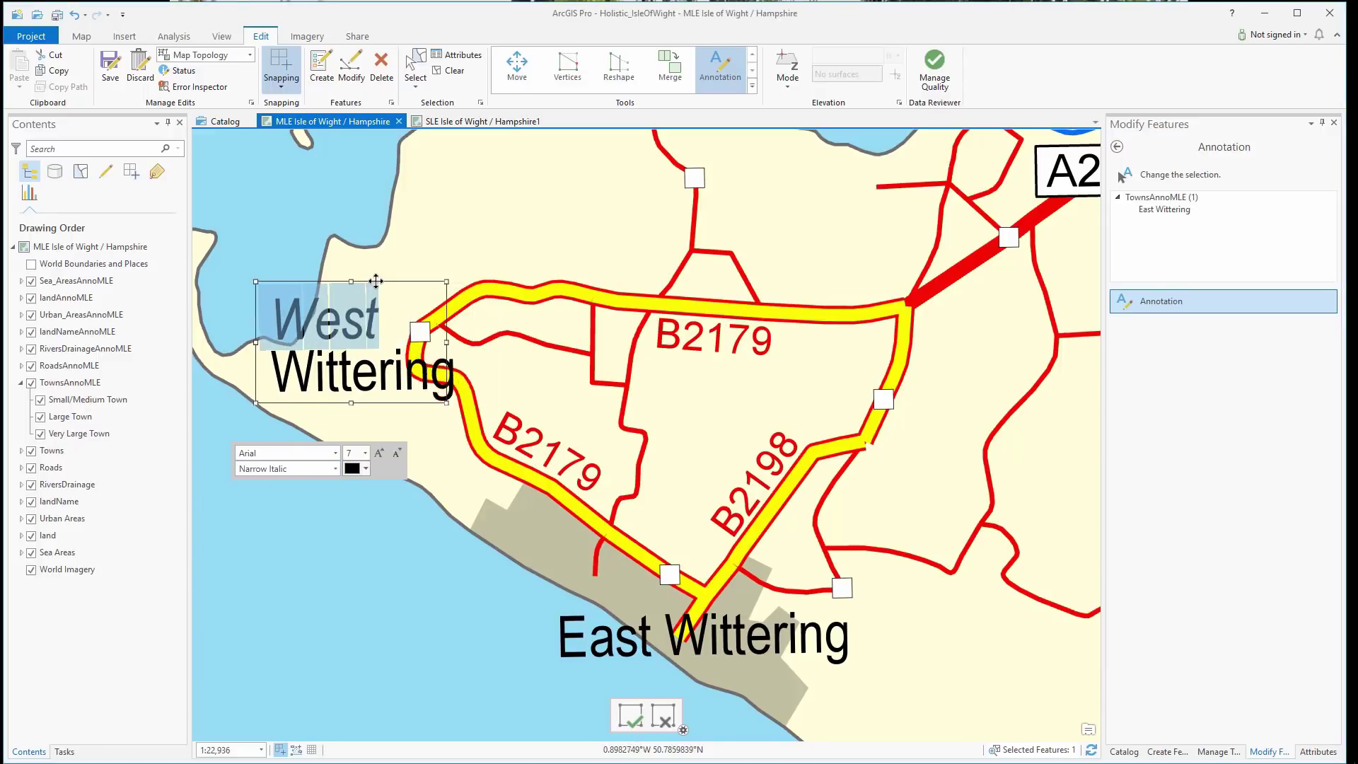
Step: Enlarge the East Wittering annotation to size 8, stack its words on two lines and move it slightly southwest
click(628, 632)
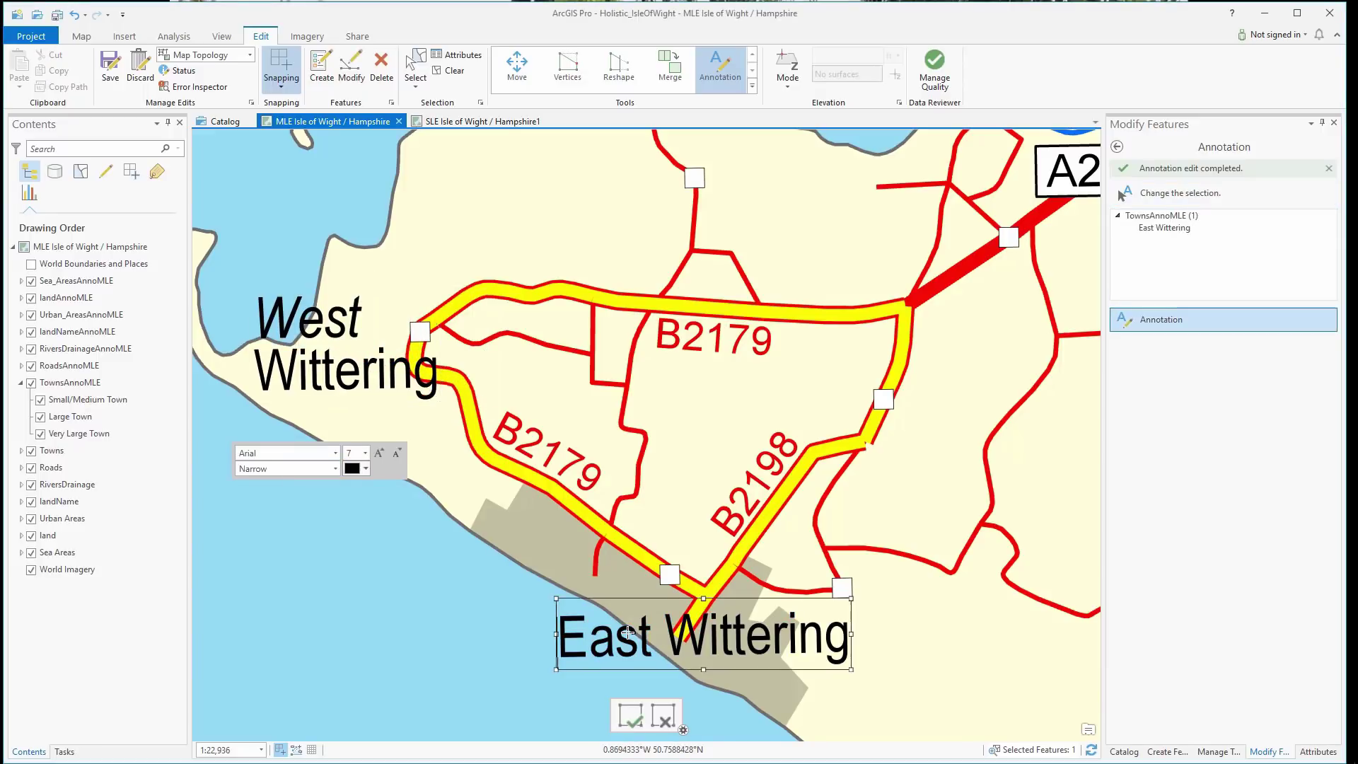
click(381, 454)
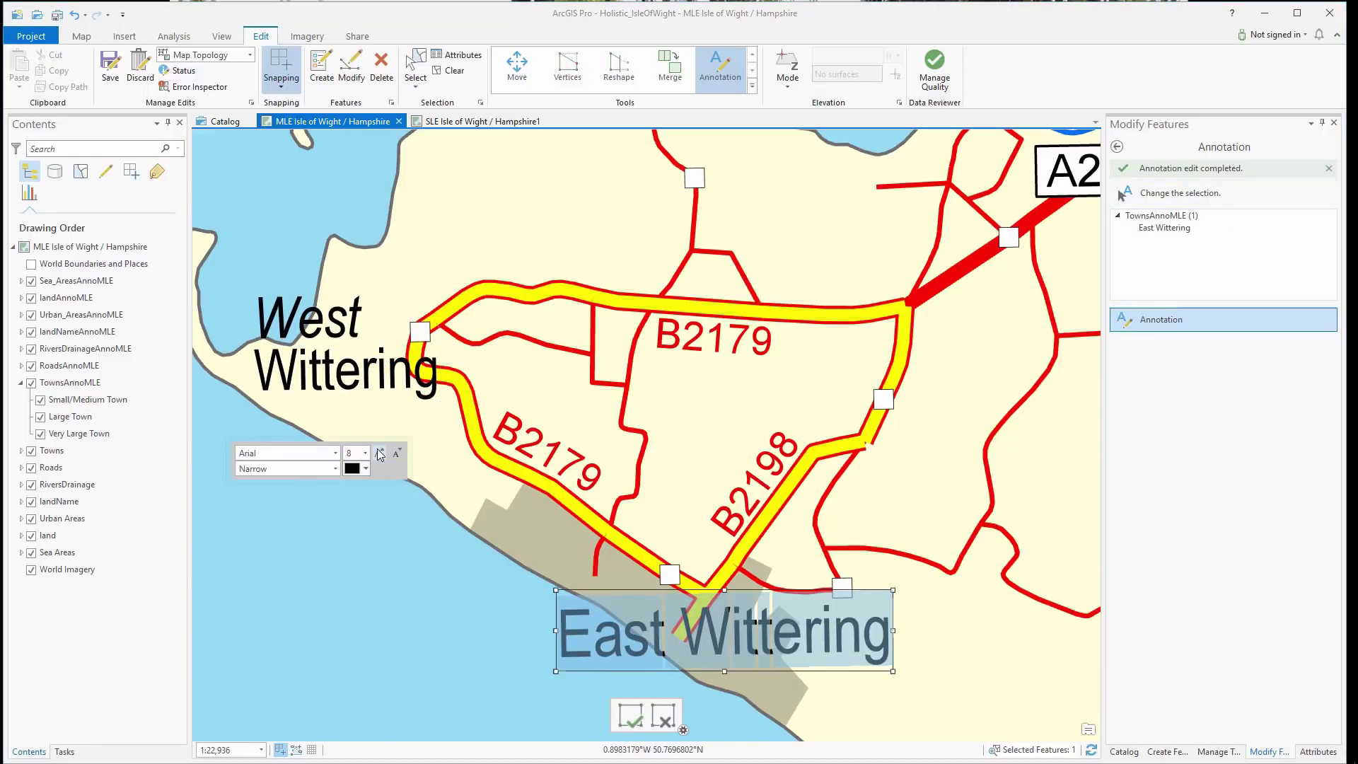
right_click(602, 638)
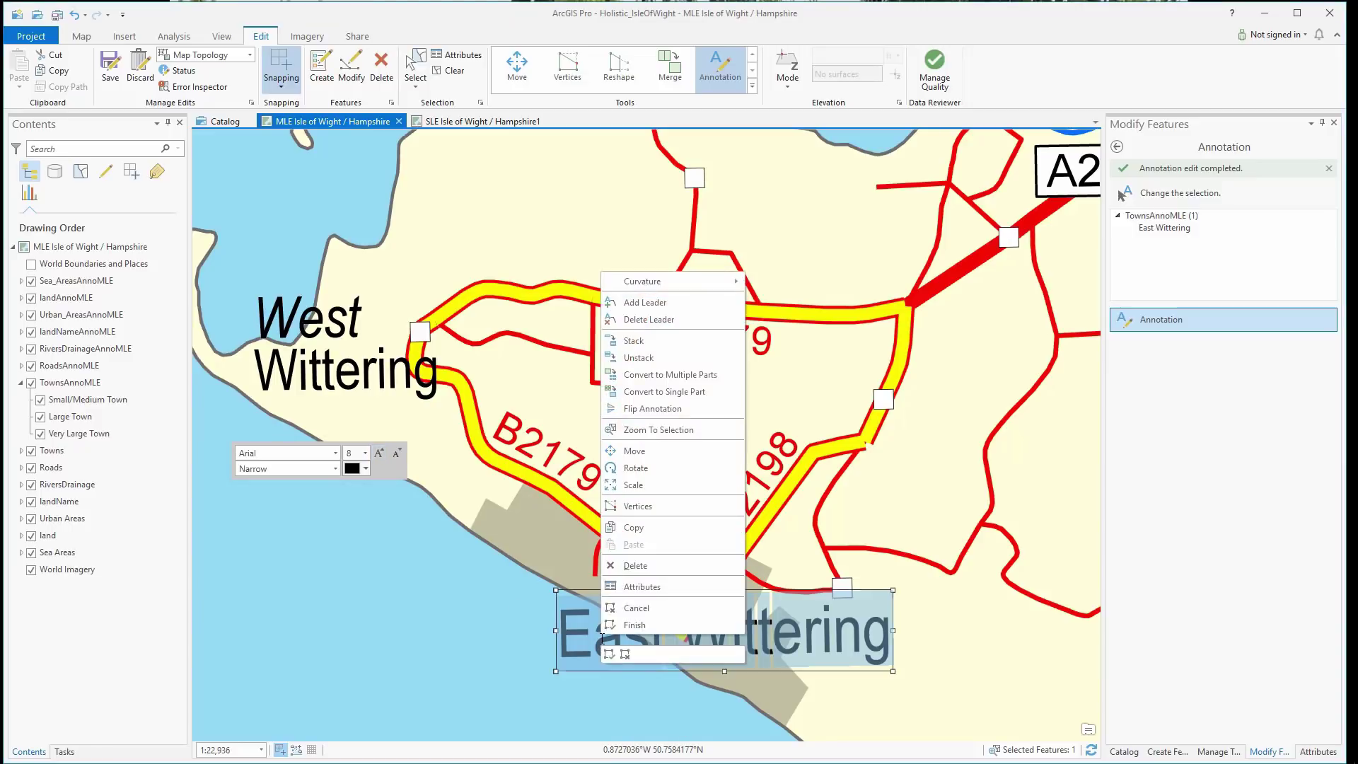
click(638, 341)
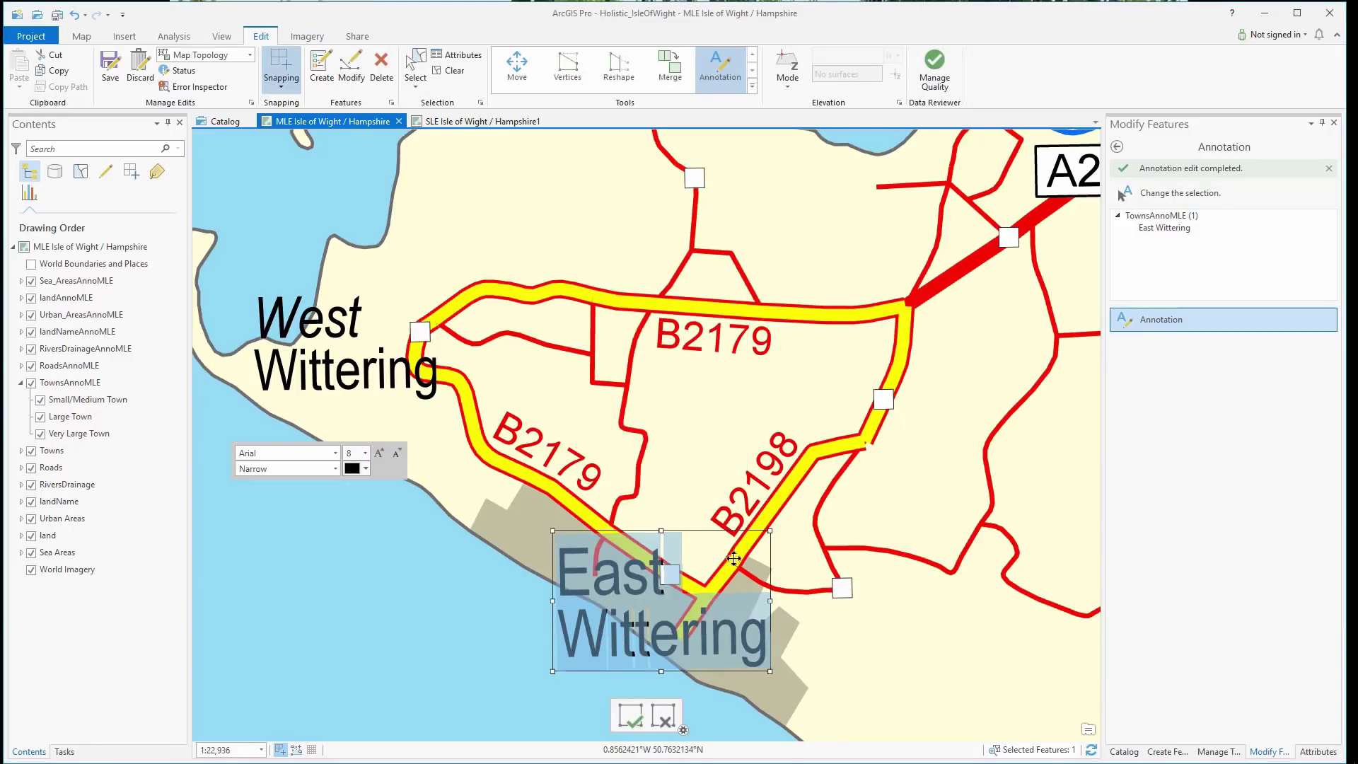
drag(709, 533, 666, 550)
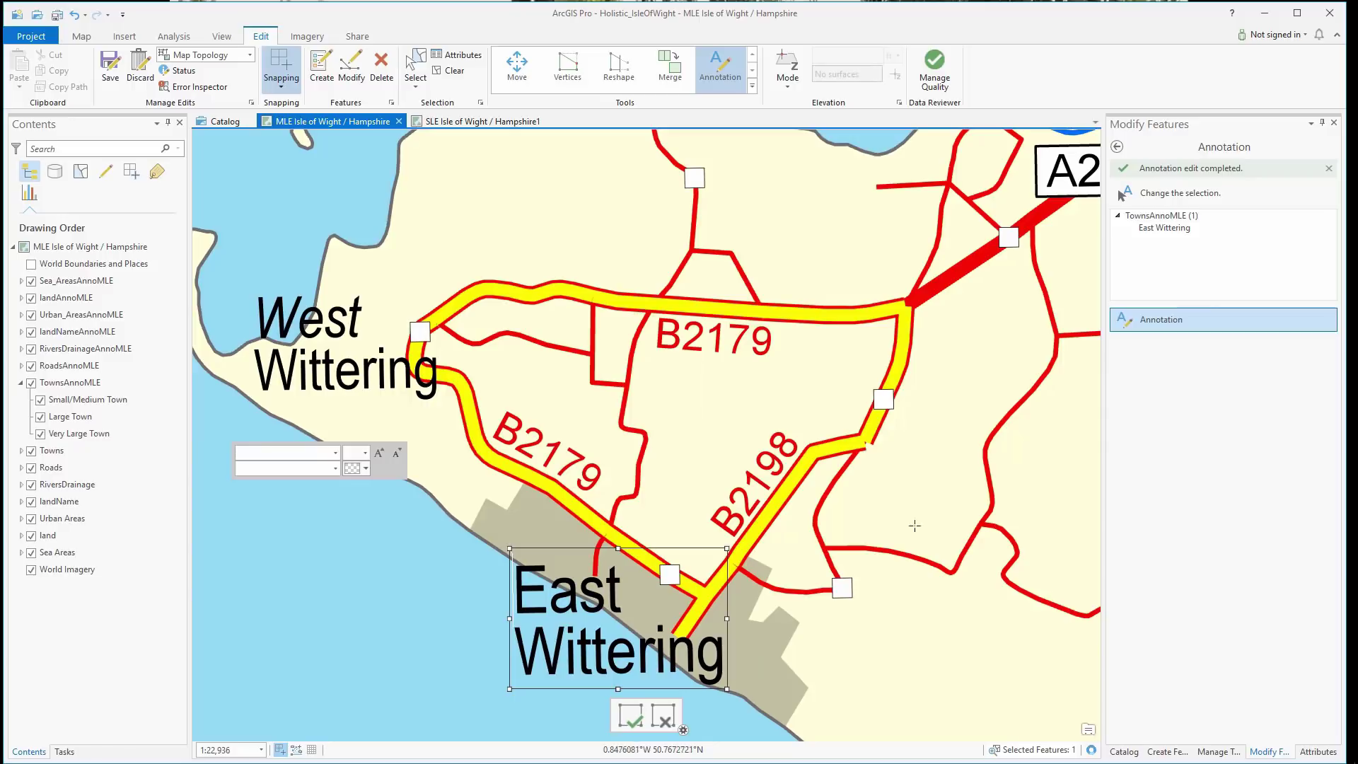
Step: Create a straight, angled Small/Medium Town annotation reading Earnley at size 9 beside the town point east of East Wittering
click(1167, 751)
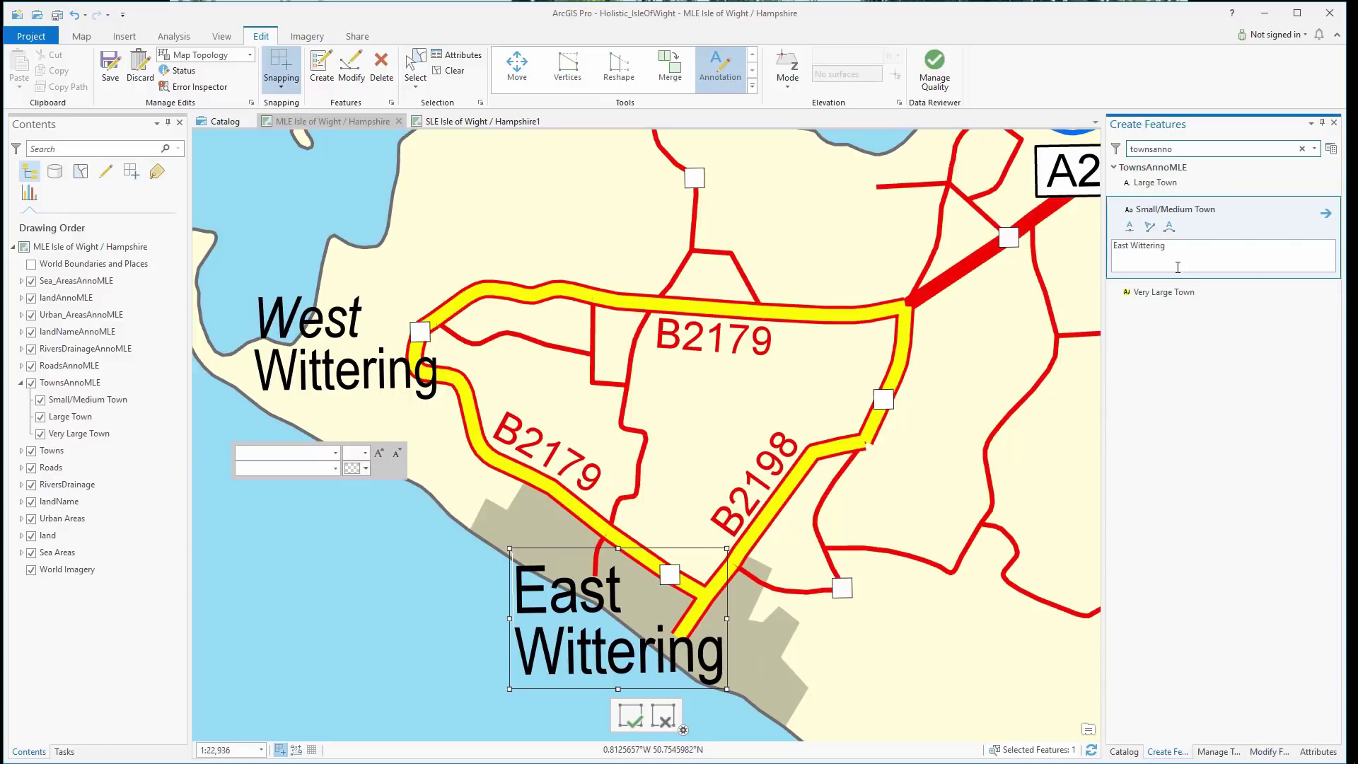
drag(1178, 254, 1116, 248)
text(Earnley)
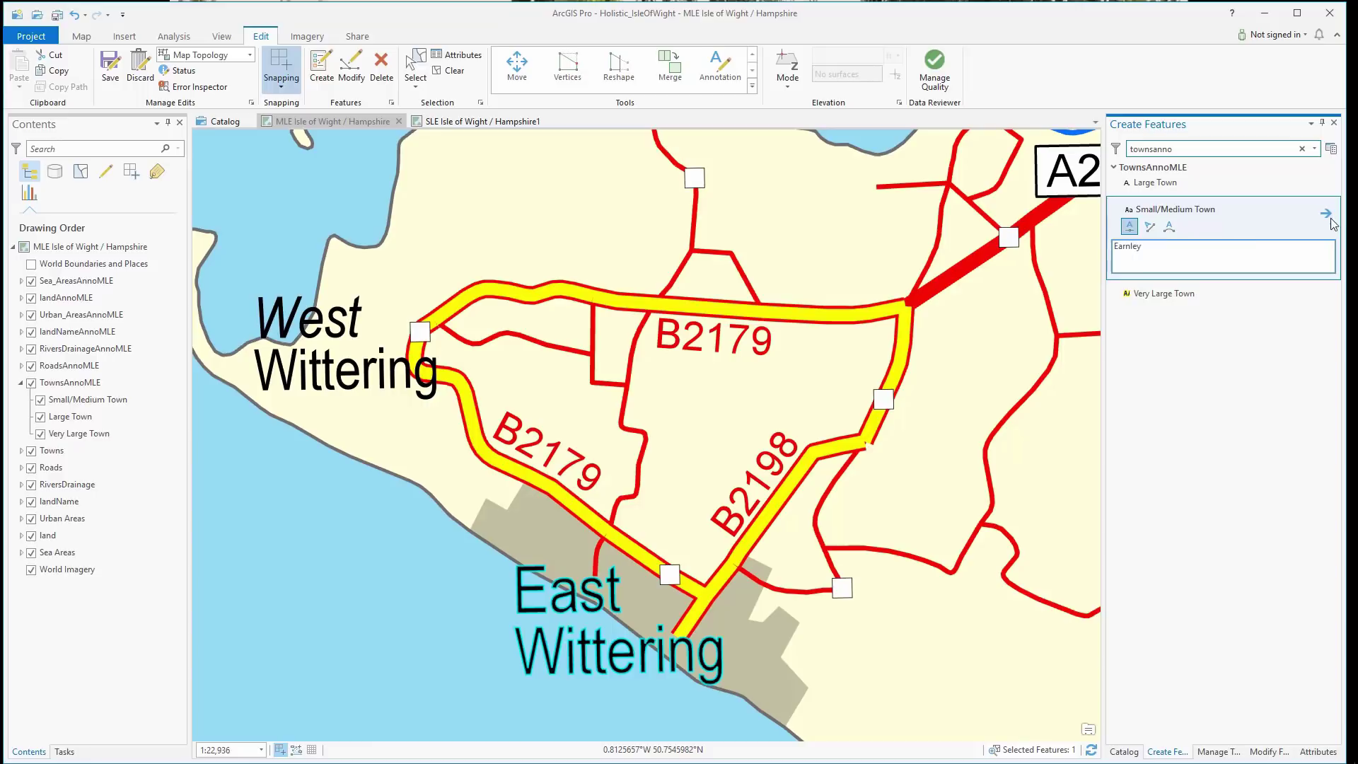
click(1326, 215)
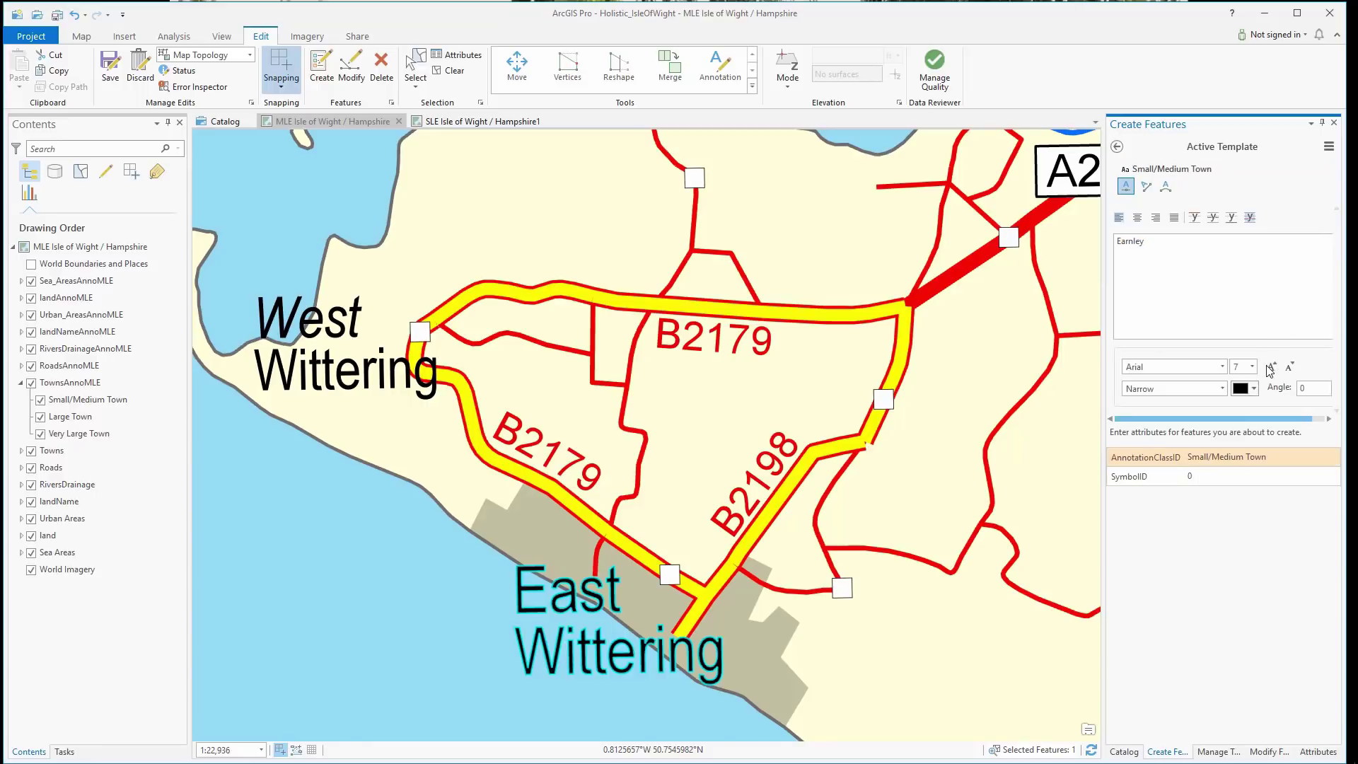
click(1146, 186)
click(833, 650)
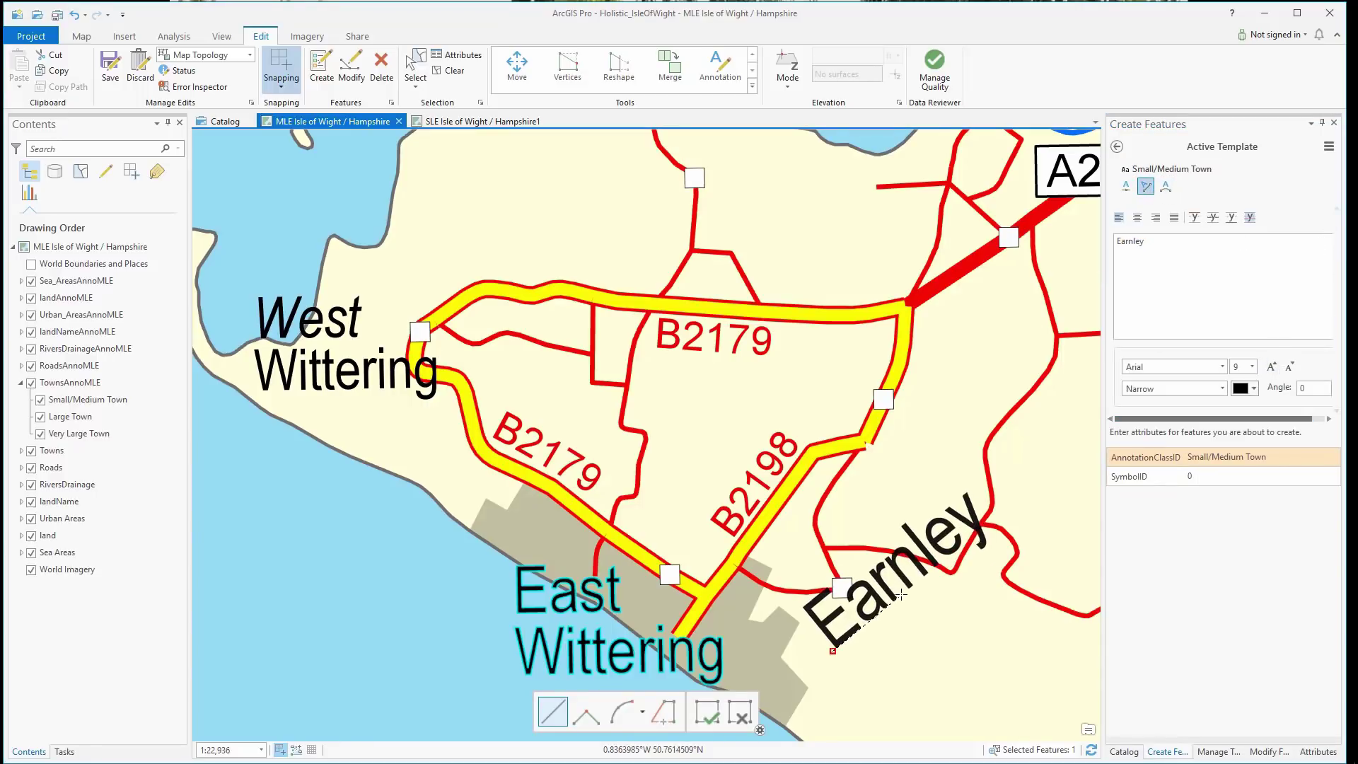
click(900, 594)
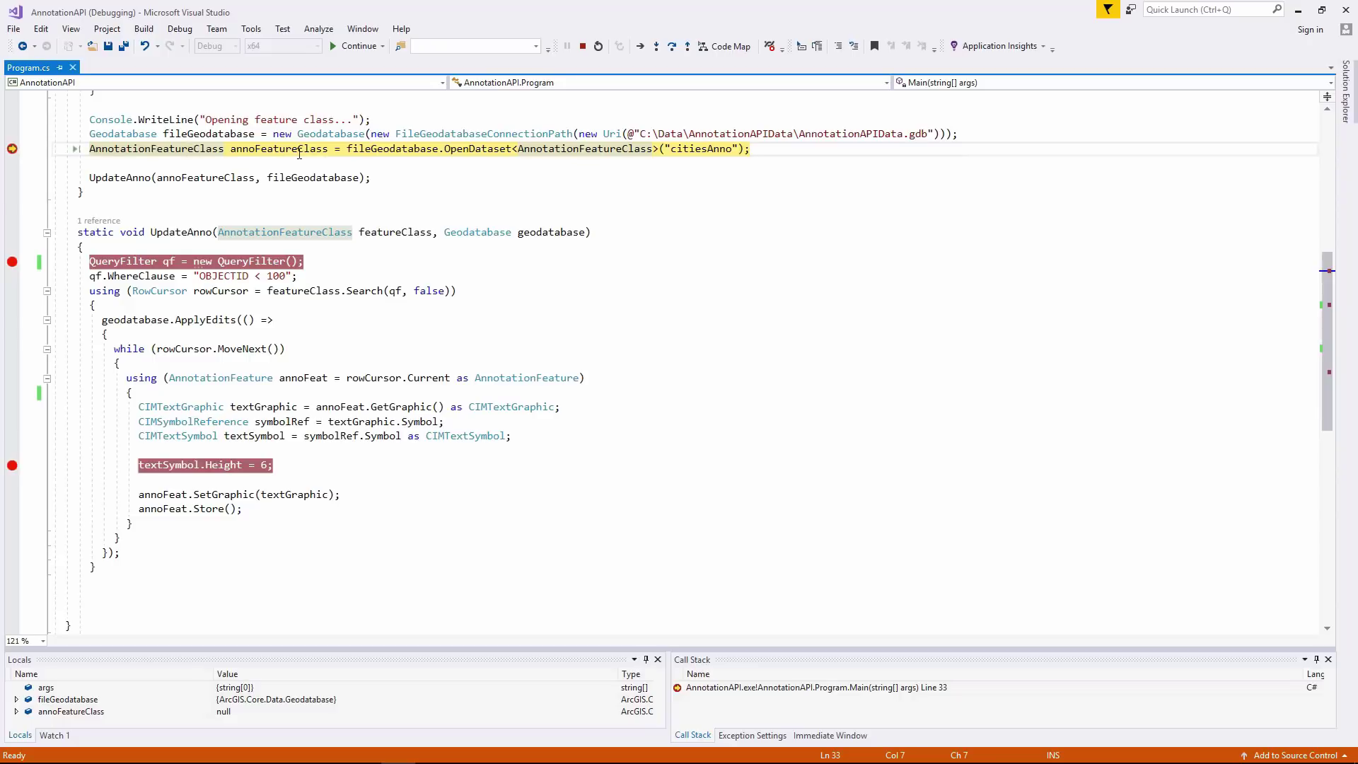
Step: In the AnnotationAPI project in Visual Studio, inspect annoFeatureClass and continue debugging through the QueryFilter and textSymbol.Height = 6 breakpoints
double_click(186, 145)
mouse_move(268, 152)
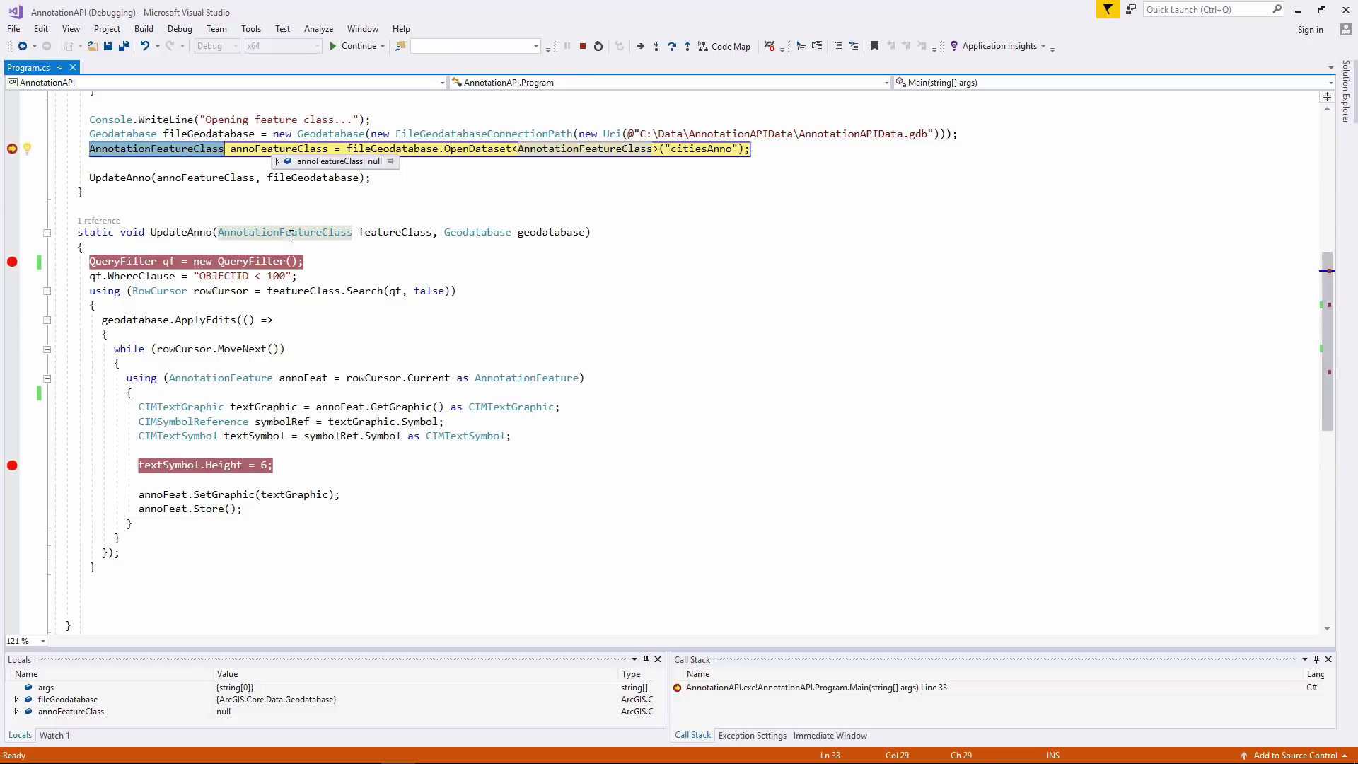
key(F5)
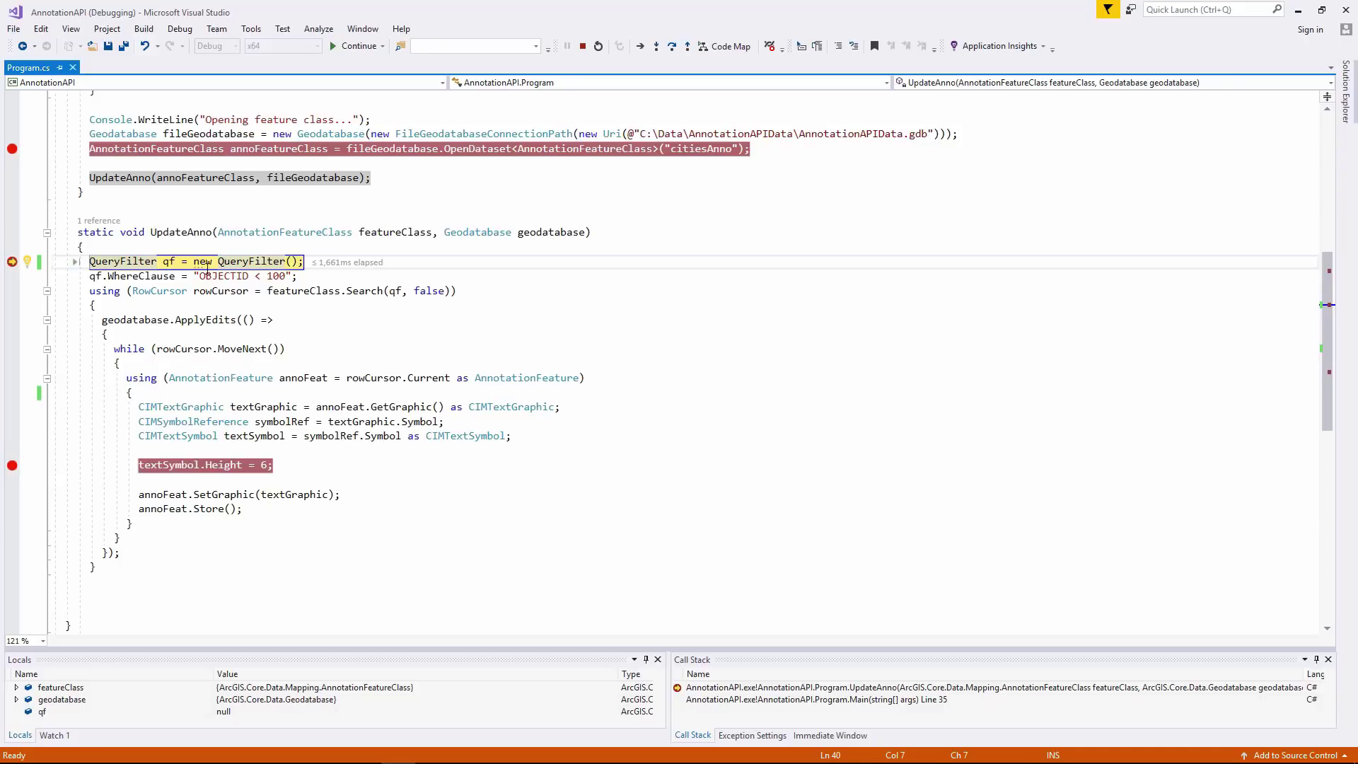
key(F5)
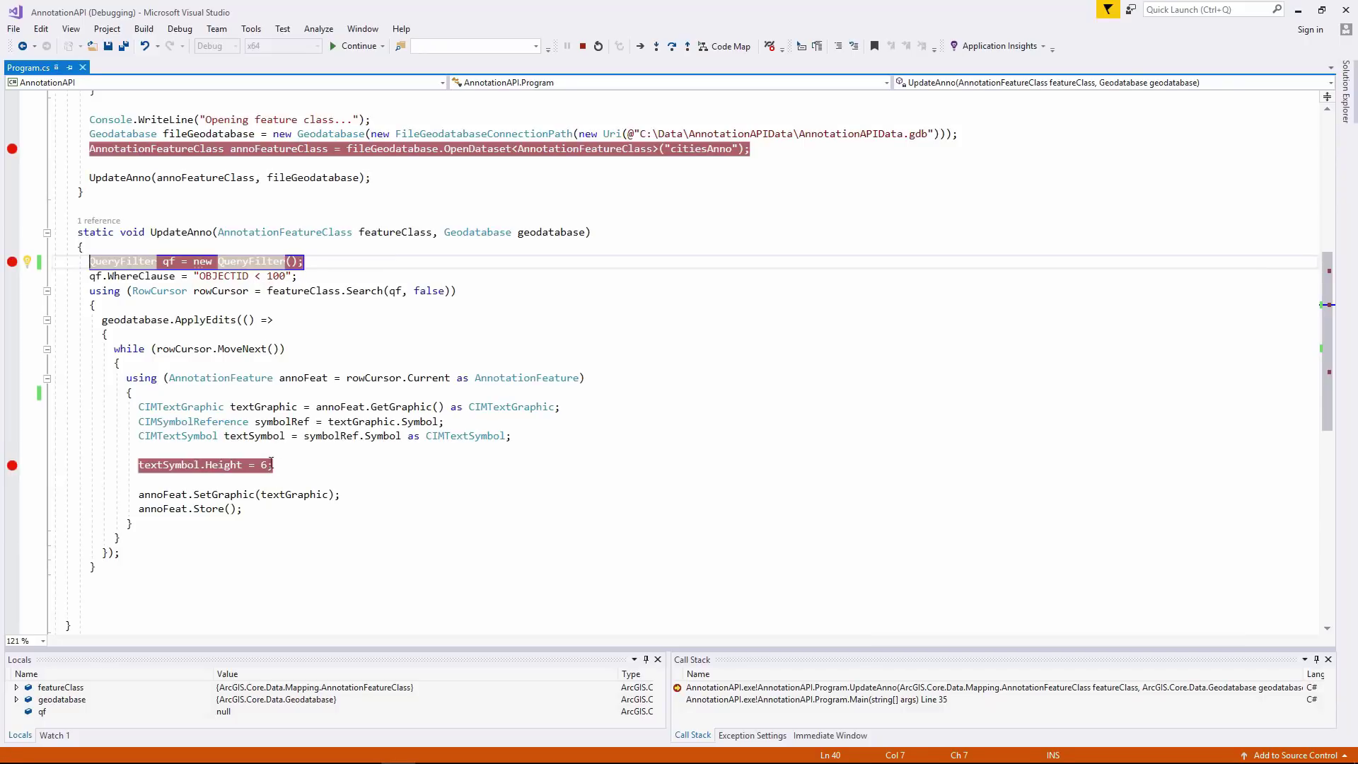
mouse_move(199, 471)
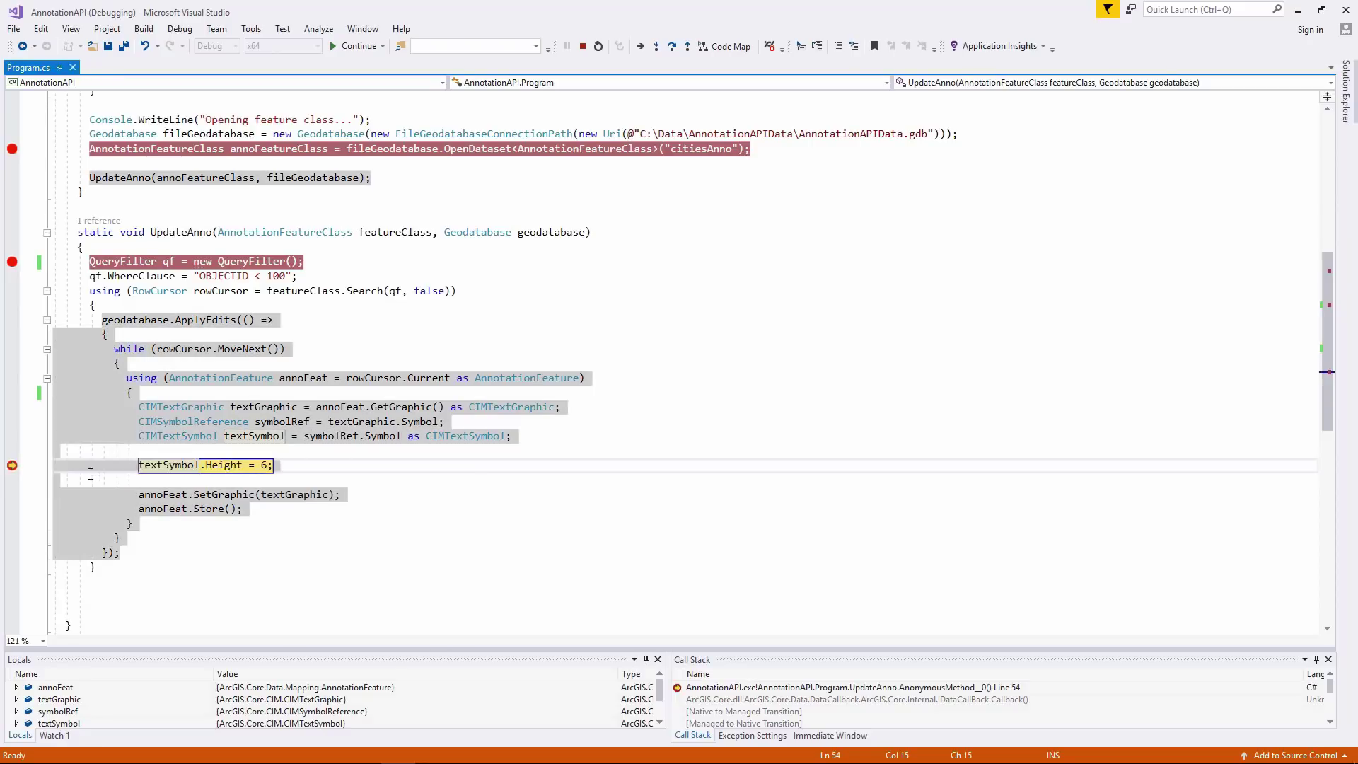
key(F5)
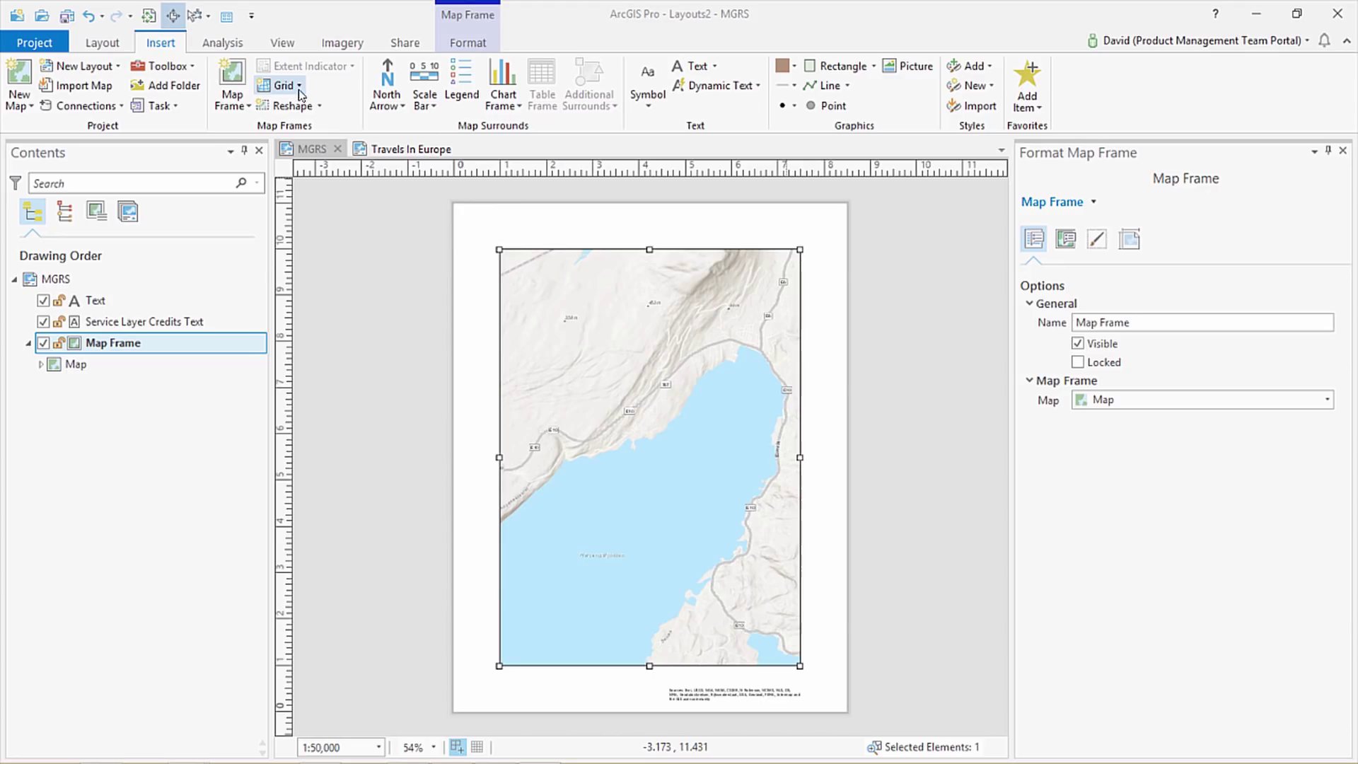
Step: Add a USNG grid to the MGRS layout's map frame and show its Corner Labels component settings
click(297, 85)
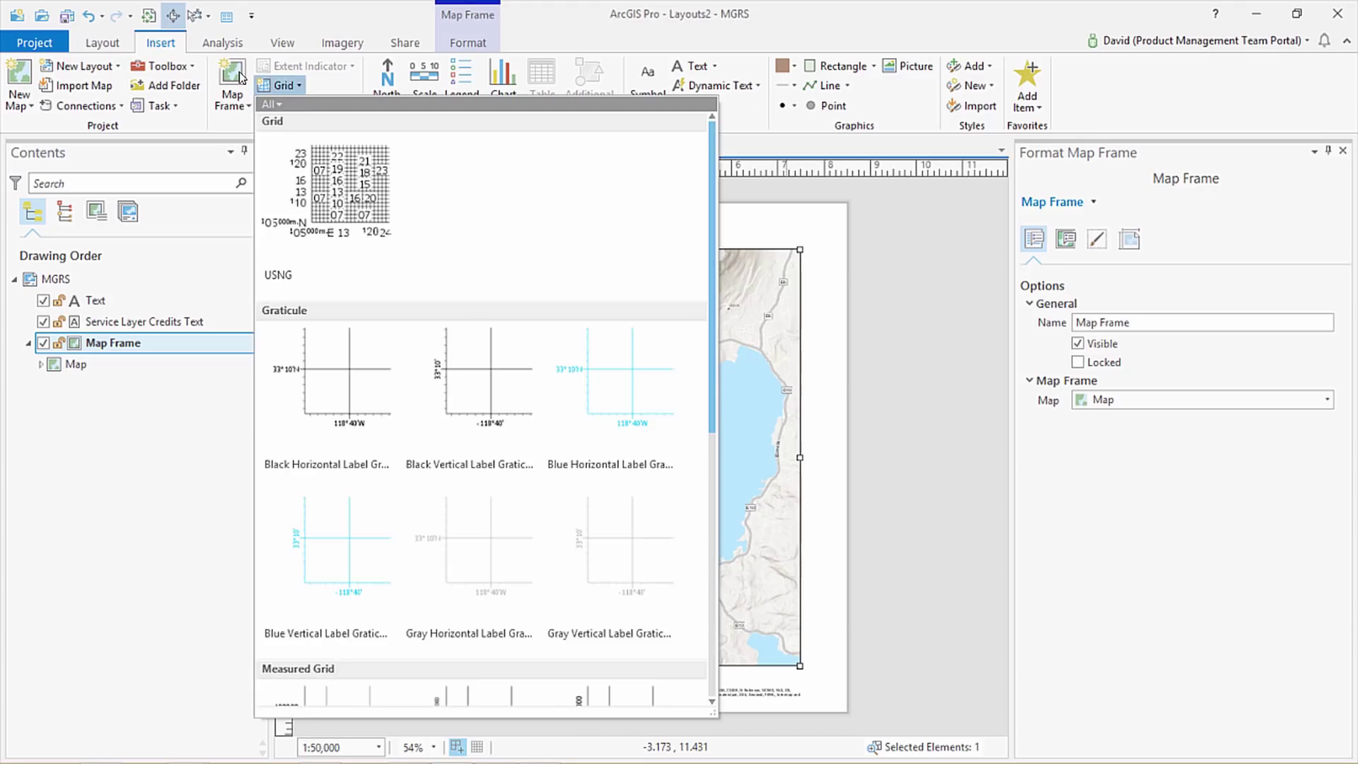
click(273, 146)
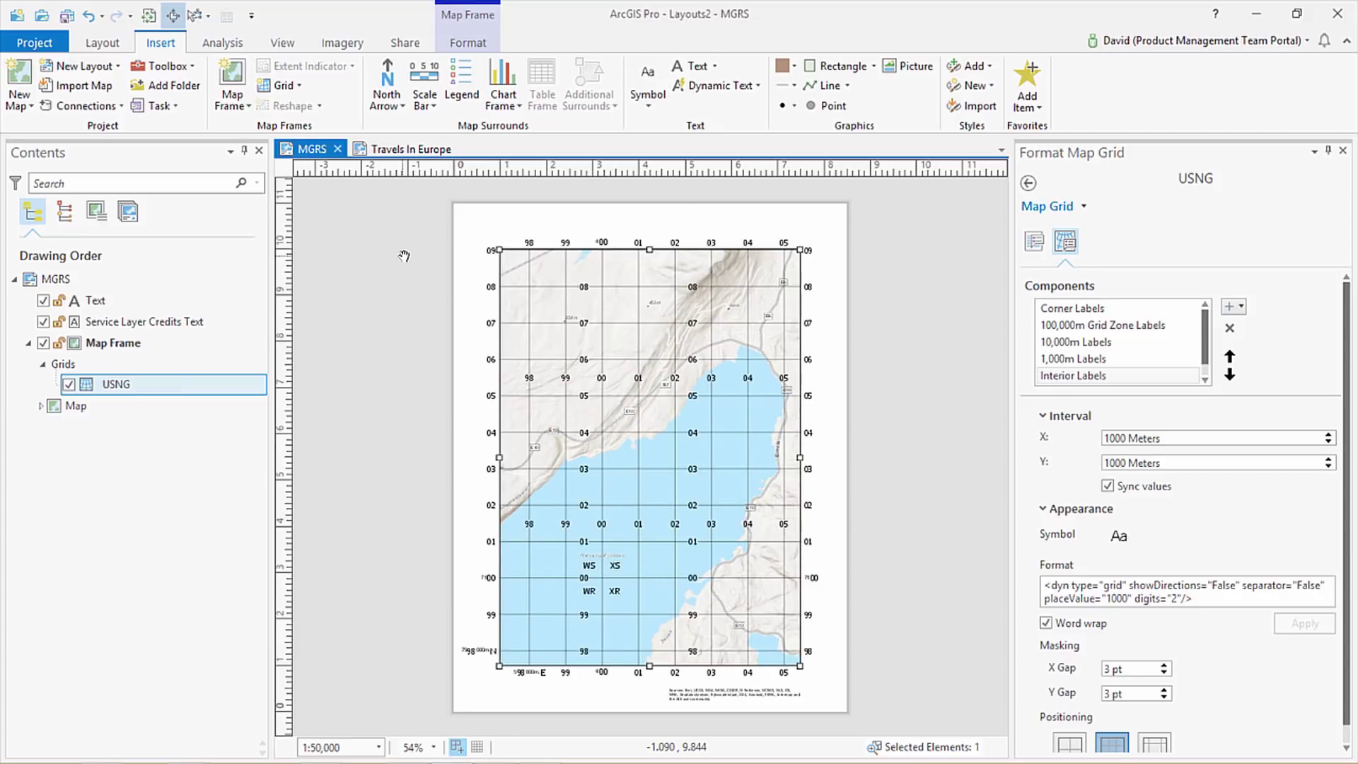
drag(462, 591, 635, 728)
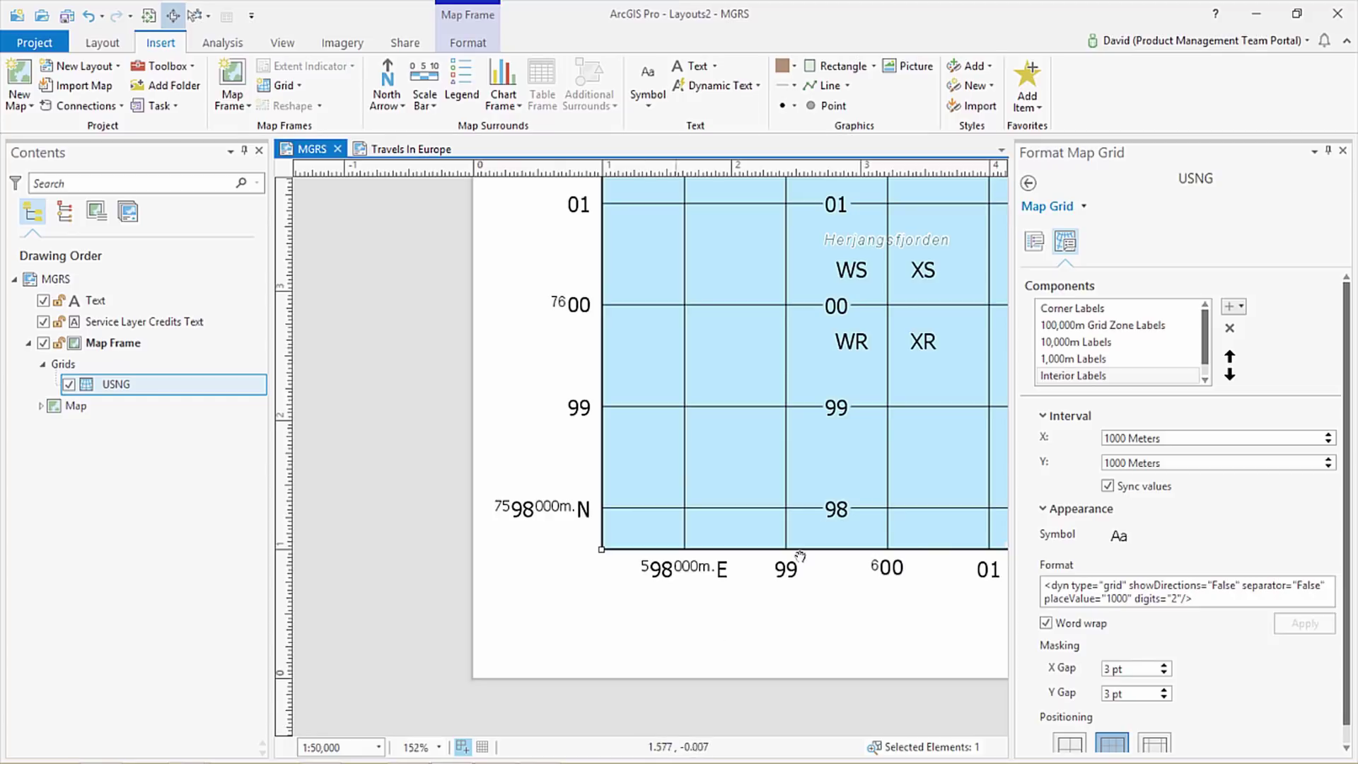
click(1114, 309)
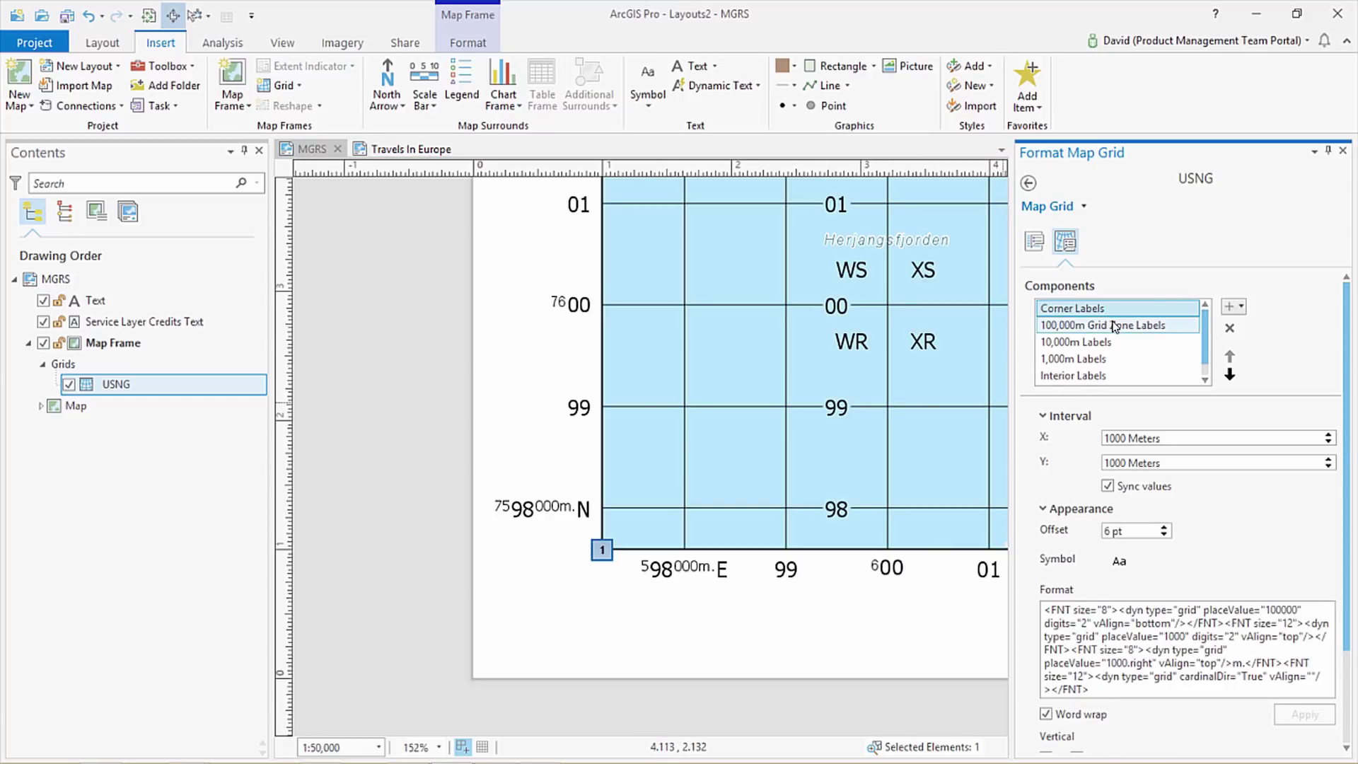
Step: Examine the USNG grid's 100,000m Grid Zone Labels and Interior Labels component settings
click(1115, 326)
click(1100, 375)
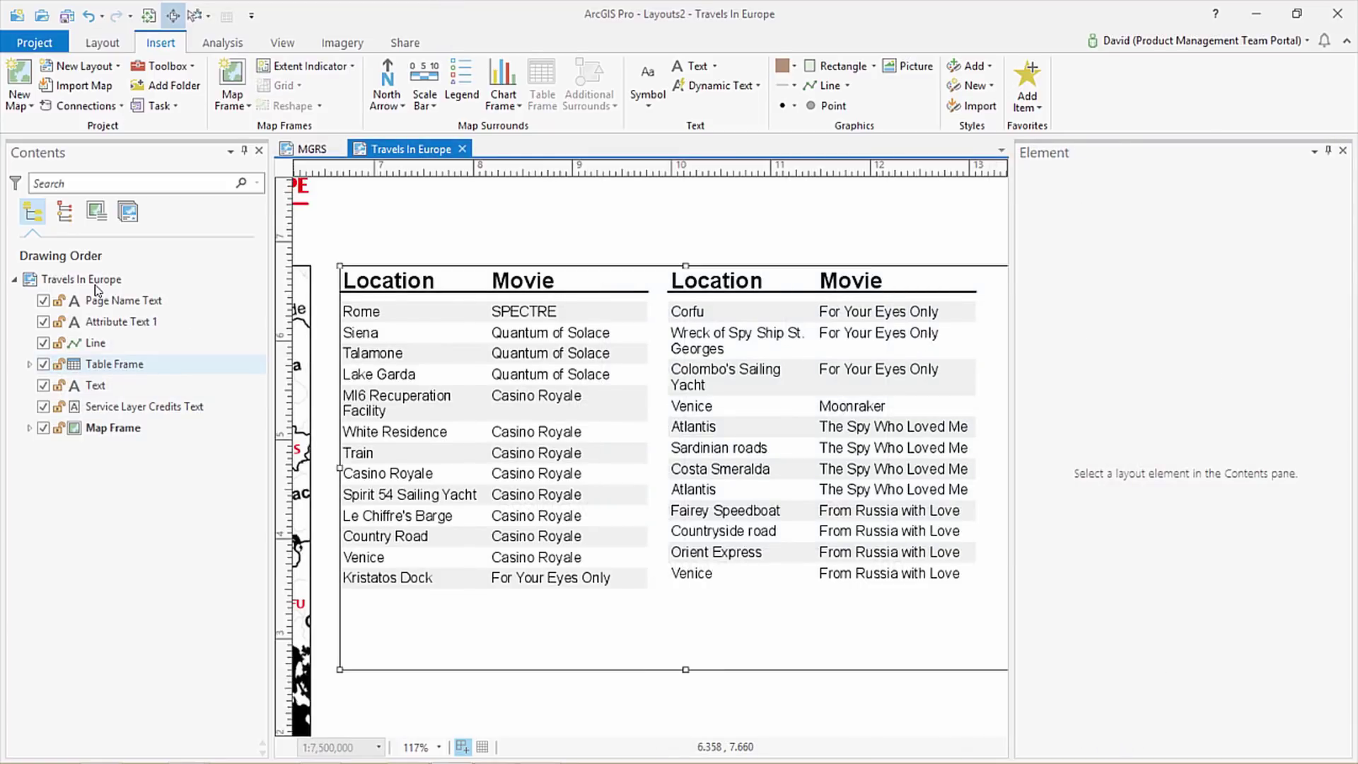
Step: Sort the table frame in the Travels In Europe layout by the Movie field in ascending order
double_click(128, 364)
click(1065, 240)
click(1087, 407)
click(1097, 407)
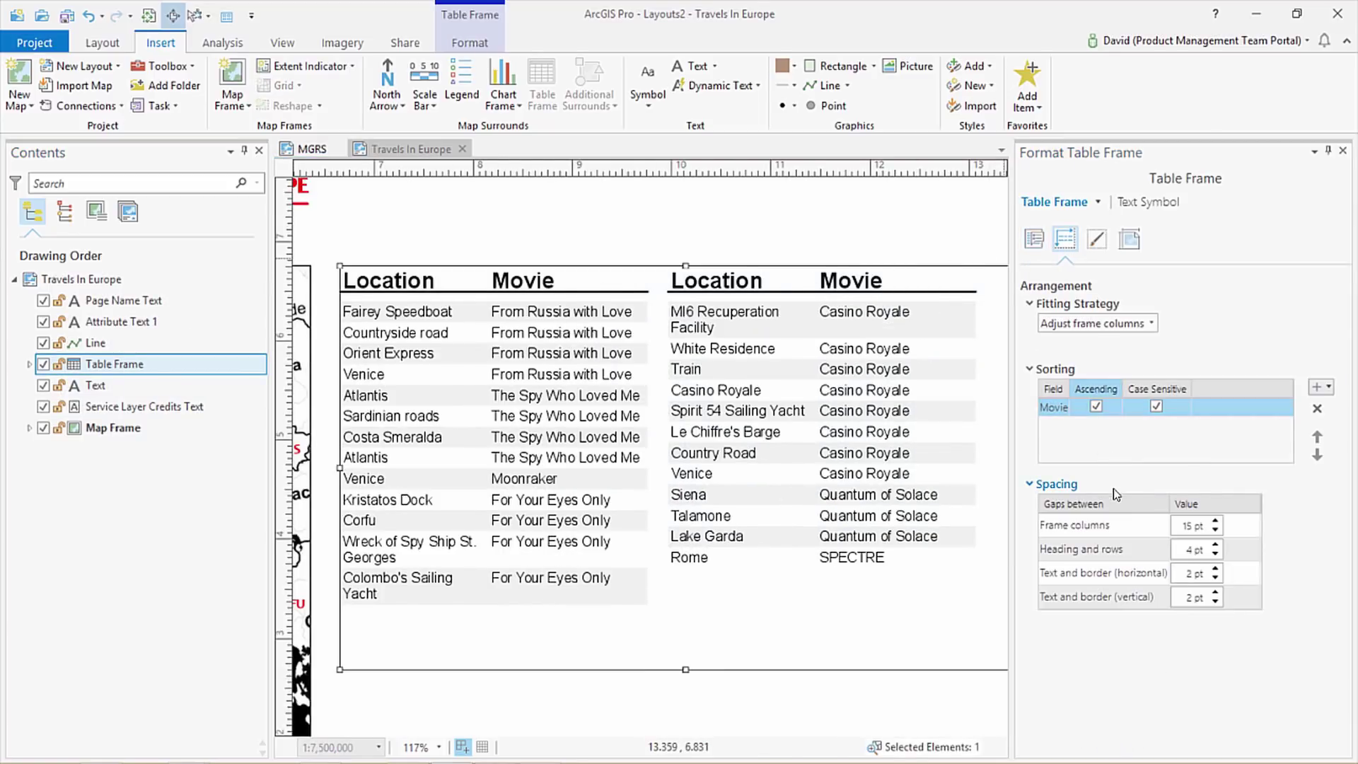
Step: Change the table frame's heading underline color to red
click(1096, 241)
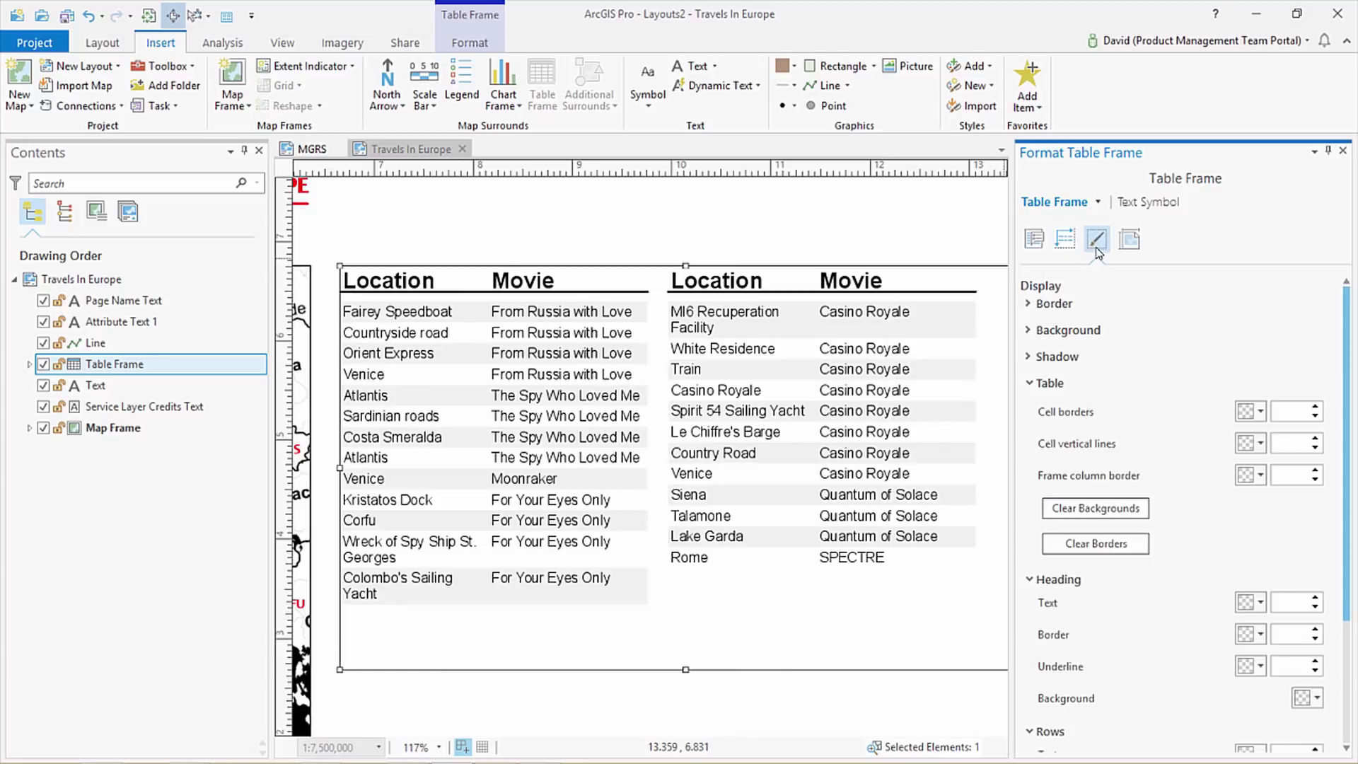
click(1042, 383)
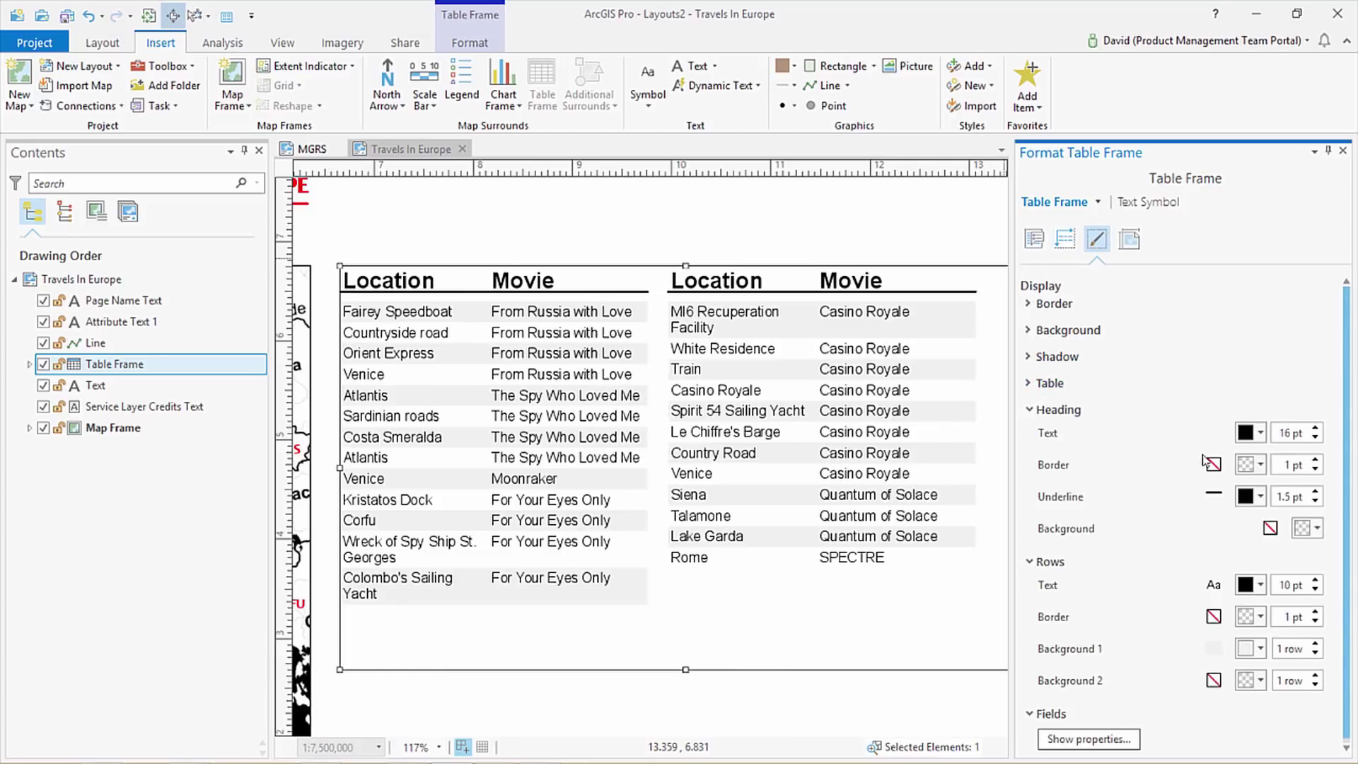
click(1260, 496)
click(1165, 347)
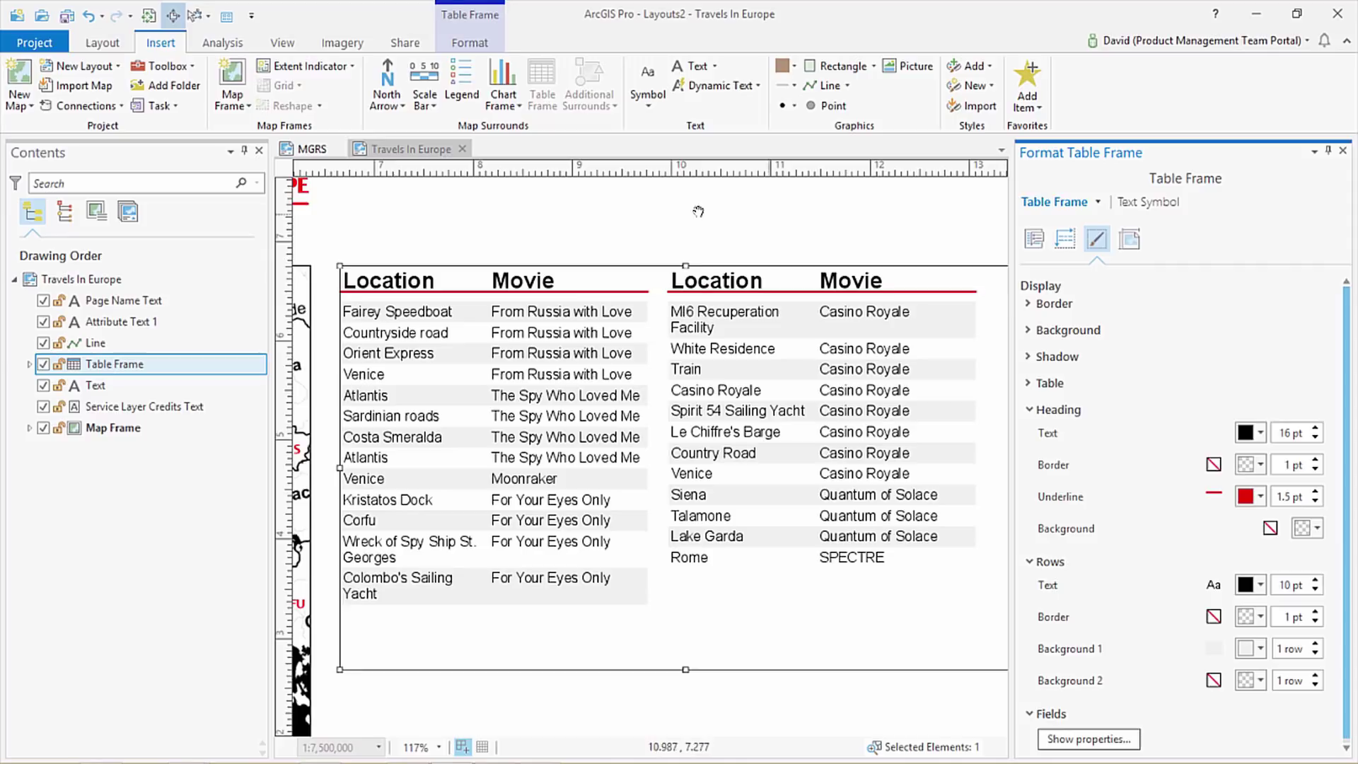
Step: View the whole layout and check the map and table on the Alpine, Benelux and Adriatic map series pages
click(148, 16)
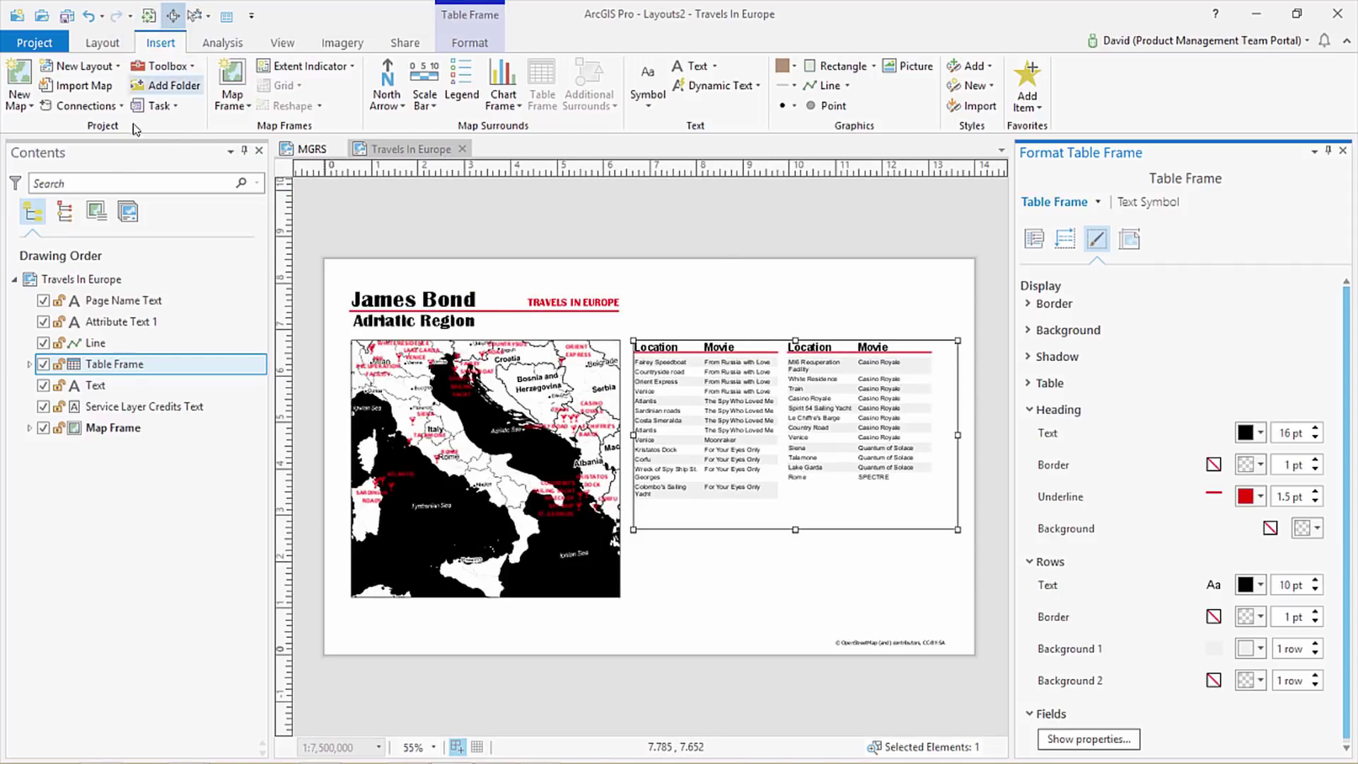
click(128, 211)
click(75, 321)
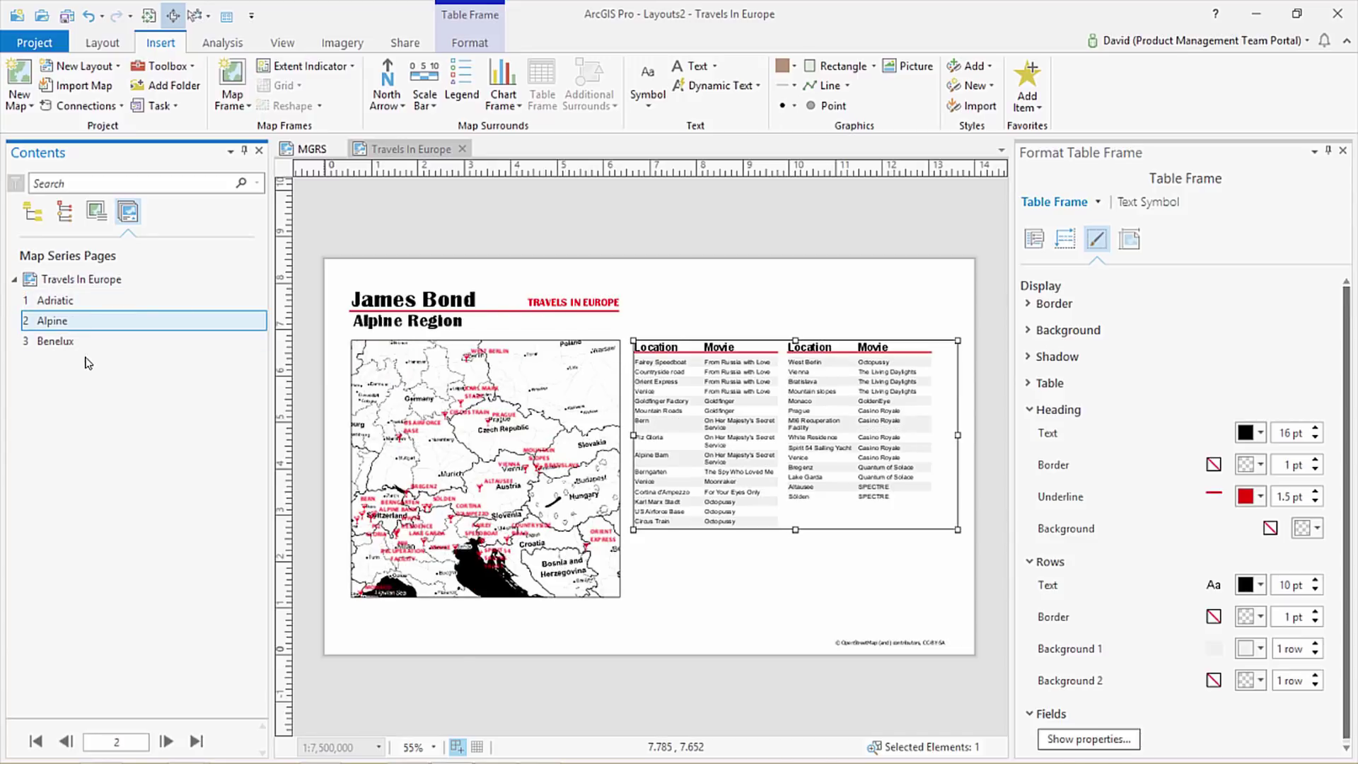
click(71, 341)
click(55, 300)
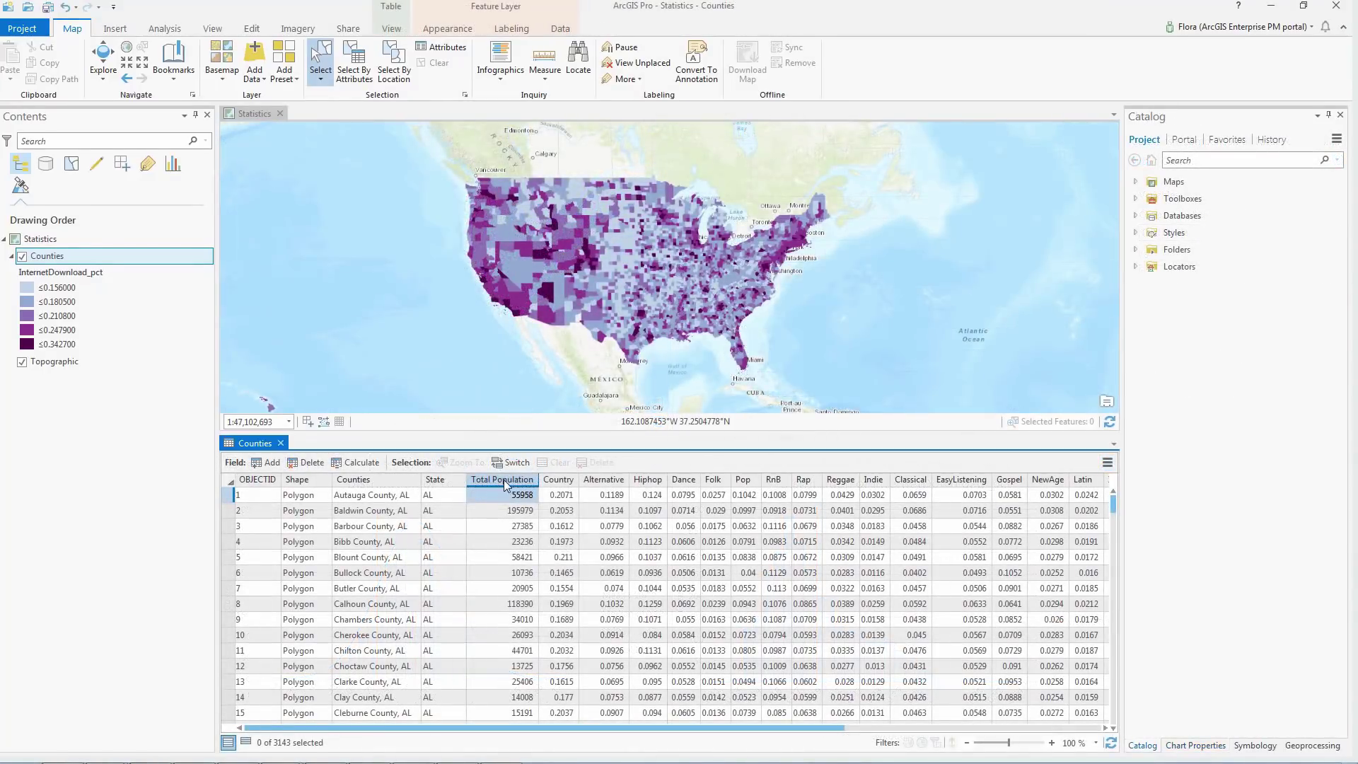
Step: Chart the Total Population statistics of Counties with a Logarithmic transformation, showing the normal distribution, median and standard deviation
right_click(503, 479)
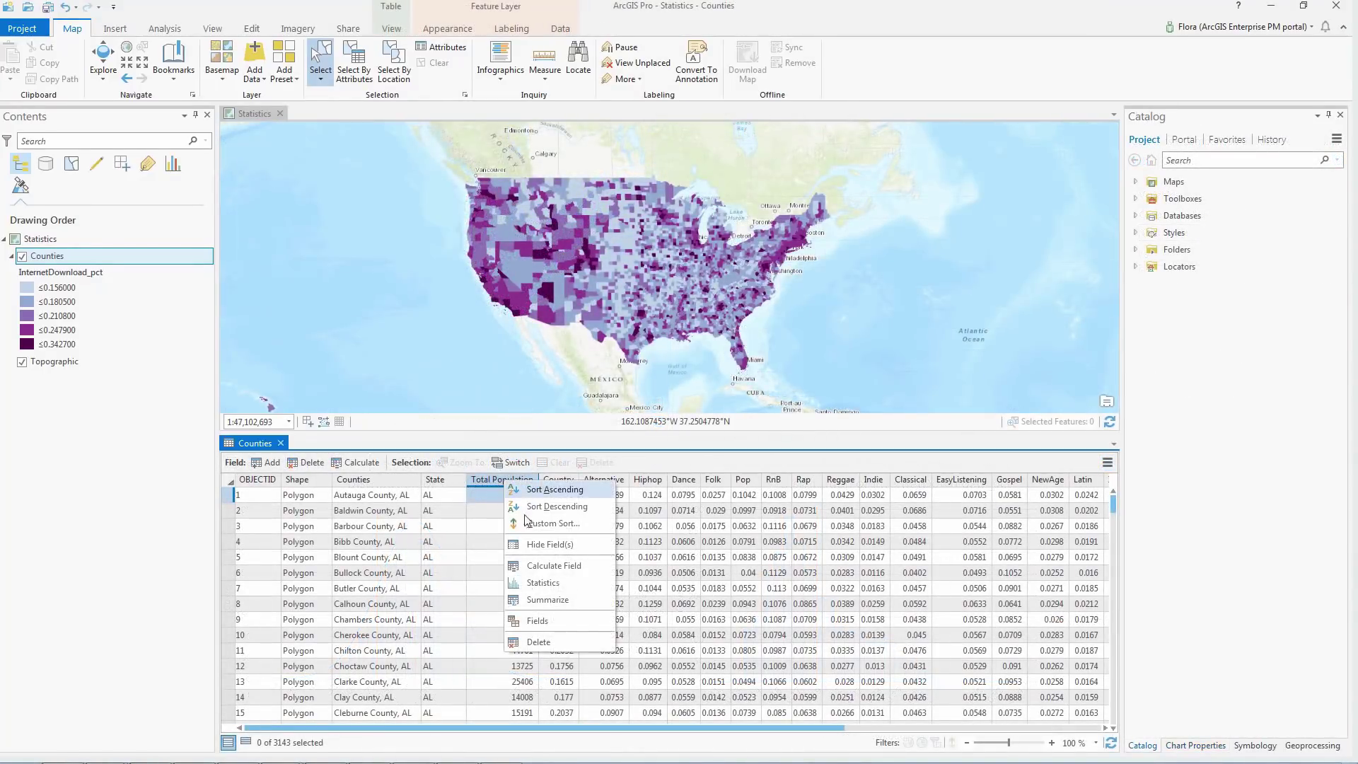
click(543, 582)
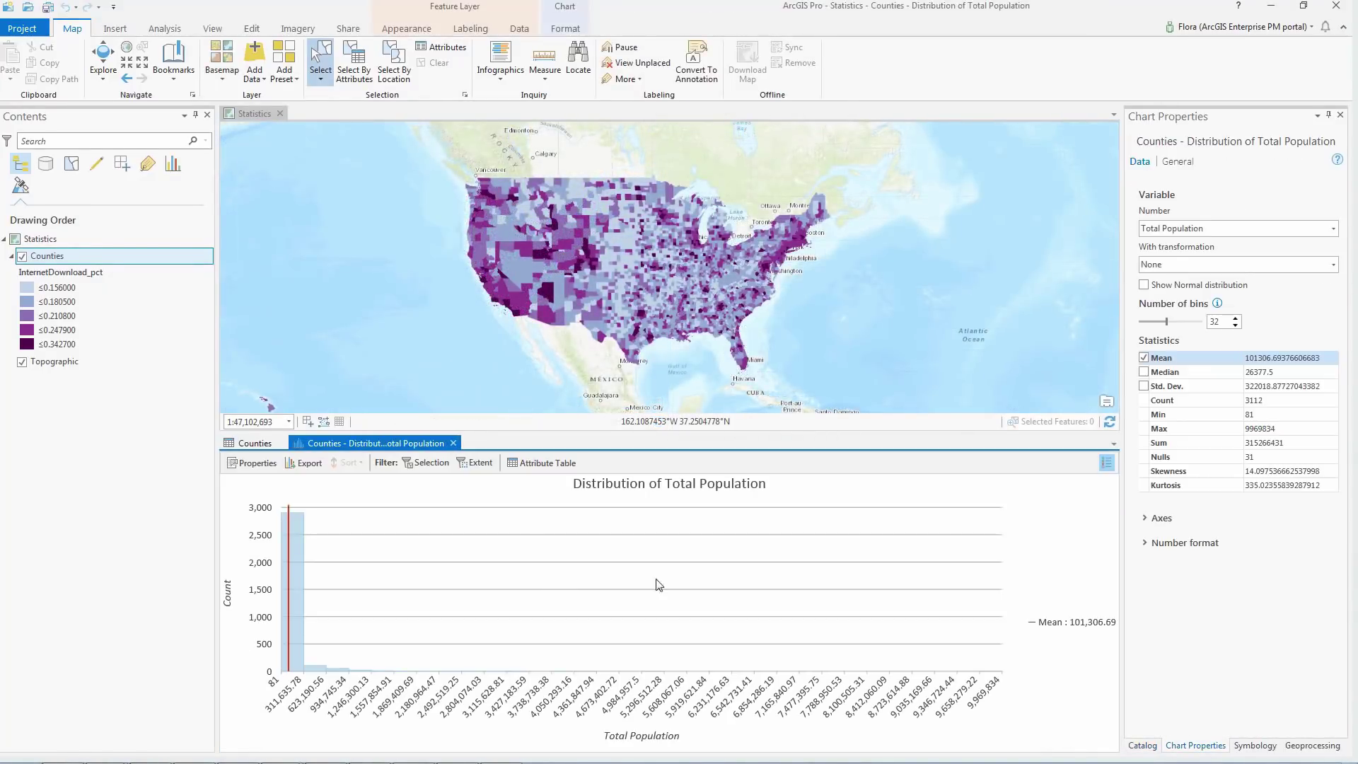
click(1295, 266)
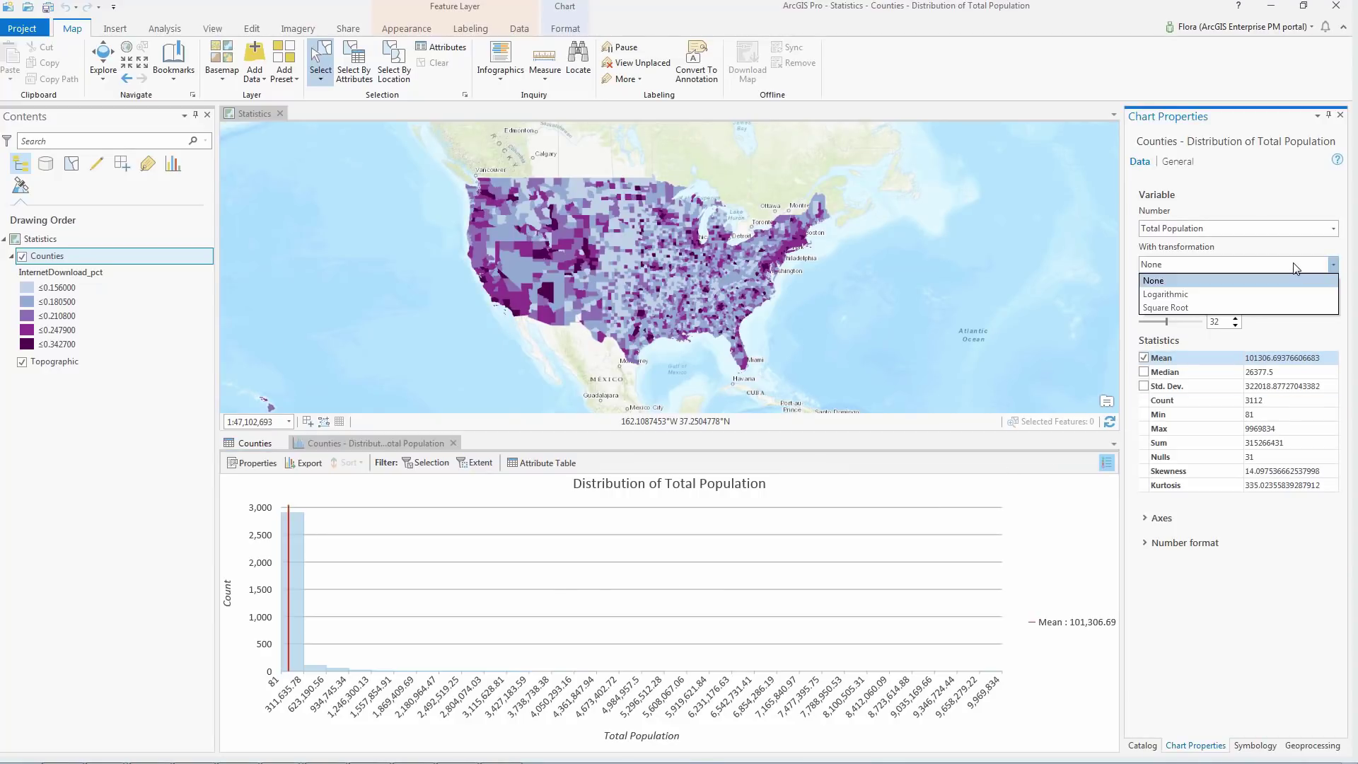
click(1292, 292)
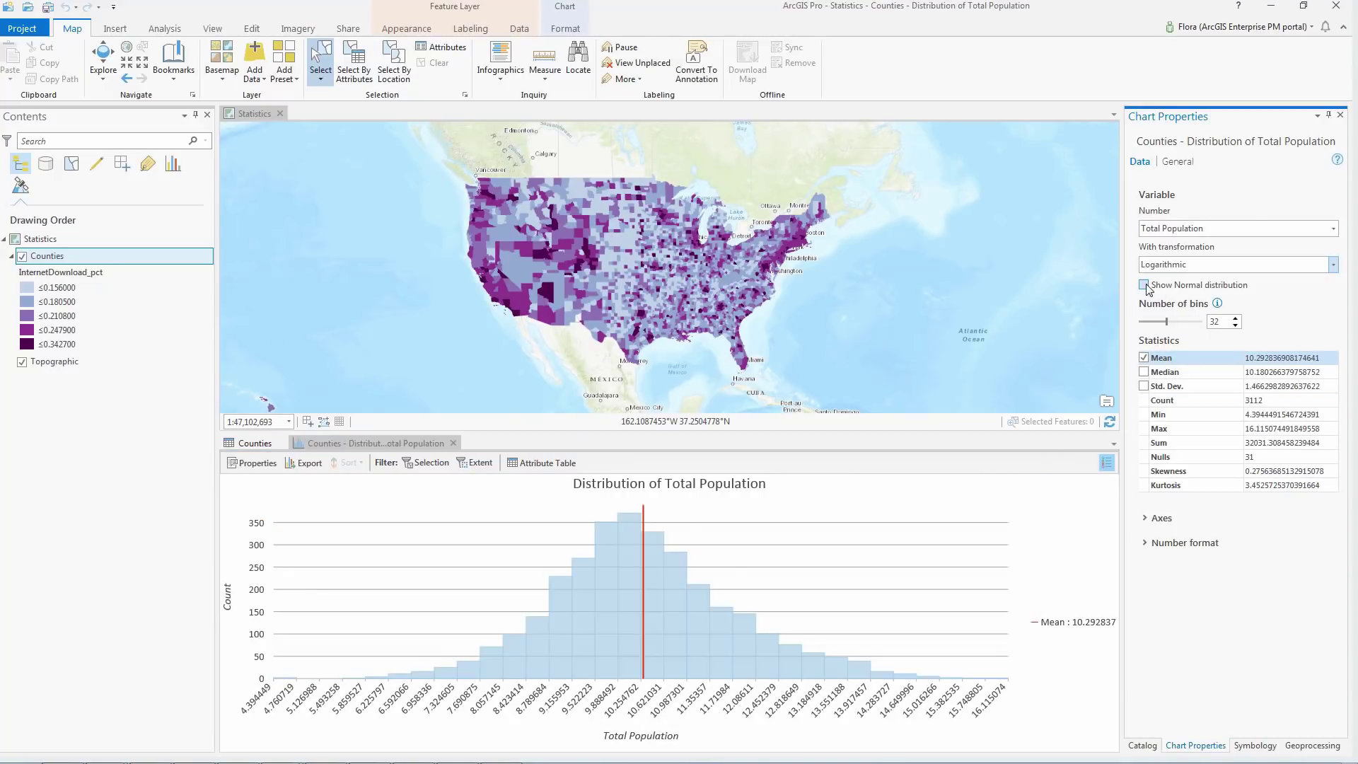
click(1144, 372)
click(1143, 387)
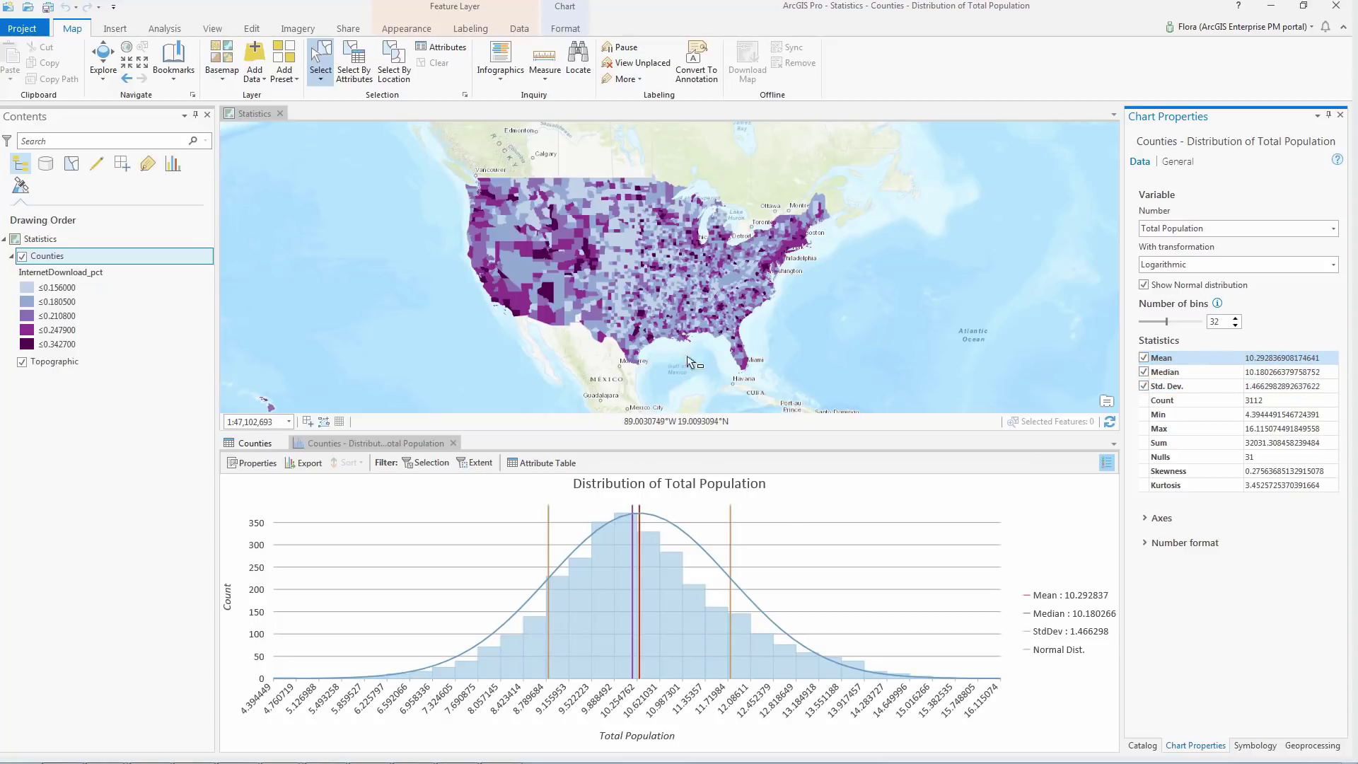
Step: Select southeastern, western-central and northeastern counties on the map in turn to examine their population distribution, and clear the selection
click(783, 375)
drag(783, 374, 689, 287)
drag(495, 208, 681, 353)
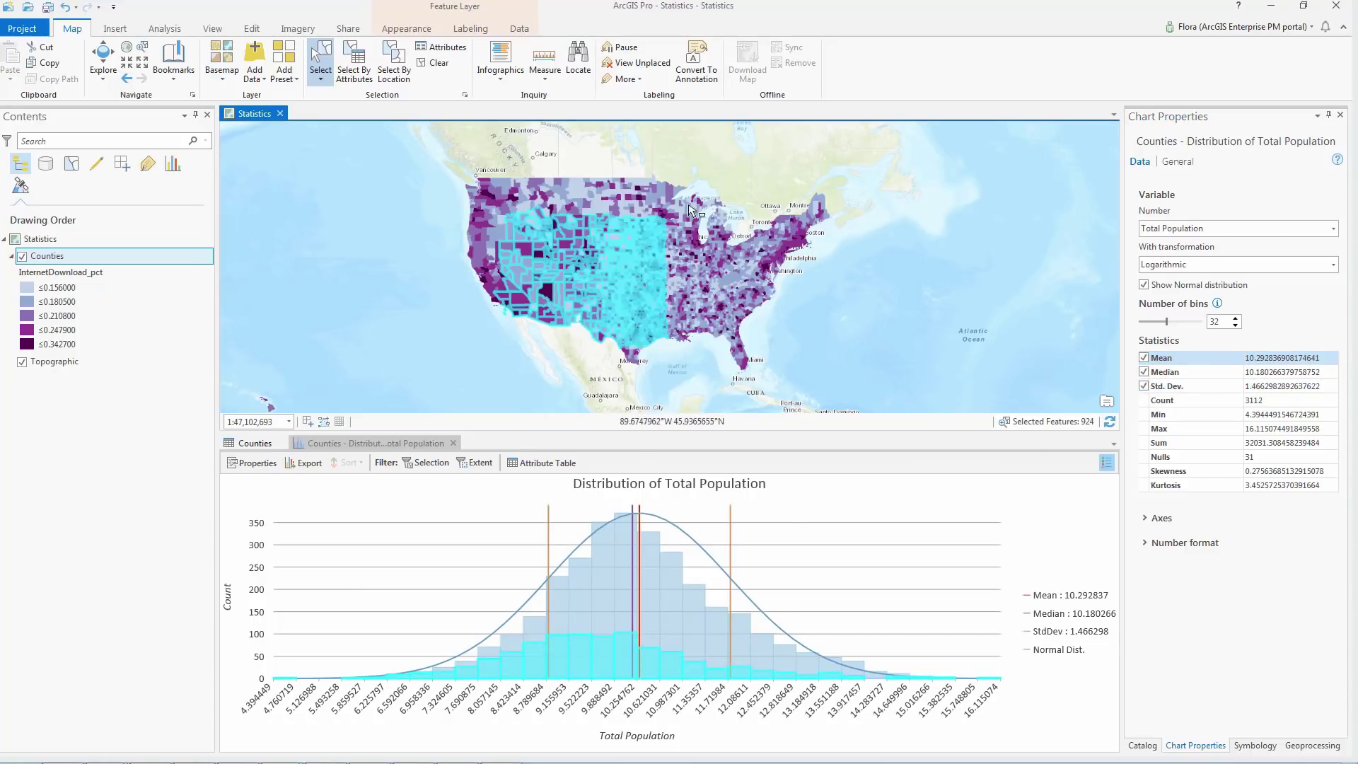
drag(696, 198, 842, 282)
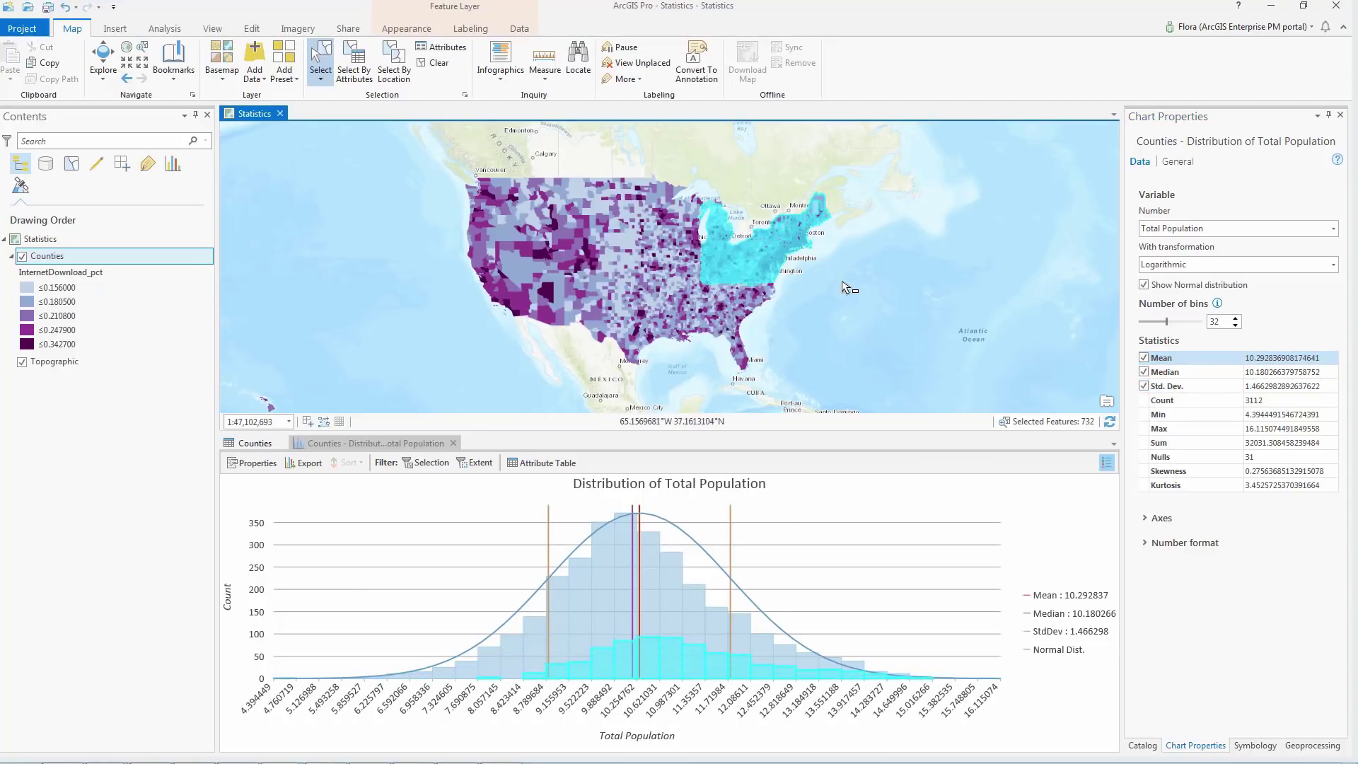
click(835, 510)
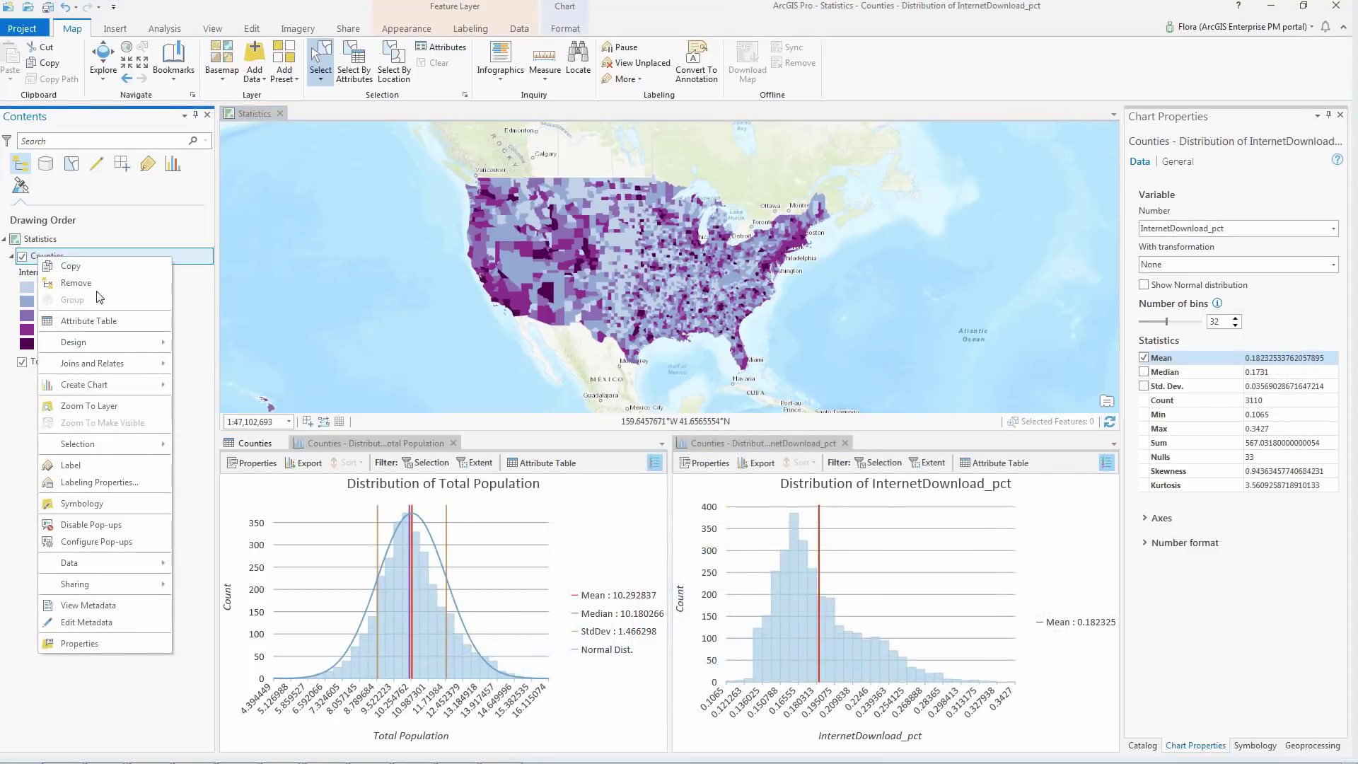
Step: Create a QQ plot from the Counties layer and dock its view beside the Statistics map
mouse_move(139, 386)
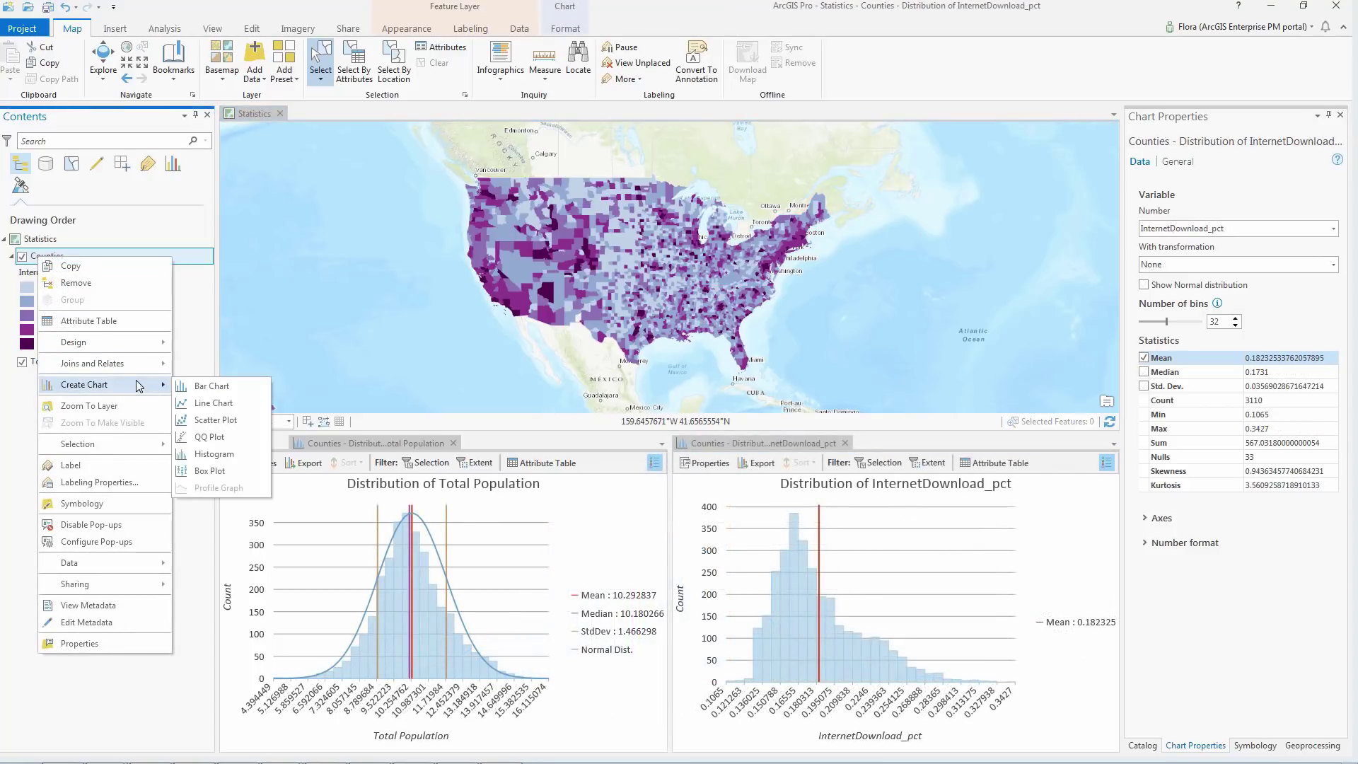
click(236, 436)
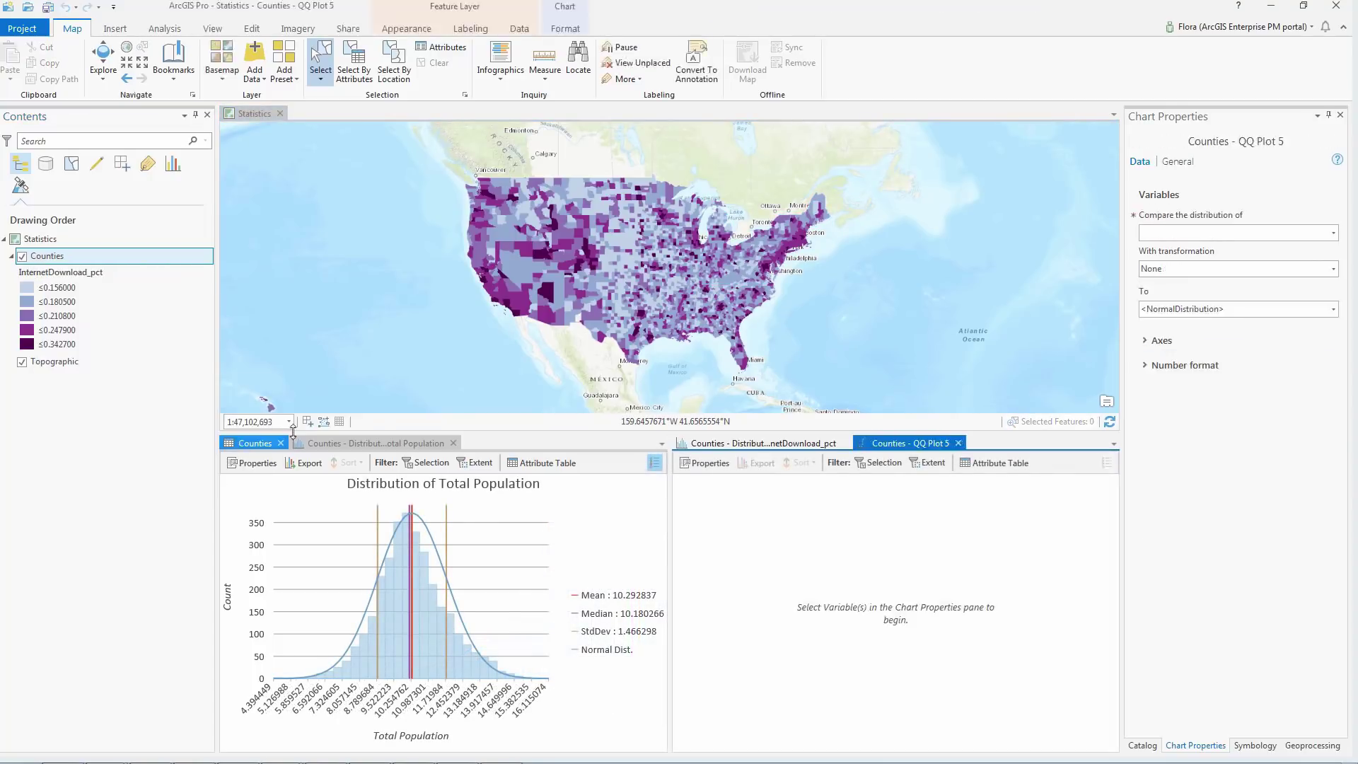
drag(909, 442, 695, 278)
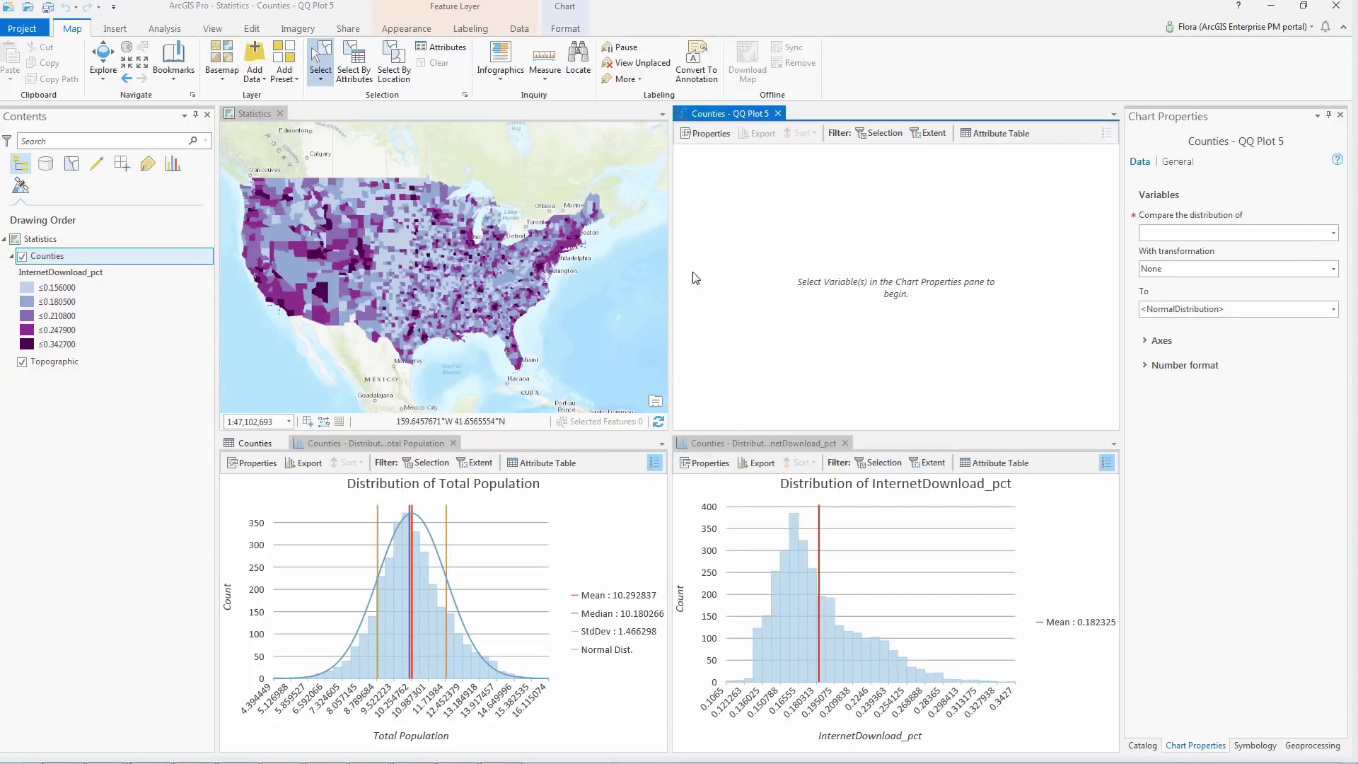
Step: Configure the QQ plot to compare the distribution of Total Population with InternetDownload_pct
click(1333, 232)
click(1202, 274)
click(1202, 268)
click(1195, 300)
click(1177, 311)
scroll(1211, 432, down, 3)
click(1210, 555)
Step: Give the InternetDownload_pct and Total Population histograms a matching Y-axis maximum of 410
click(756, 444)
click(1148, 519)
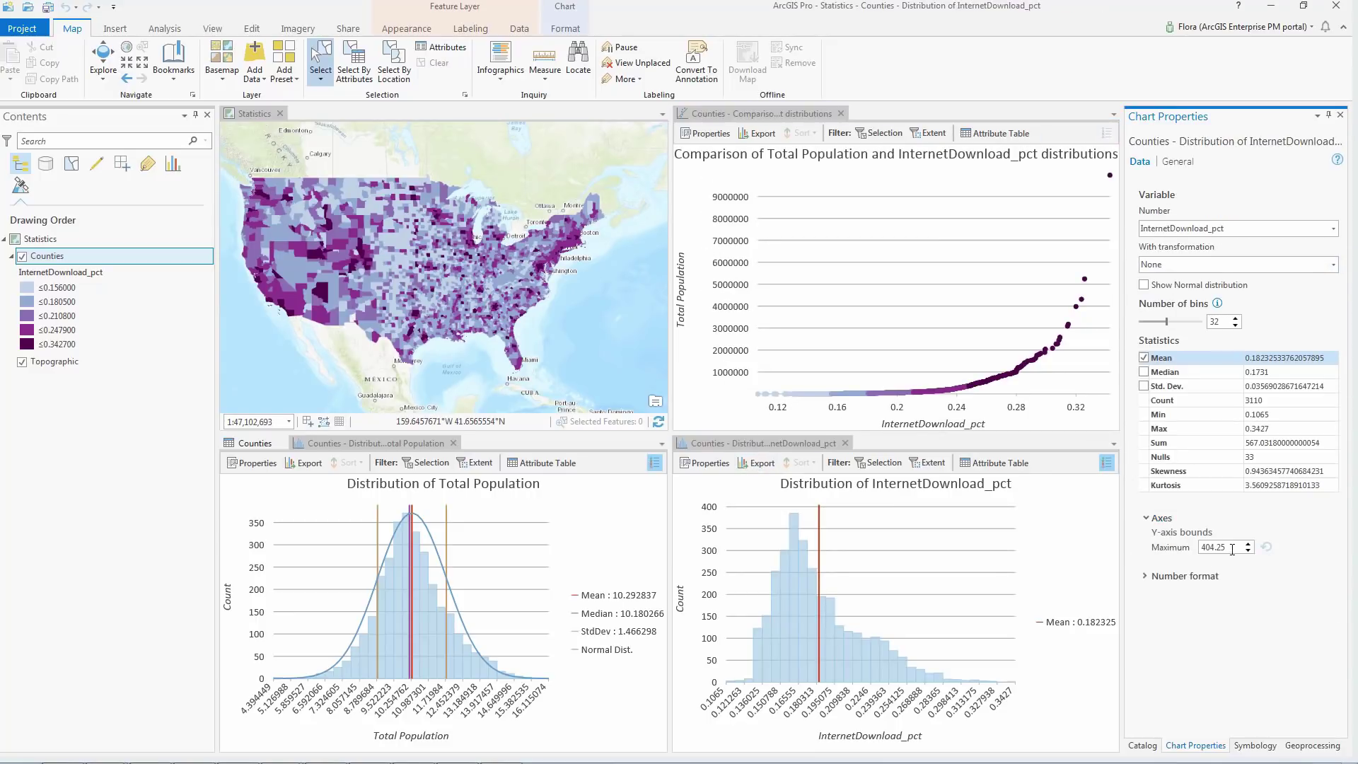
click(418, 444)
text(410)
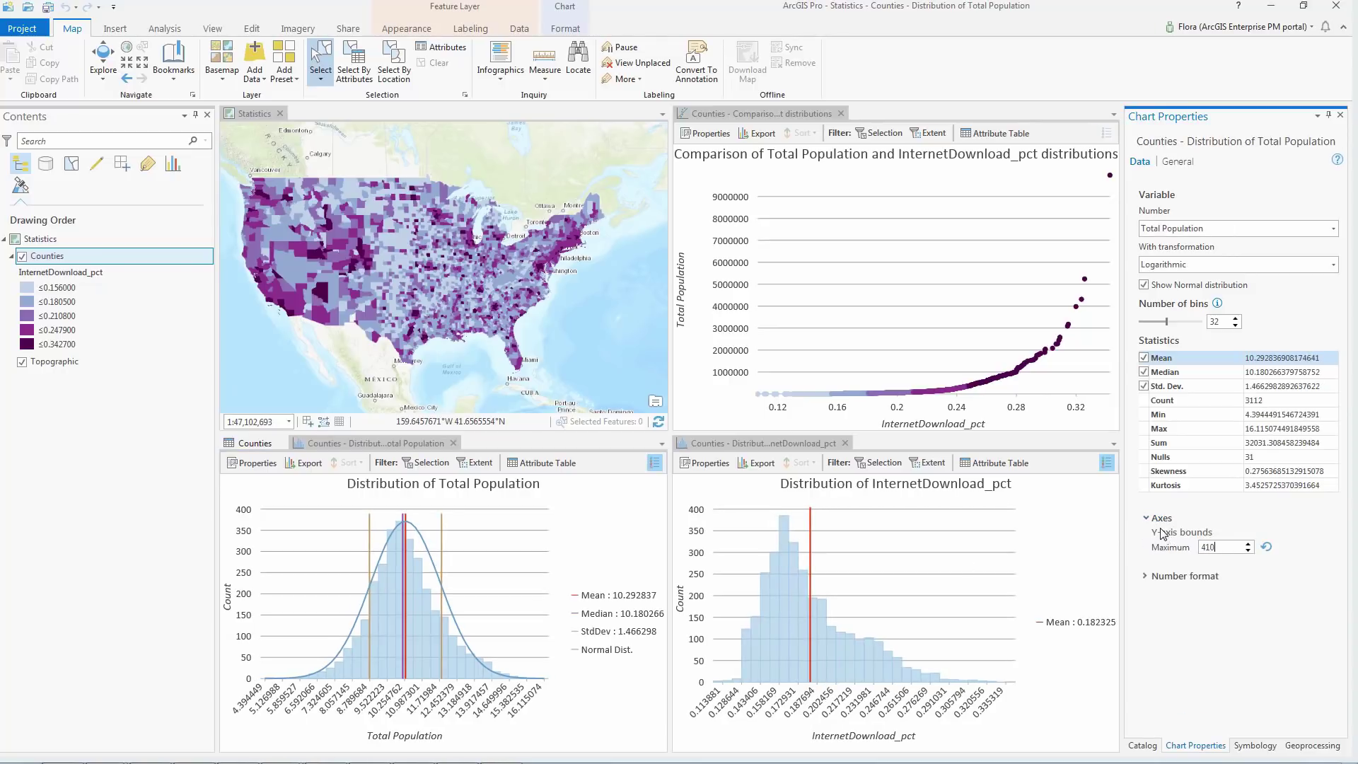
Step: Adjust the number format of the Total Population histogram
click(1147, 578)
click(1242, 605)
click(1266, 495)
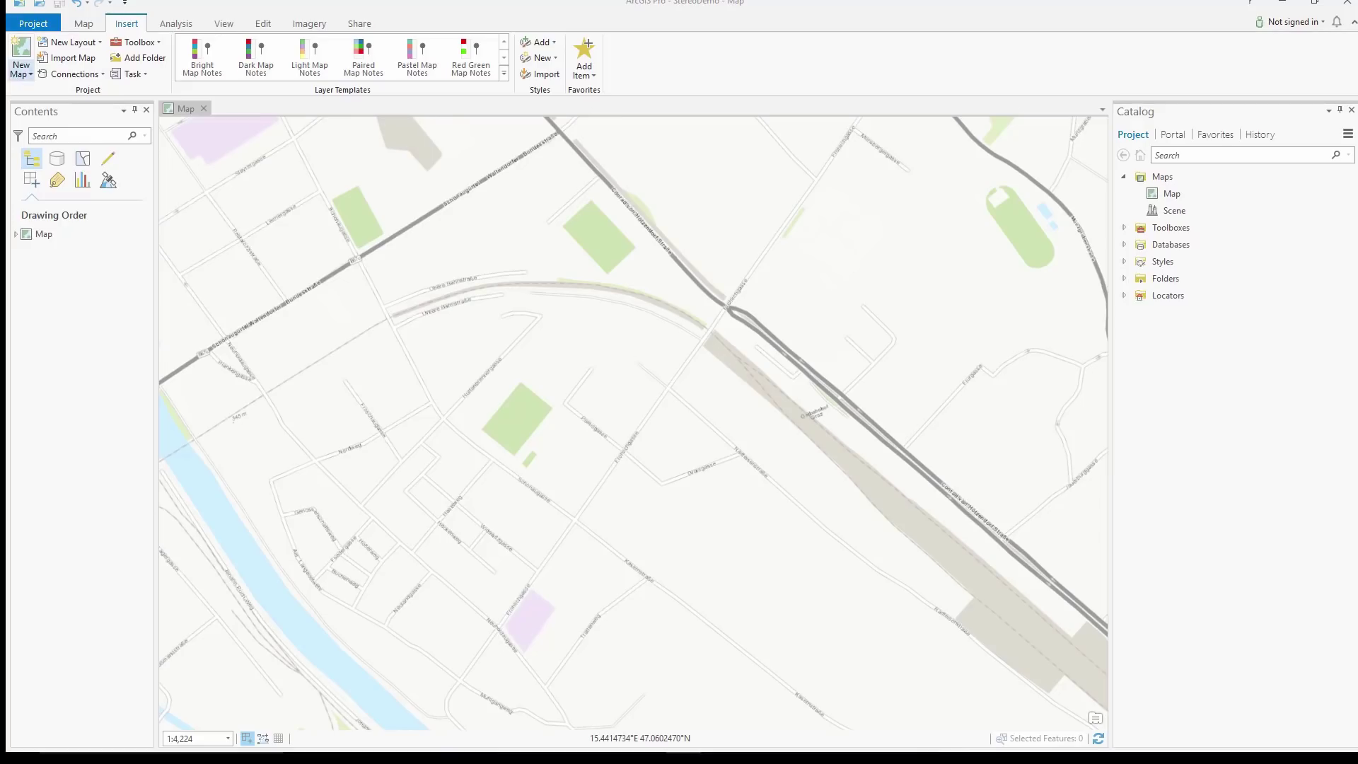
Step: Create a new stereo map and set its source to the stereo model collection GrazImageCollections in AerialImagery.gdb
click(21, 69)
click(80, 148)
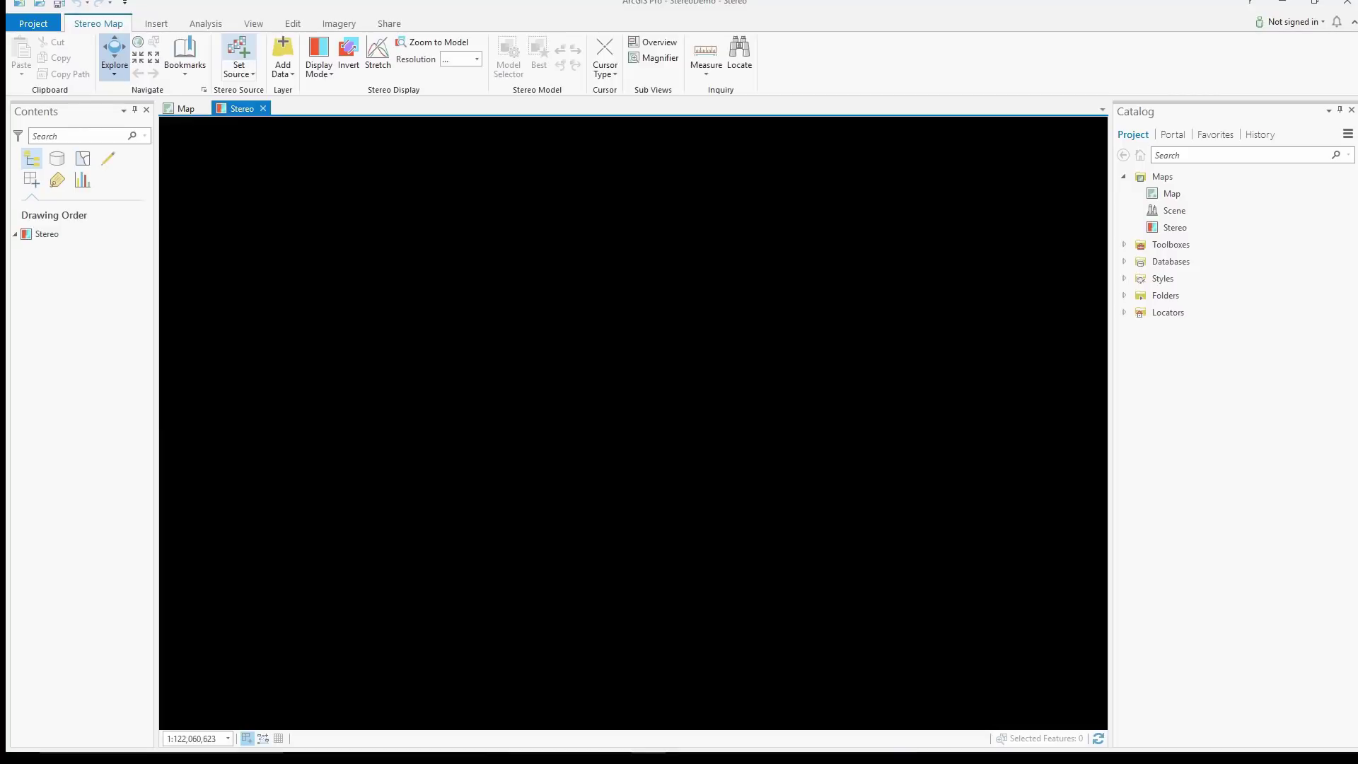
click(239, 53)
click(791, 387)
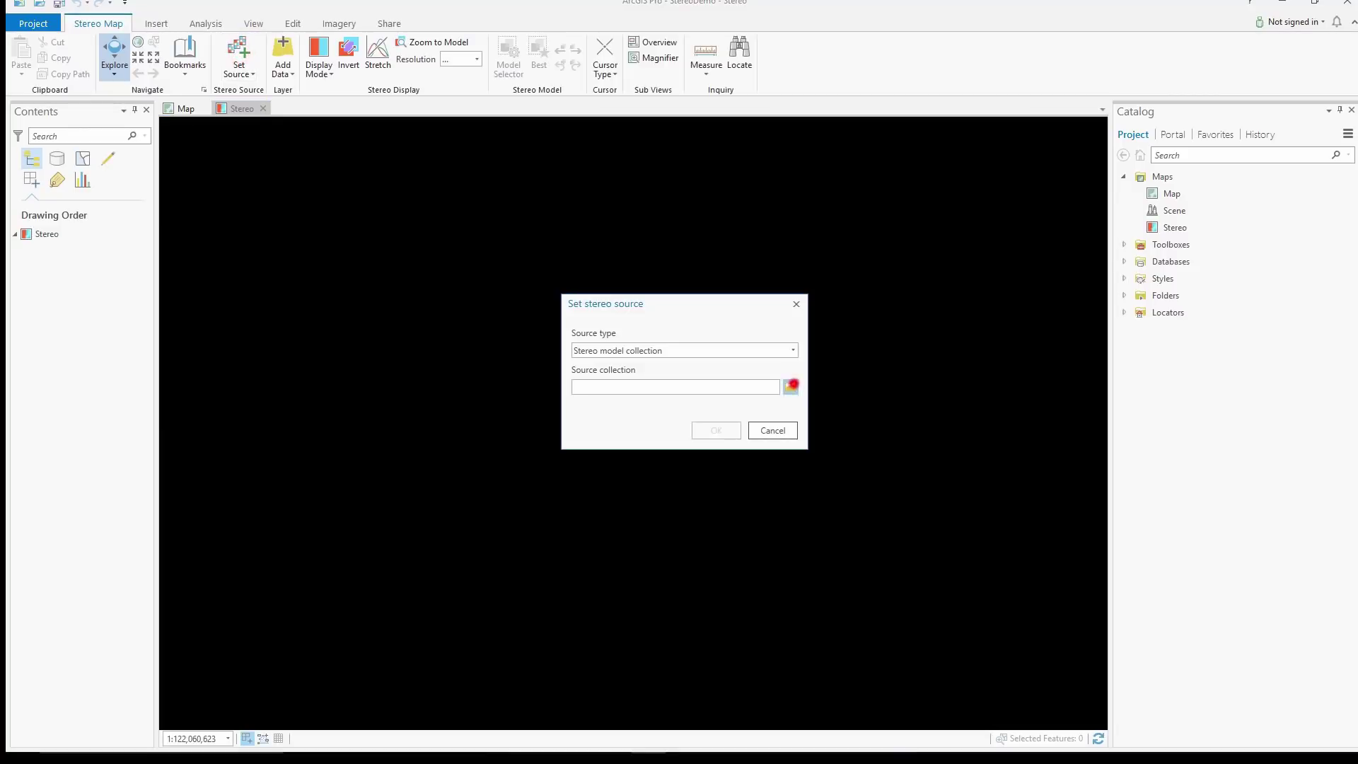
double_click(718, 297)
click(730, 430)
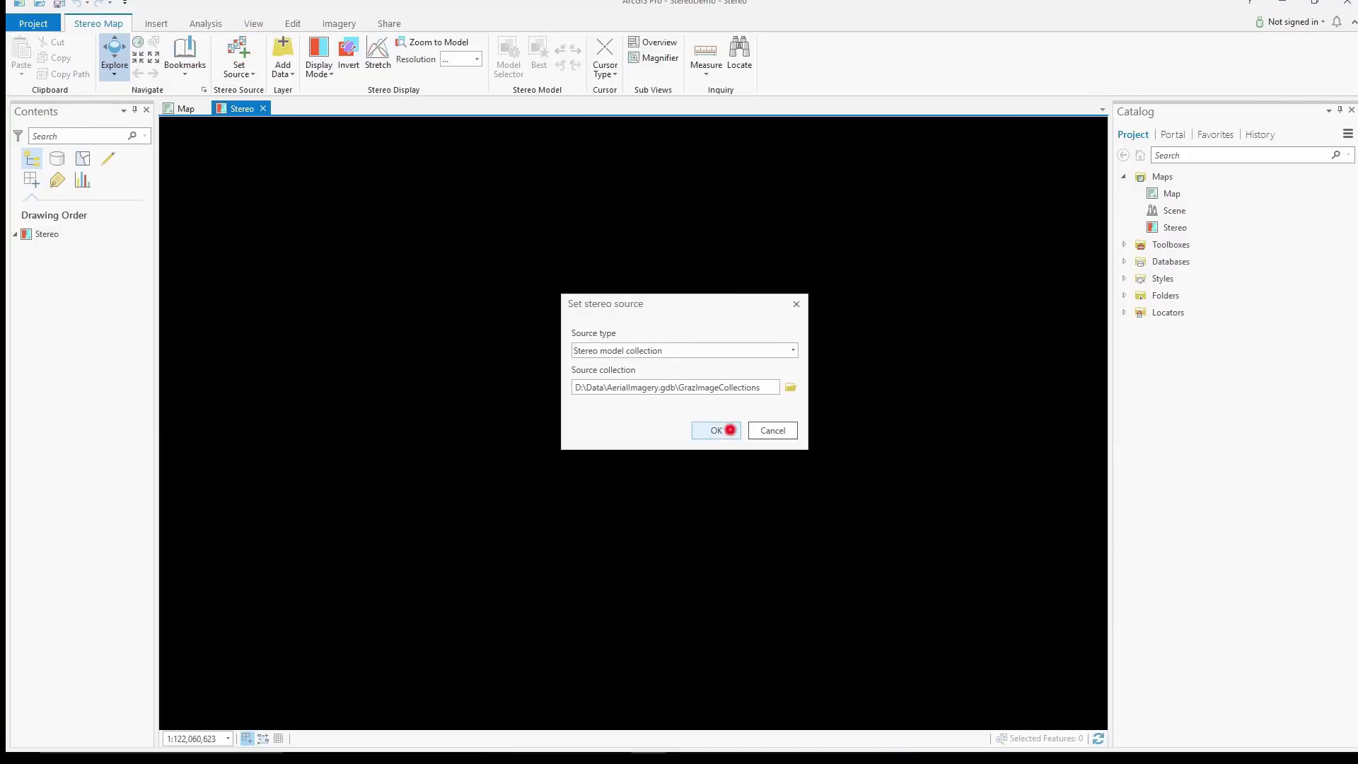
Step: Use the Stereo Model Selector to pick stereo model 376 from the footprints in the southeastern part of the collection
click(509, 61)
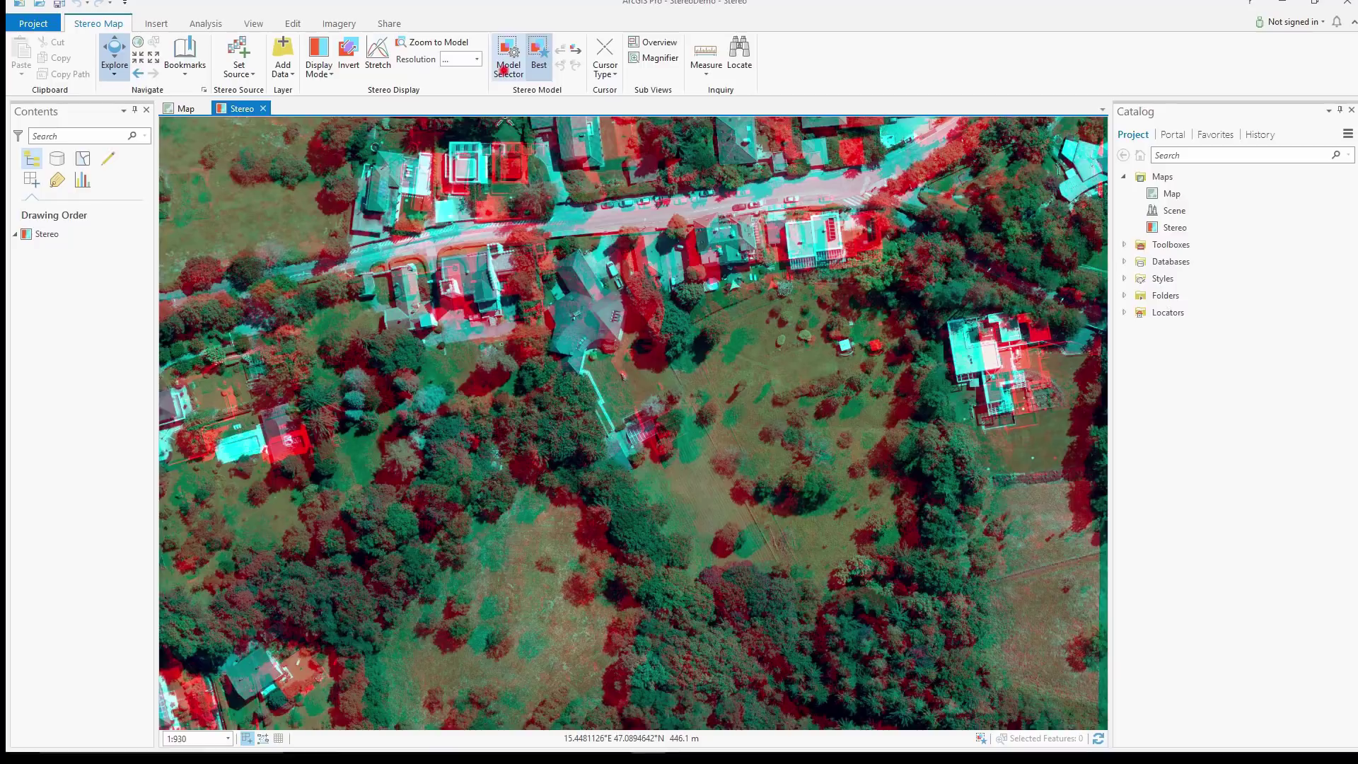
click(1159, 138)
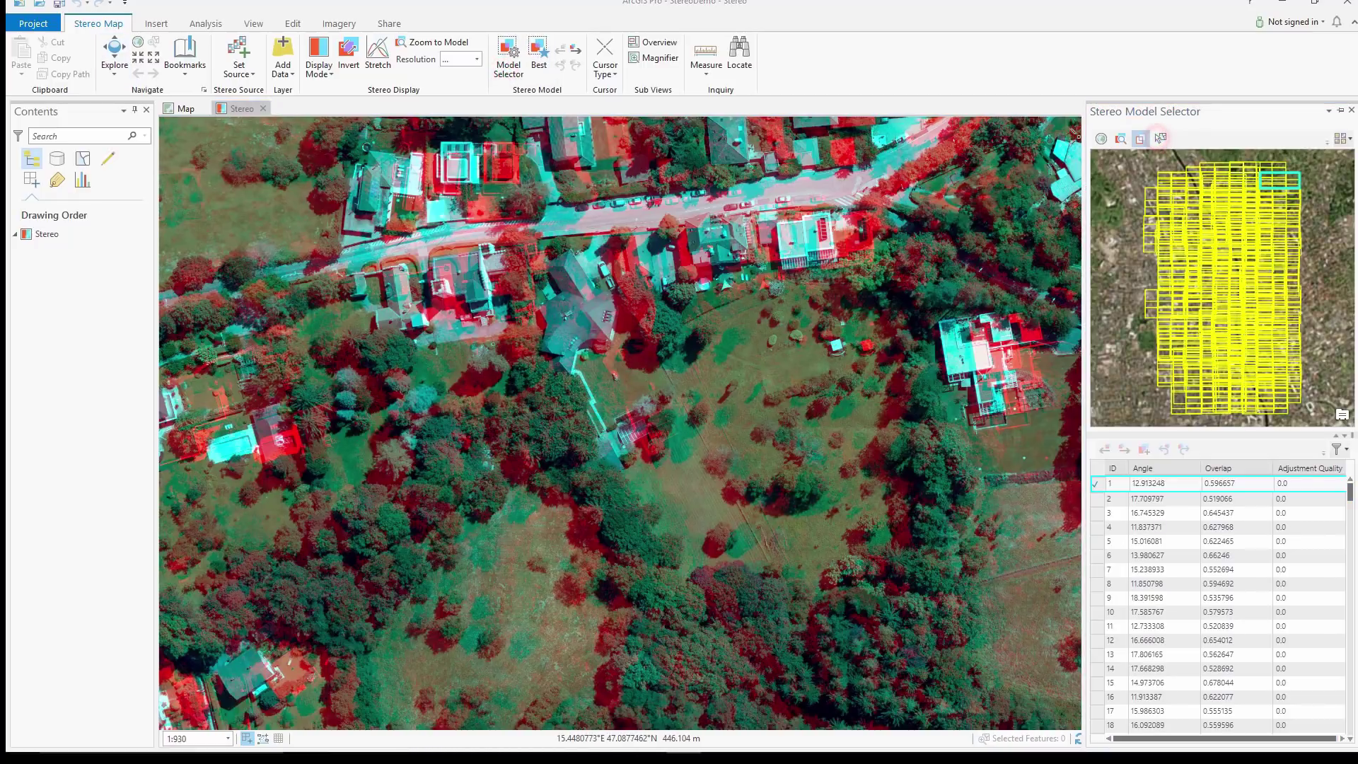
click(1280, 355)
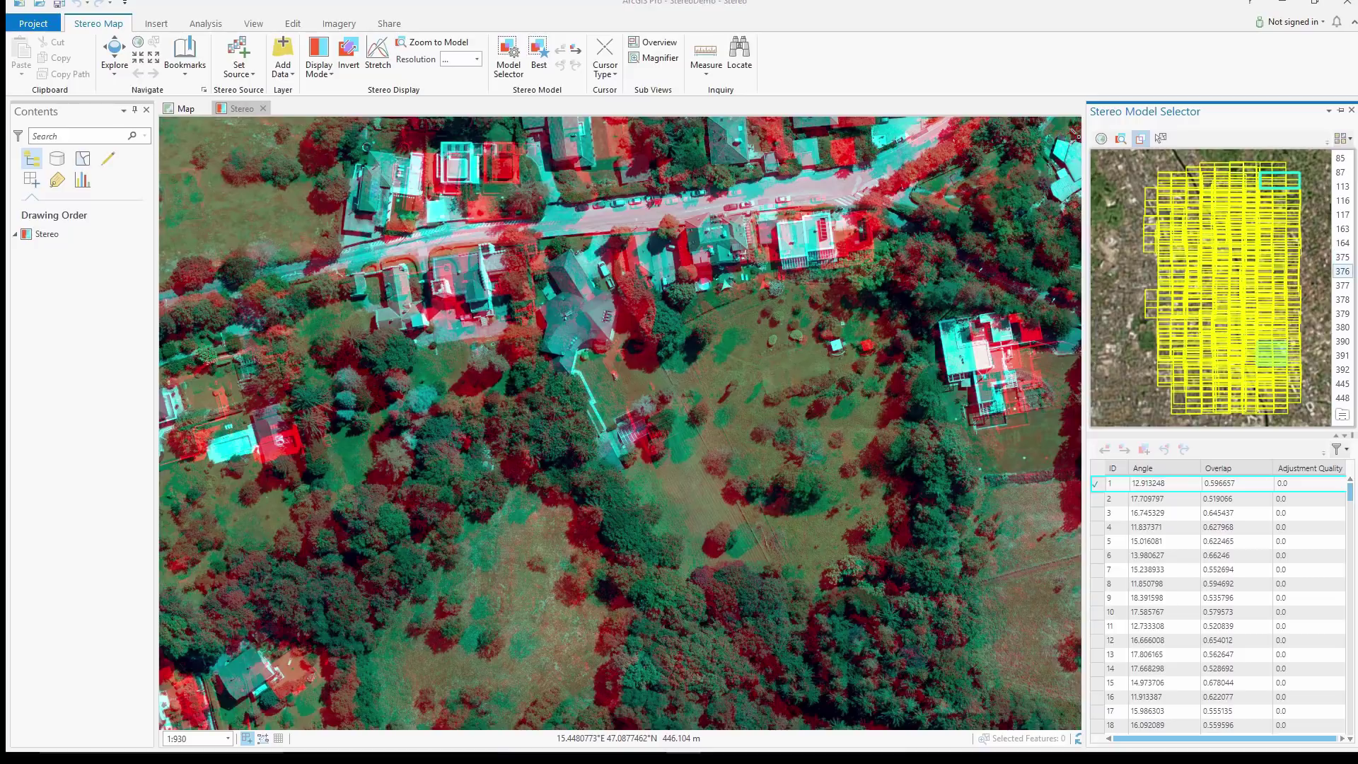
click(1342, 269)
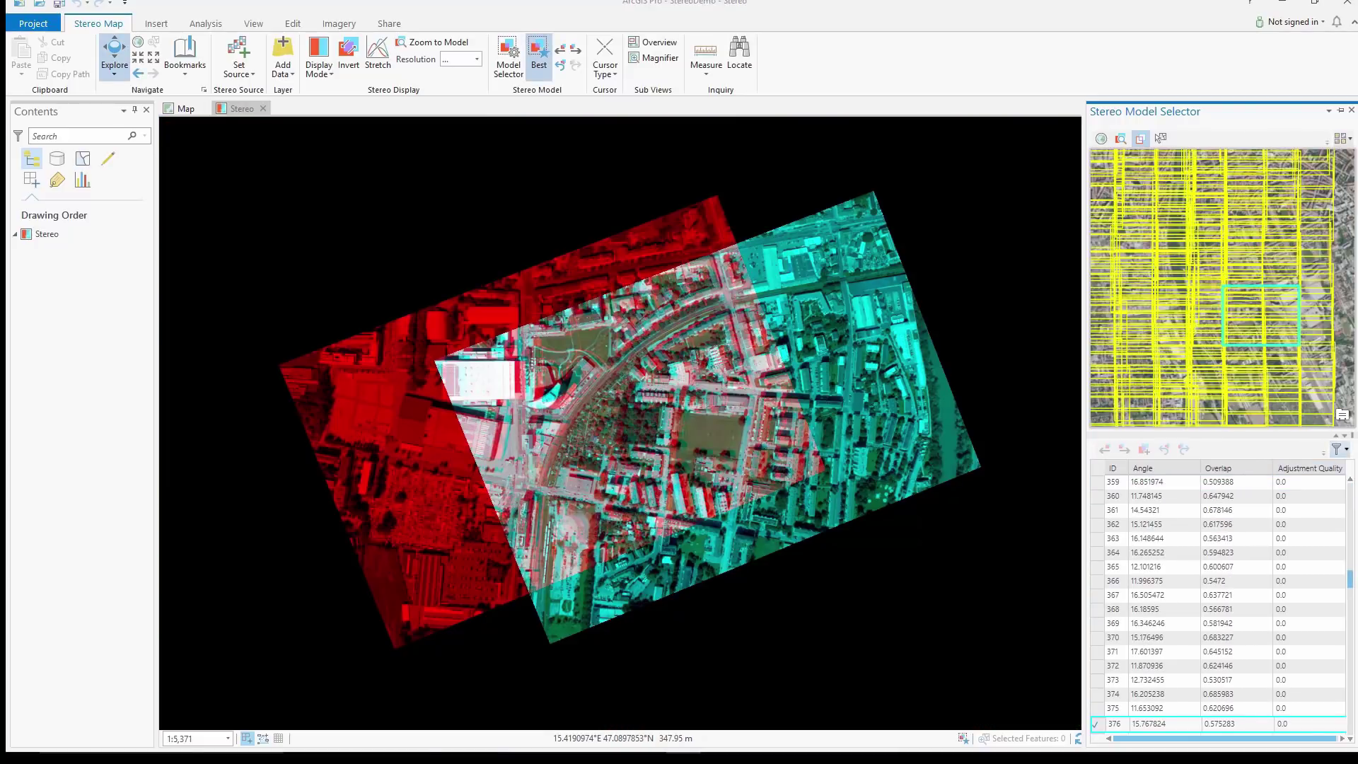
Step: Filter the stereo model list by the map extent of the Stereo model viewer
click(1337, 449)
mouse_move(1294, 467)
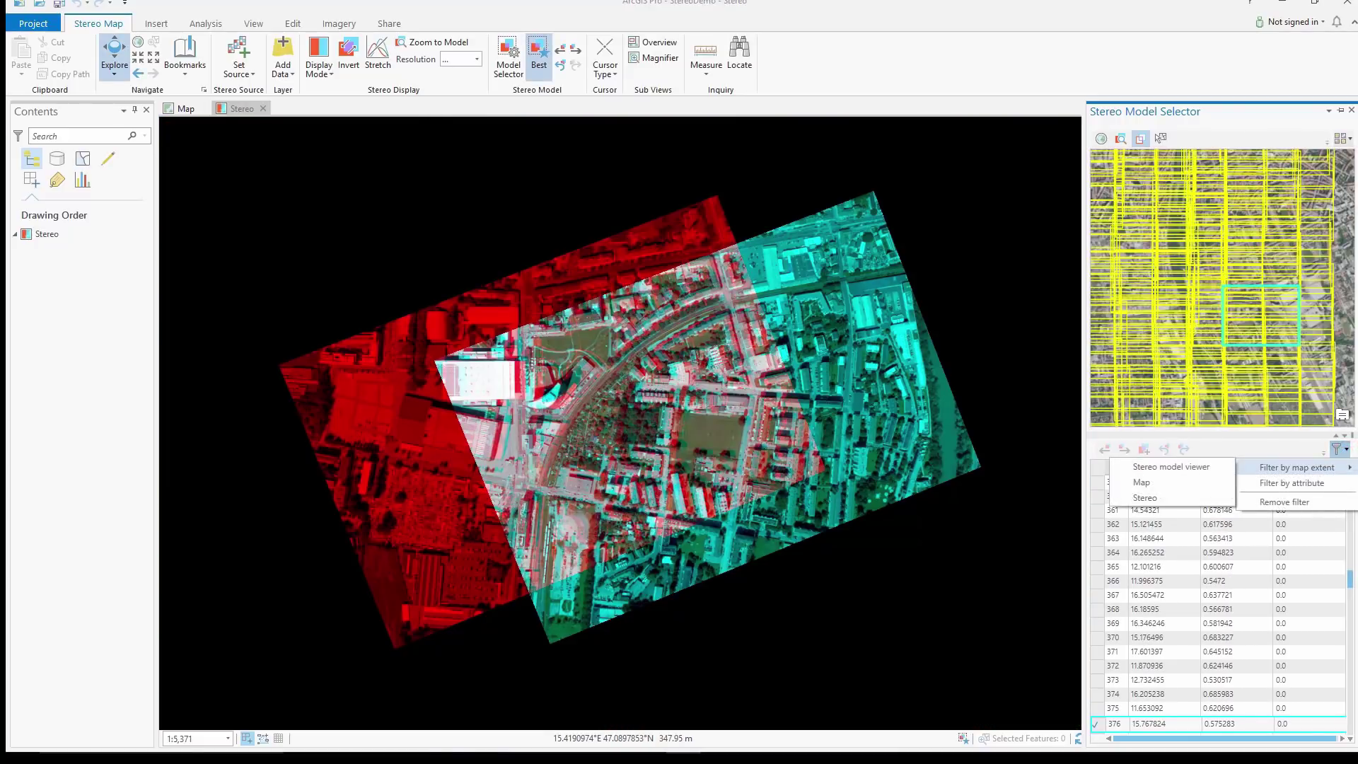
click(1198, 466)
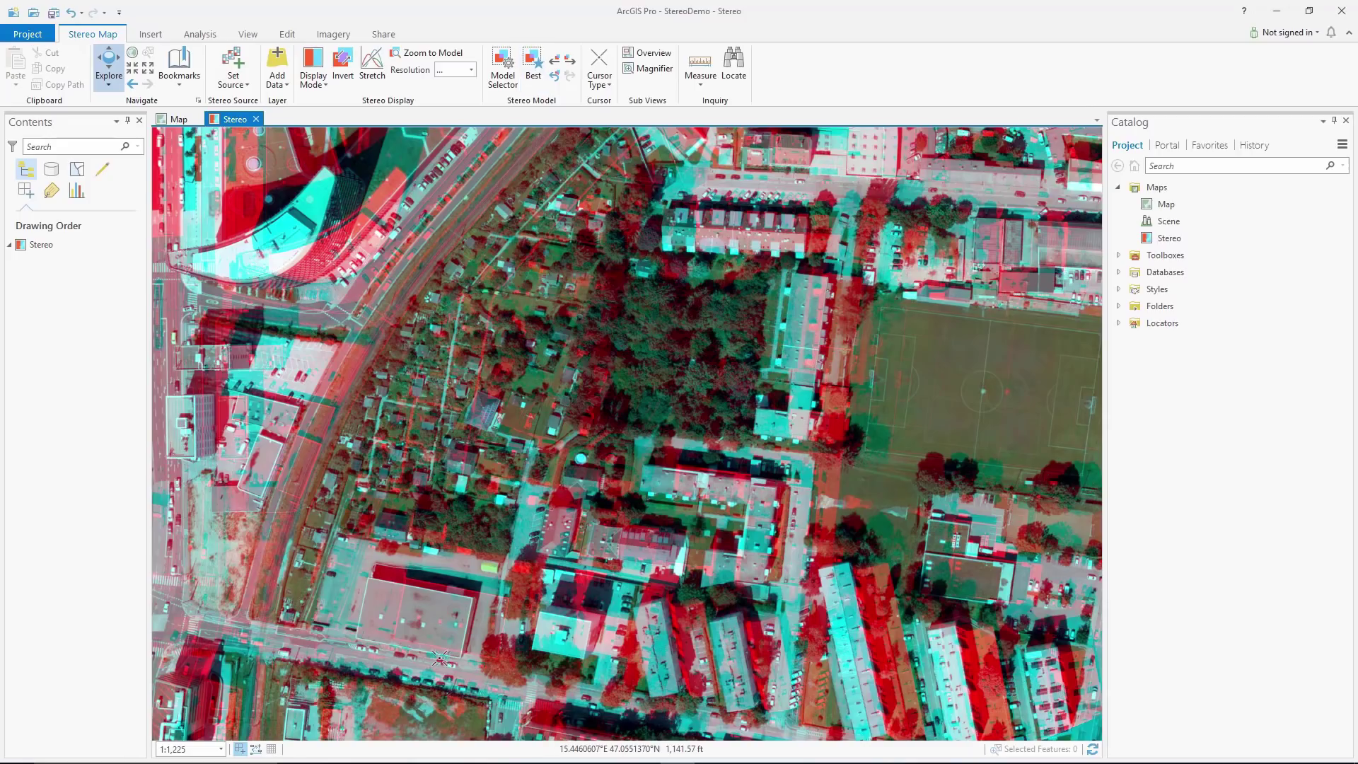
Step: Add layer_buildings.lyrx, layer_lights.lyrx, layer_parks.lyrx and layer_roads.lyrx from the StereoDemo folder to the stereo map
drag(439, 658, 483, 659)
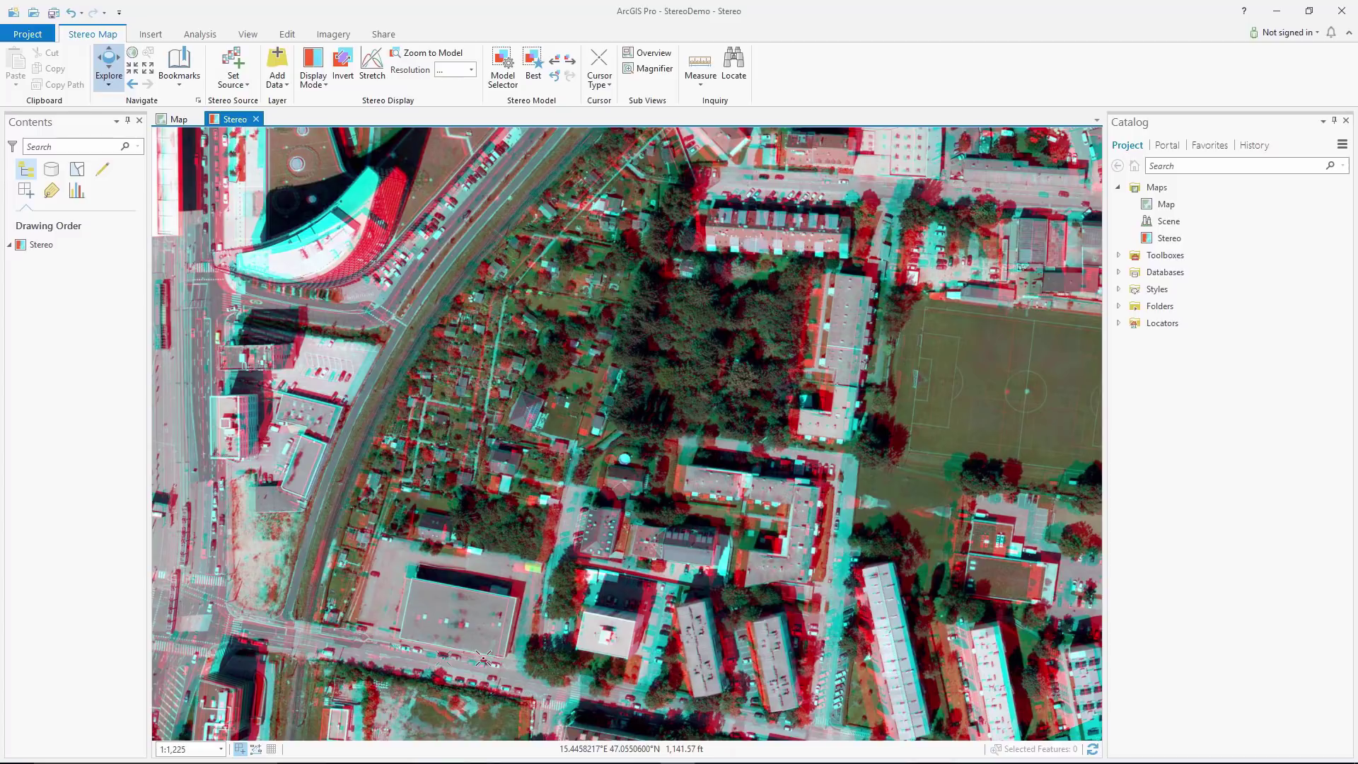
click(277, 65)
click(744, 366)
shift+click(735, 422)
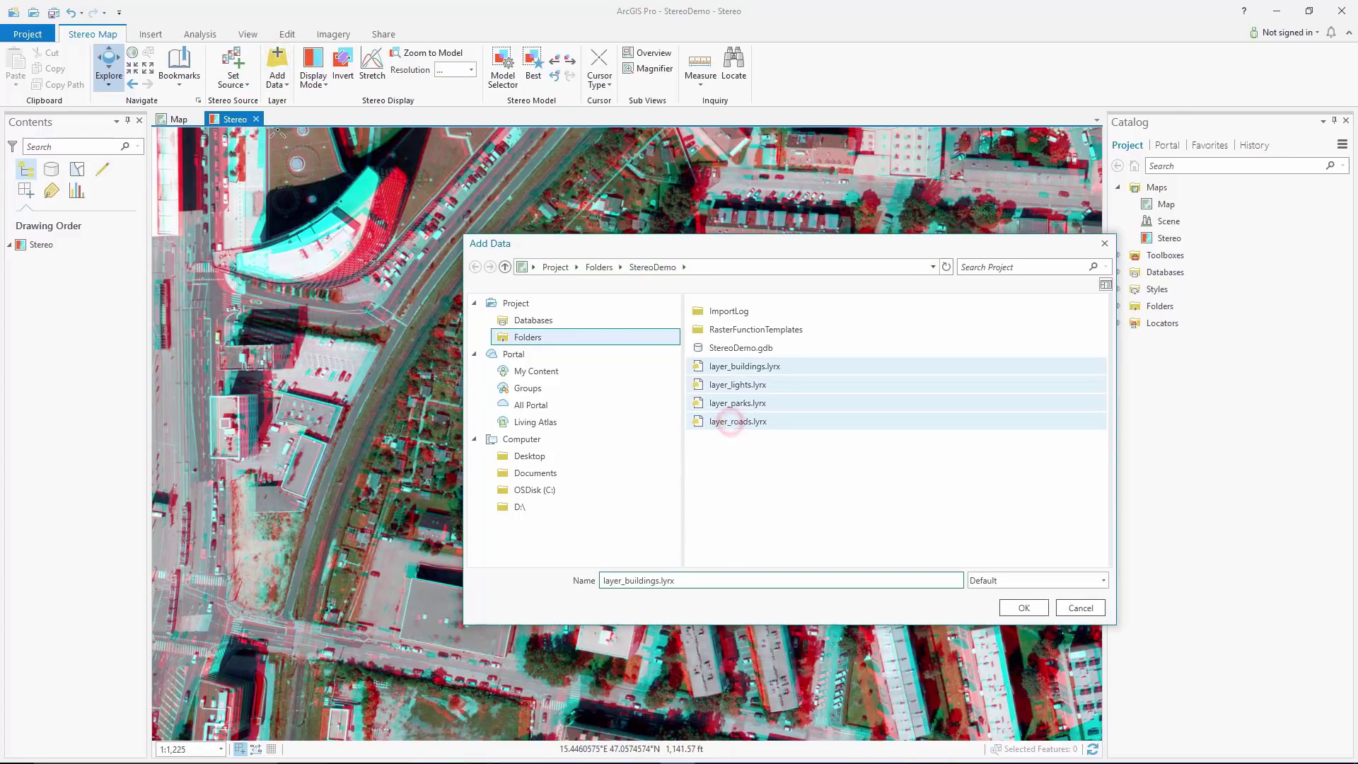
click(1024, 607)
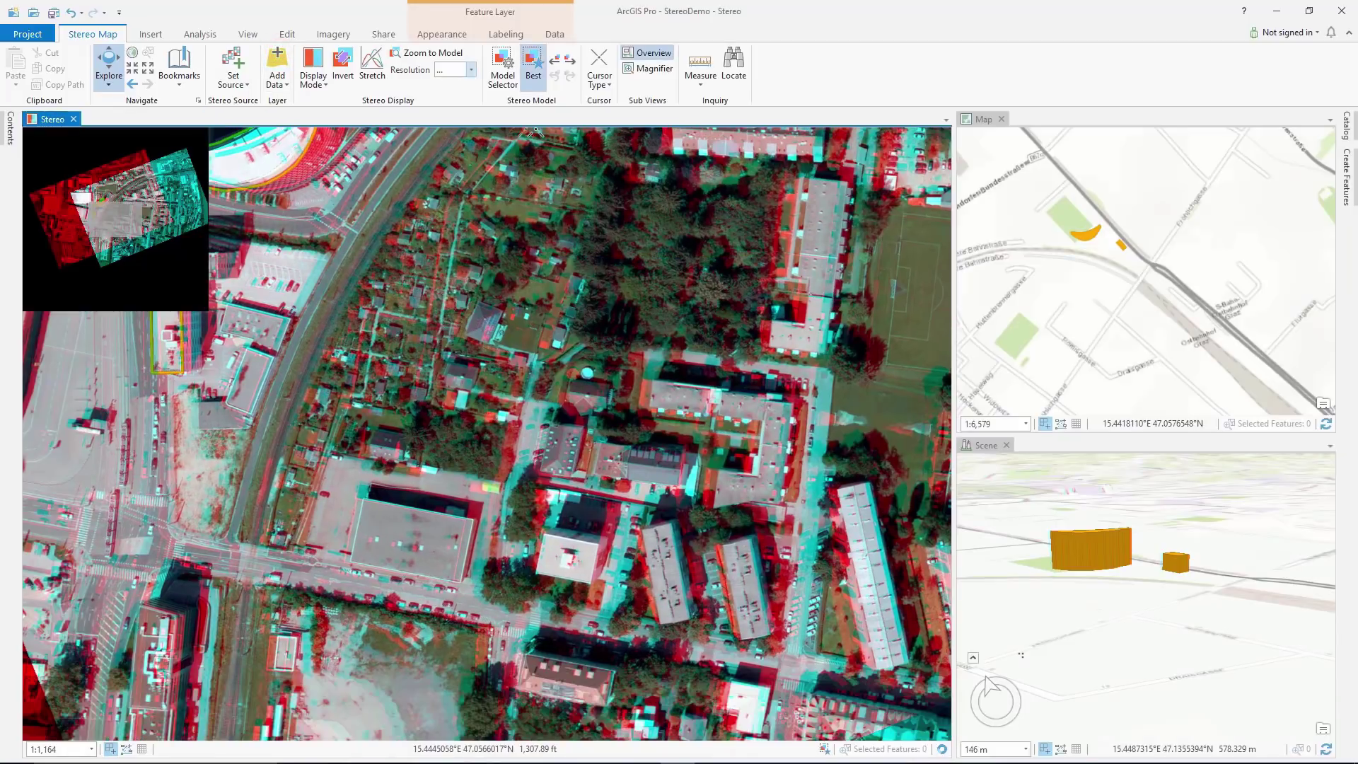
Step: Set the stereo display resolution to 1:2 and digitize the roof outline of the large flat-roofed building north of the road as a buildings feature
click(470, 69)
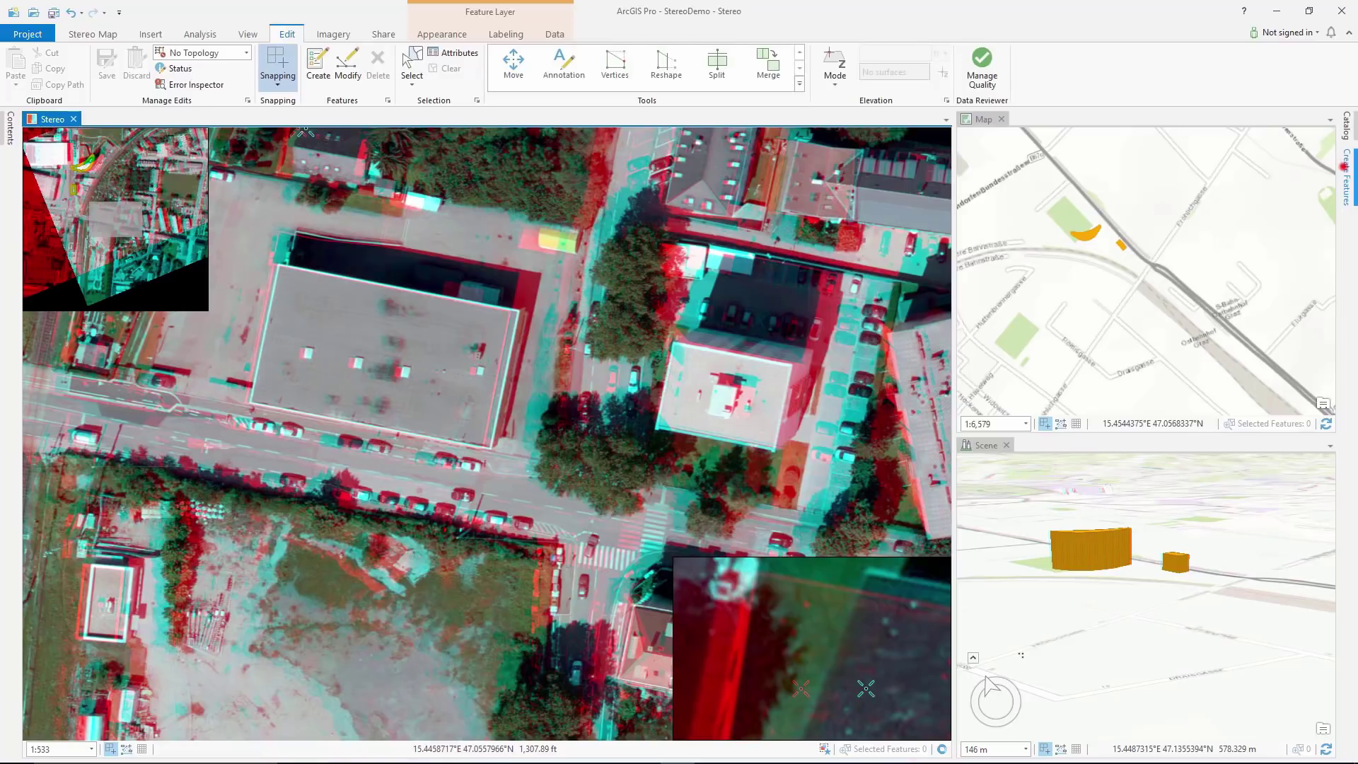
click(1343, 166)
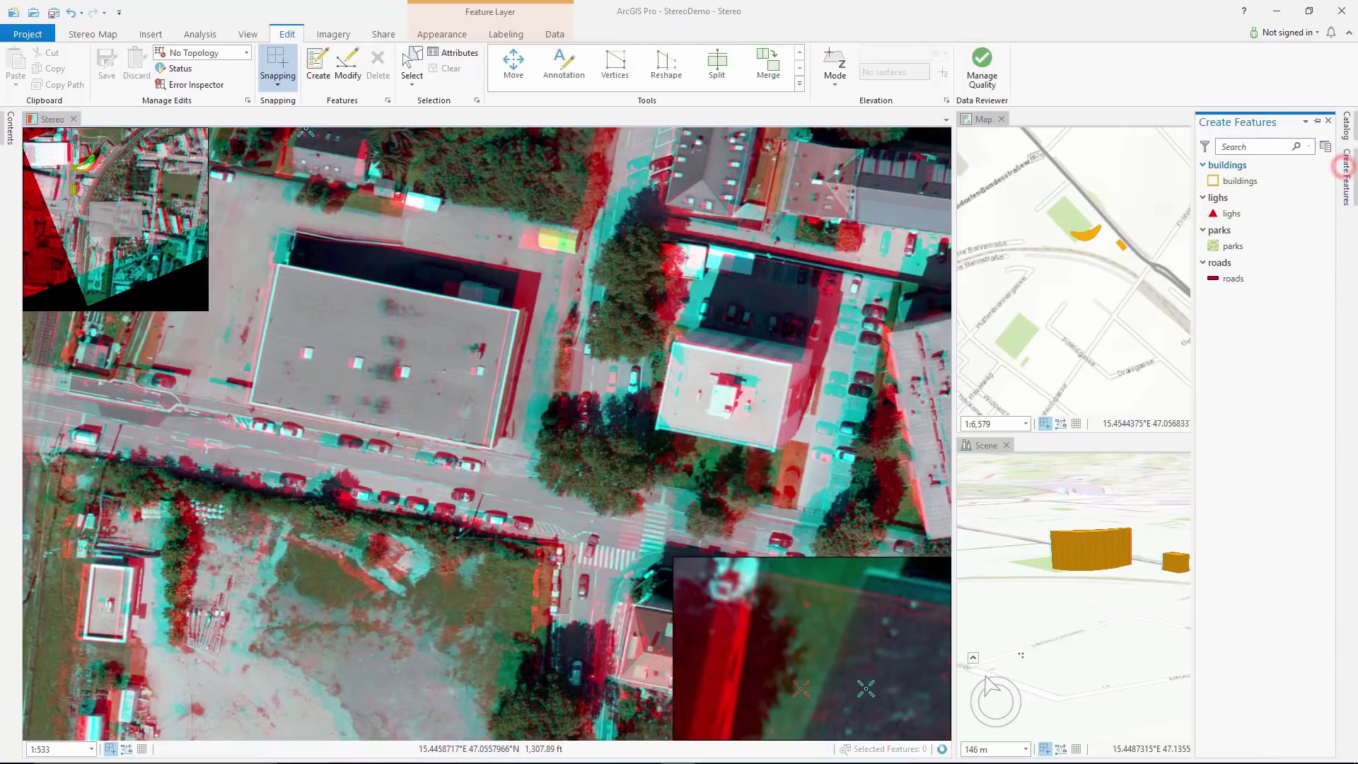
click(1234, 181)
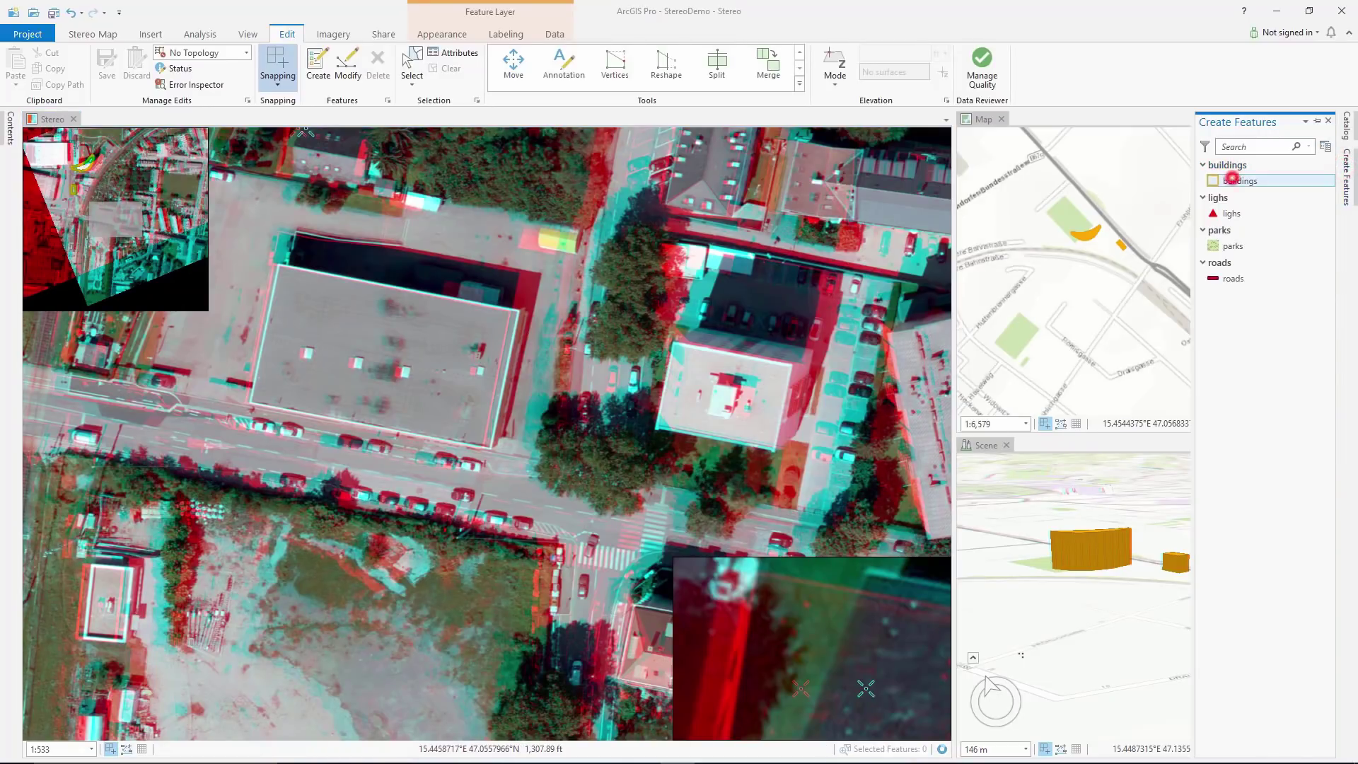
click(278, 266)
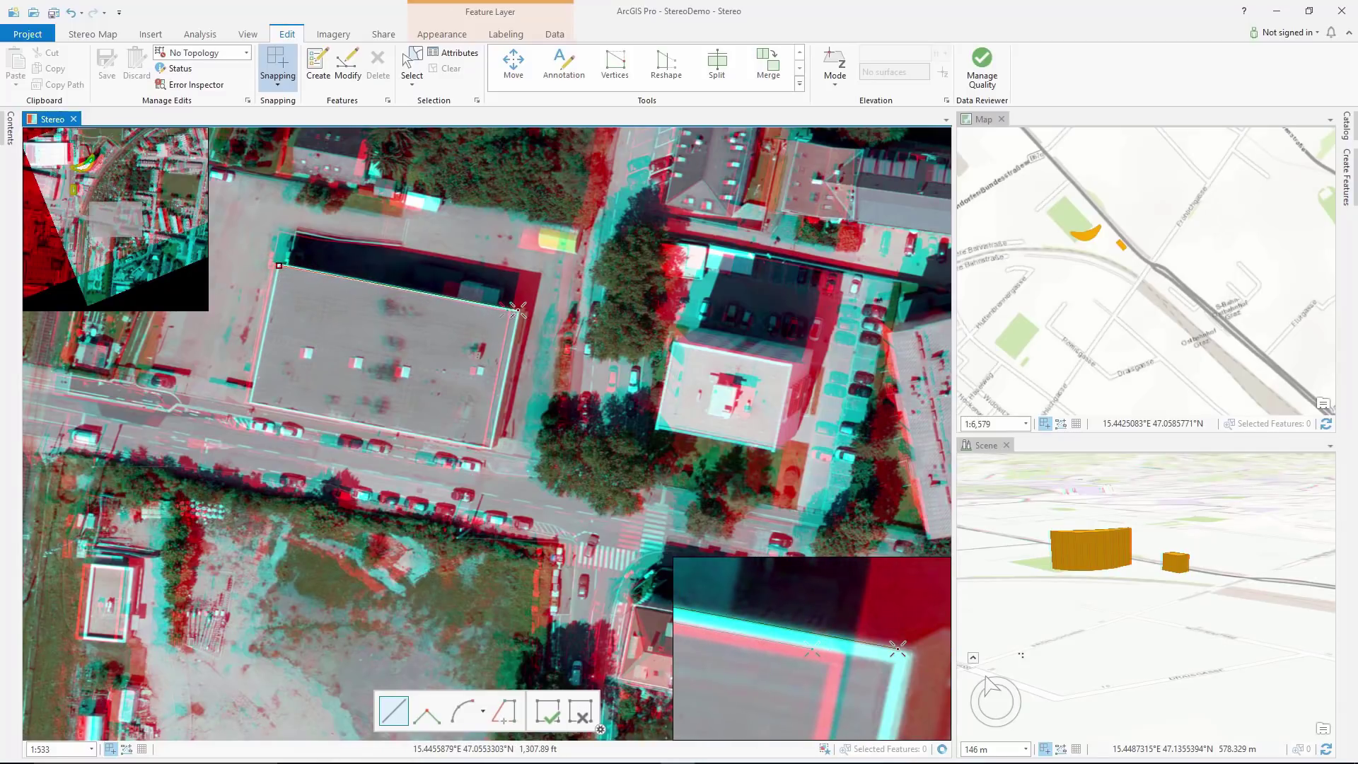
click(517, 309)
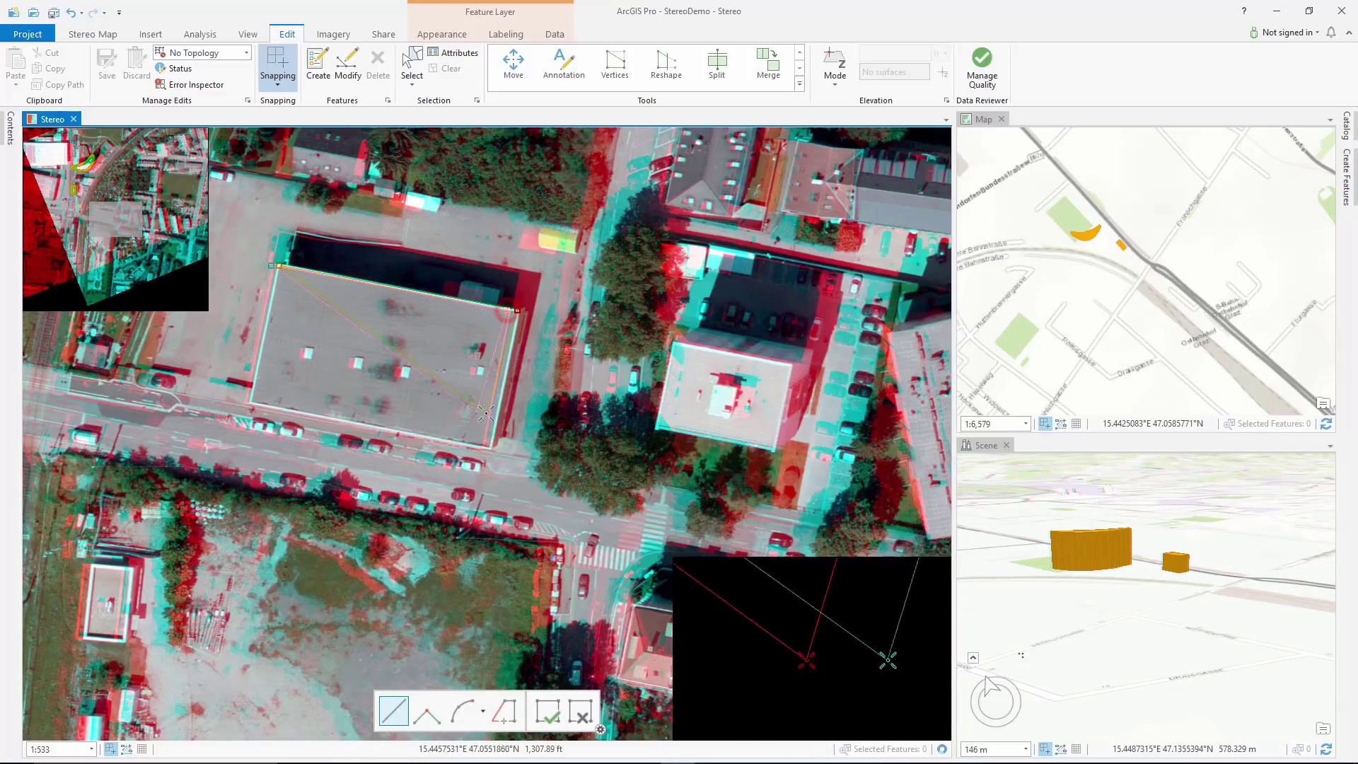
click(489, 449)
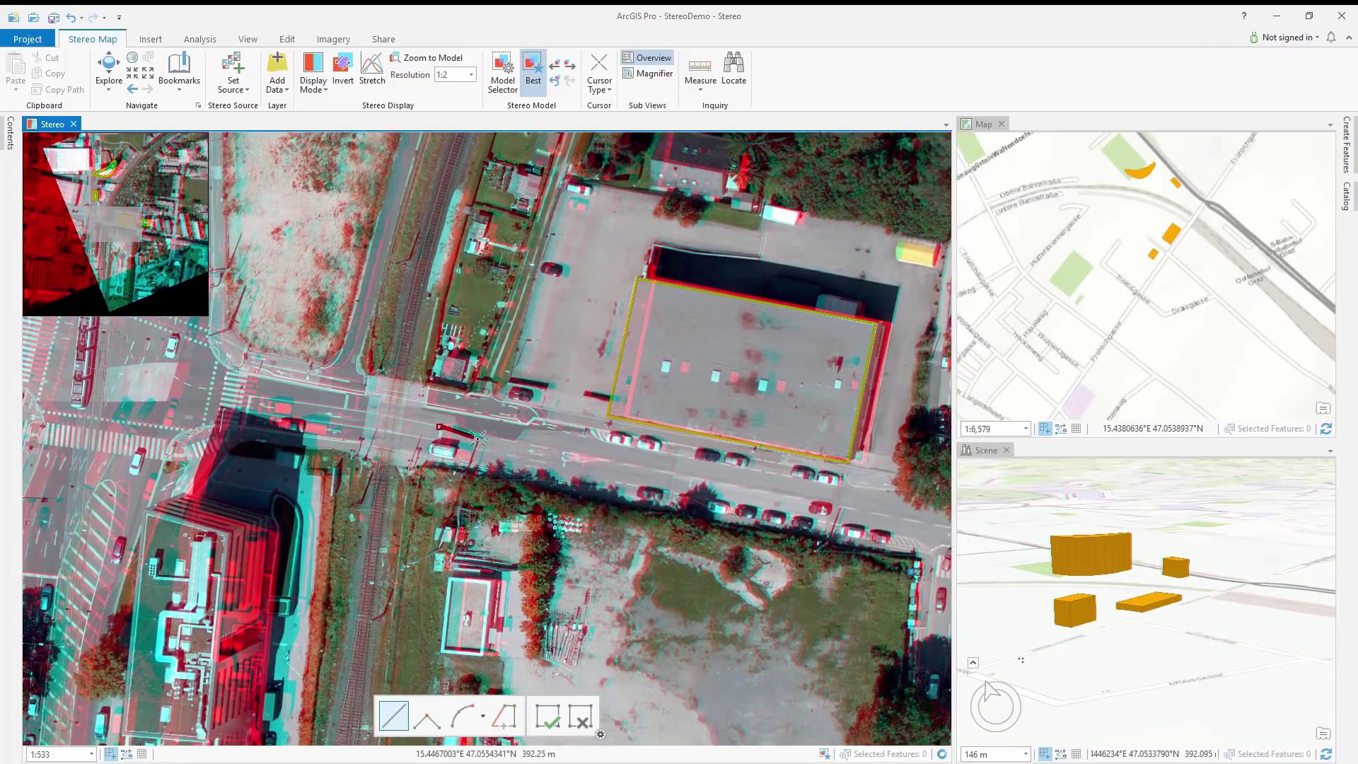
mouse_move(484, 438)
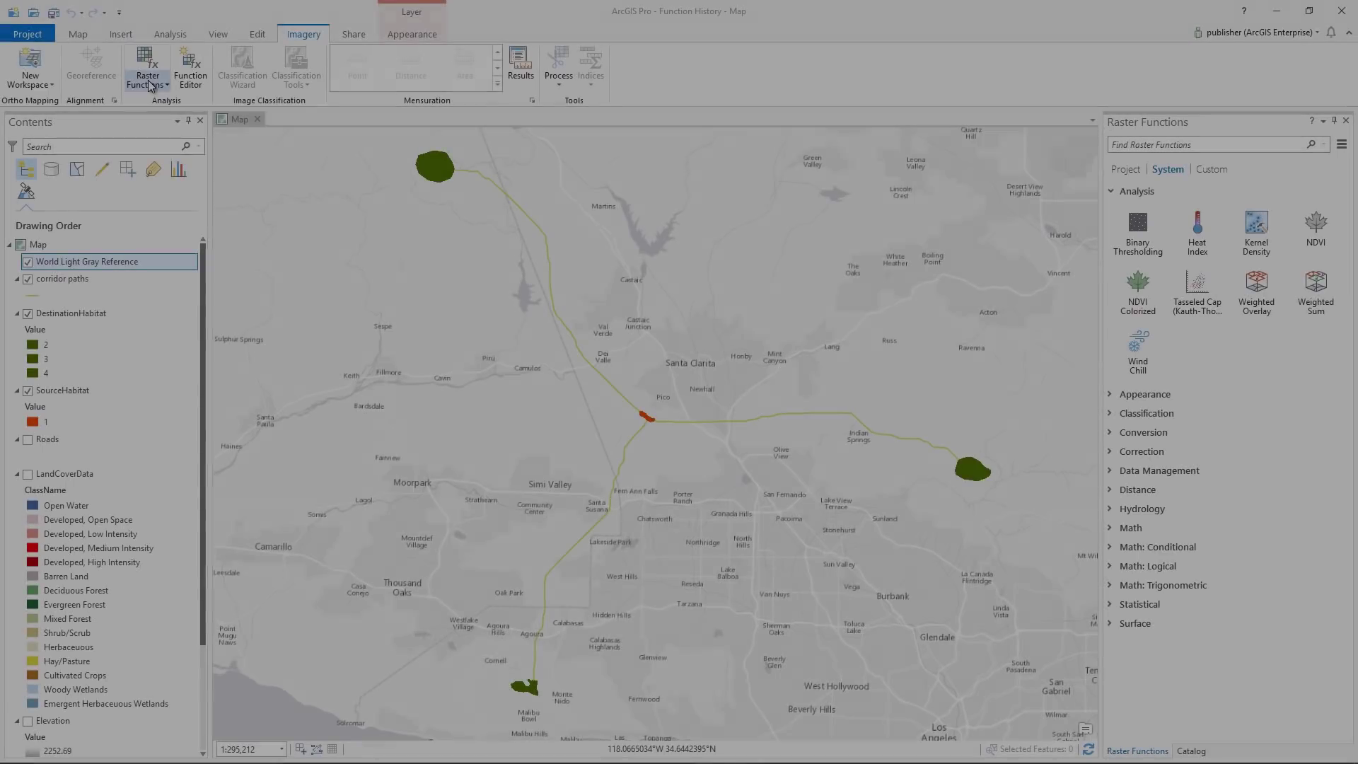
Step: Show the raster function history with its filter and sort options, and search it for "cos"
click(148, 84)
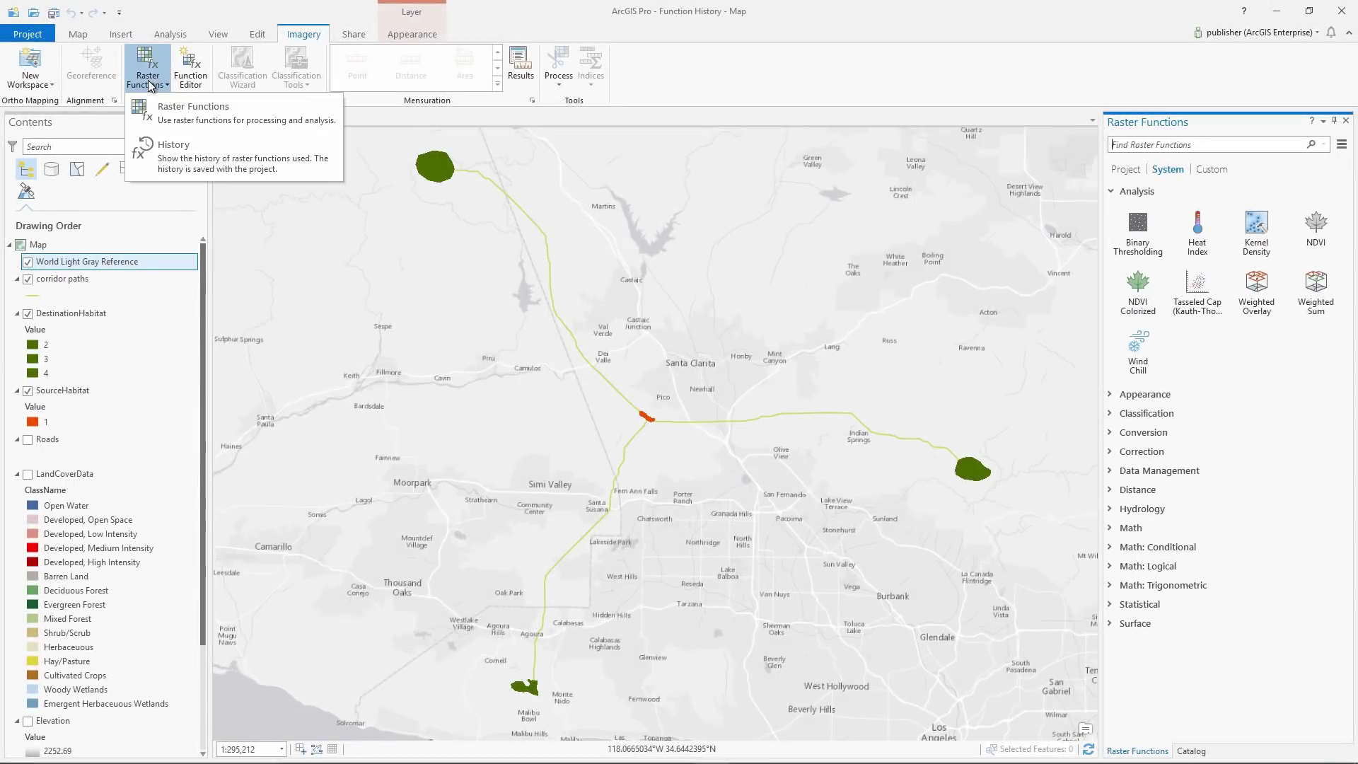
click(159, 145)
click(1120, 240)
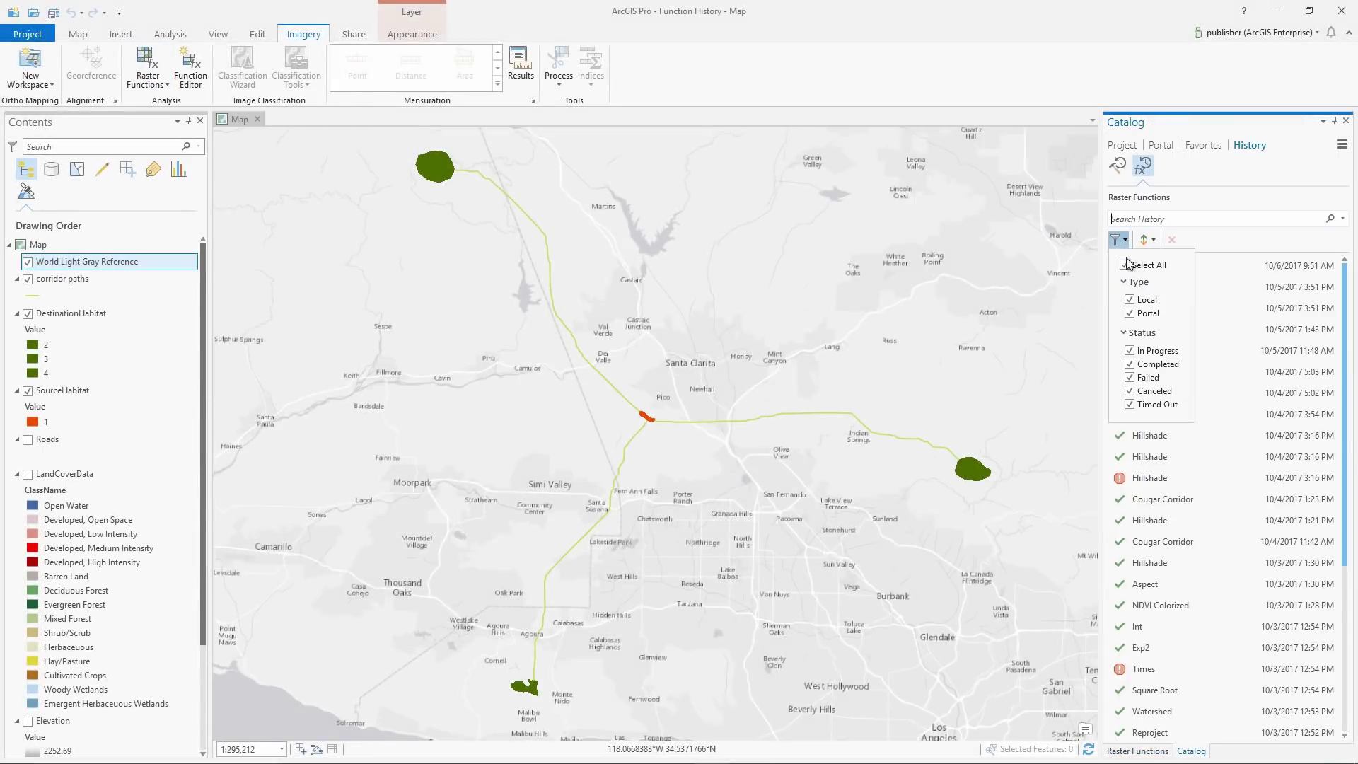
click(1147, 240)
click(1134, 218)
text(cos)
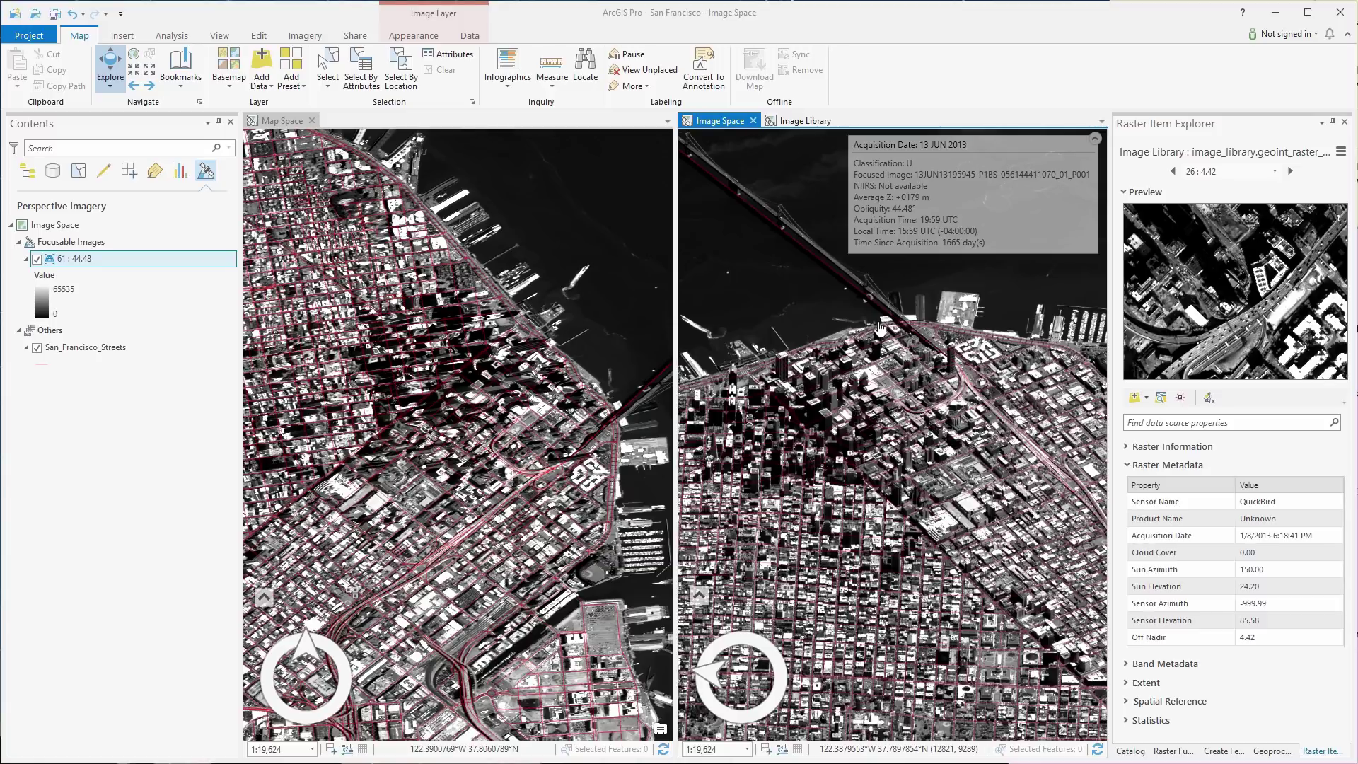
Step: Measure the base-to-top height of the tall rounded tower beside the freeway in the Image Space view
drag(779, 285, 1050, 516)
drag(818, 292, 995, 339)
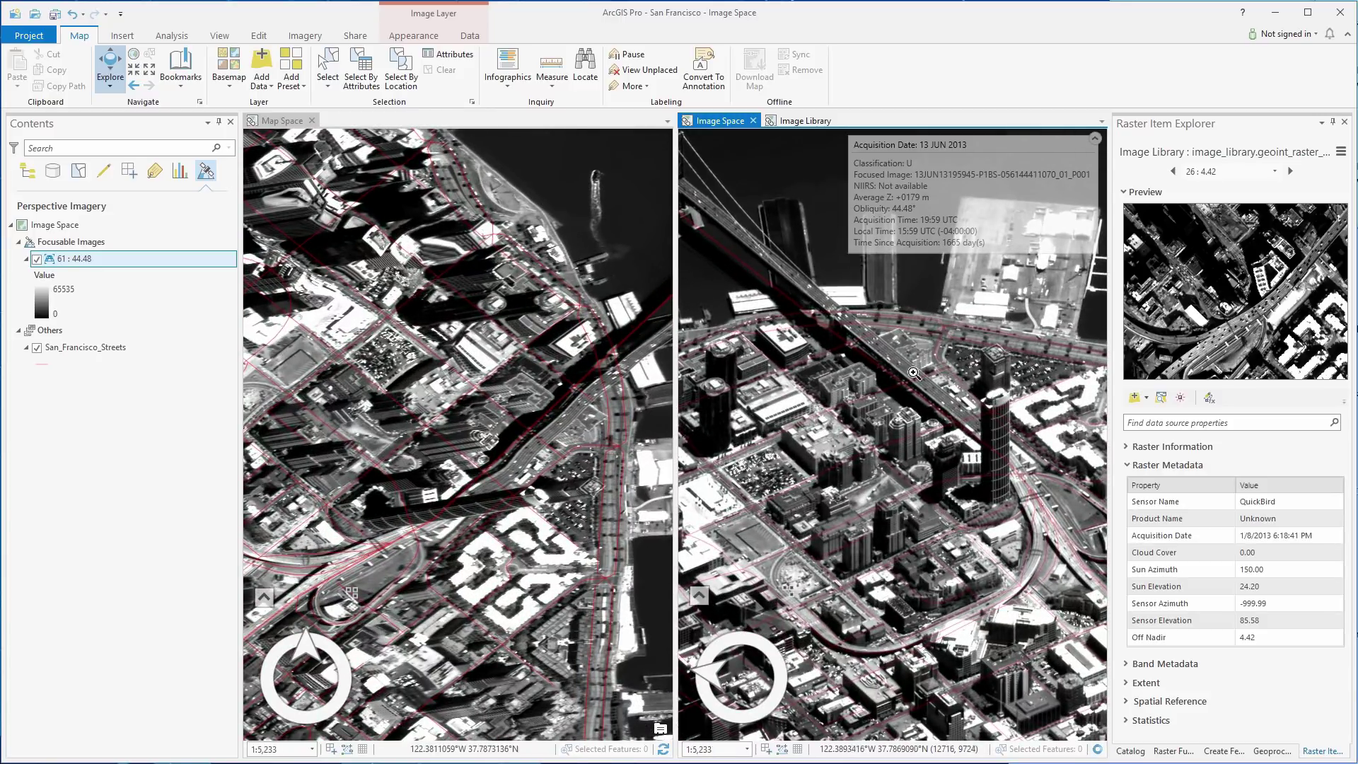
drag(876, 354, 1073, 541)
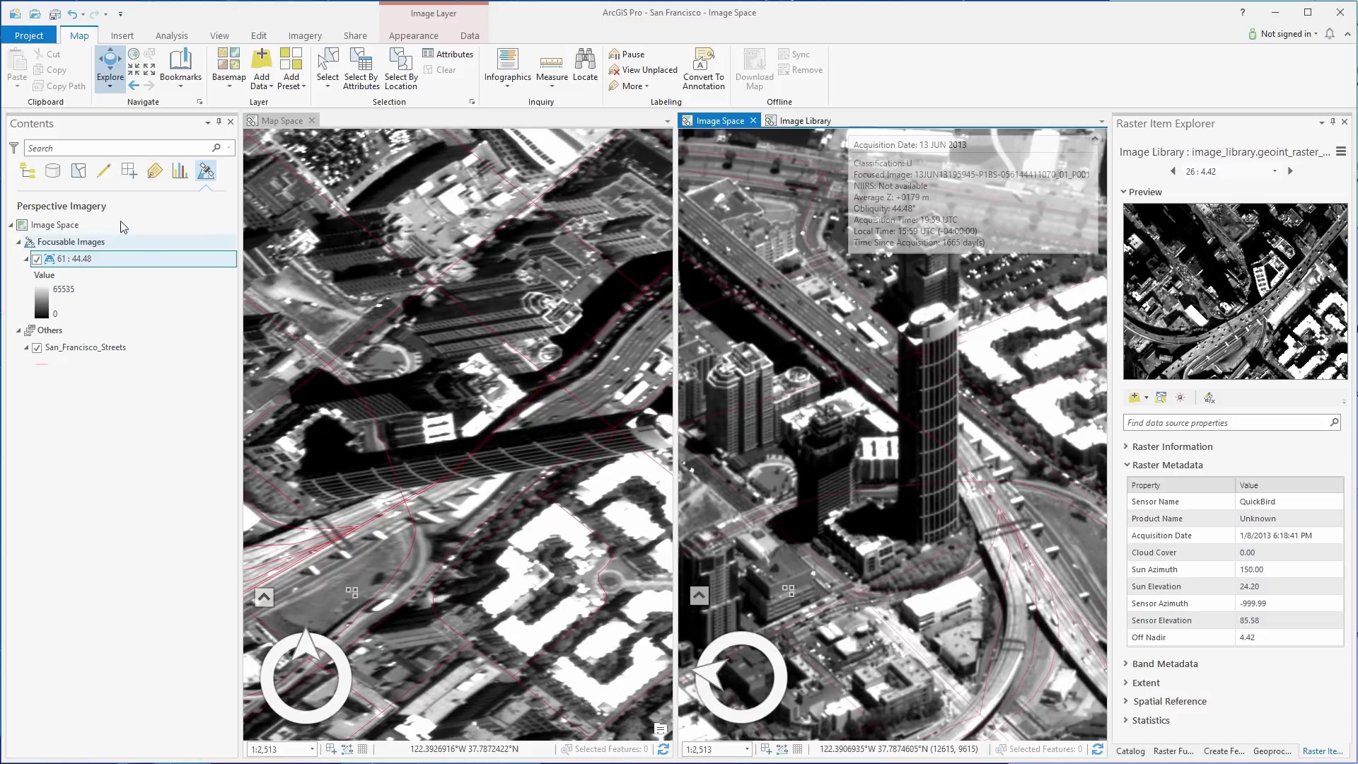
click(306, 37)
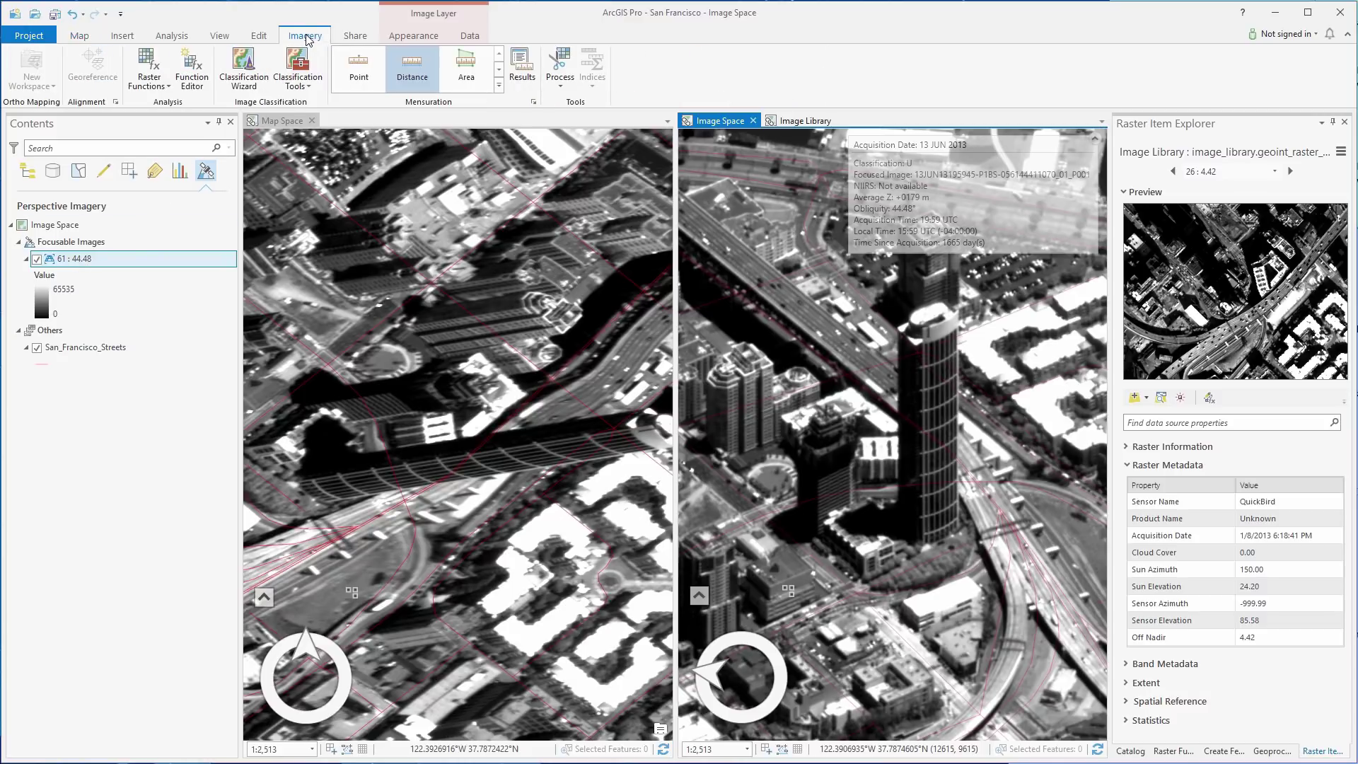
click(500, 92)
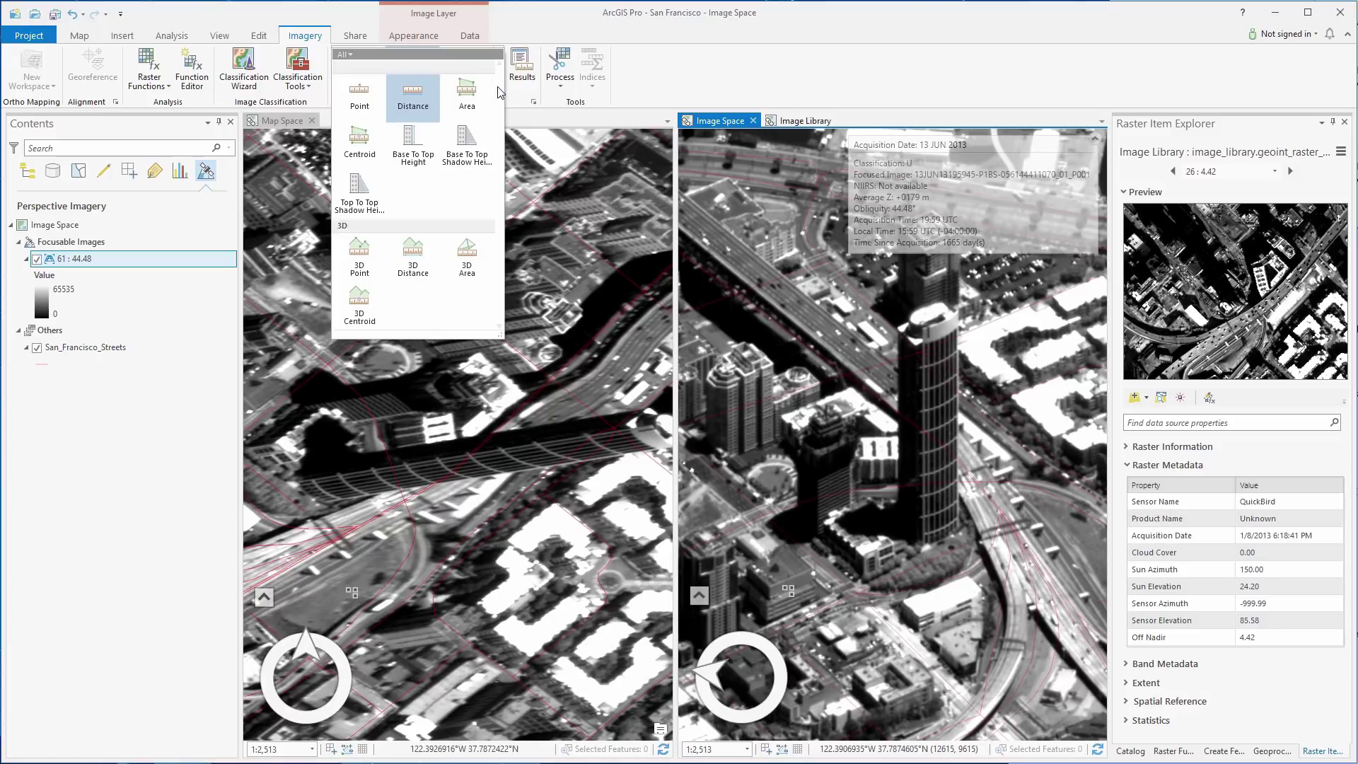
click(413, 145)
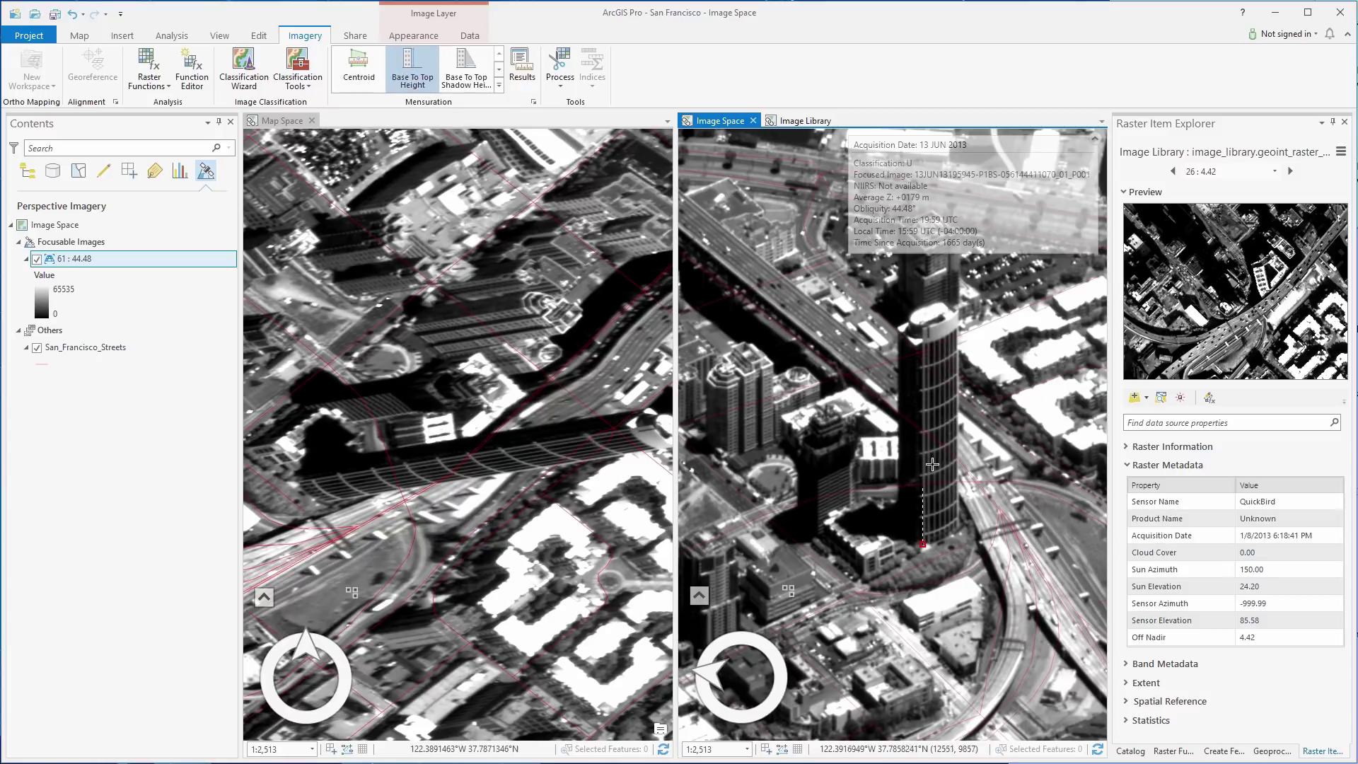
click(977, 326)
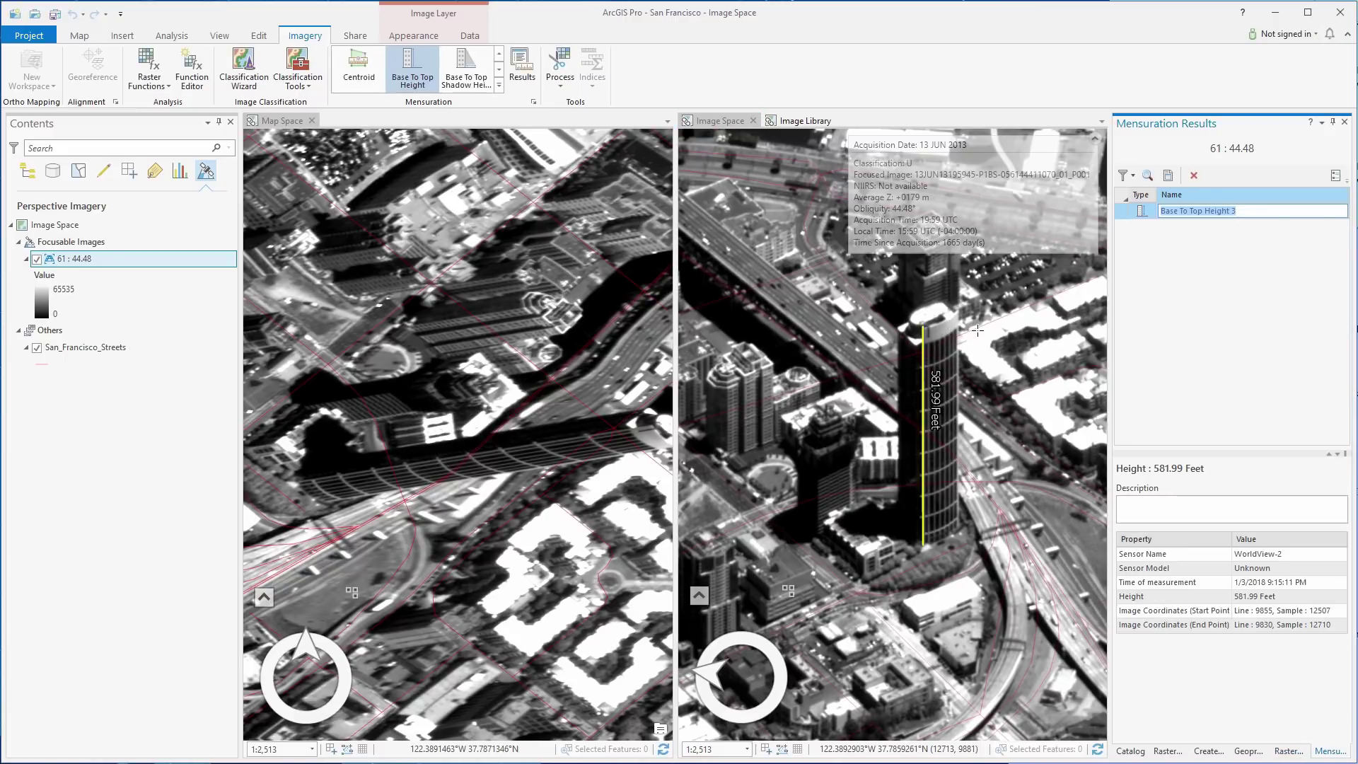
click(1126, 213)
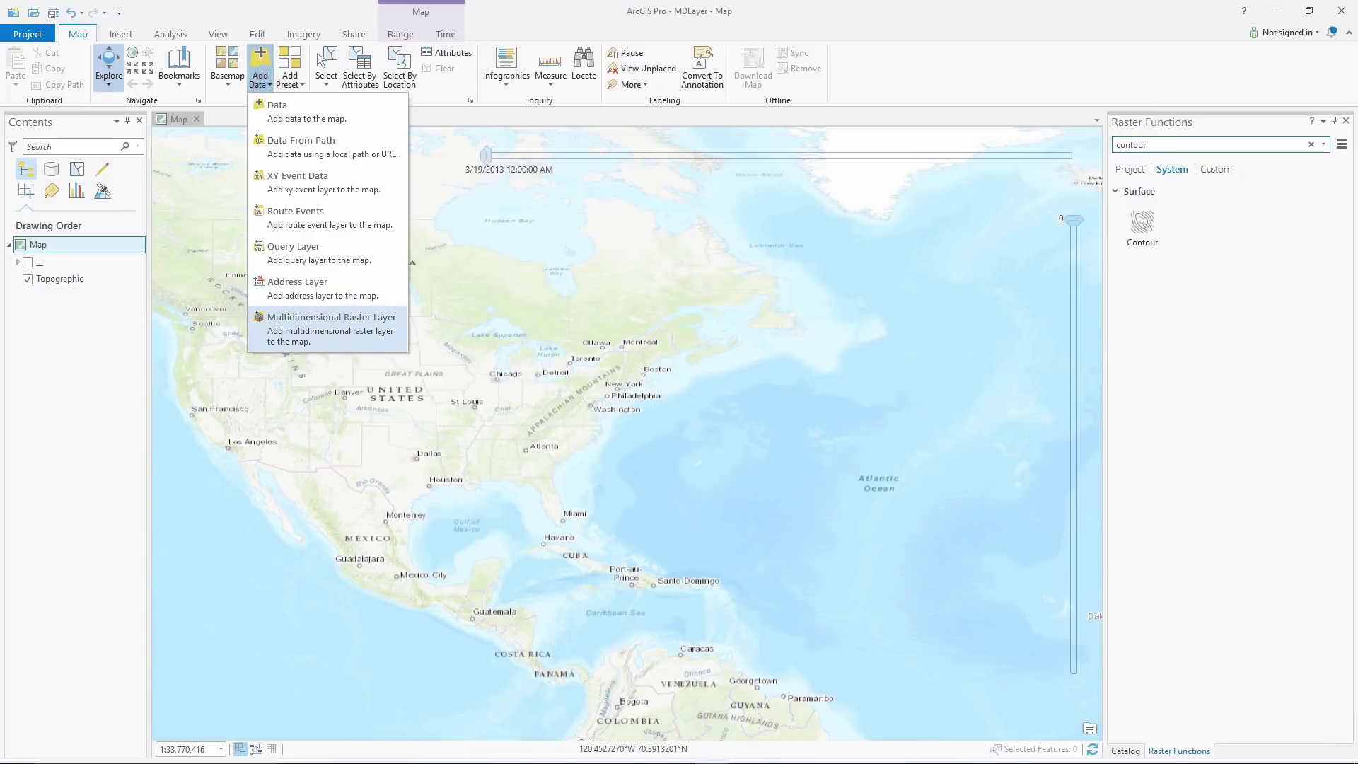
Step: Add the water_temp variable from the NetCDF file ncom_glb_regp01_2013031900.nc to the map as a multidimensional raster layer
click(355, 320)
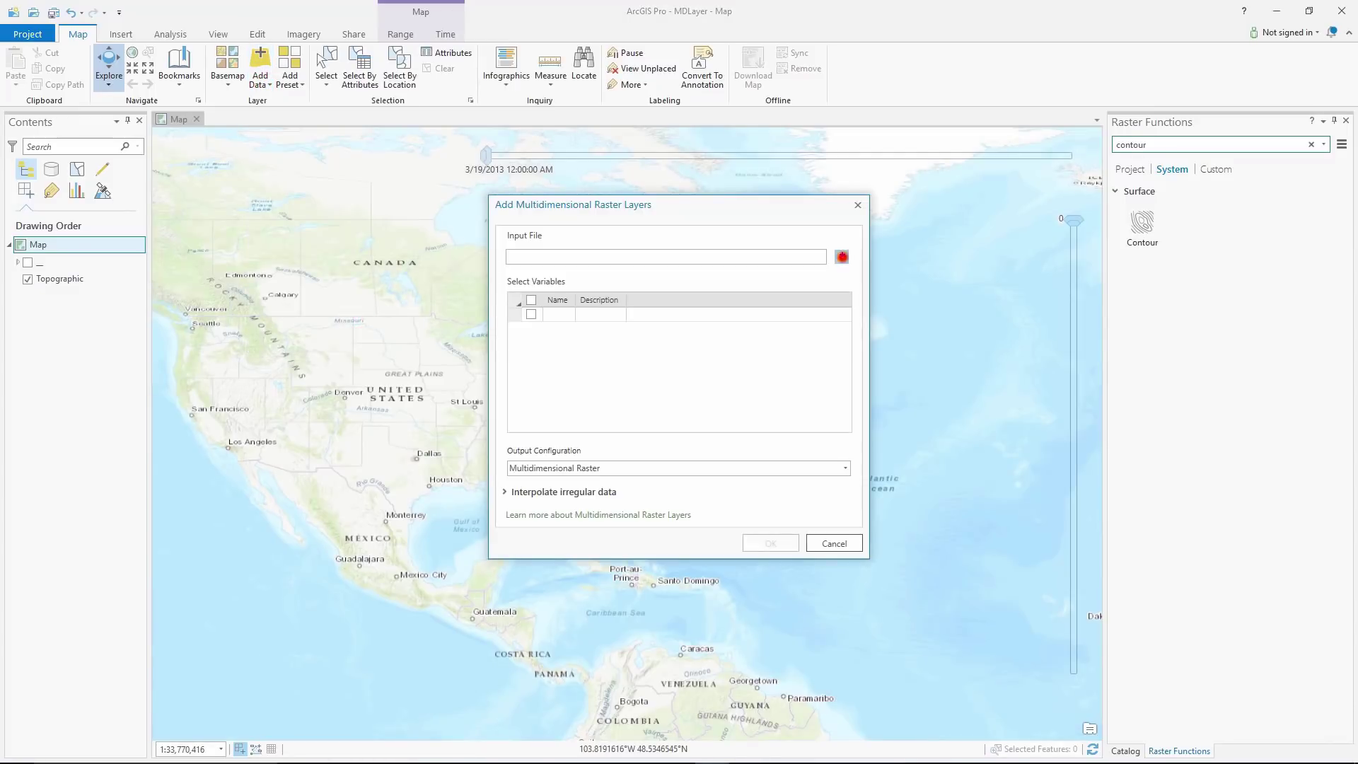
click(841, 256)
click(1102, 531)
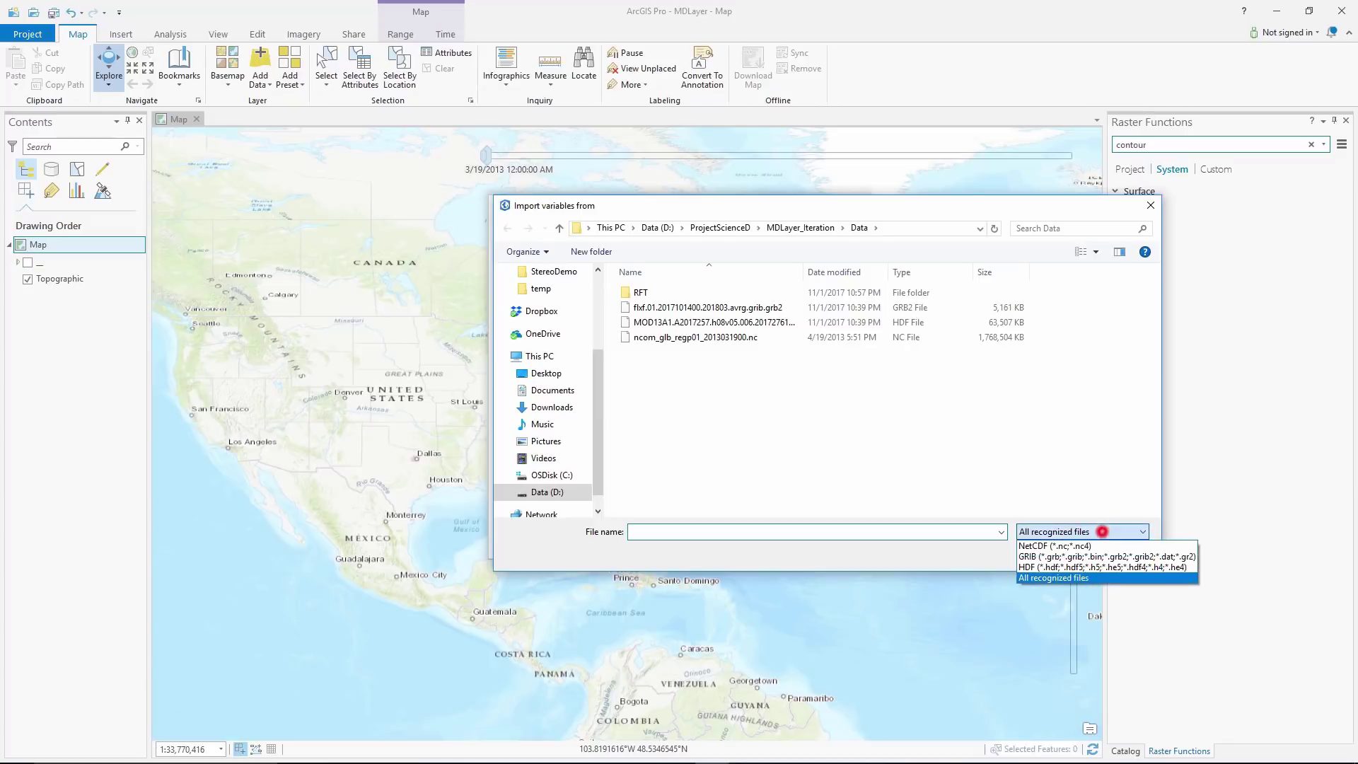
click(1097, 545)
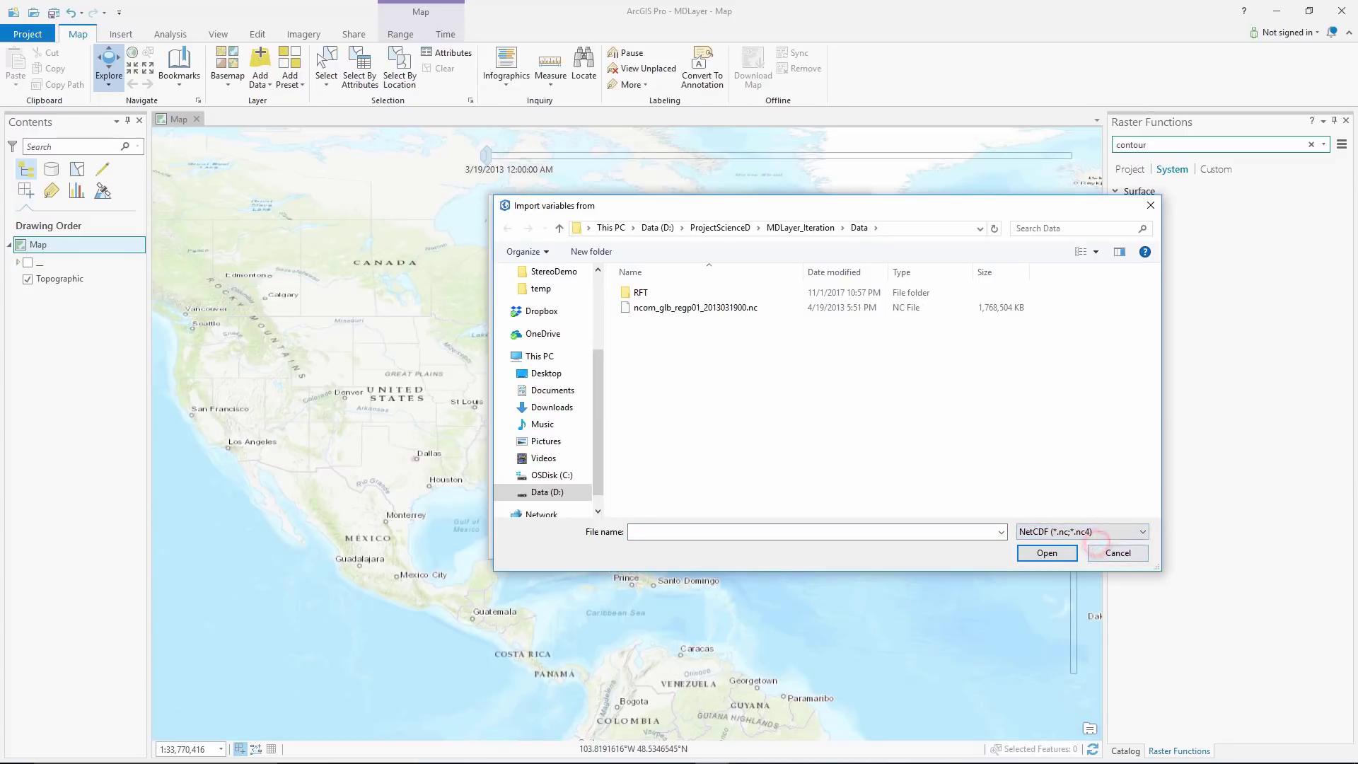
click(726, 307)
click(1057, 558)
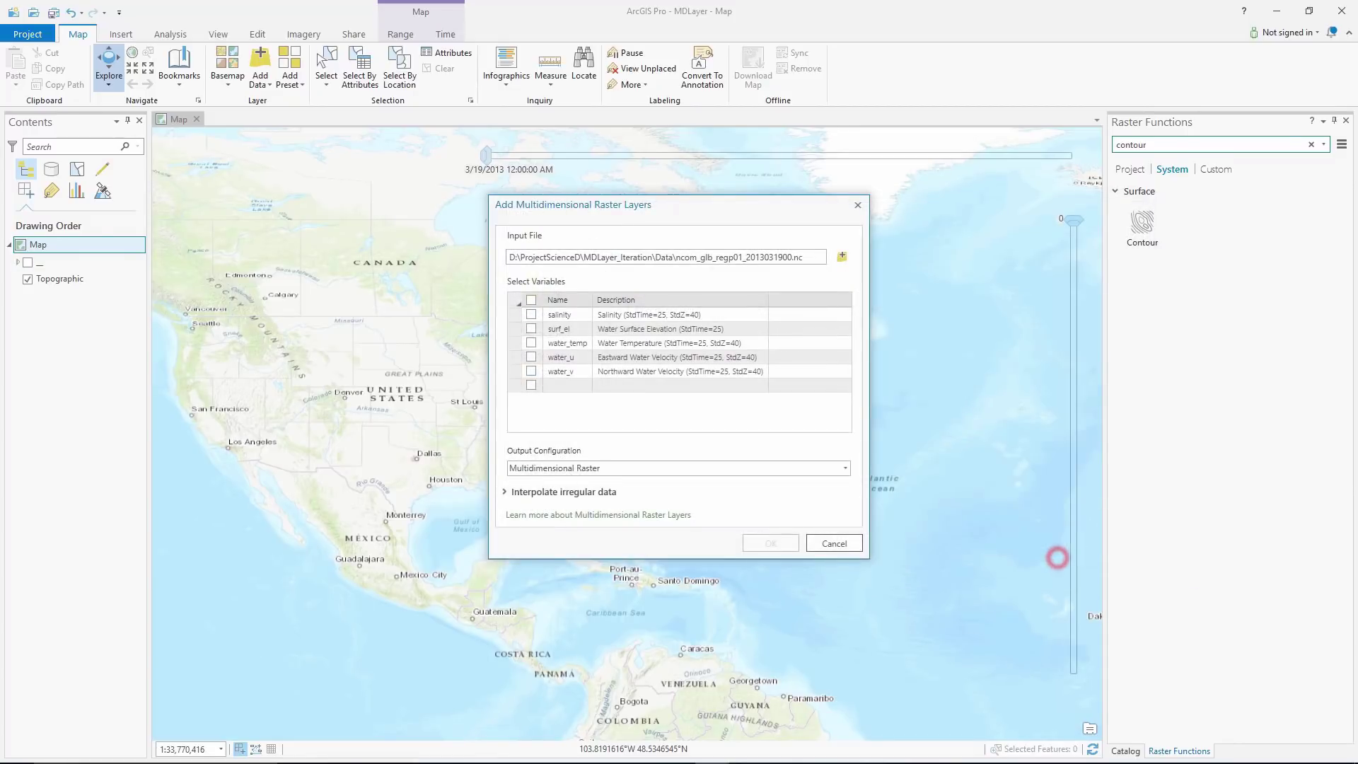
click(532, 342)
click(771, 544)
click(379, 67)
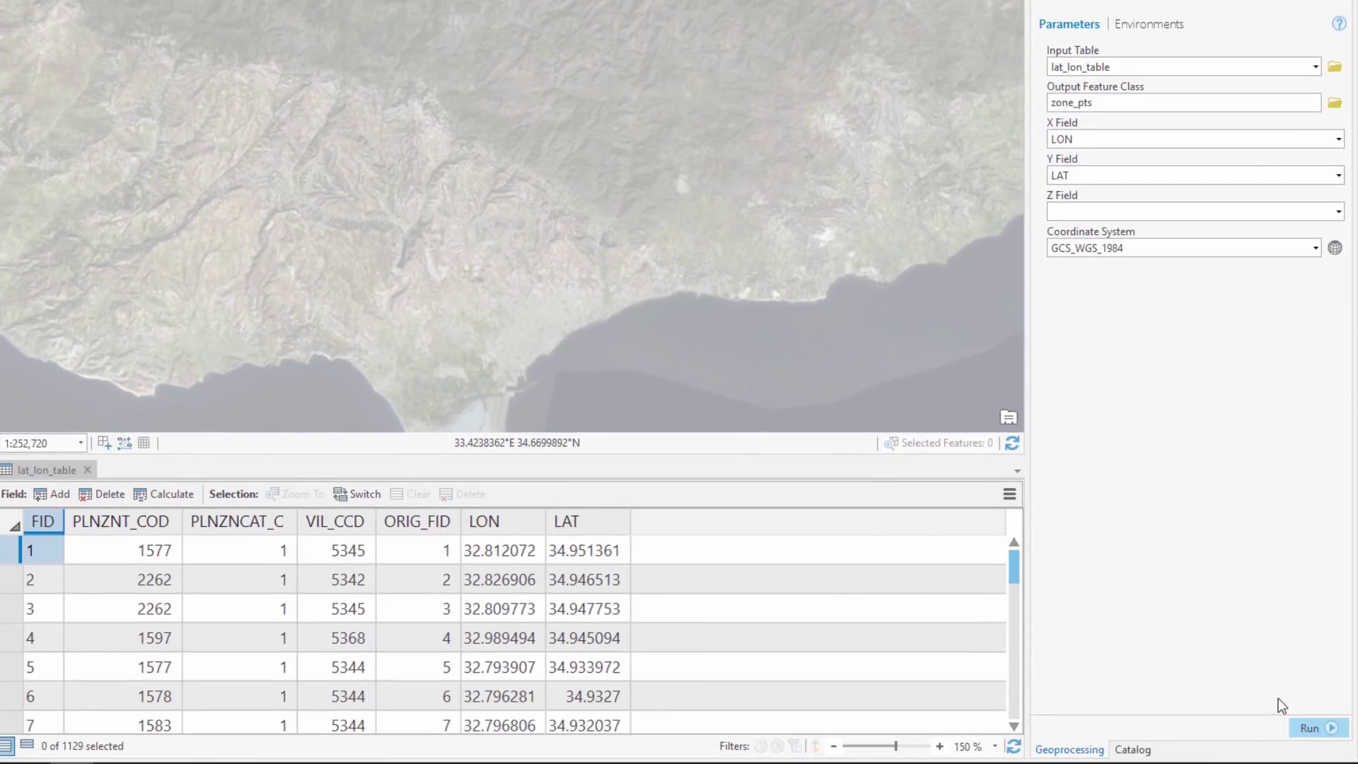
Step: Convert lat_lon_table to the point feature class zone_pts, using LON as X, LAT as Y and GCS_WGS_1984
click(1322, 728)
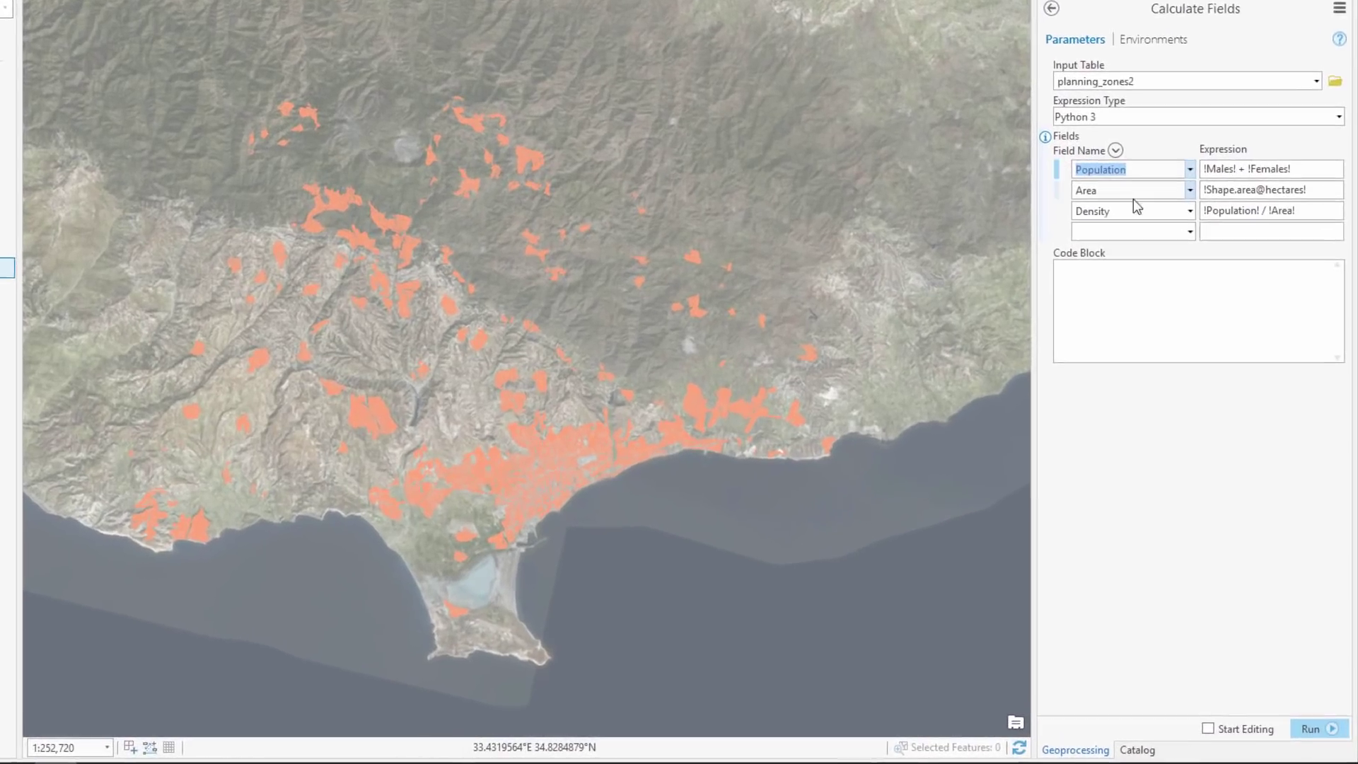
Step: Calculate planning_zones2's Population as !Males! + !Females!, Area as !Shape.area@hectares! and Density as !Population! / !Area! in one Calculate Fields run
click(1103, 190)
click(1103, 211)
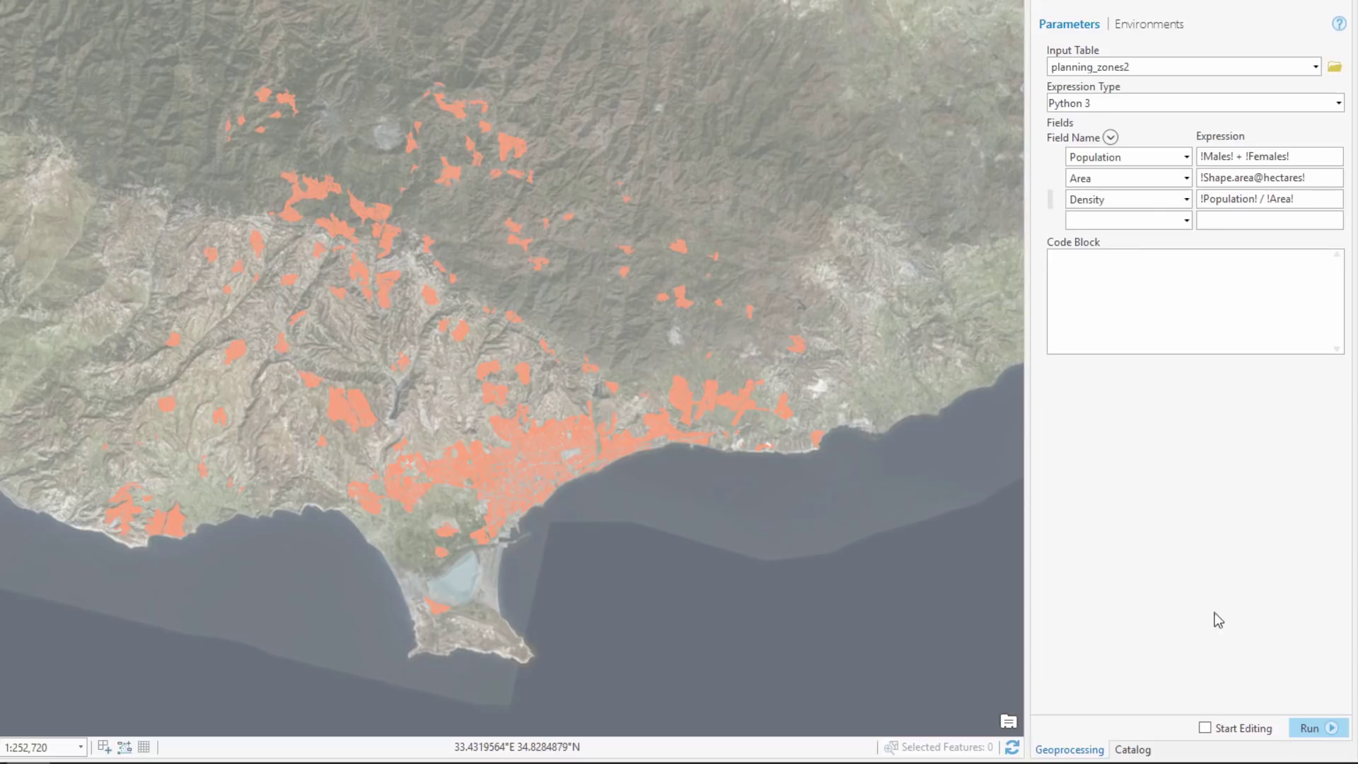
click(1317, 732)
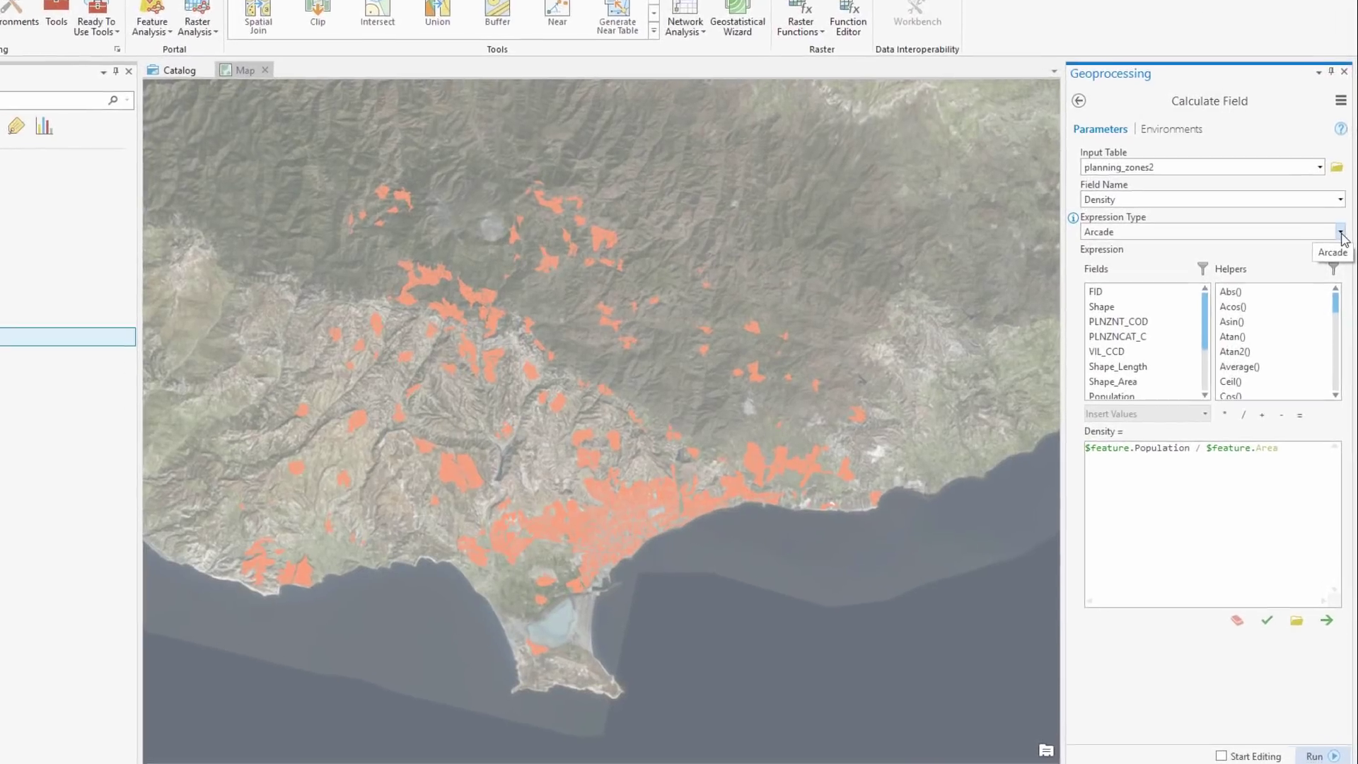
Step: Calculate the Density field of planning_zones2 with the Arcade expression $feature.Population / $feature.Area
click(1342, 264)
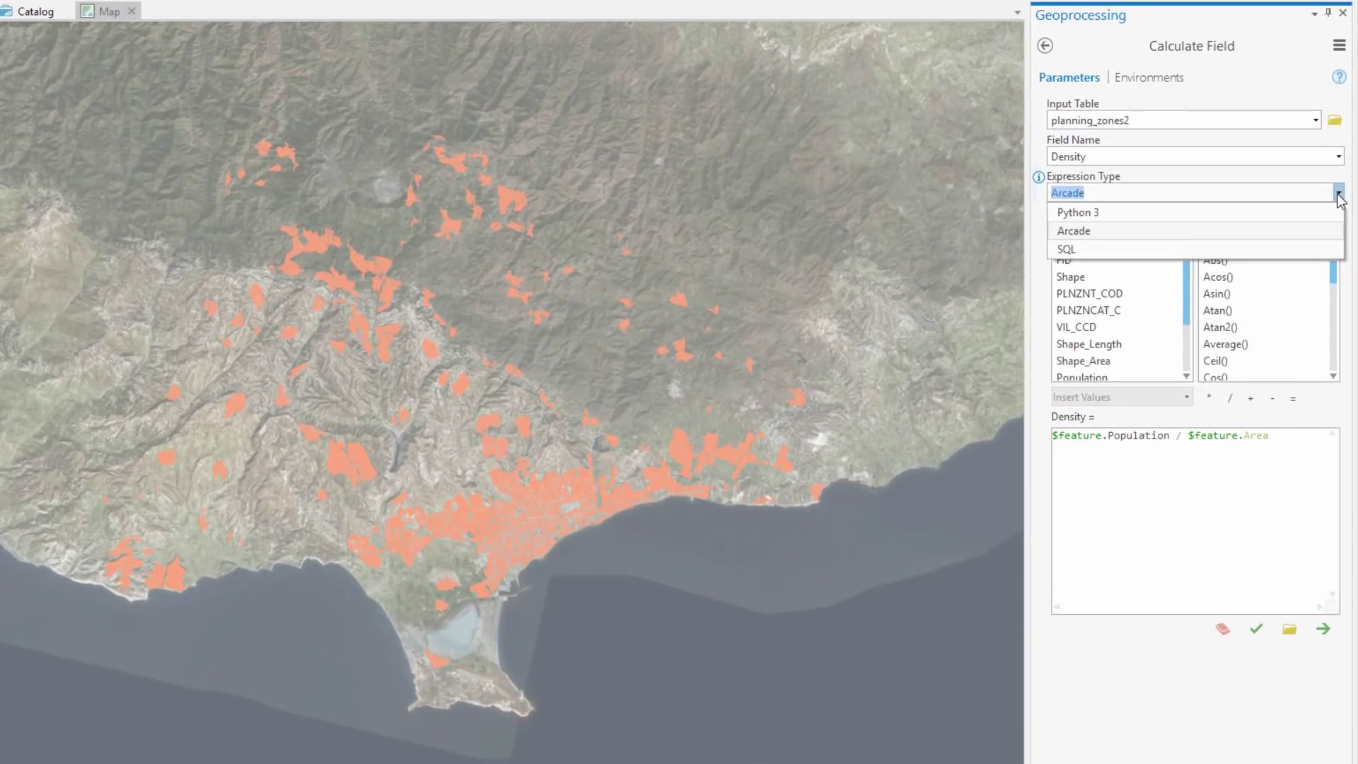
click(1092, 237)
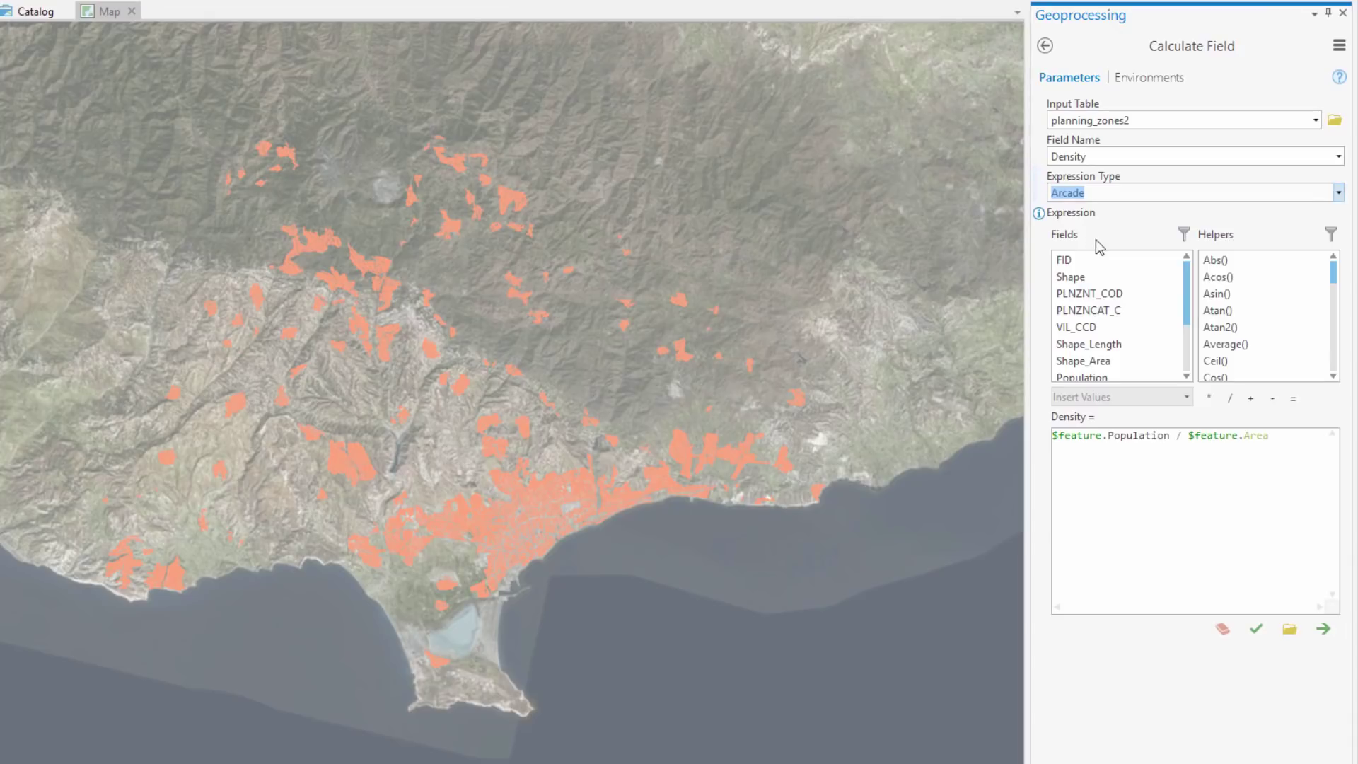
drag(1291, 438, 1052, 437)
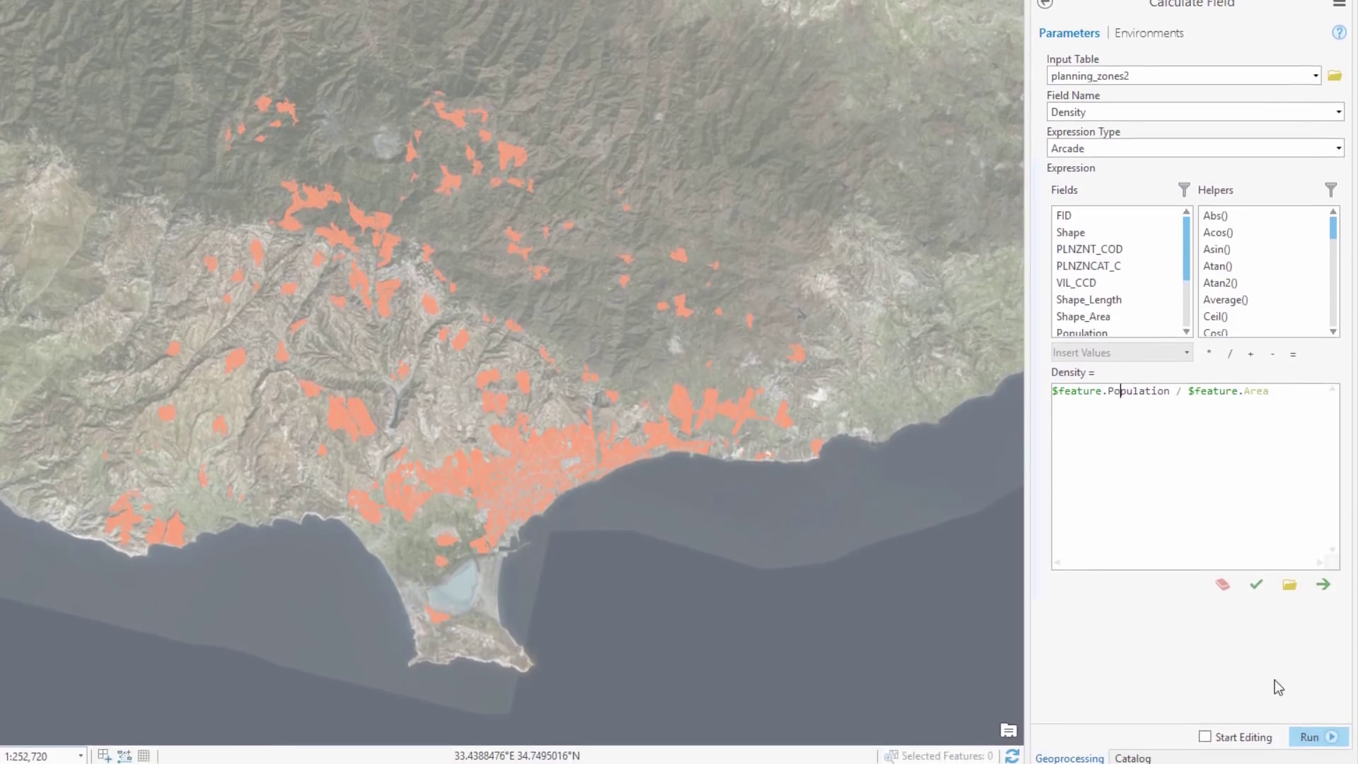
click(1299, 756)
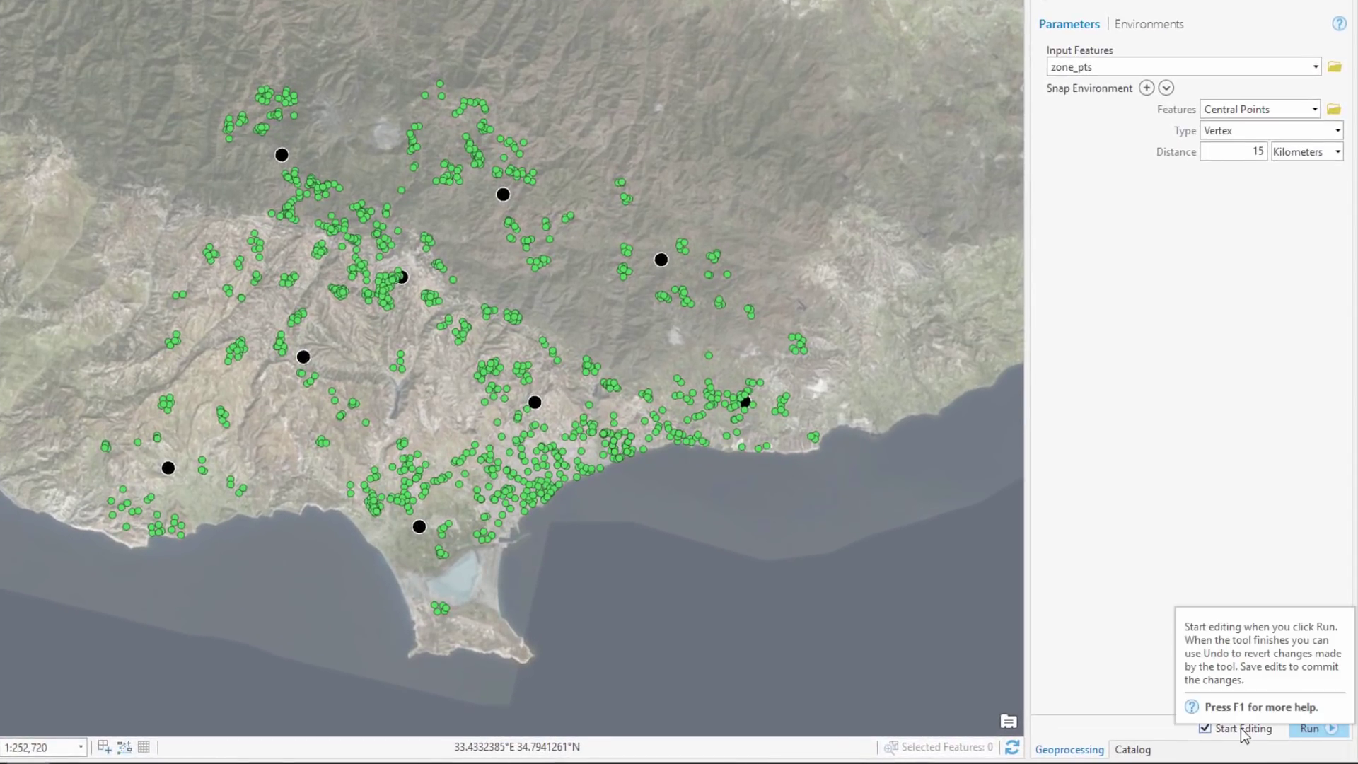
Step: Snap zone_pts to the vertices of Central Points within 15 kilometers, with Start Editing enabled
click(1311, 729)
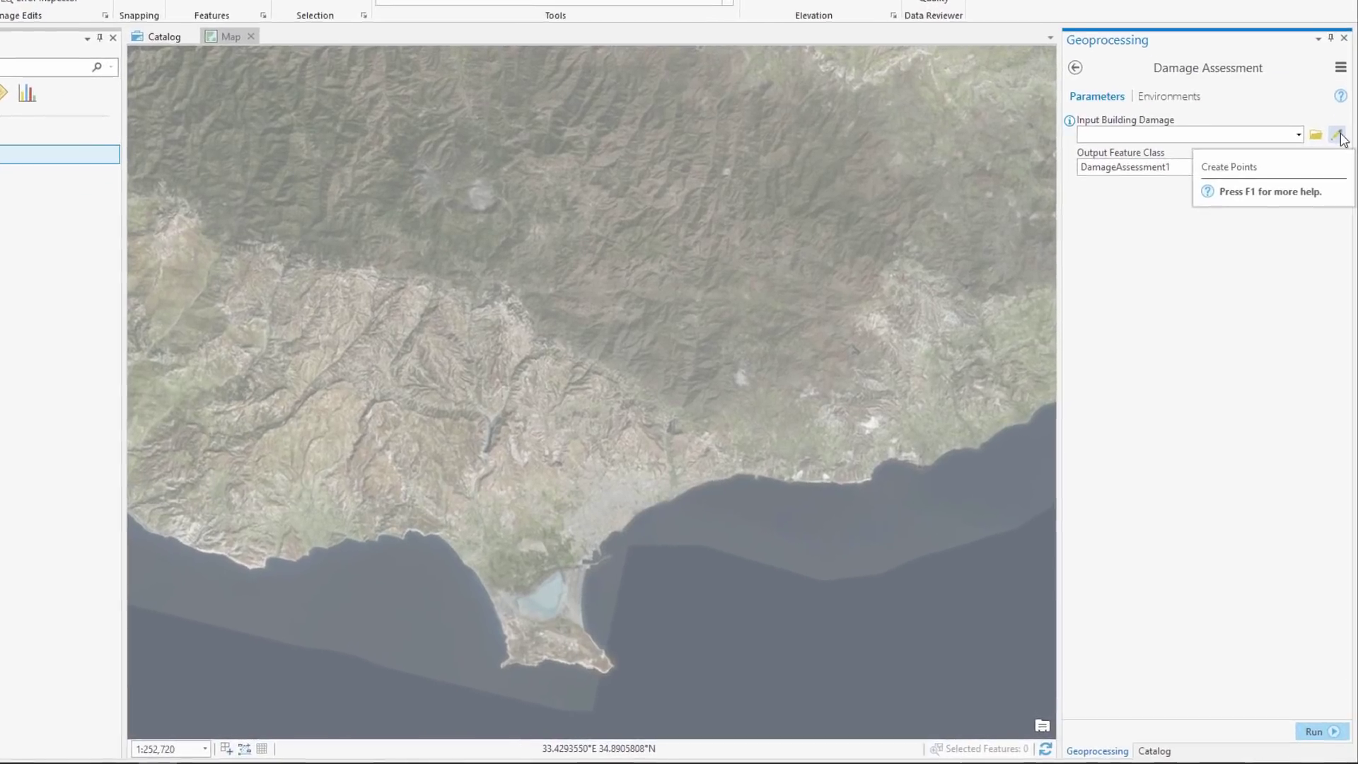
Step: Run Damage Assessment on newly placed Completely destroyed, Damage Observed and No apparent damage points, with DamageAssessment1 as the output feature class
click(1339, 190)
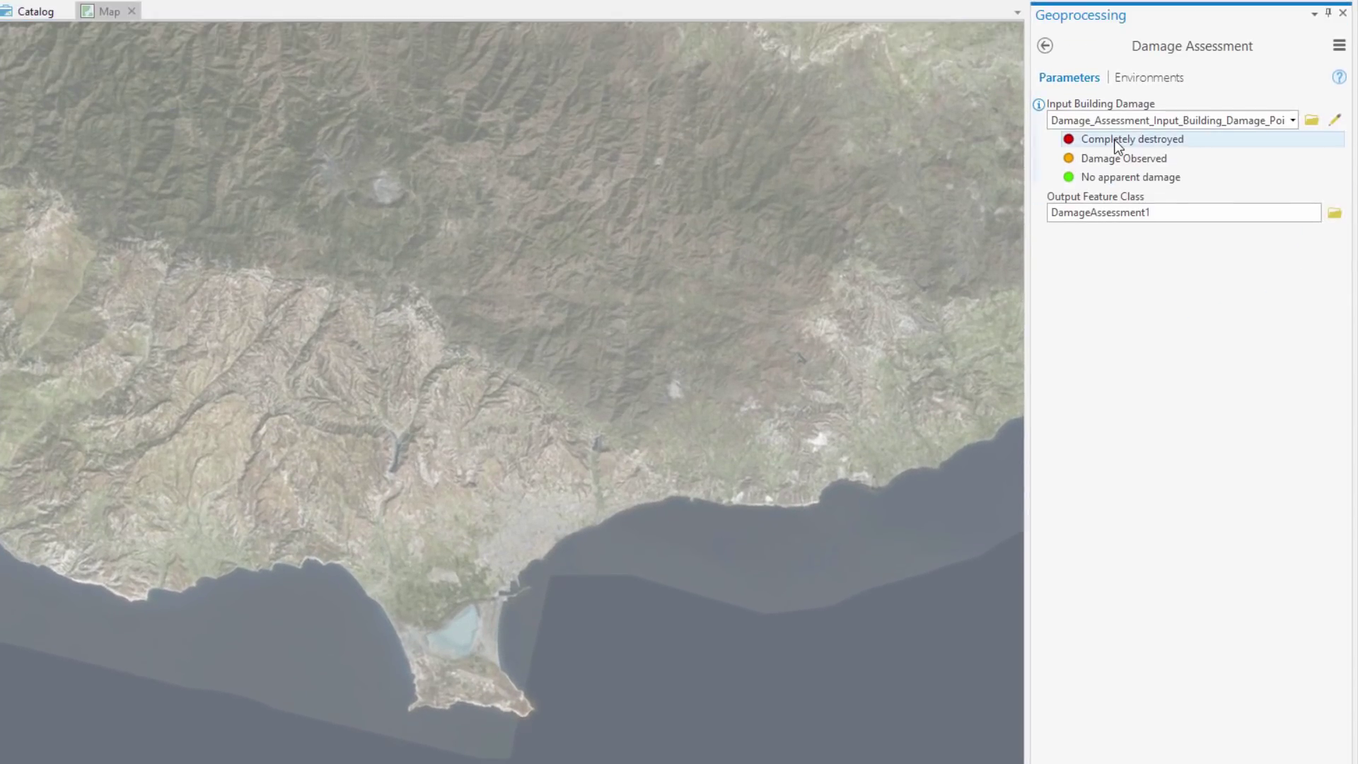
click(1123, 88)
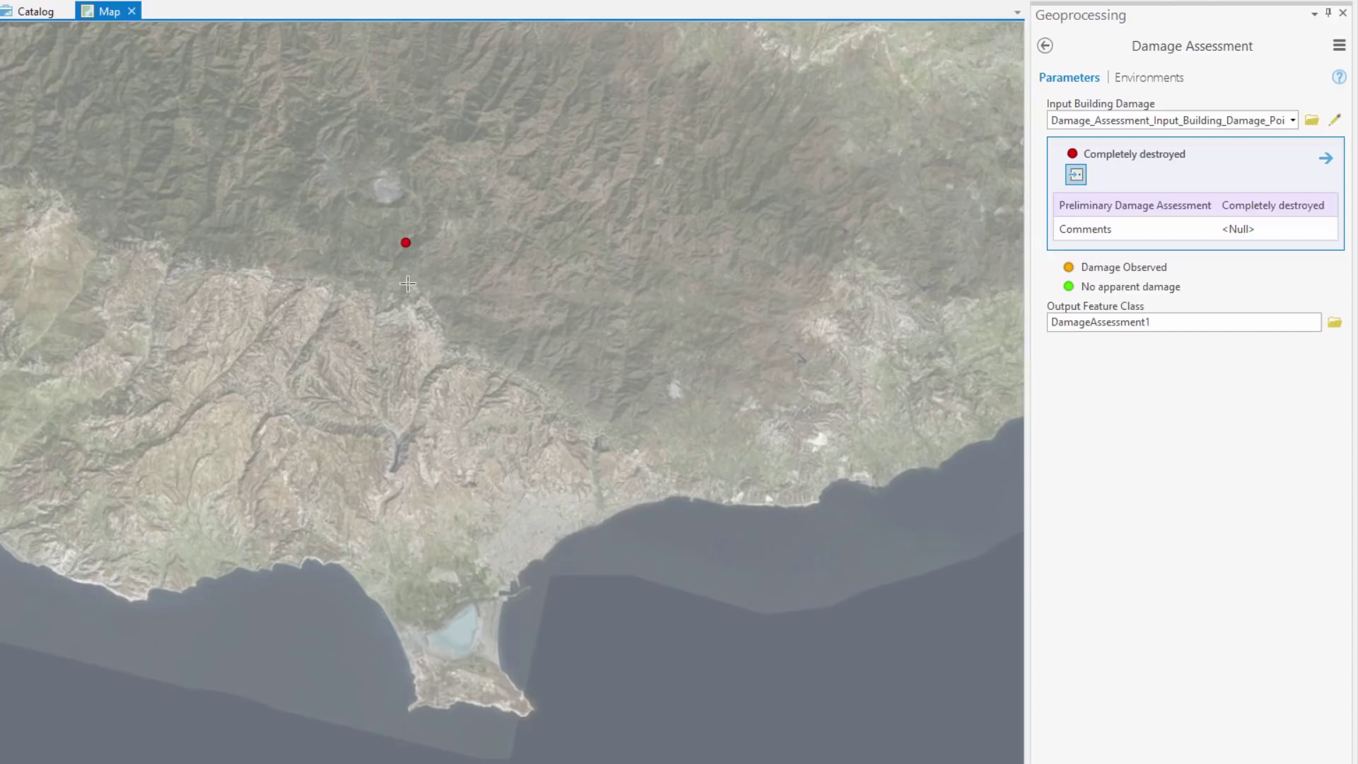
click(1114, 267)
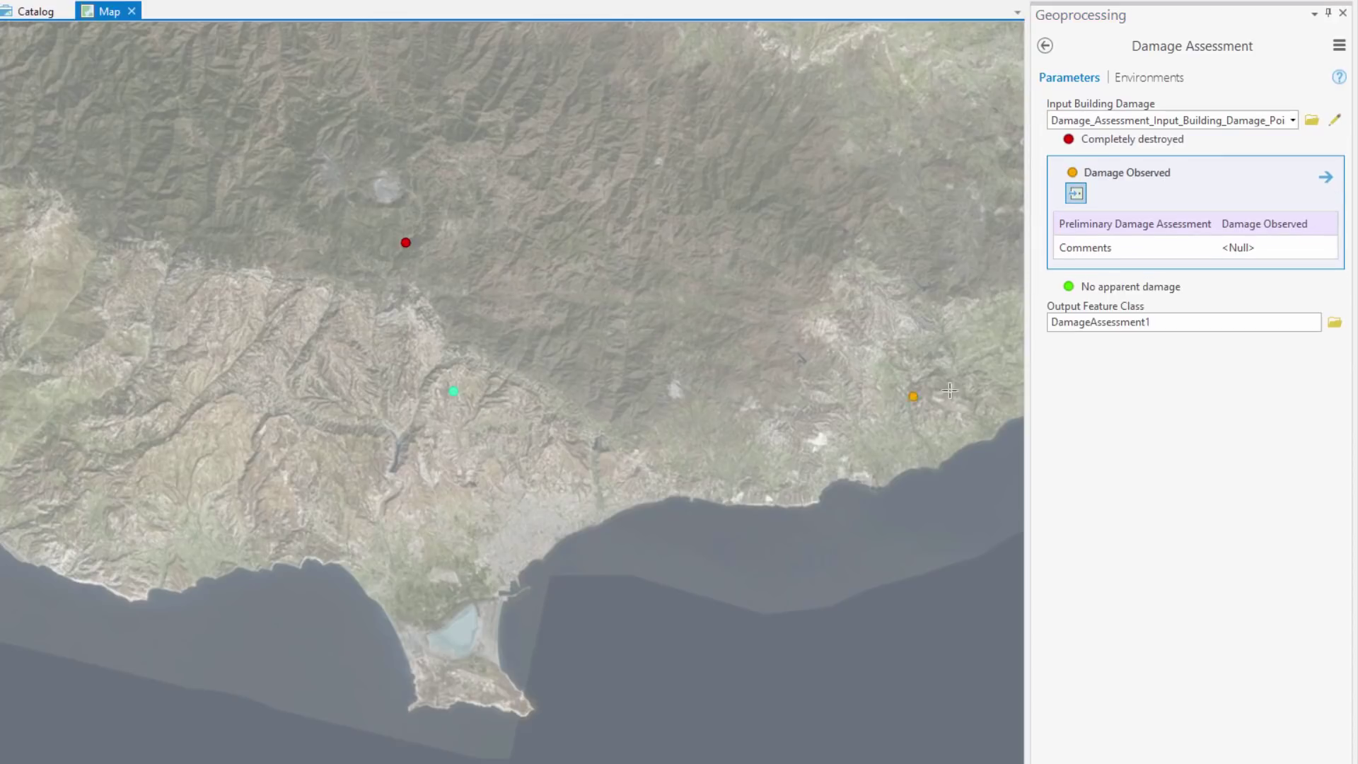
click(1160, 286)
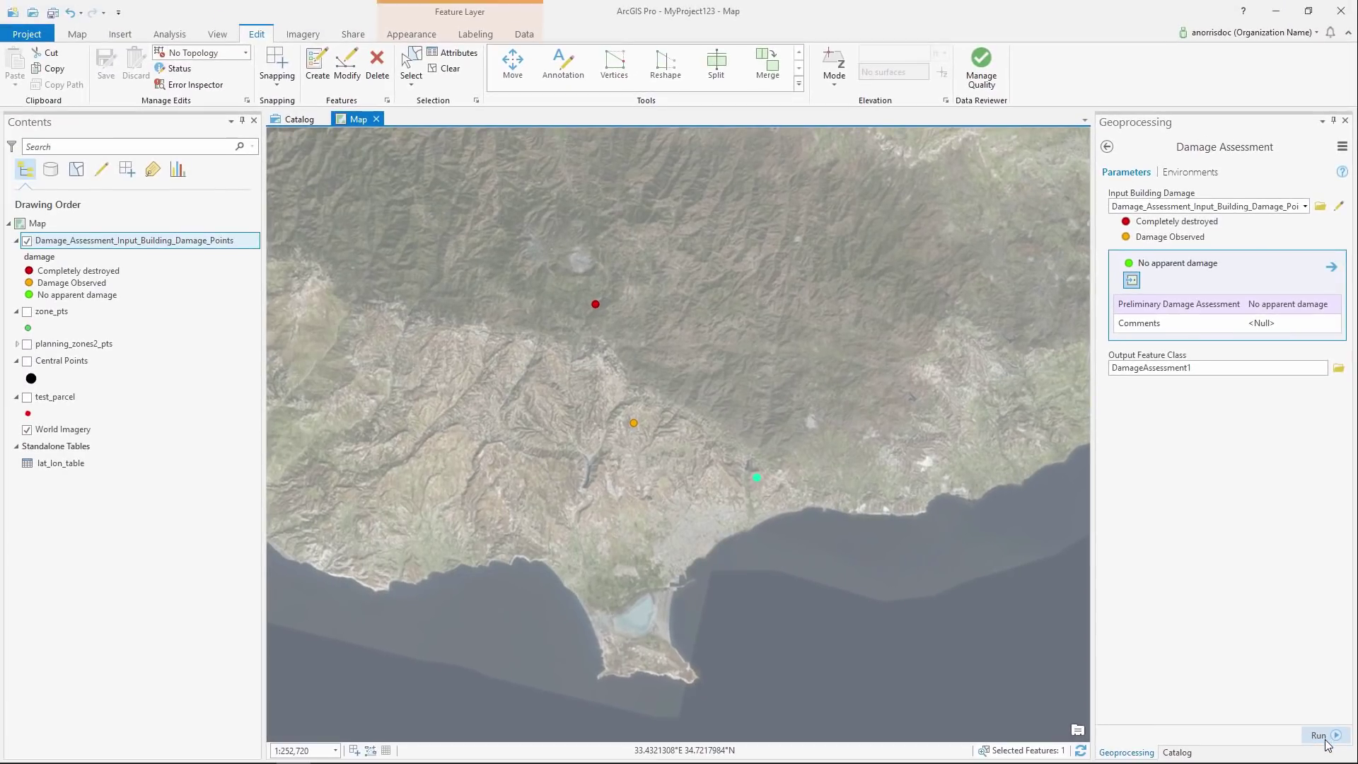
click(1325, 740)
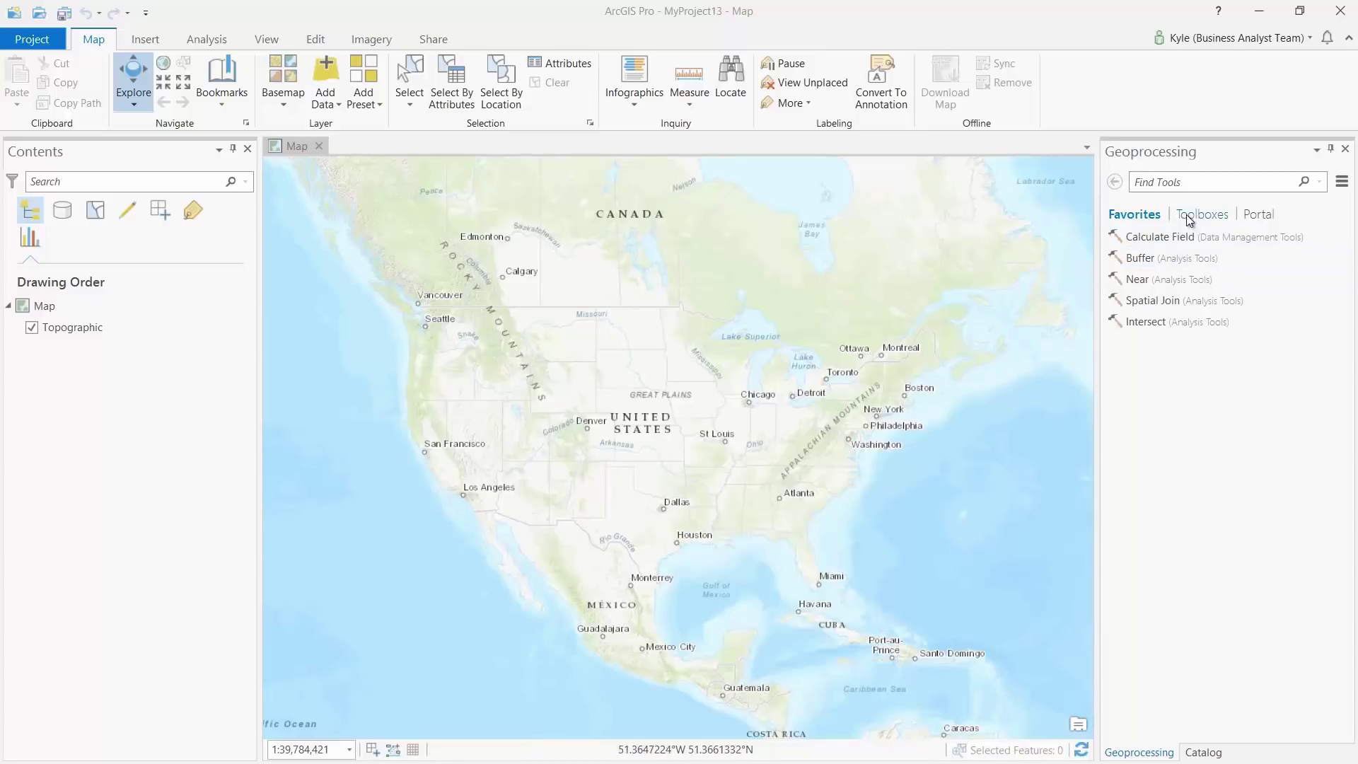
Step: Start the Business Analyst Color Coded Layer tool and browse its classification variables to the Disposable Income group under Income
click(1191, 216)
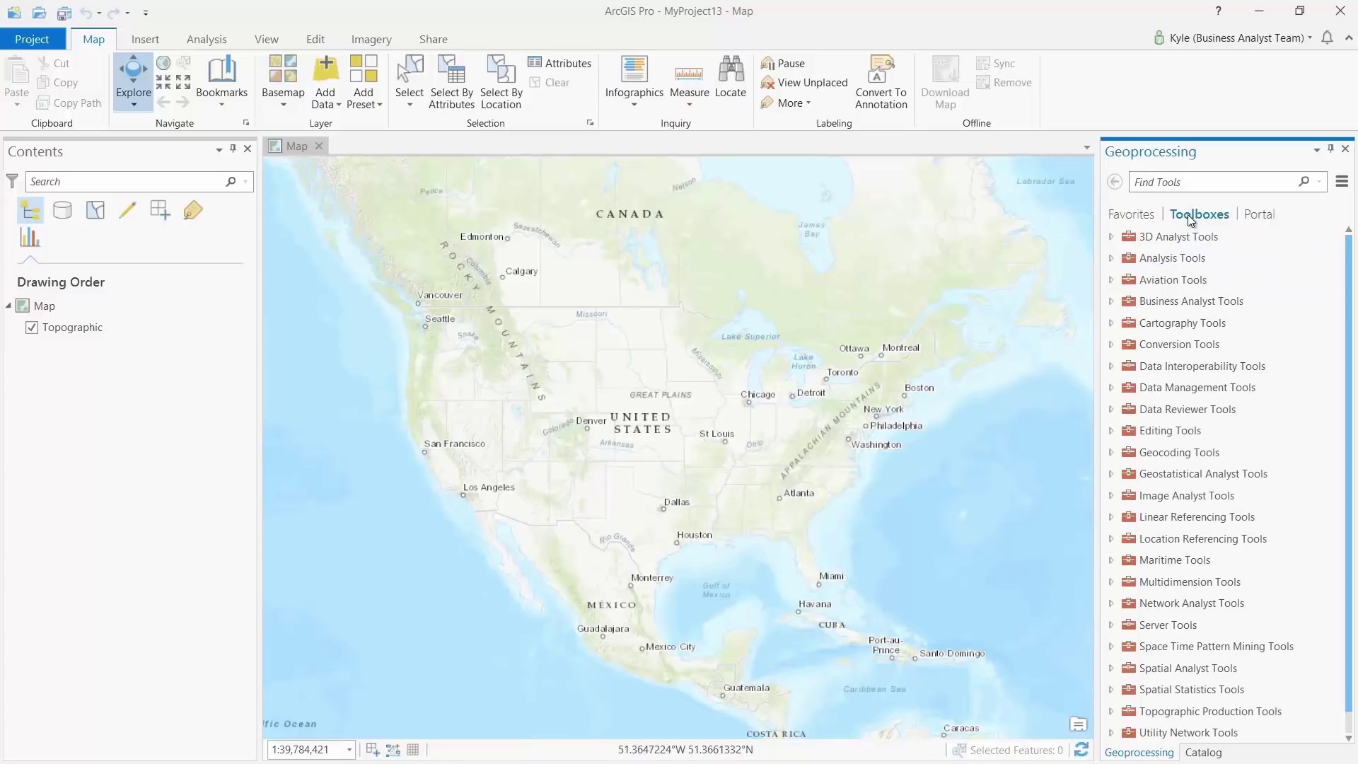
click(1110, 303)
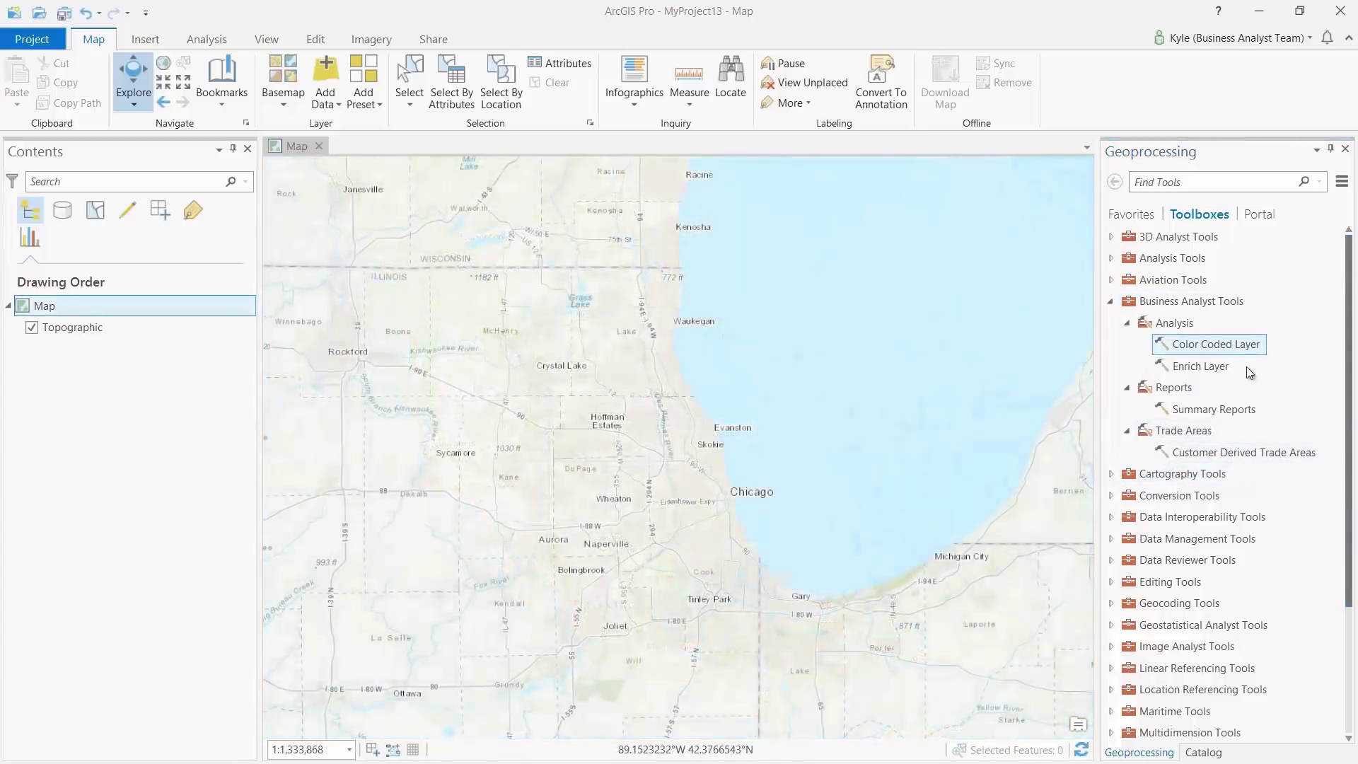
click(1242, 346)
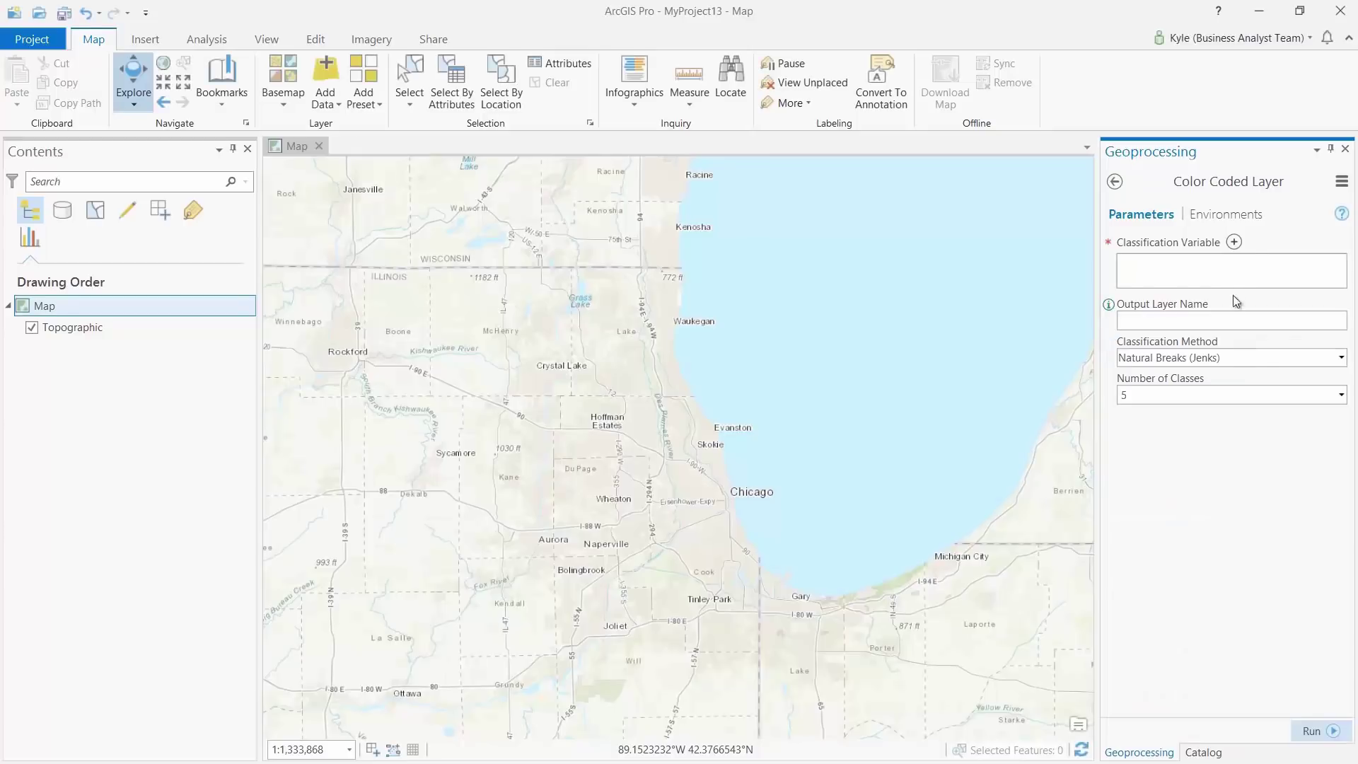
click(1234, 241)
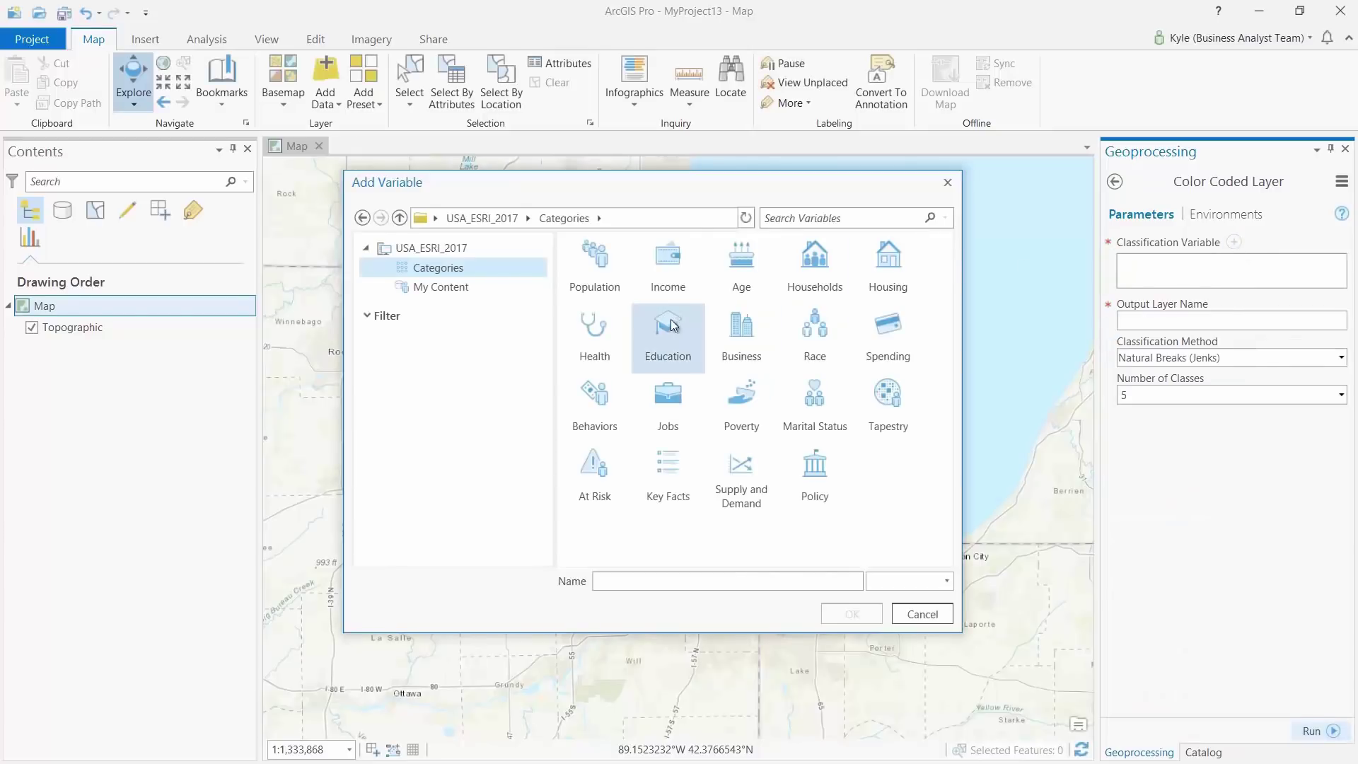
click(665, 273)
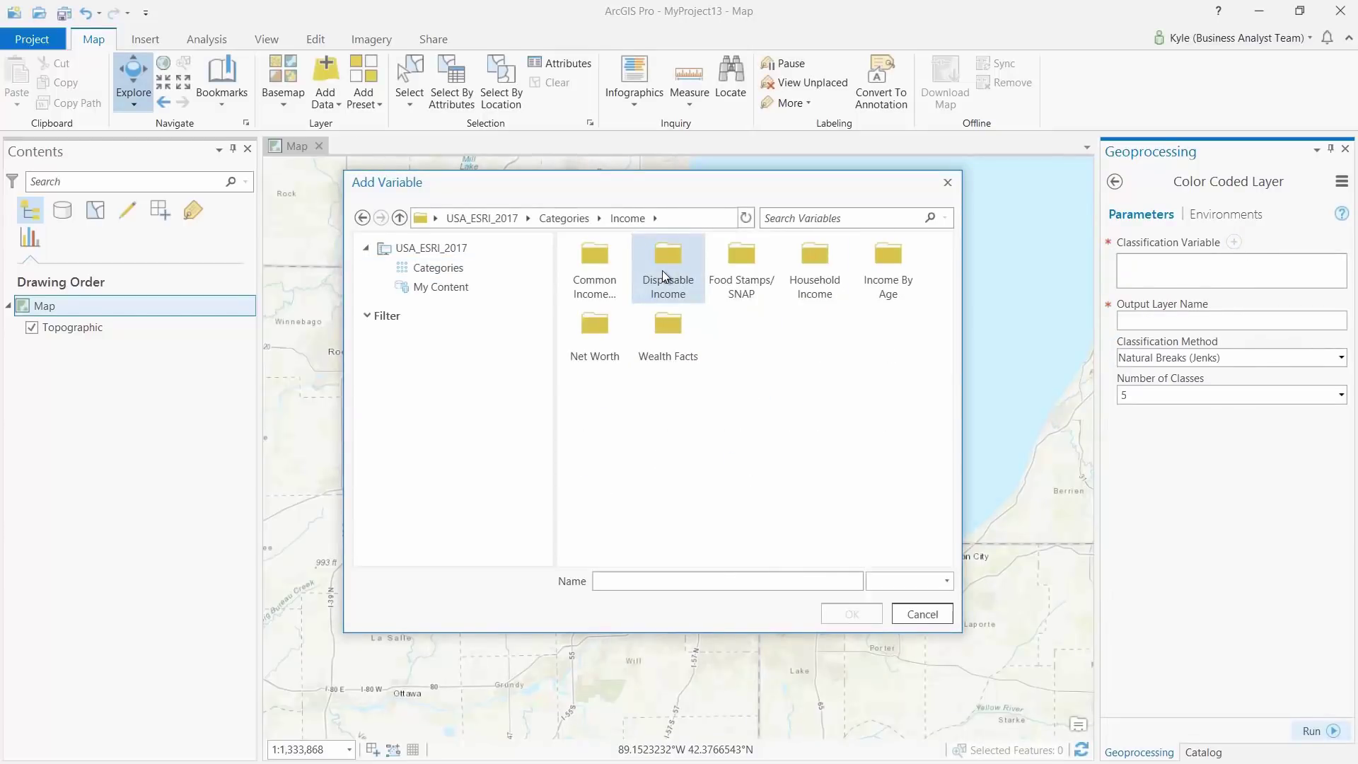
click(662, 270)
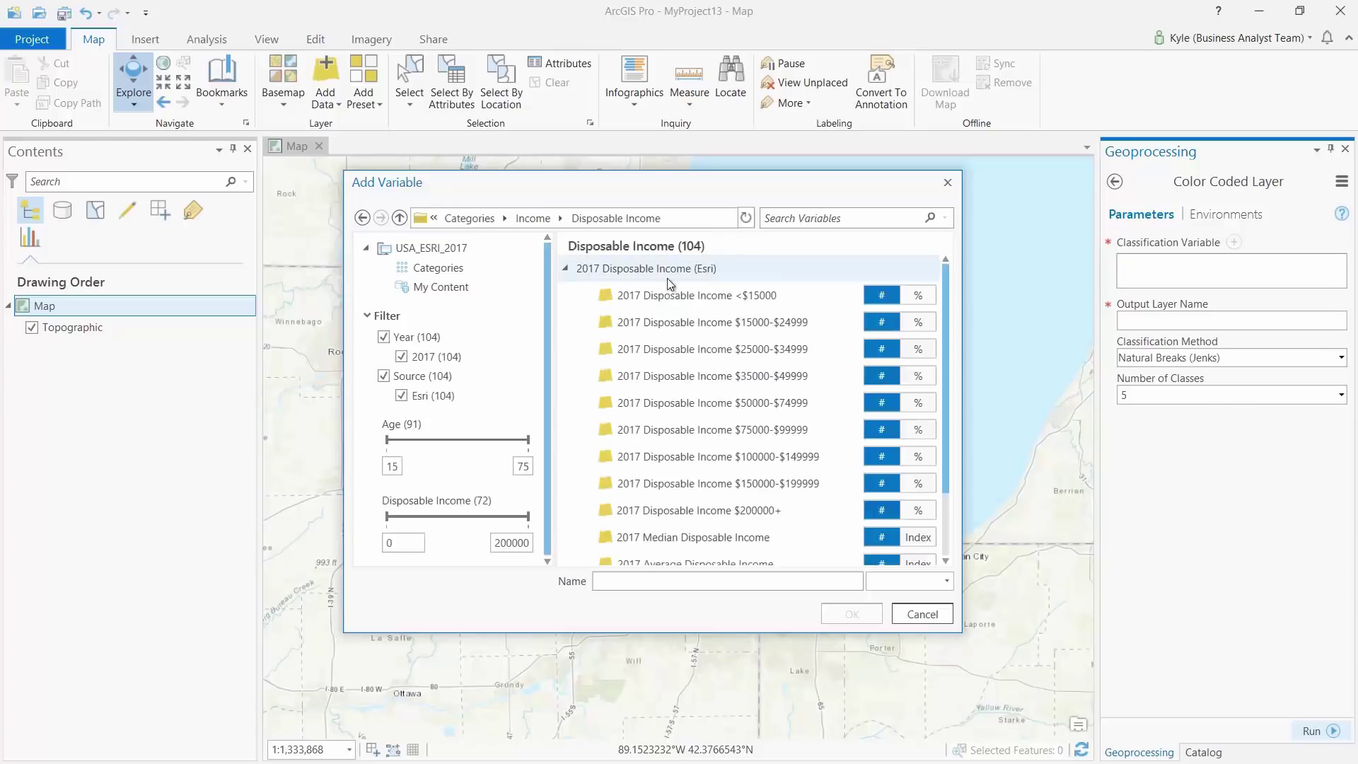
Step: Cap the Disposable Income filter at 191015 and run Color Coded Layer on 2017 HHr 15-24/Disposable Inc $15K-24999 with Natural Breaks (Jenks), 5 classes
click(927, 432)
click(889, 429)
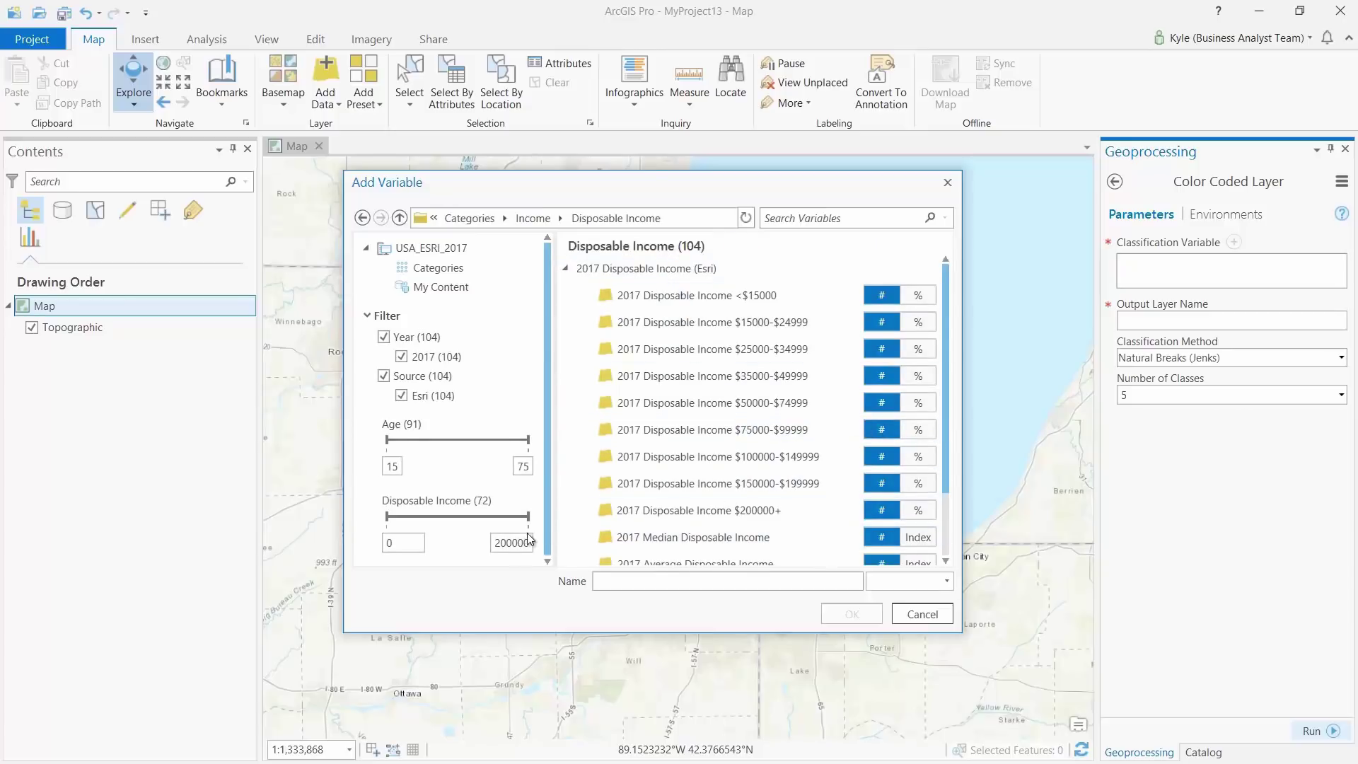
drag(530, 521, 525, 520)
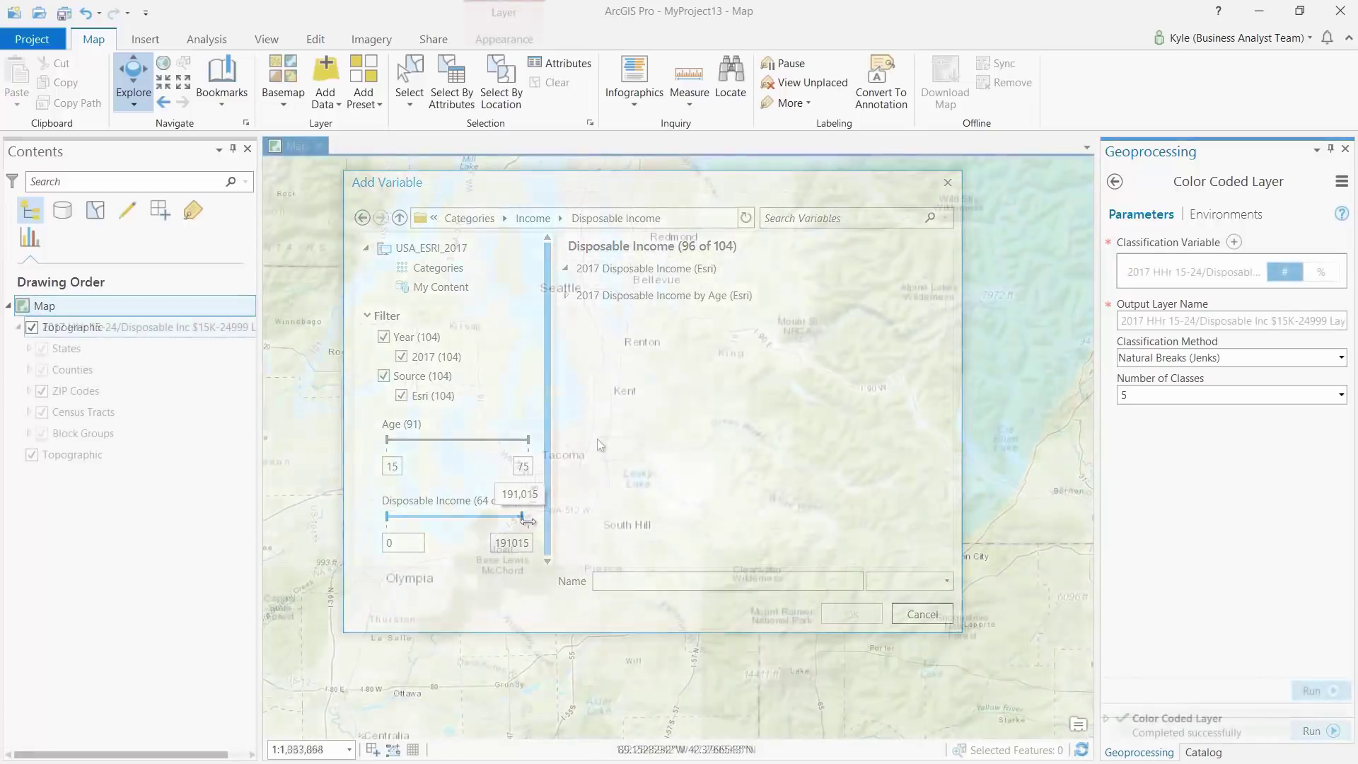
scroll(596, 438, up, 3)
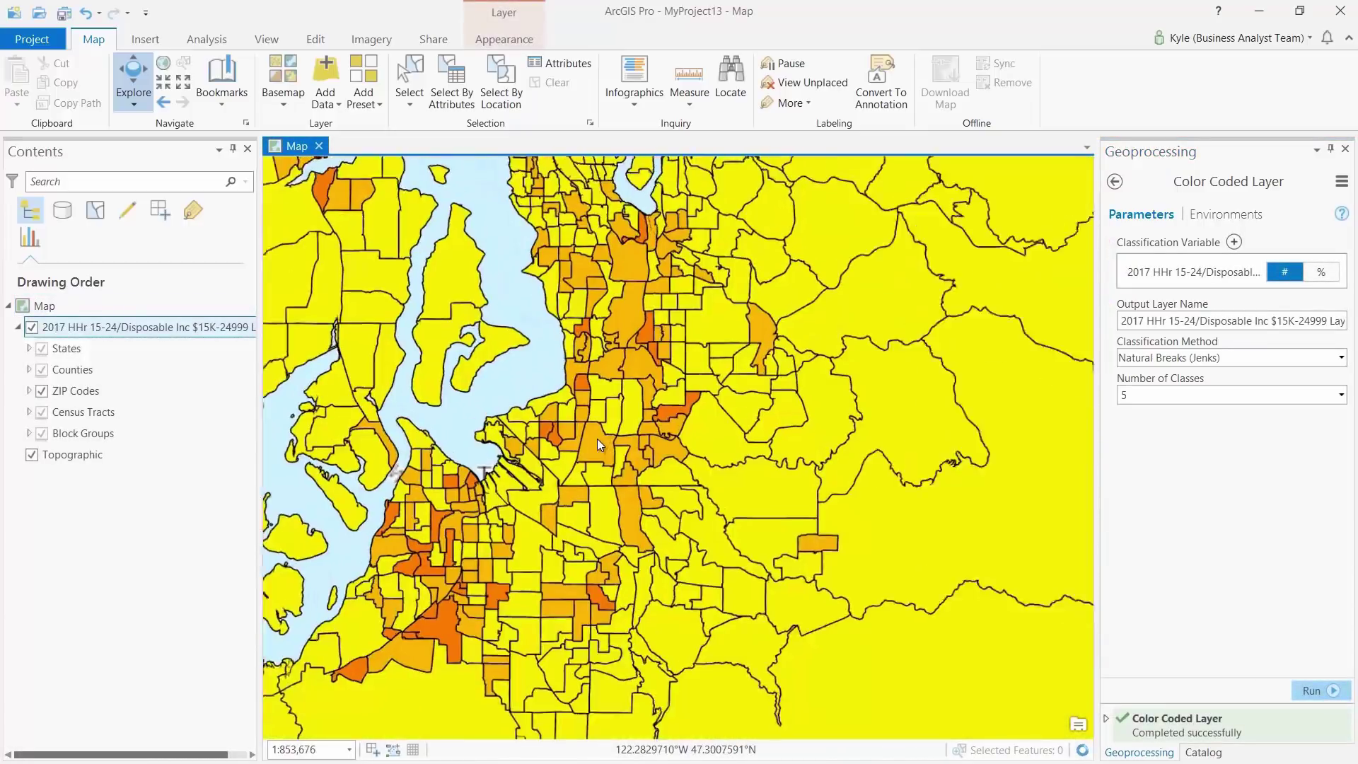
scroll(597, 439, up, 2)
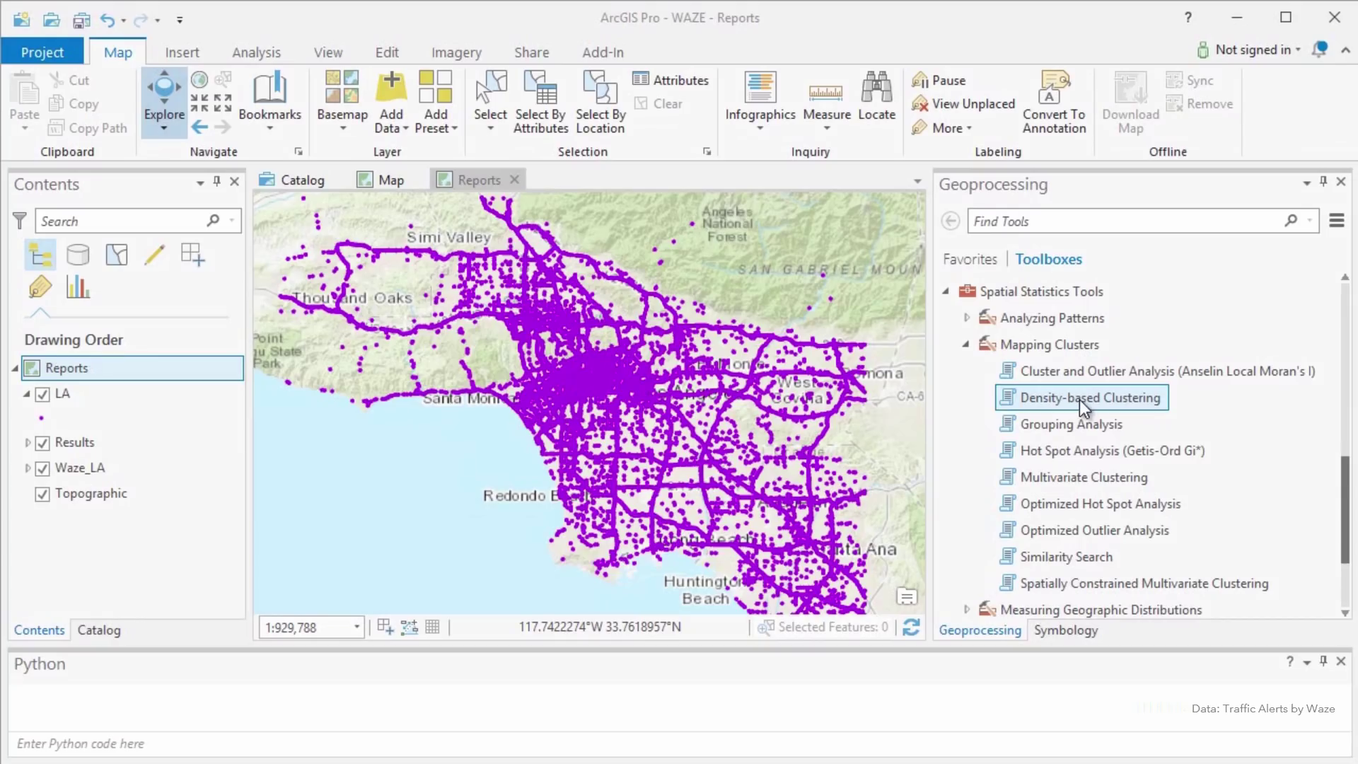
Step: Run Density-based Clustering on the LA points using Defined distance (DBSCAN) with a minimum of 100 features per cluster, and inspect the clusters
double_click(1079, 400)
click(1308, 310)
click(1143, 335)
click(1335, 396)
click(1332, 418)
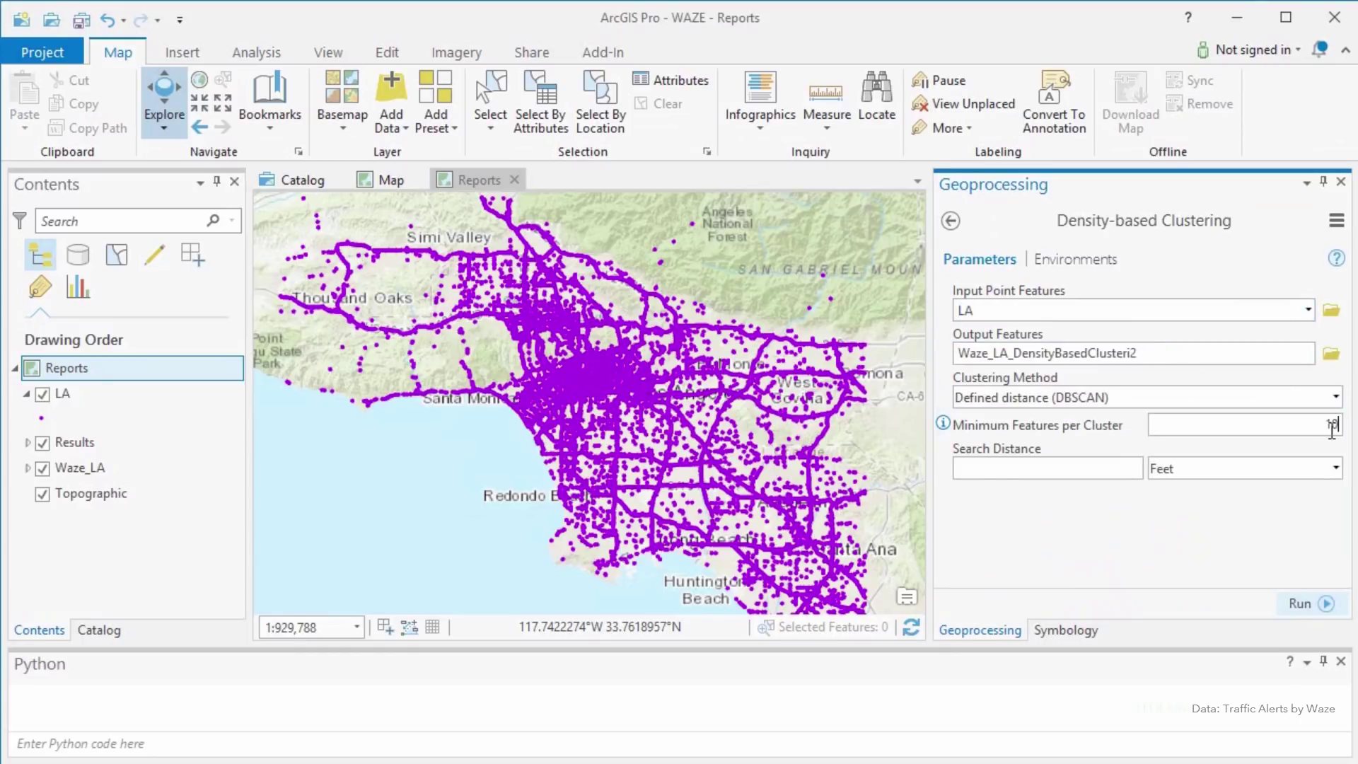
click(1316, 605)
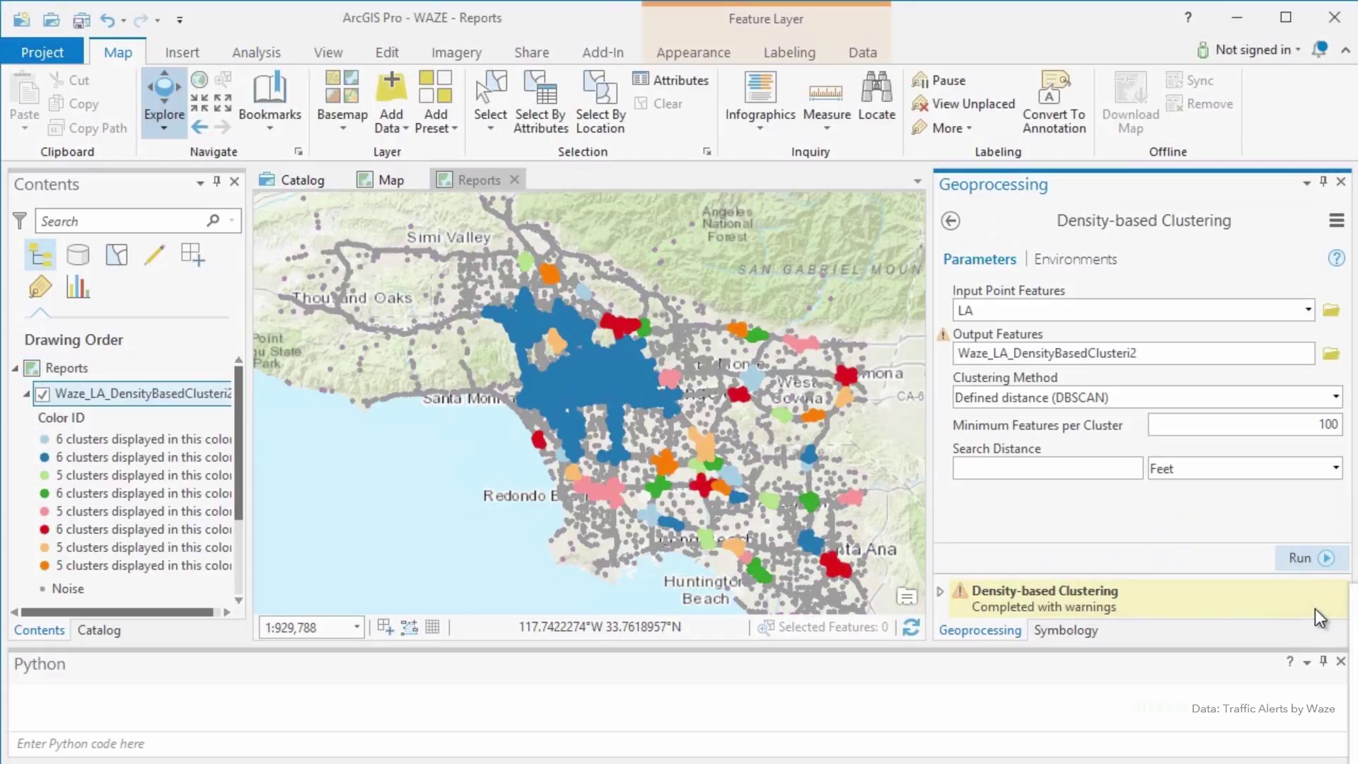
scroll(747, 468, up, 4)
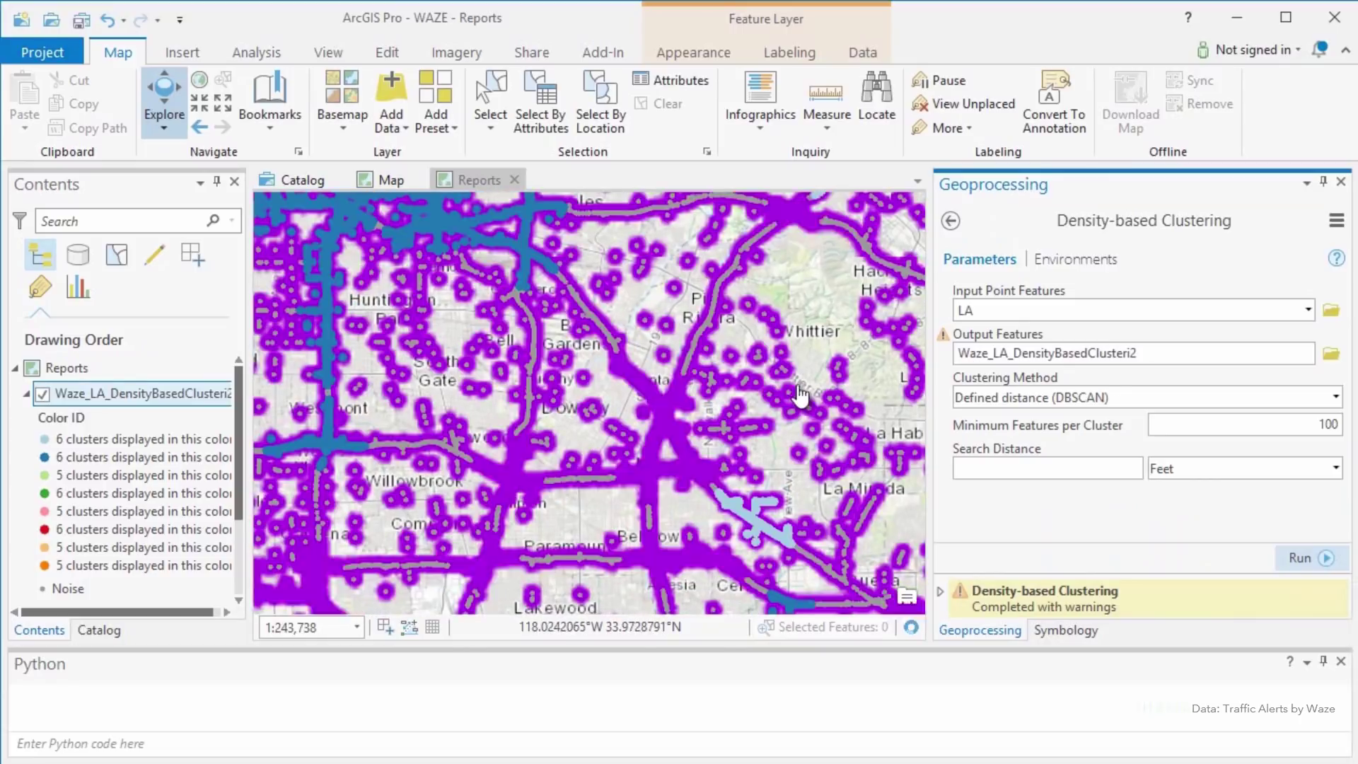
drag(747, 468, 742, 382)
scroll(741, 250, up, 2)
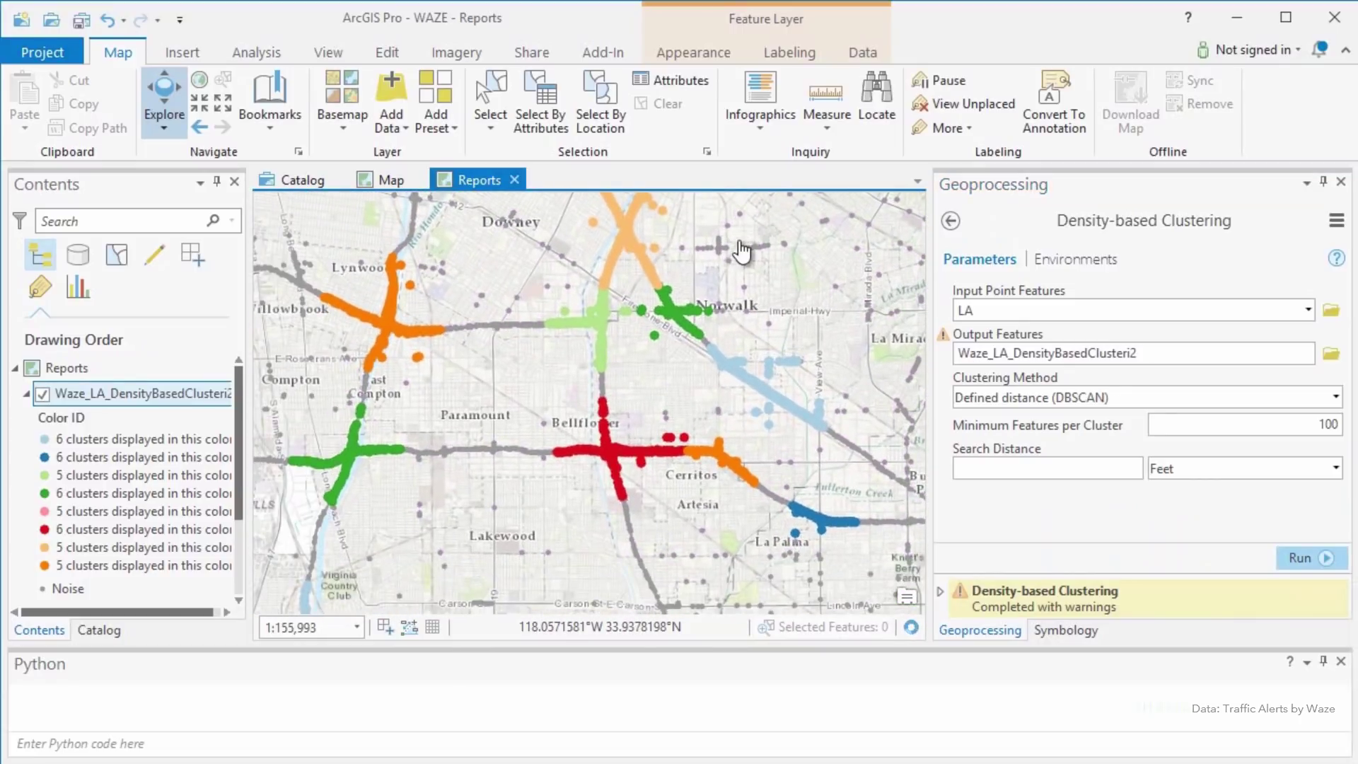
Step: On the Africa map, run Multivariate Clustering on Vulnerability_GroupingAnalys with analysis fields PopDenIdx, ClimateIdx, HHResIdx and GovIdx
click(385, 179)
click(954, 222)
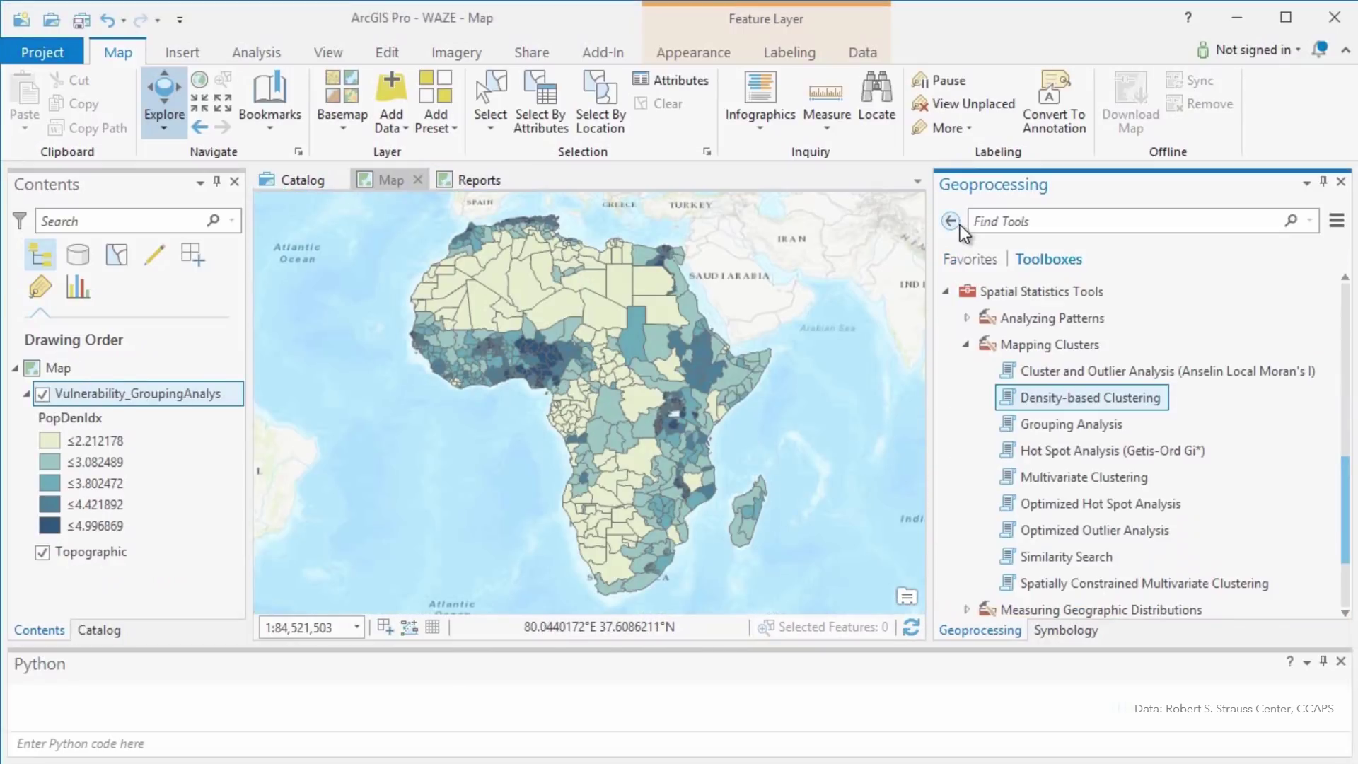
click(1063, 476)
click(1308, 310)
click(1218, 335)
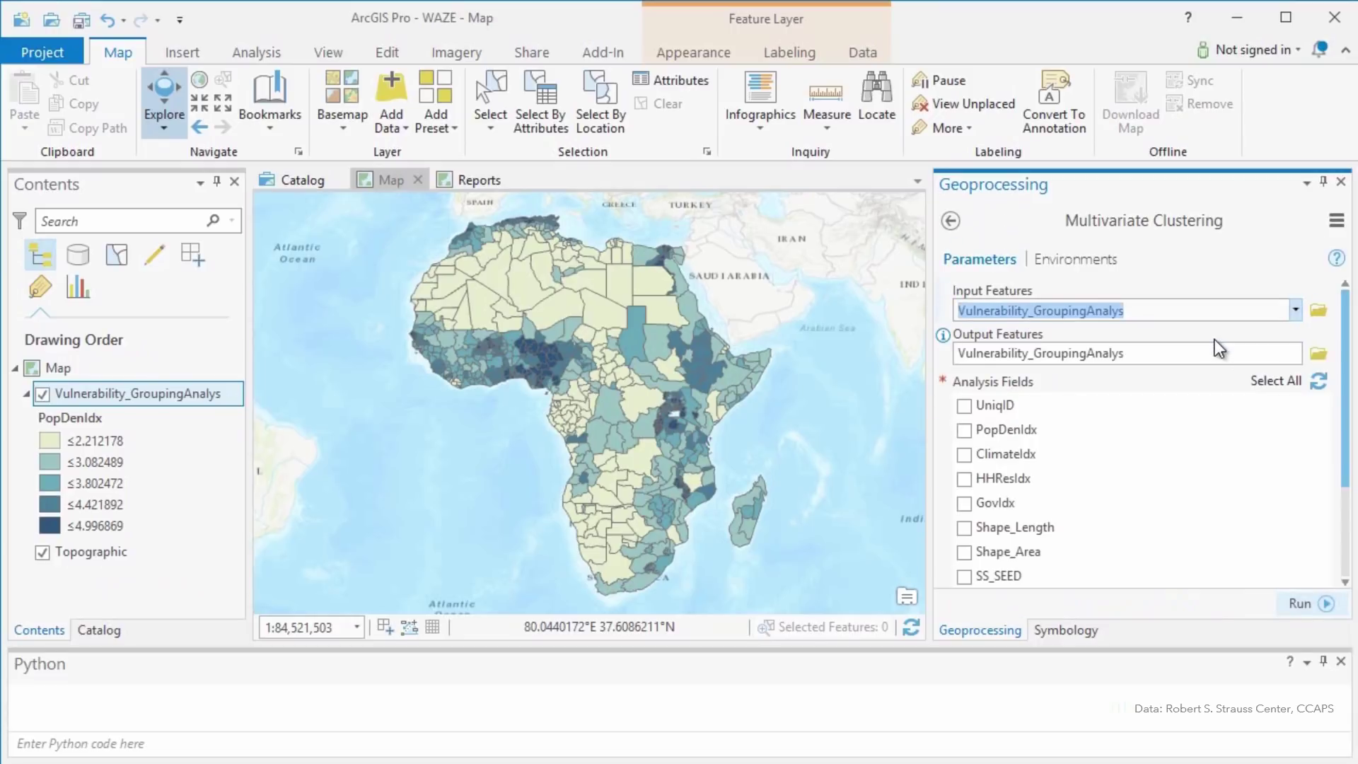
click(964, 428)
click(964, 453)
click(964, 478)
click(964, 502)
click(1302, 602)
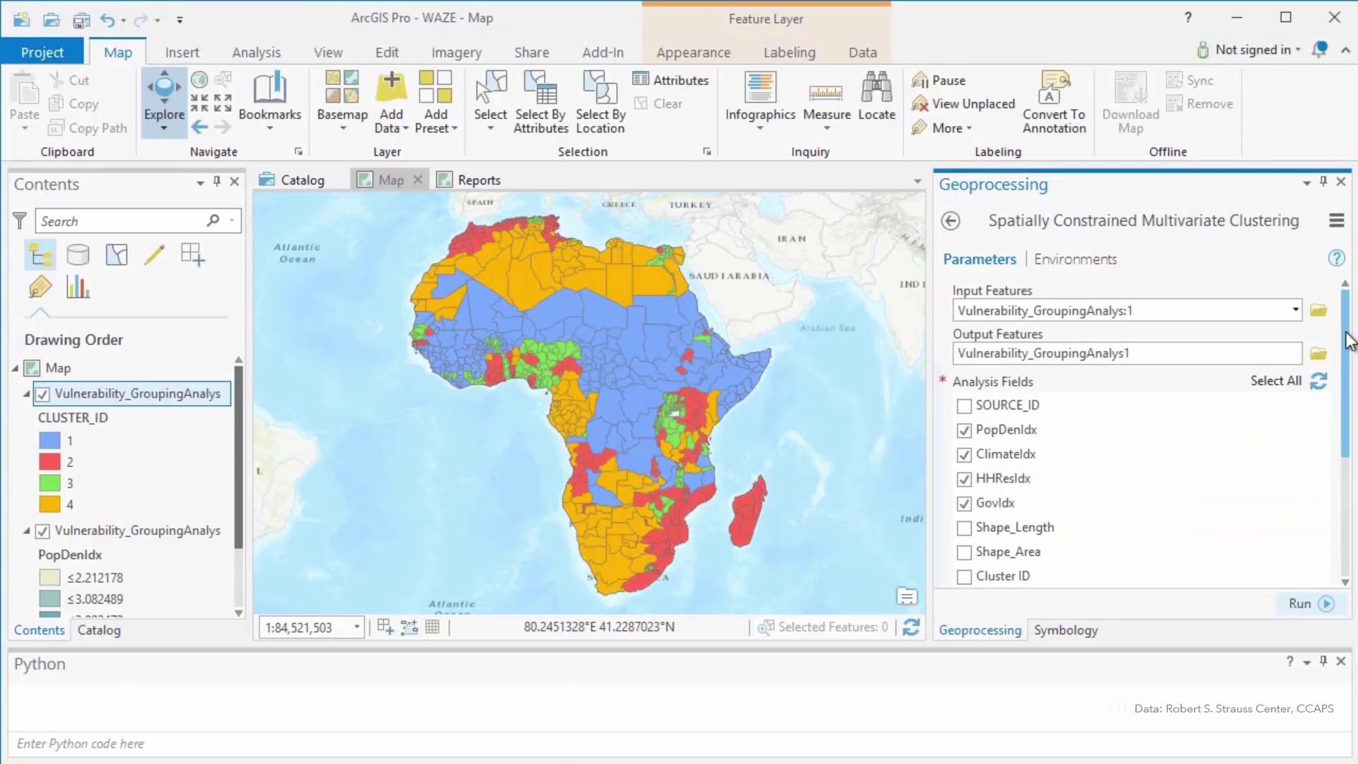
Step: Run Spatially Constrained Multivariate Clustering on the same four index fields with Contiguity edges corners, and open an enlarged view of its box-plots chart
scroll(1325, 487, down, 5)
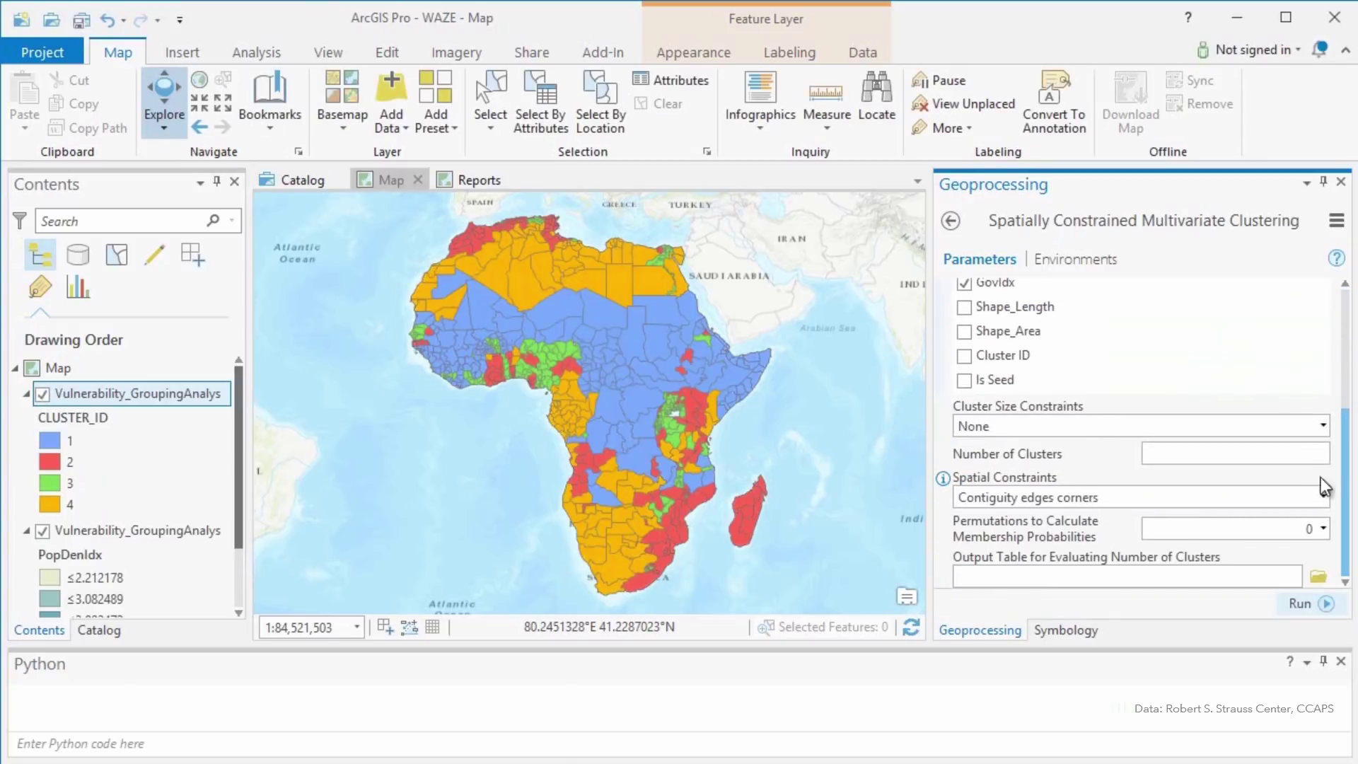
click(1308, 453)
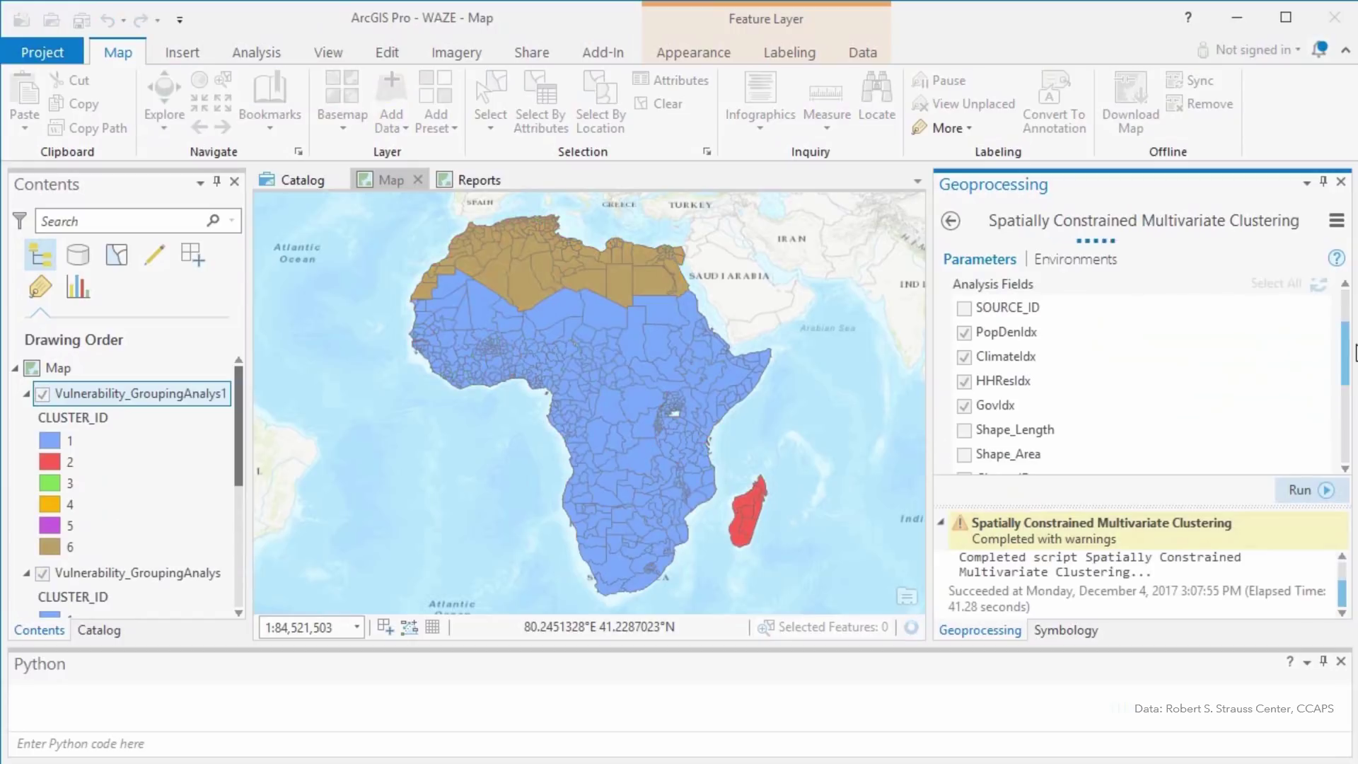
click(71, 288)
double_click(103, 421)
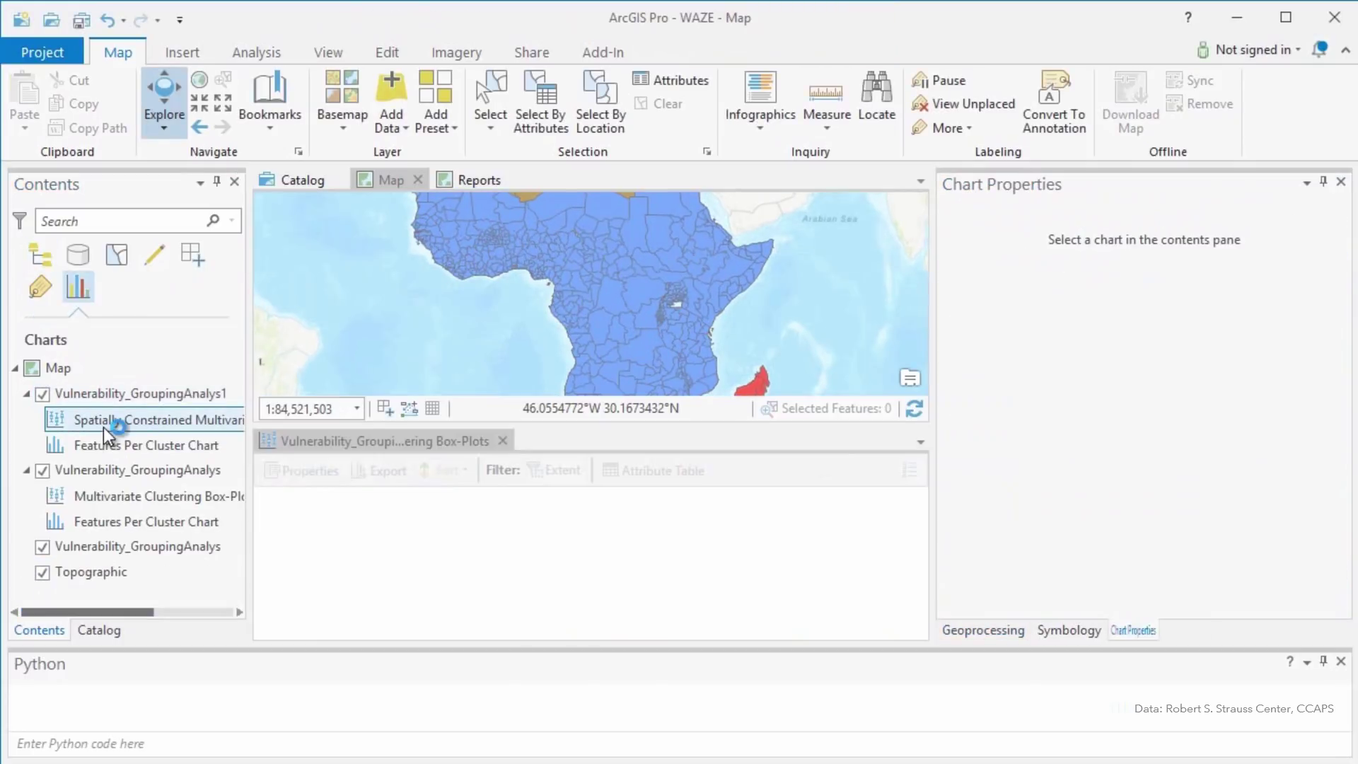
drag(489, 436, 591, 295)
click(1110, 447)
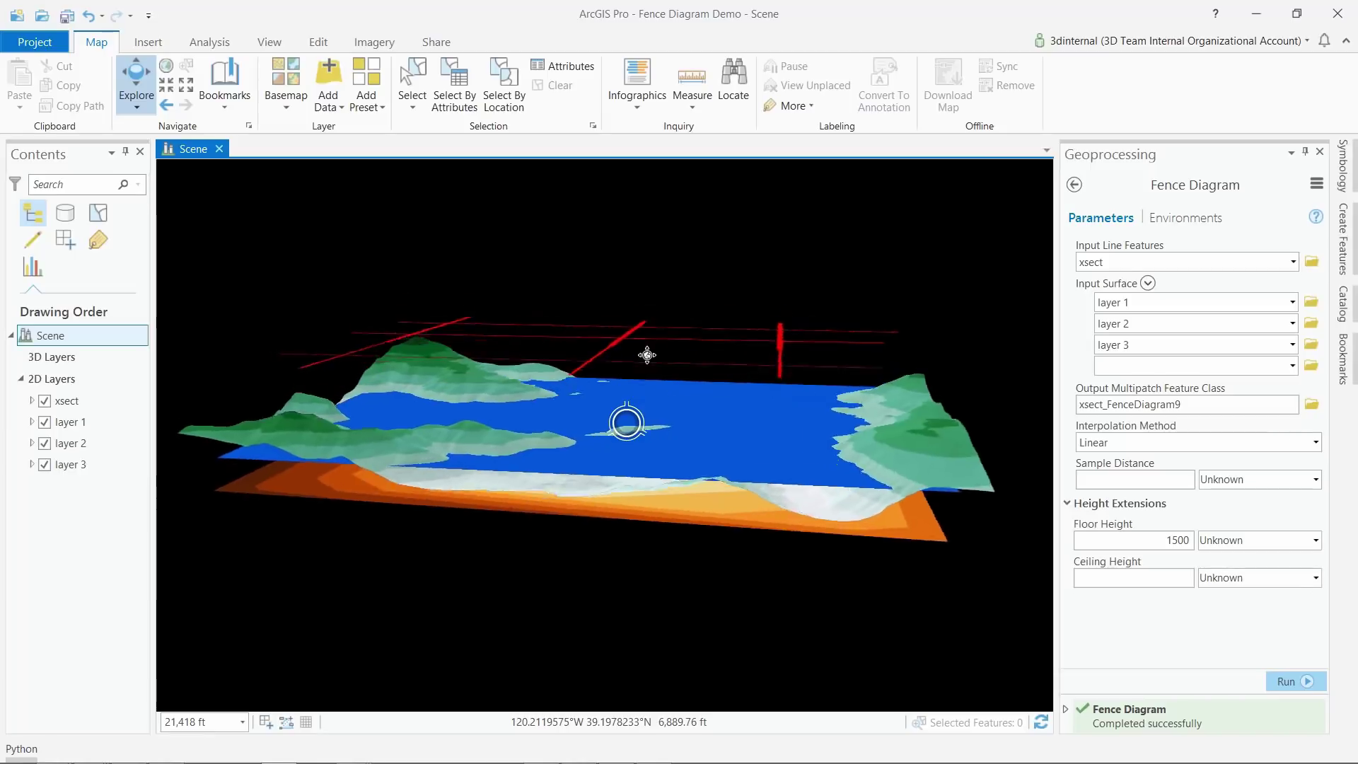
Step: Generate a Fence Diagram along xsect through layer 1, layer 2 and layer 3 with a floor height of 1500, and display only the resulting layer
drag(643, 352, 628, 434)
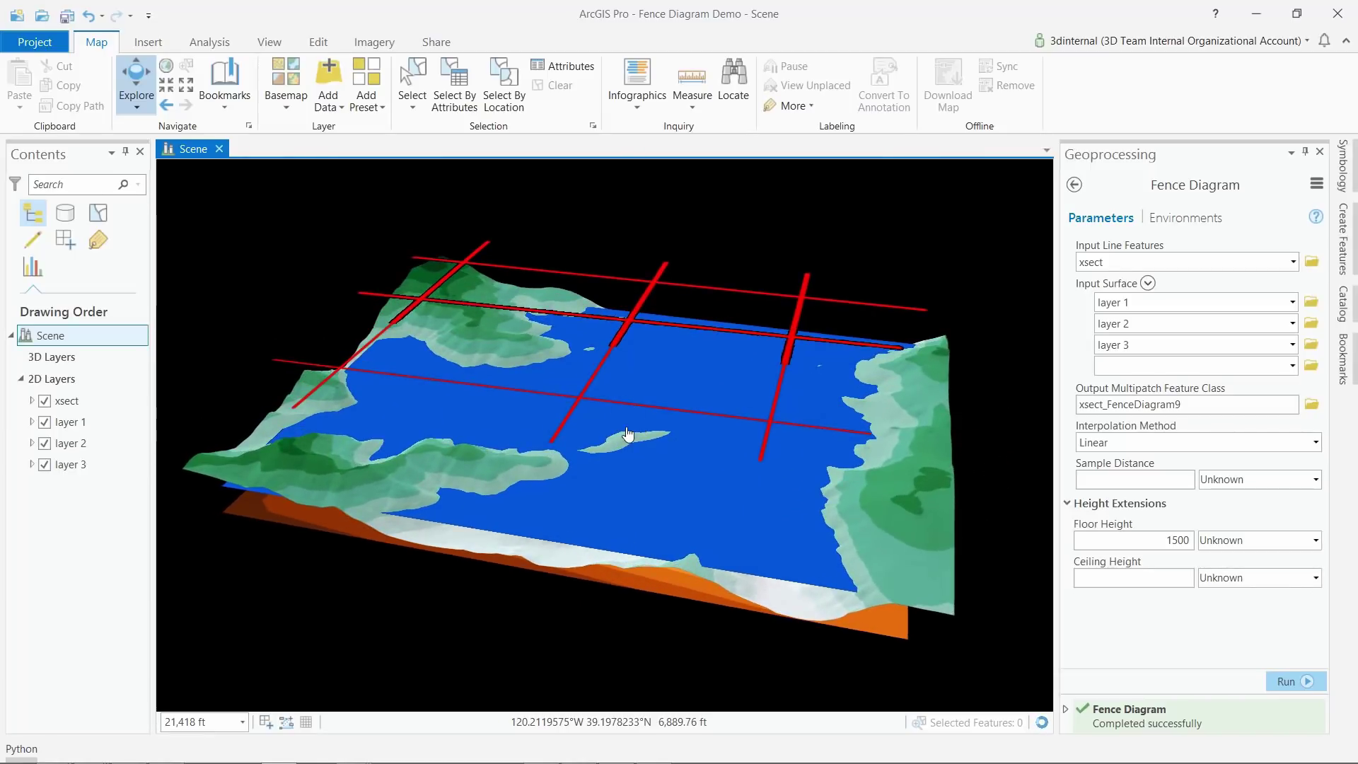
click(1279, 680)
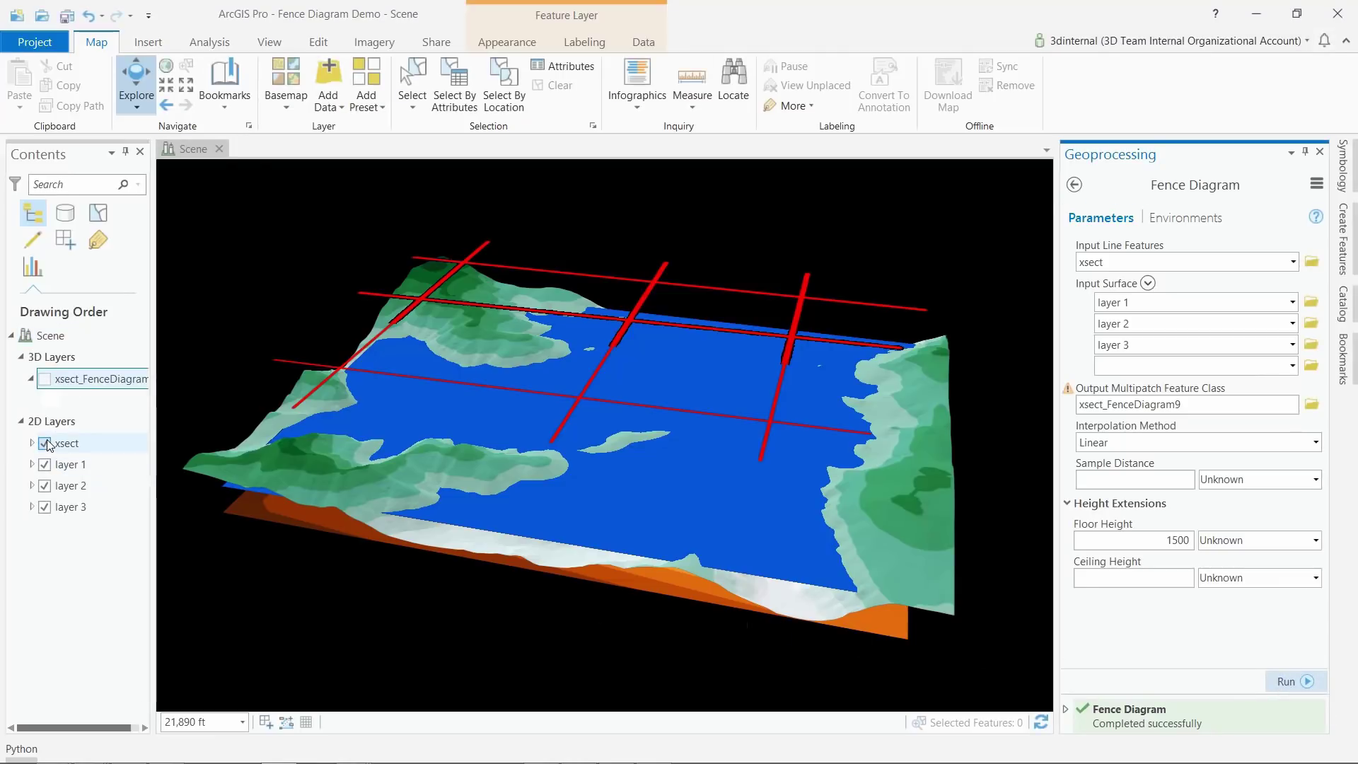
ctrl+click(45, 443)
click(45, 380)
Step: Symbolize the fence diagram layer with Unique Values based on the Top field
right_click(78, 380)
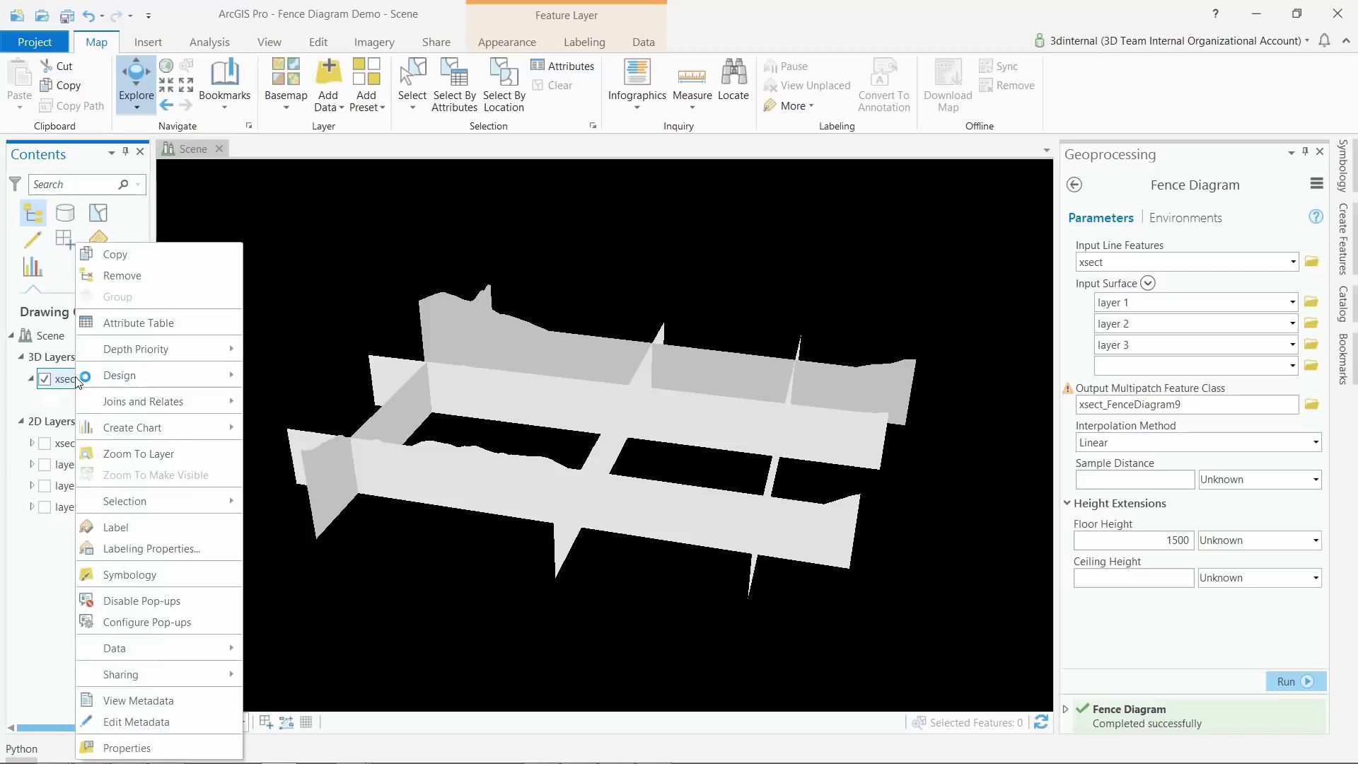
click(188, 576)
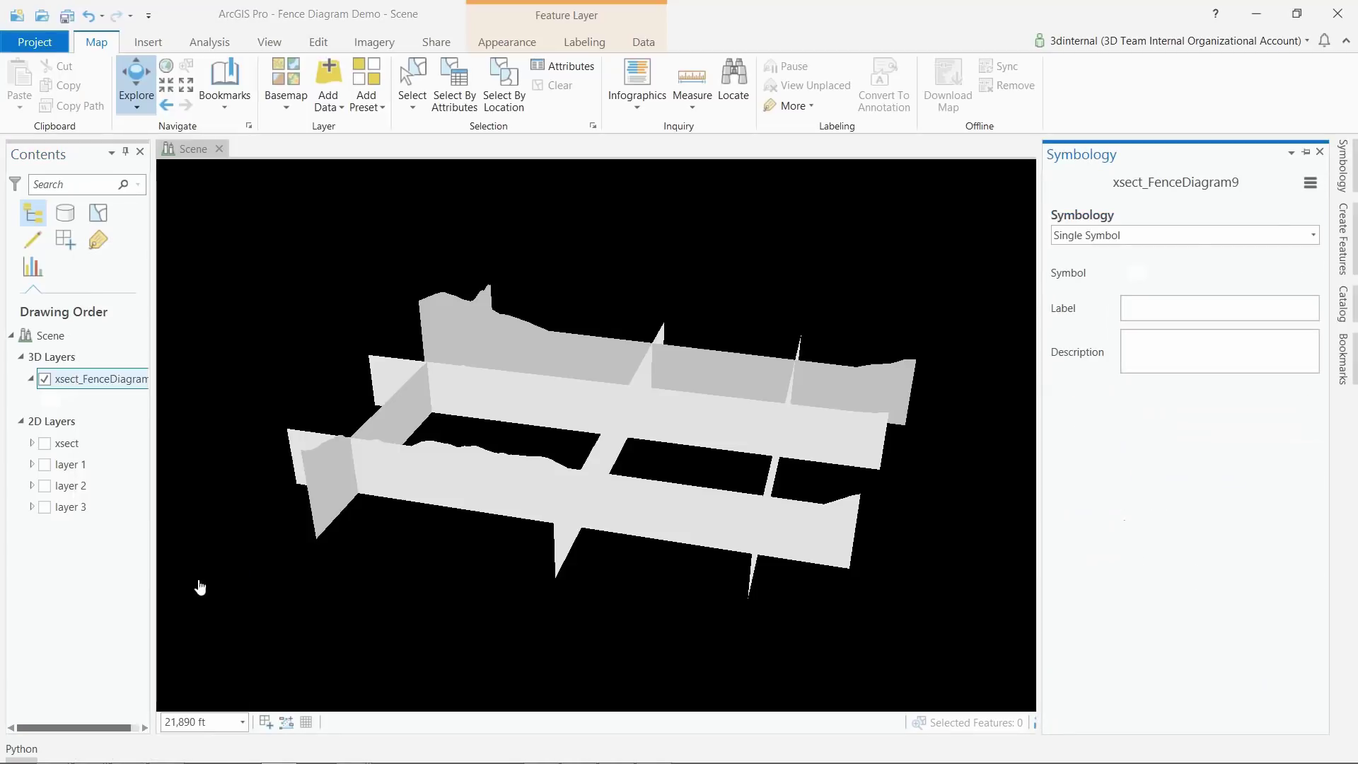
click(1310, 235)
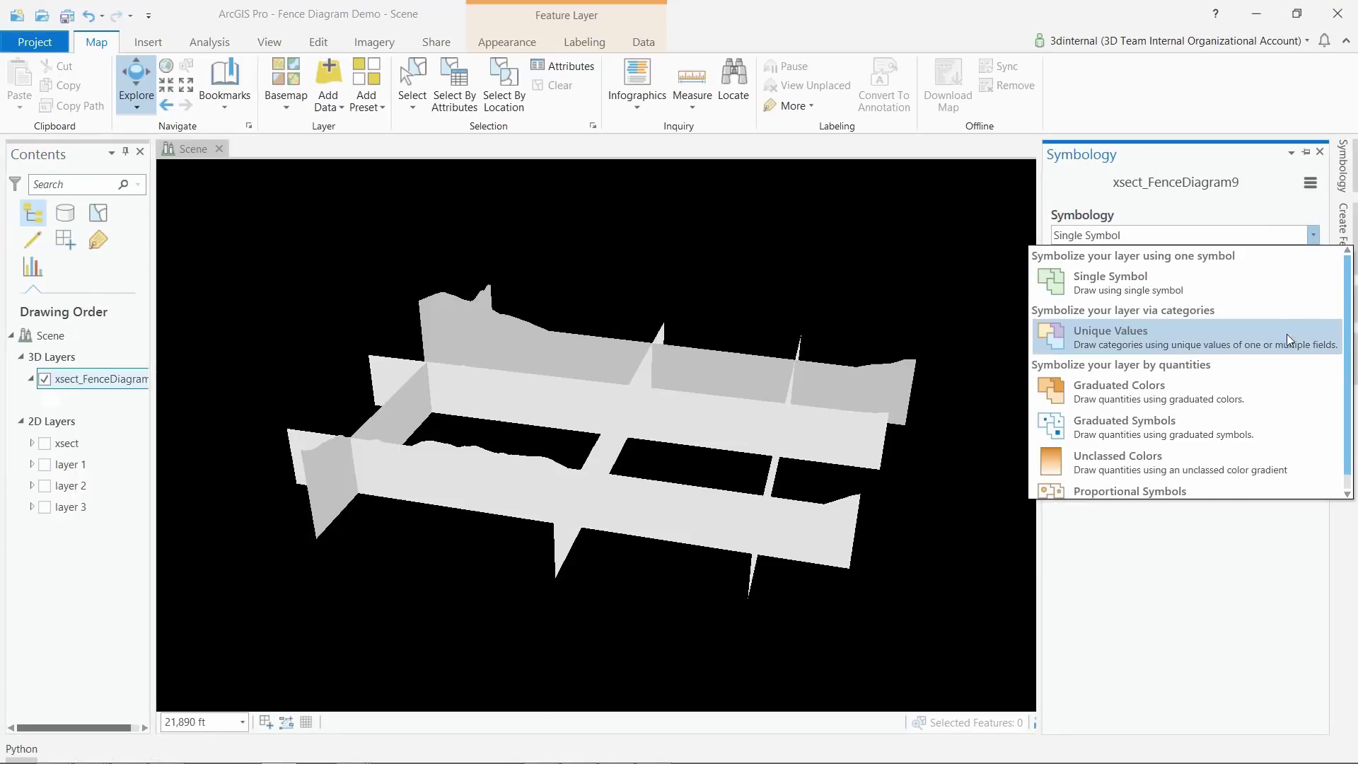
click(1287, 334)
click(1287, 289)
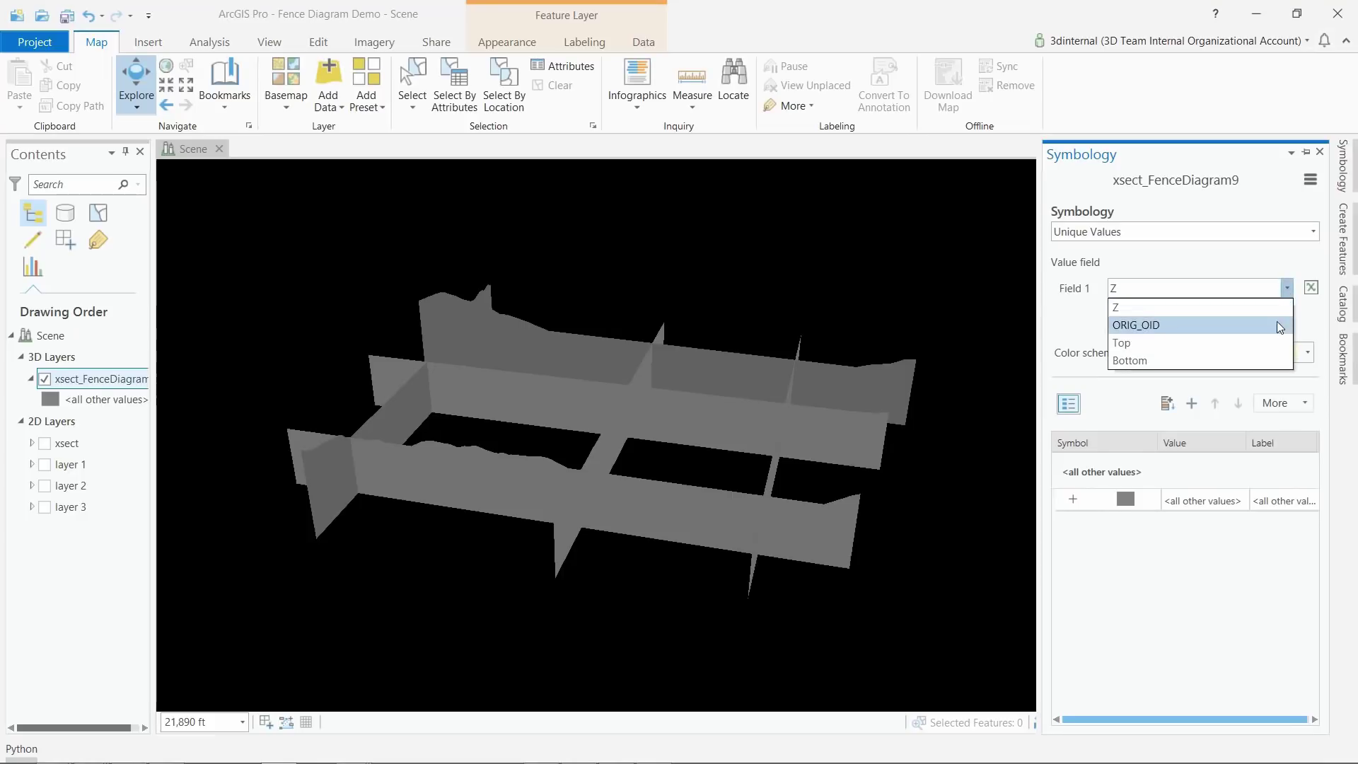
click(1271, 342)
Step: Add Bottom as the second value field of the fence diagram's symbology and apply a darker, more saturated color scheme
click(1144, 319)
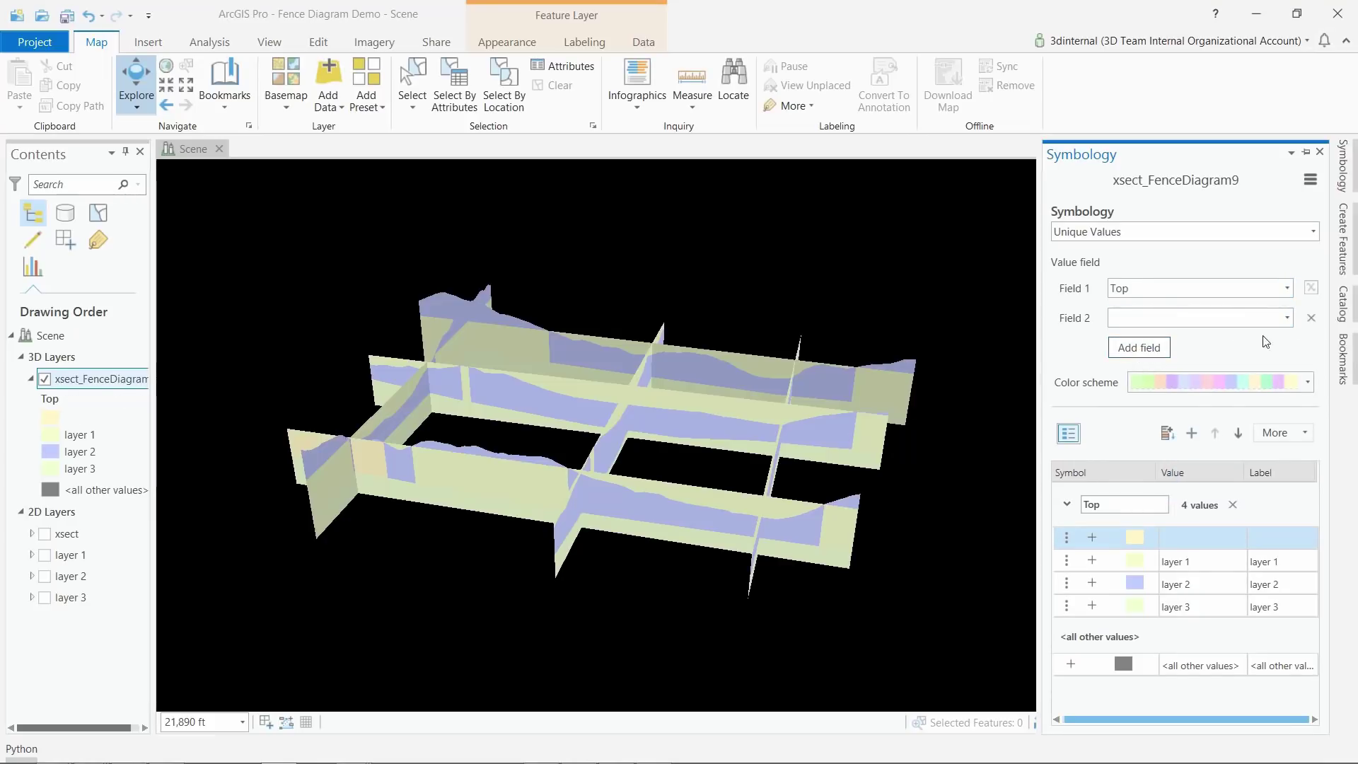
click(1286, 320)
click(1267, 367)
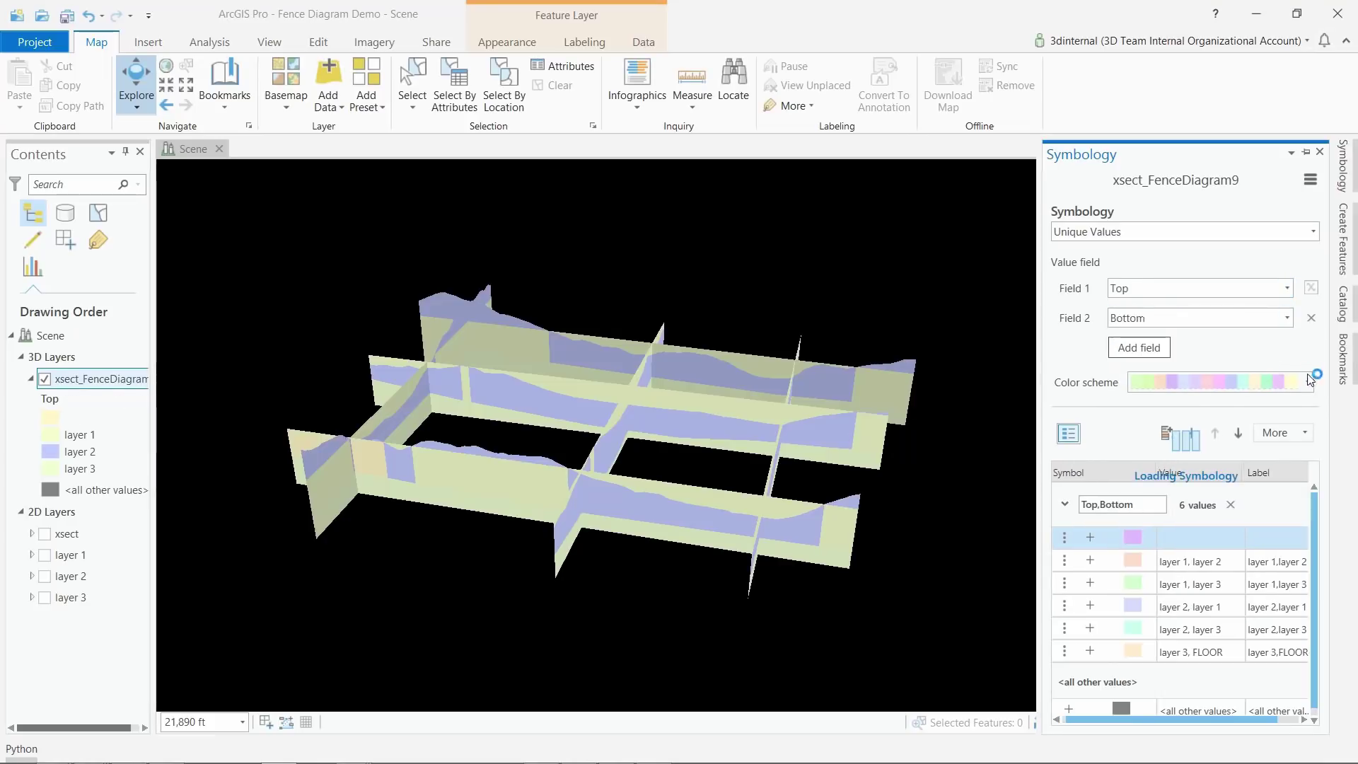
click(1309, 381)
click(1277, 400)
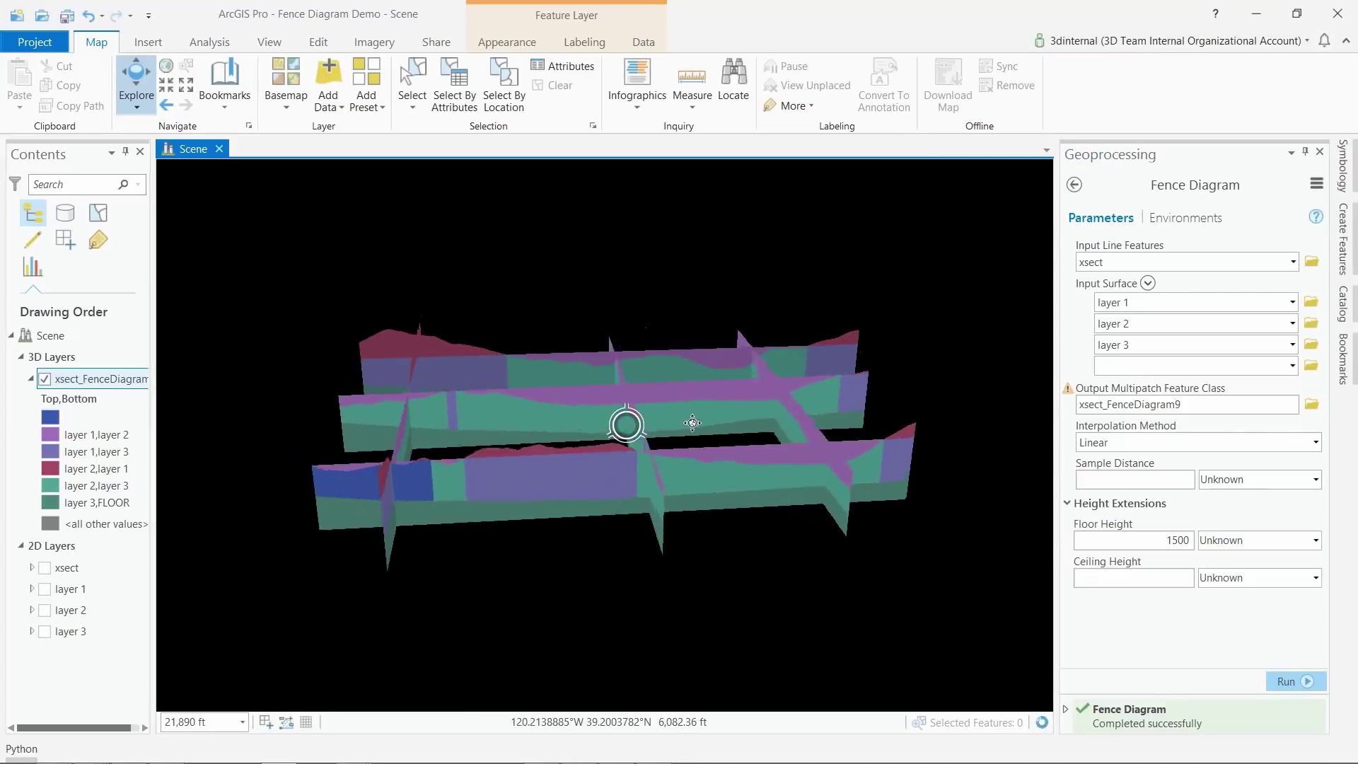
drag(693, 423, 631, 448)
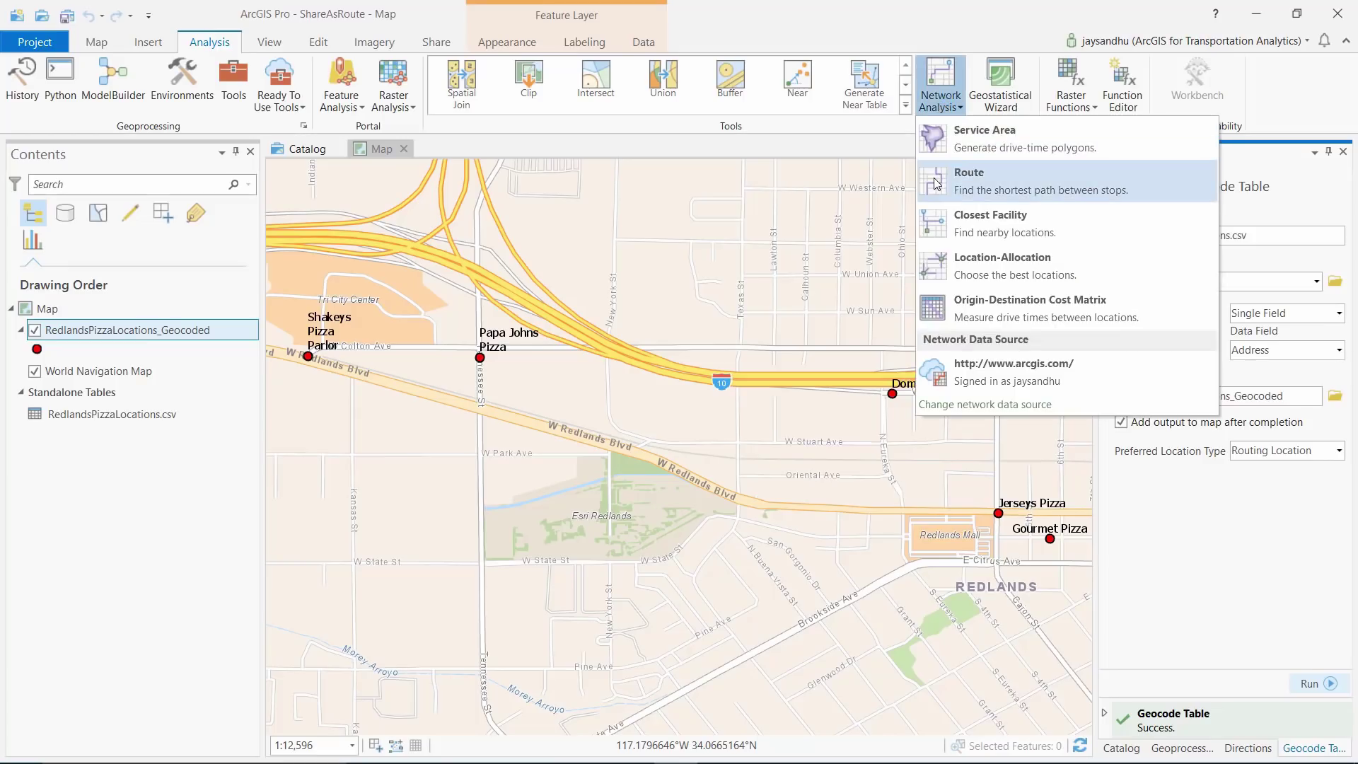
Step: Create a Route network analysis layer and rename it DeliveryRoute
click(955, 172)
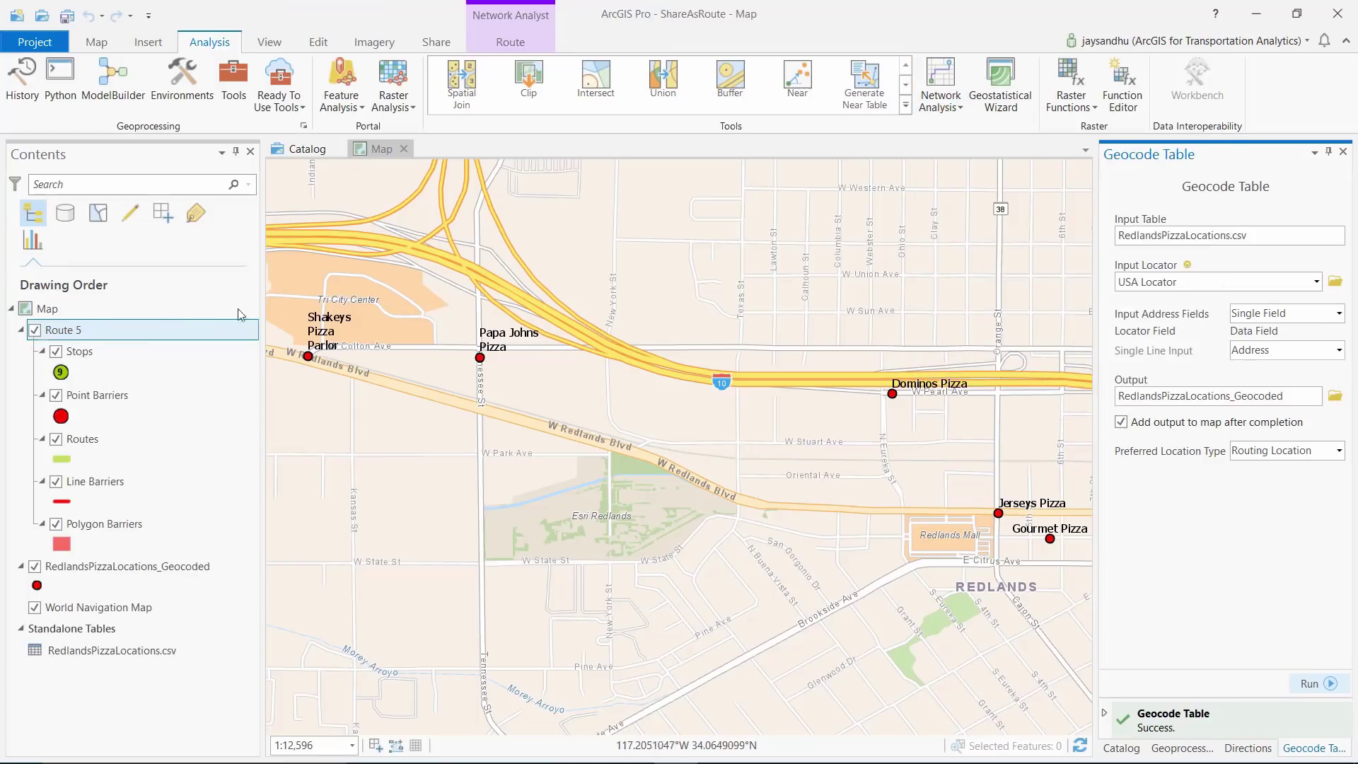
click(84, 338)
text(DeliveryRoute)
key(Return)
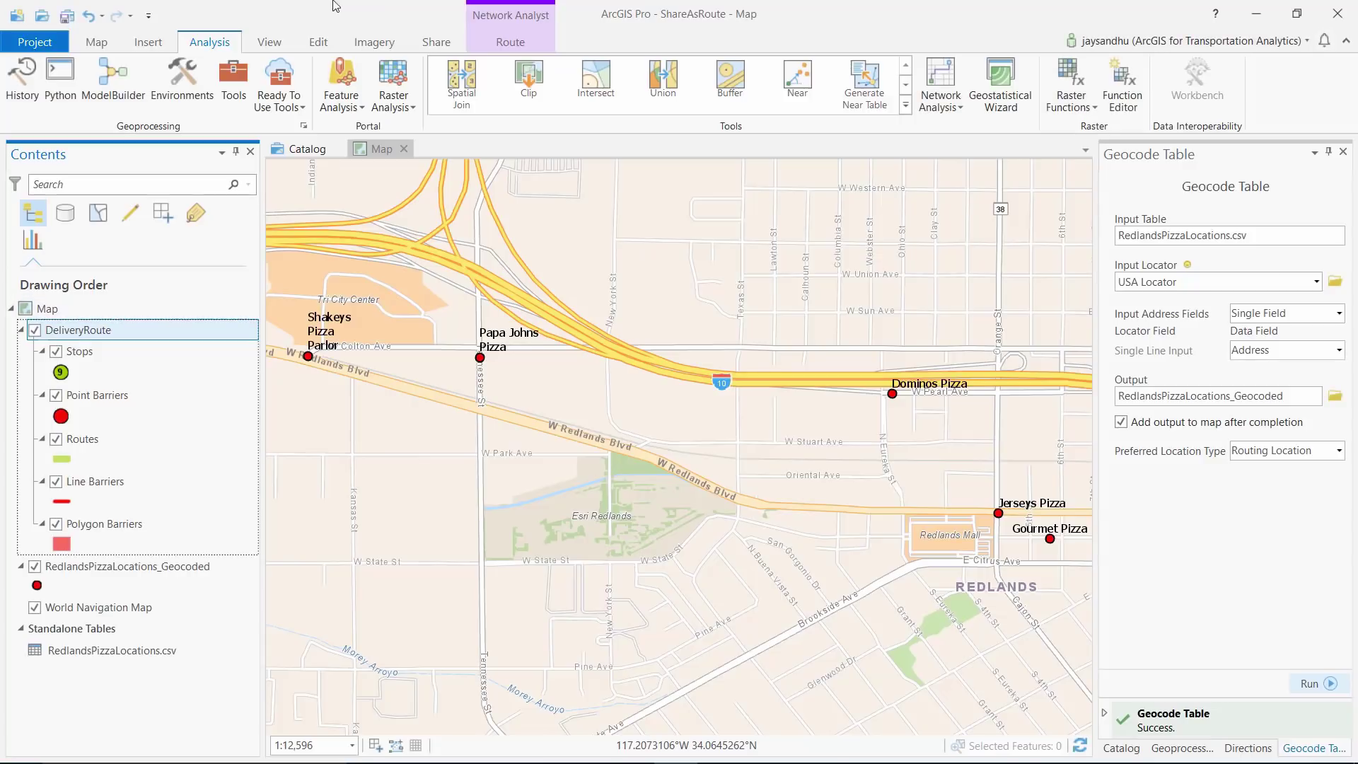
Step: Import RedlandsPizzaLocations_Geocoded as the Stops of DeliveryRoute, using geometry and a 5000-meter search tolerance
click(512, 43)
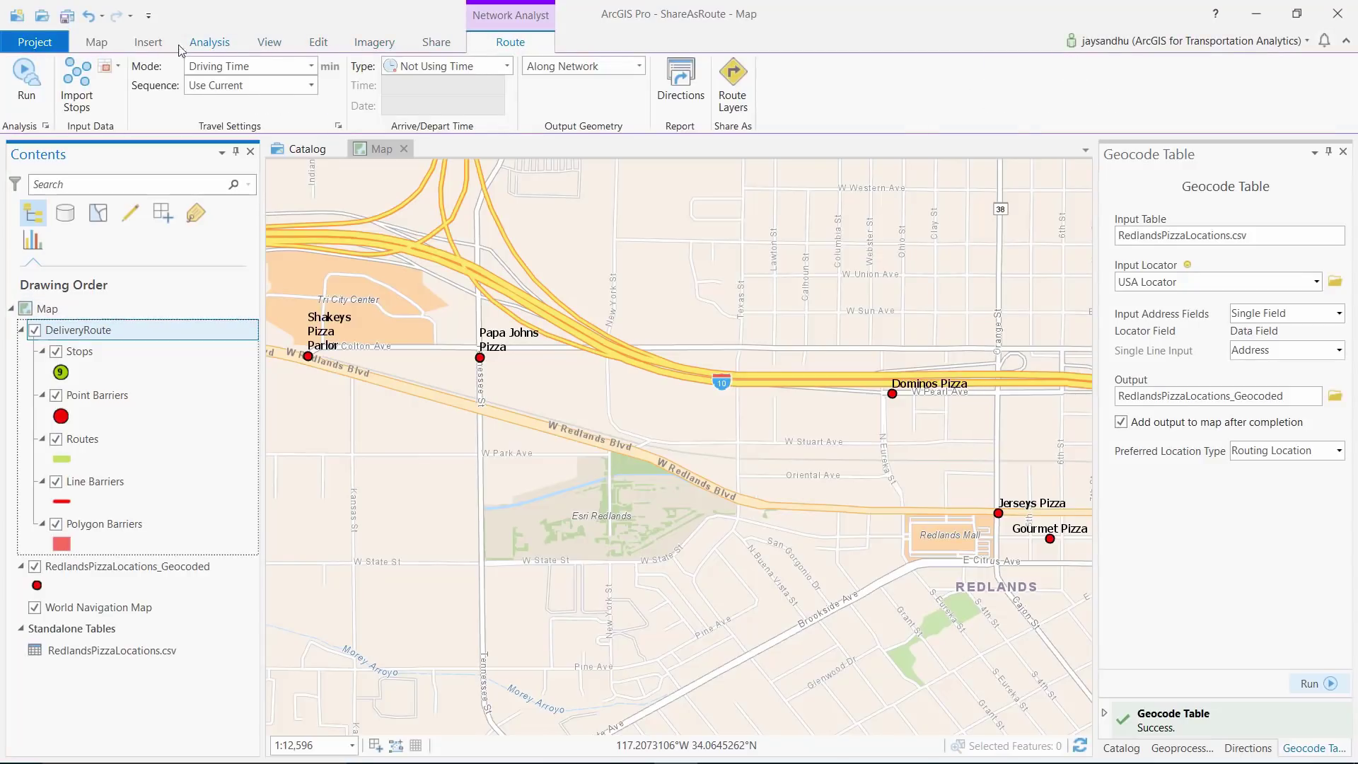
click(69, 80)
click(1307, 722)
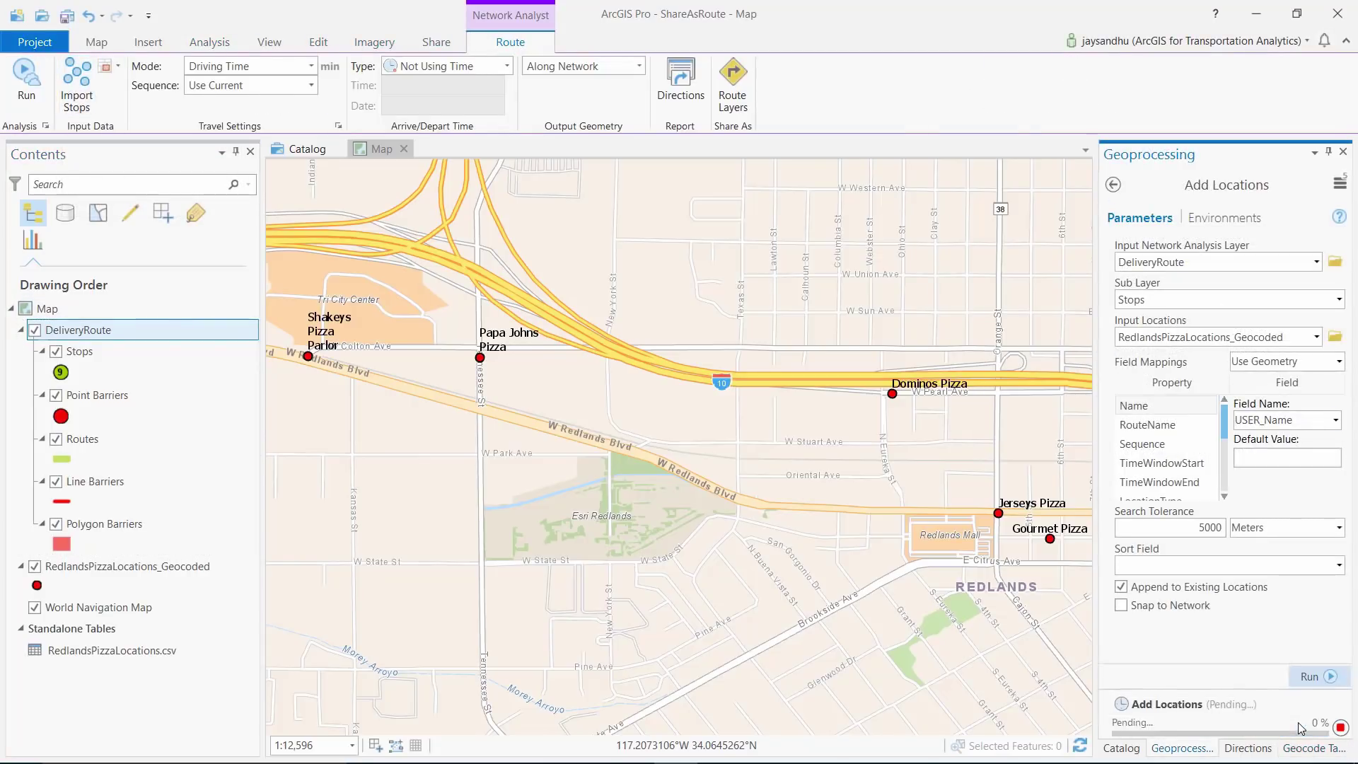
Step: Set the DeliveryRoute stop sequence to Find Best and solve the route
click(311, 86)
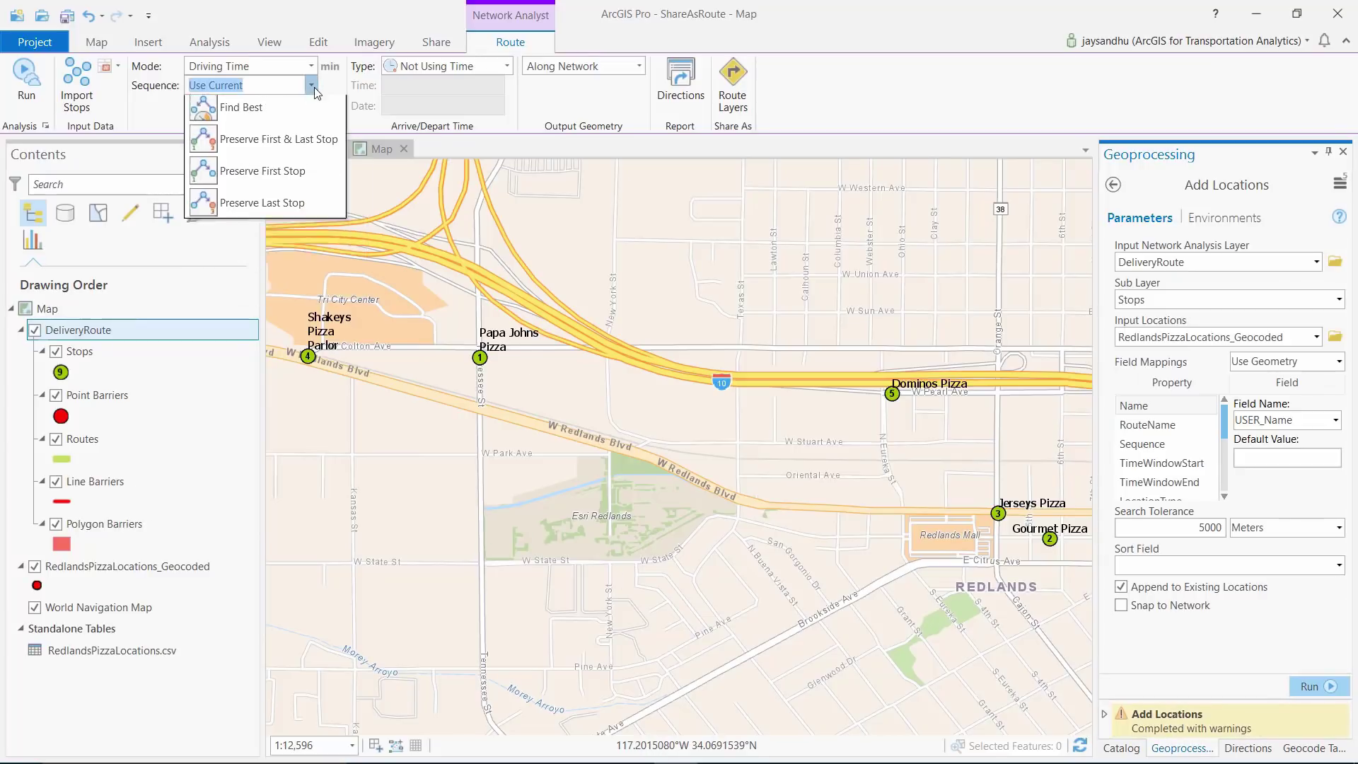
click(240, 144)
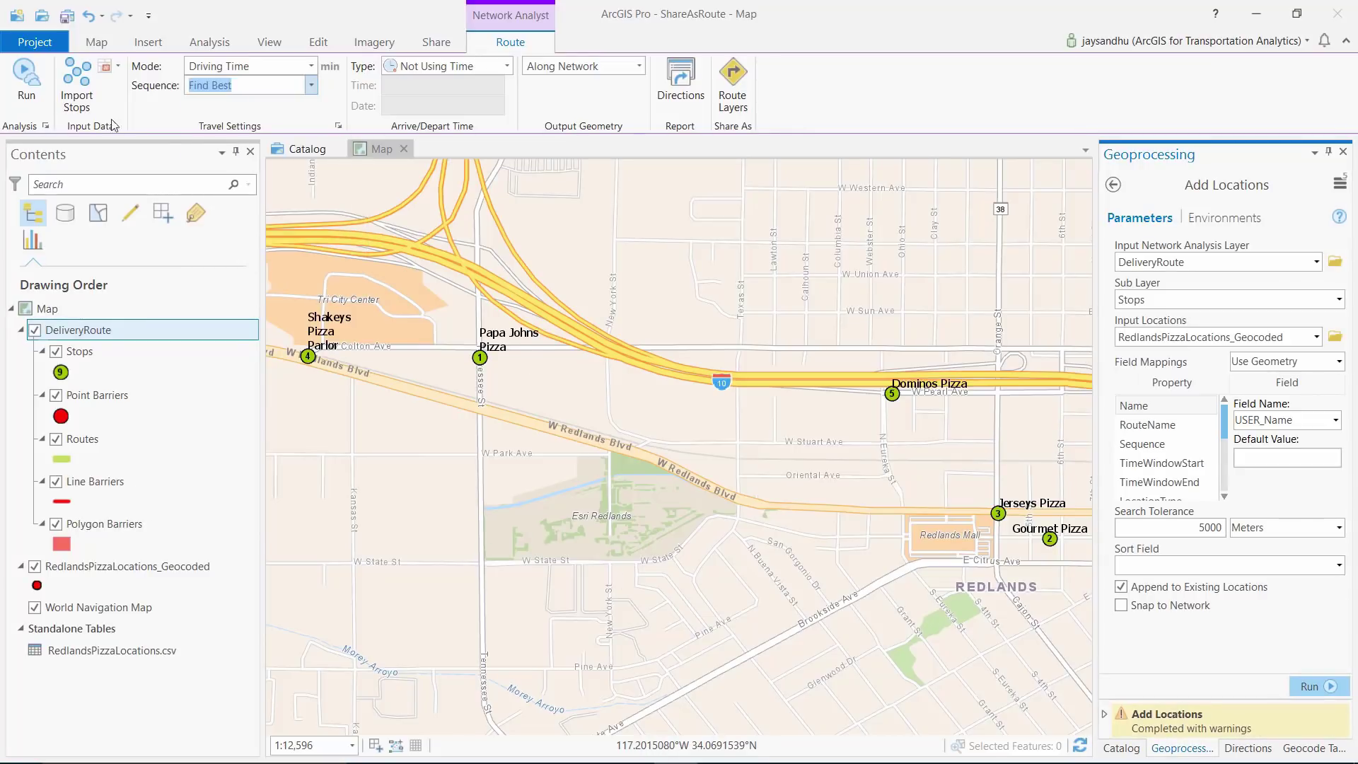
click(16, 82)
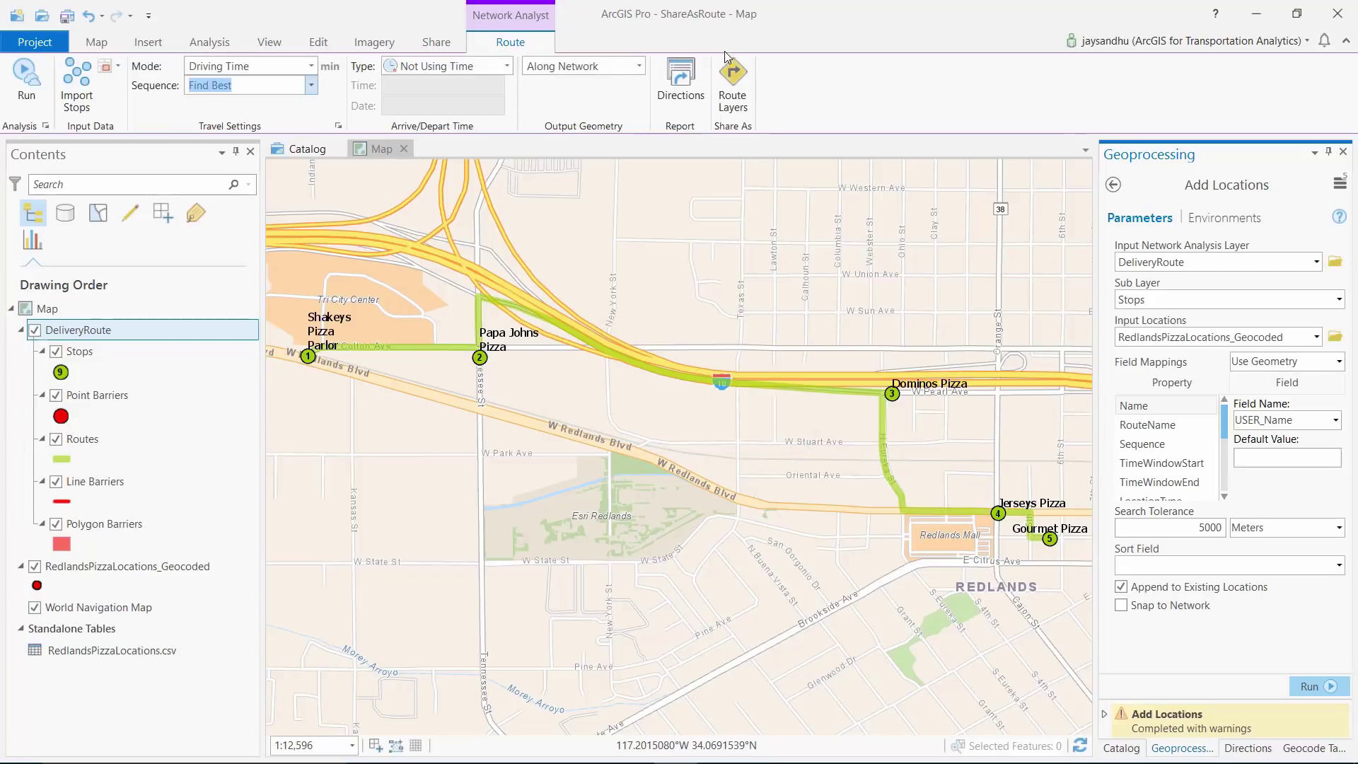
Step: Share DeliveryRoute as route layers with the summary "Delivery"
click(734, 77)
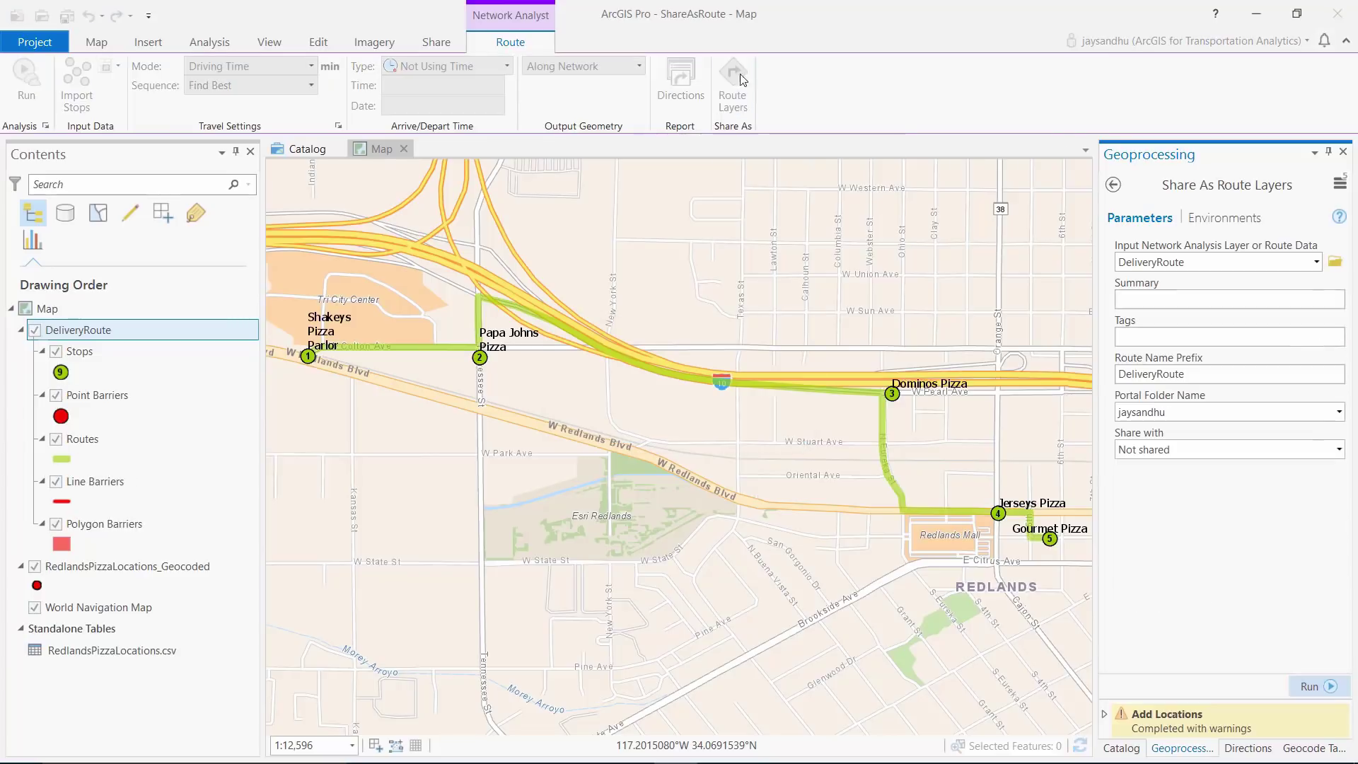
click(1160, 299)
text(Delivery)
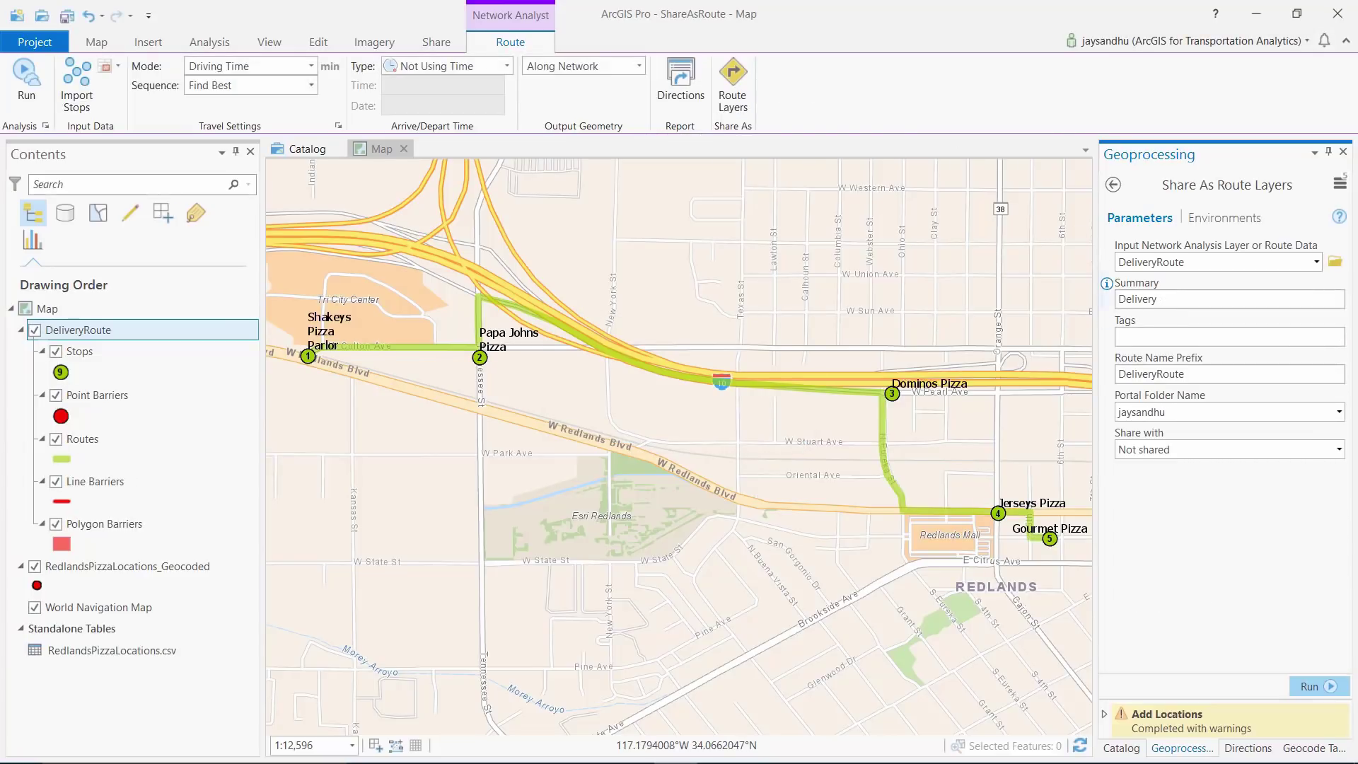
click(1316, 686)
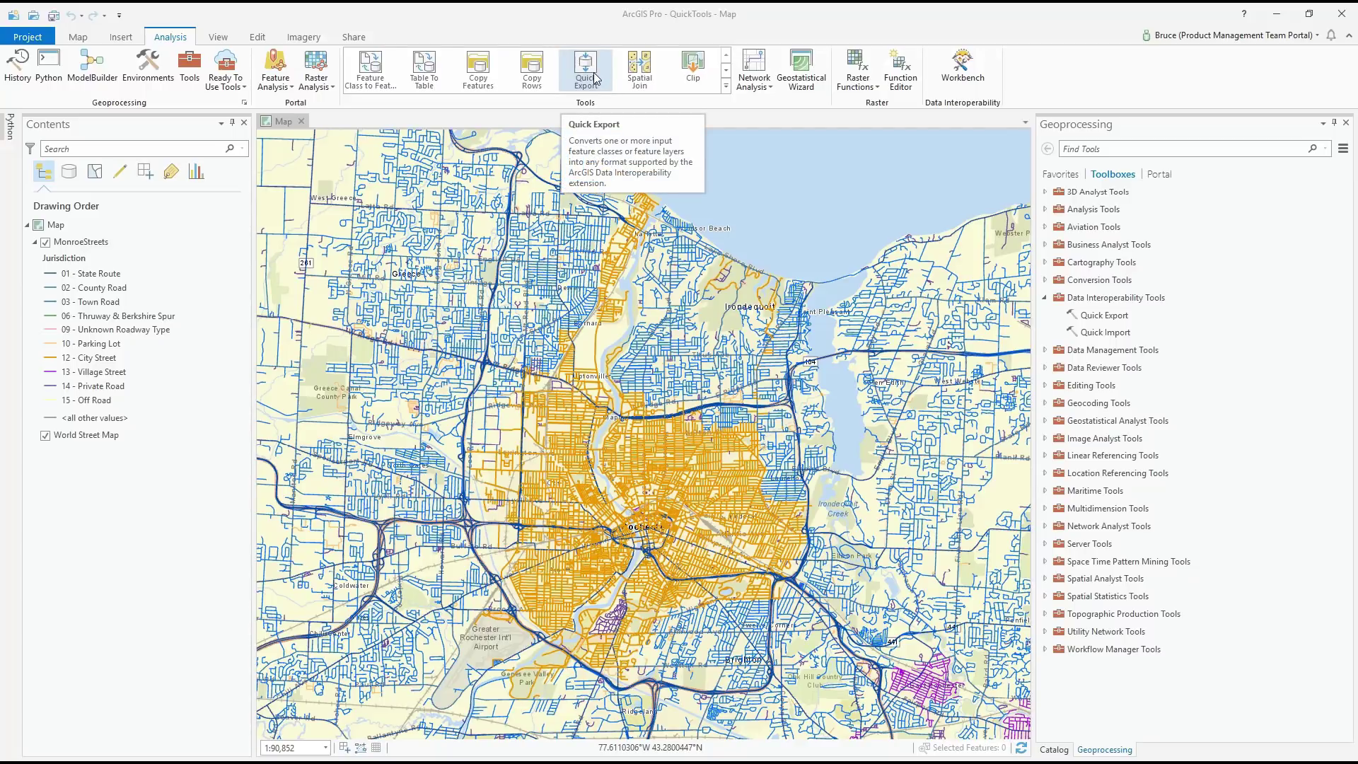
Step: Open the Select2Spatialite model in QuickTools.tbx for editing and select its Quick Export tool
click(1055, 750)
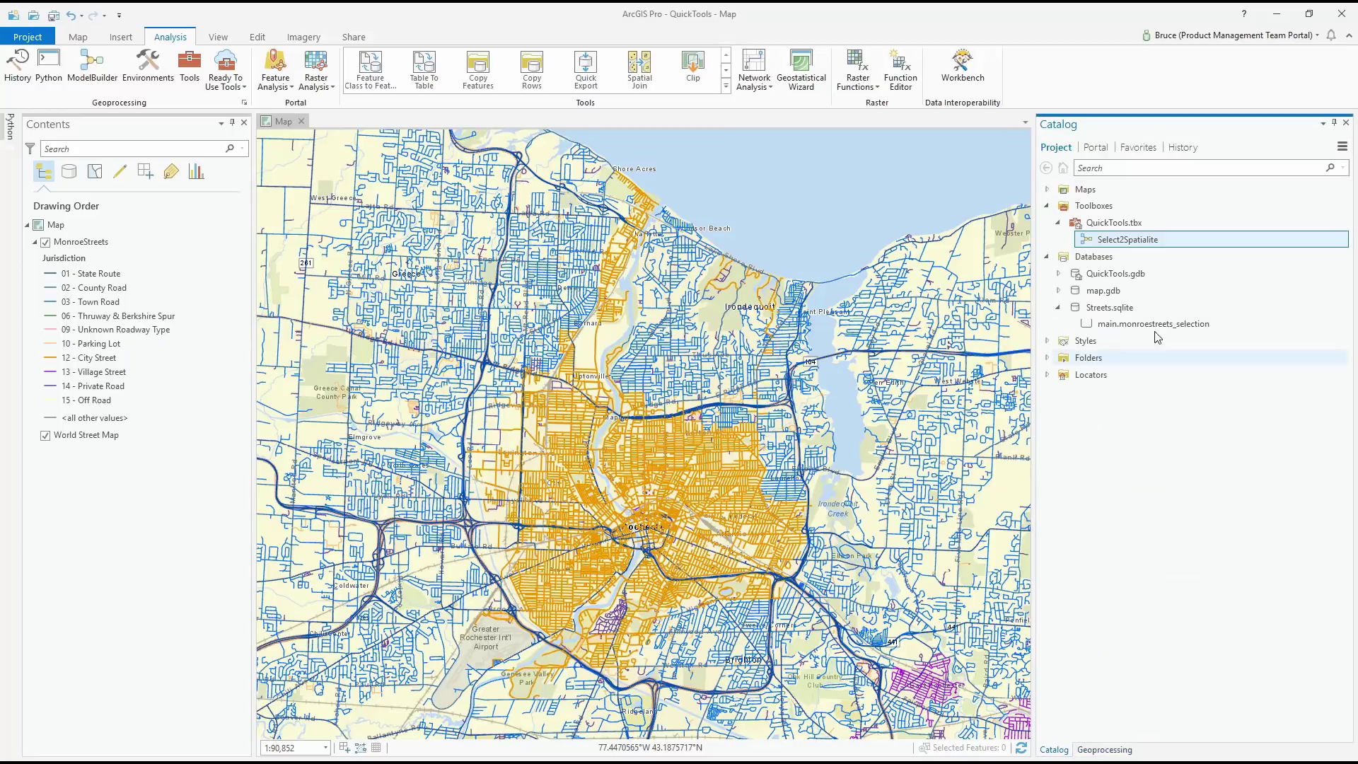
right_click(1119, 244)
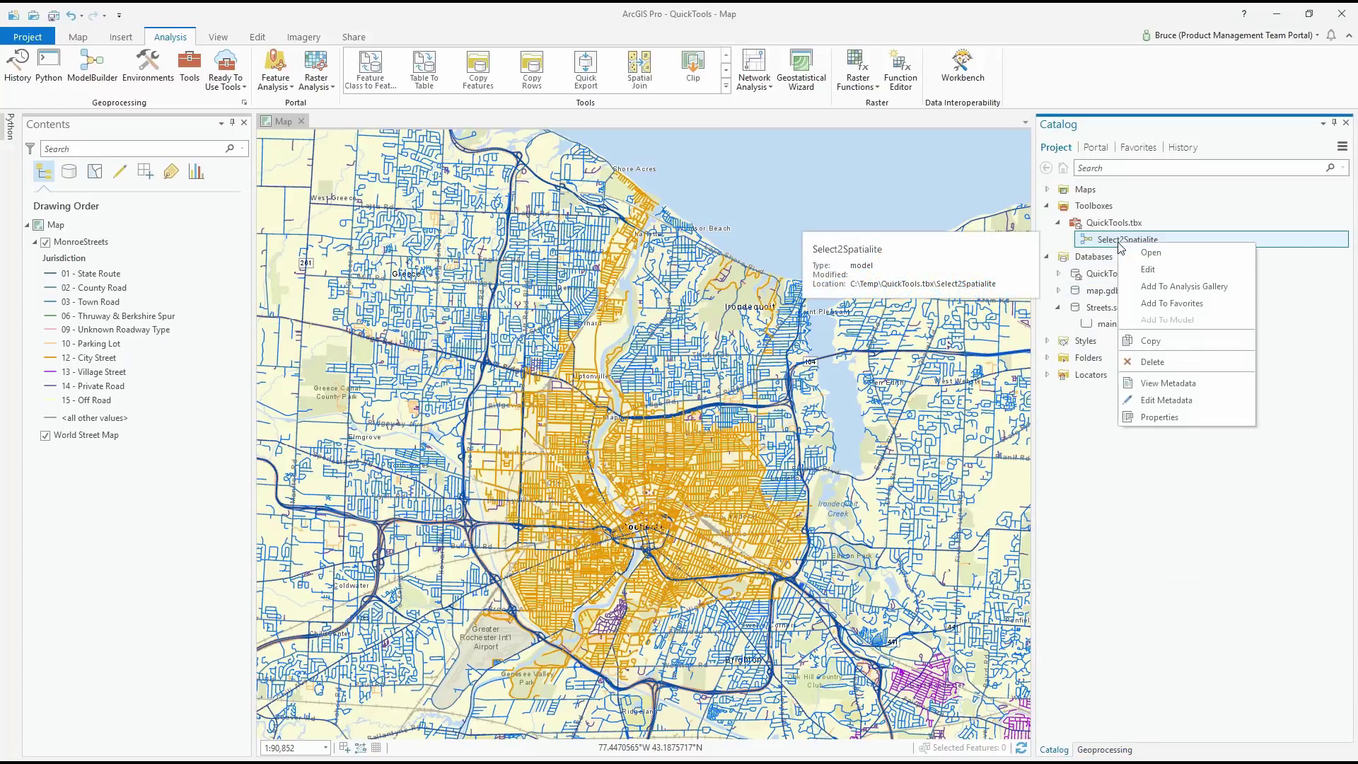
click(1145, 270)
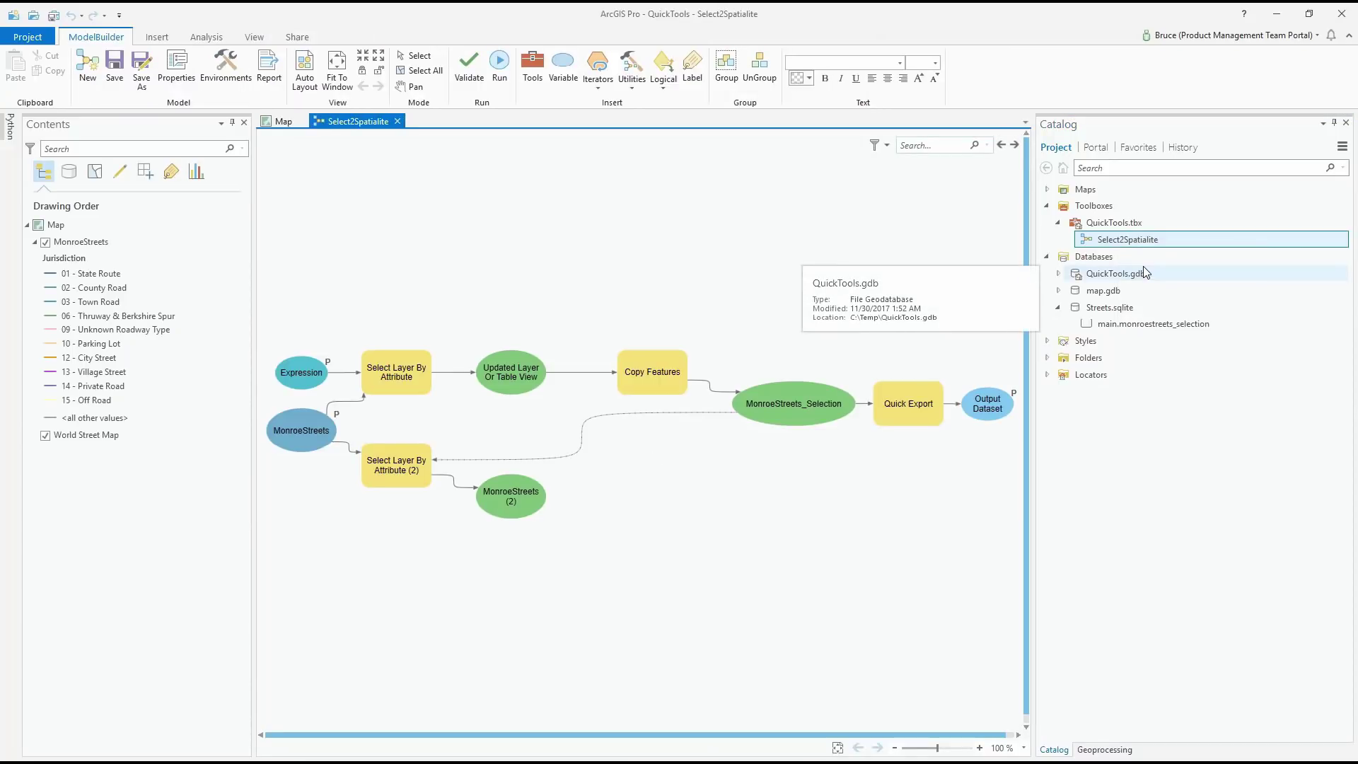
click(914, 427)
Step: Switch to File Explorer to view the QuickShare folder, and inspect the main.monroestreets_selection feature class inside Streets.sqlite
key(alt+Tab)
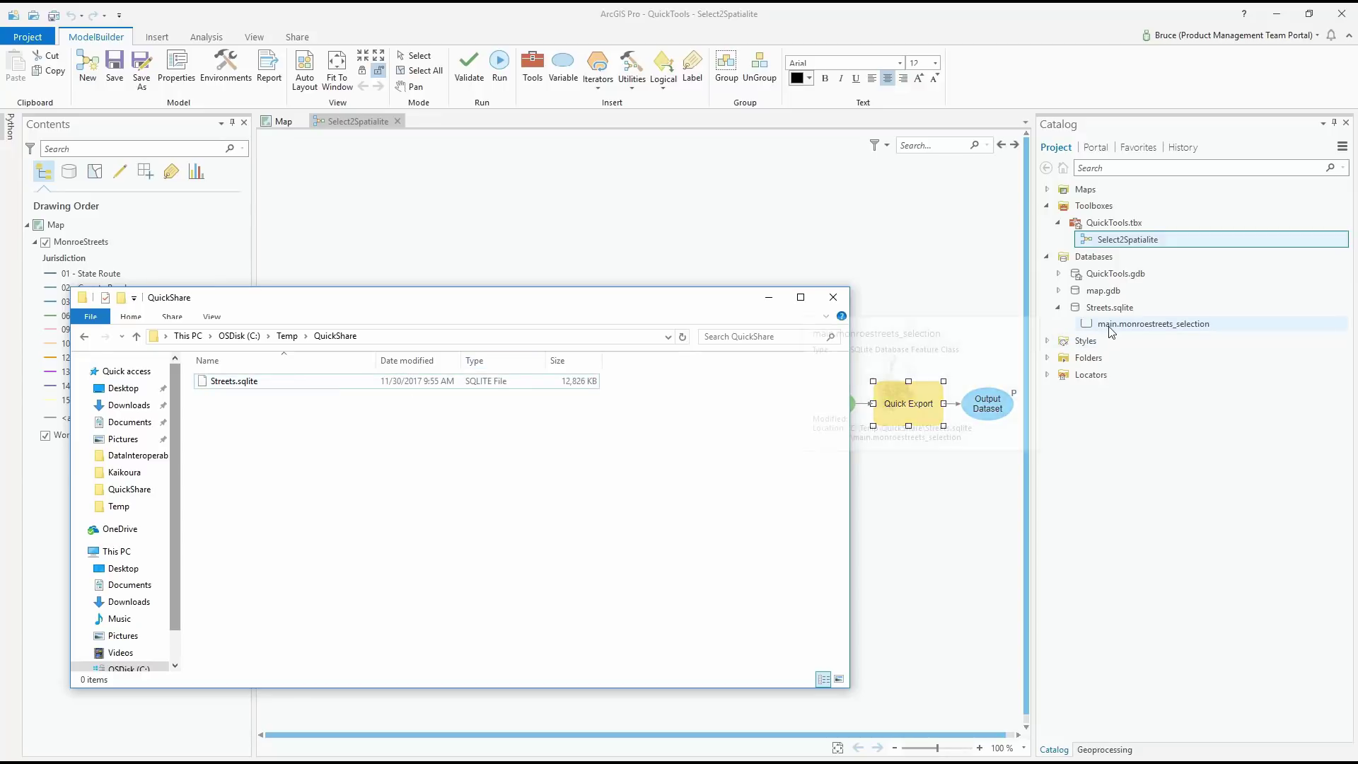
mouse_move(1111, 332)
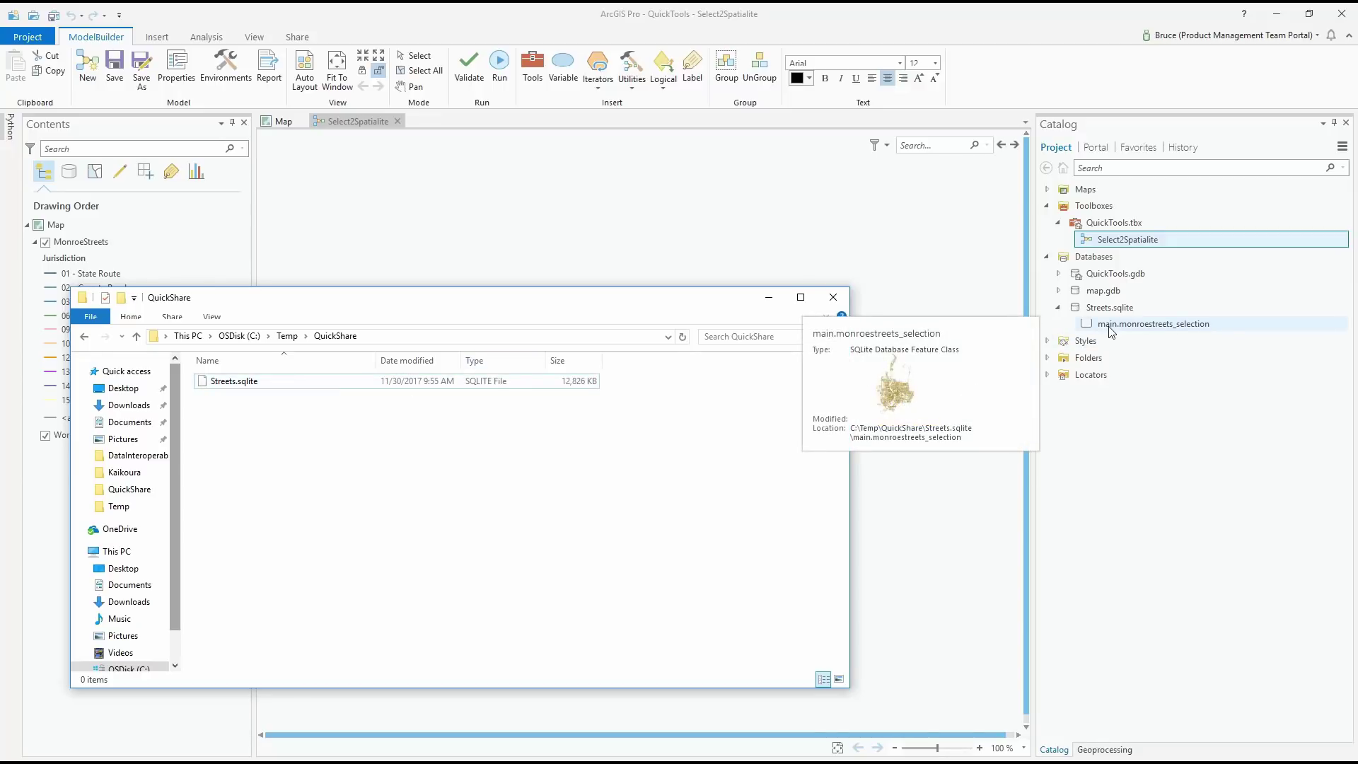
click(1112, 332)
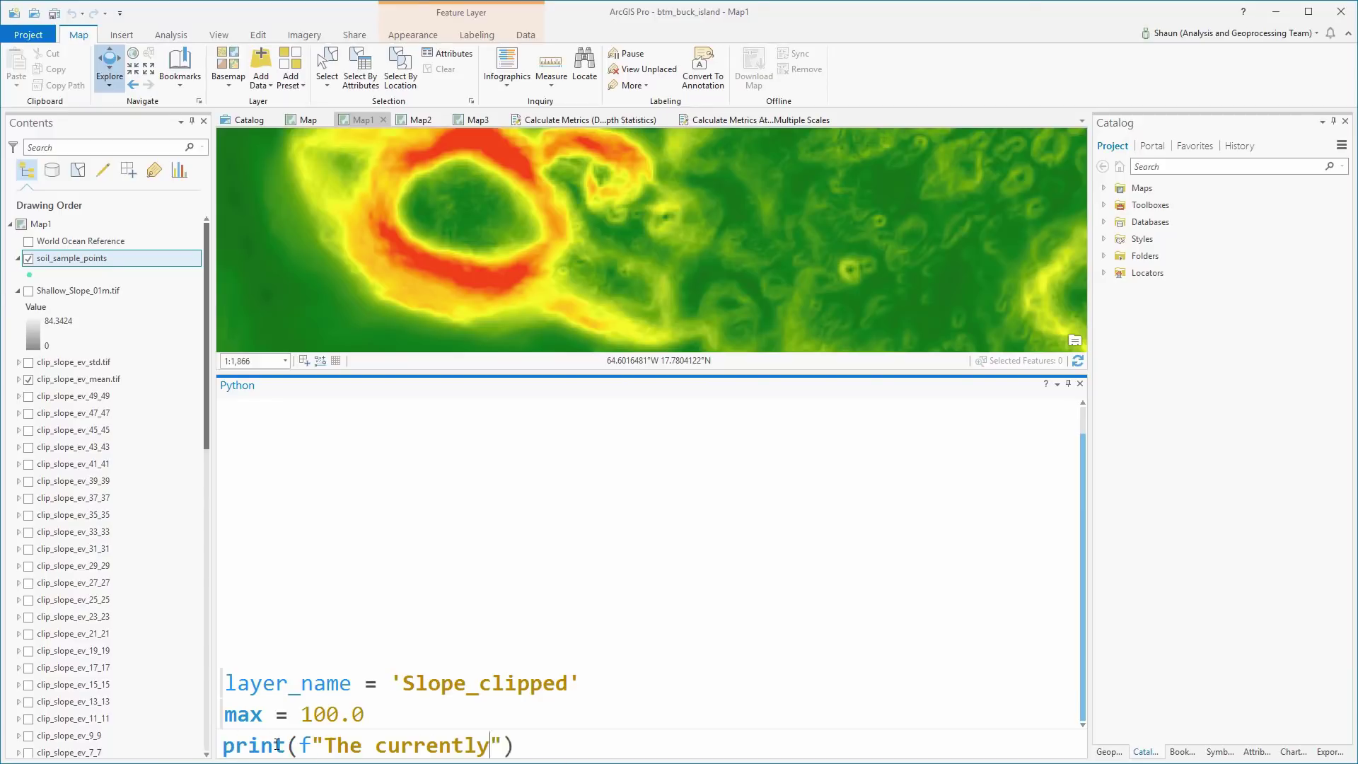
Step: In Python, print layer_name and max with an f-string, and display the head of an arcgis SpatialDataFrame built from soil_sample_points
text(selected layer is {layer_name} with a maximum value of {max)
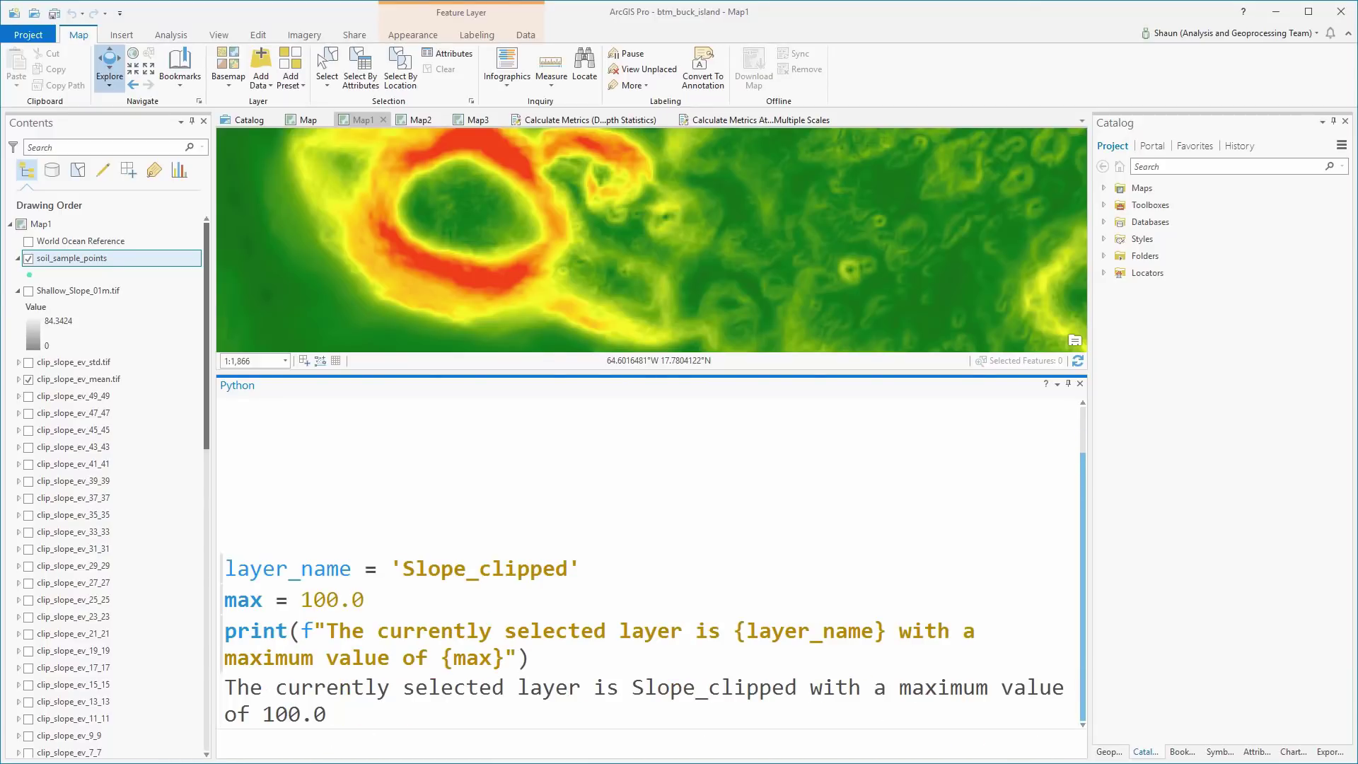
text(import arcgis)
key(Return)
text(df = arcgis.SpatialDataFrame.from_featureclass("soil_sample_points"))
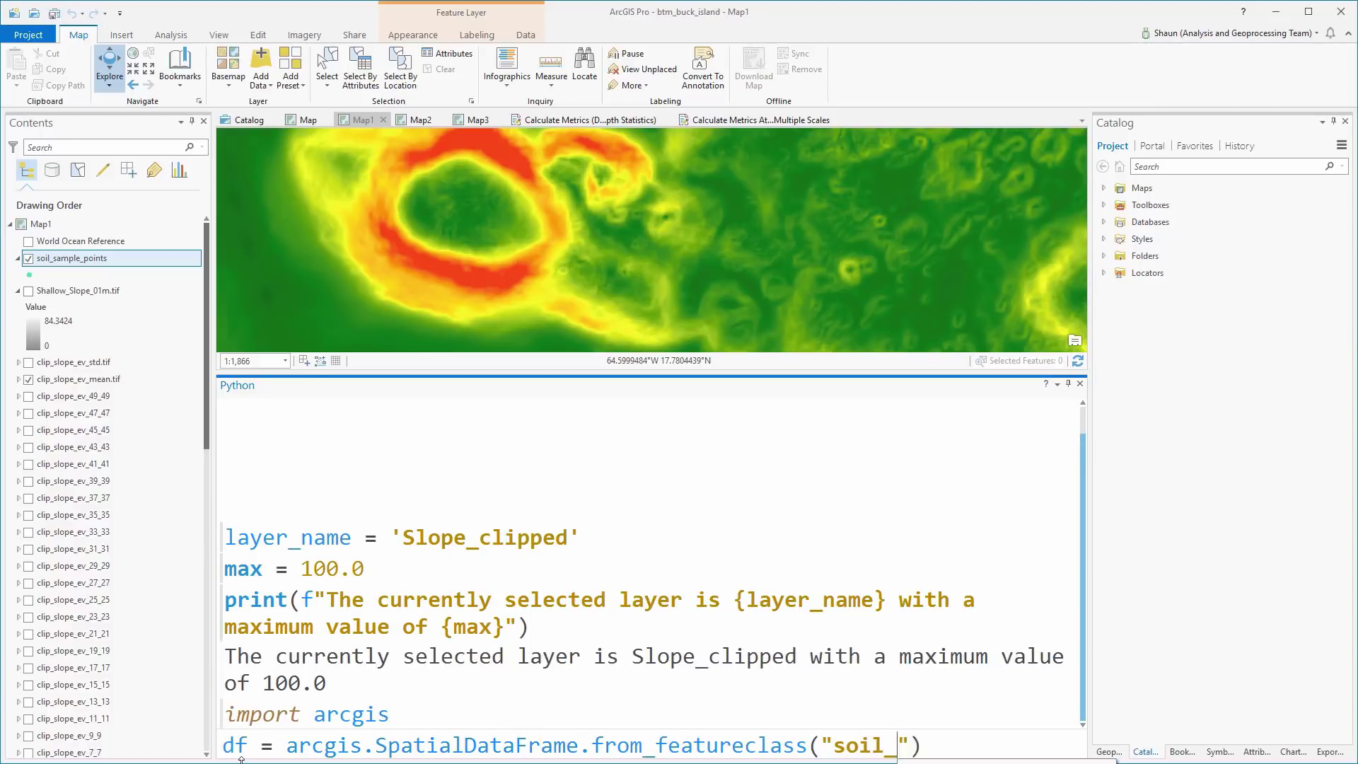
key(Return)
text(df.head())
key(Return)
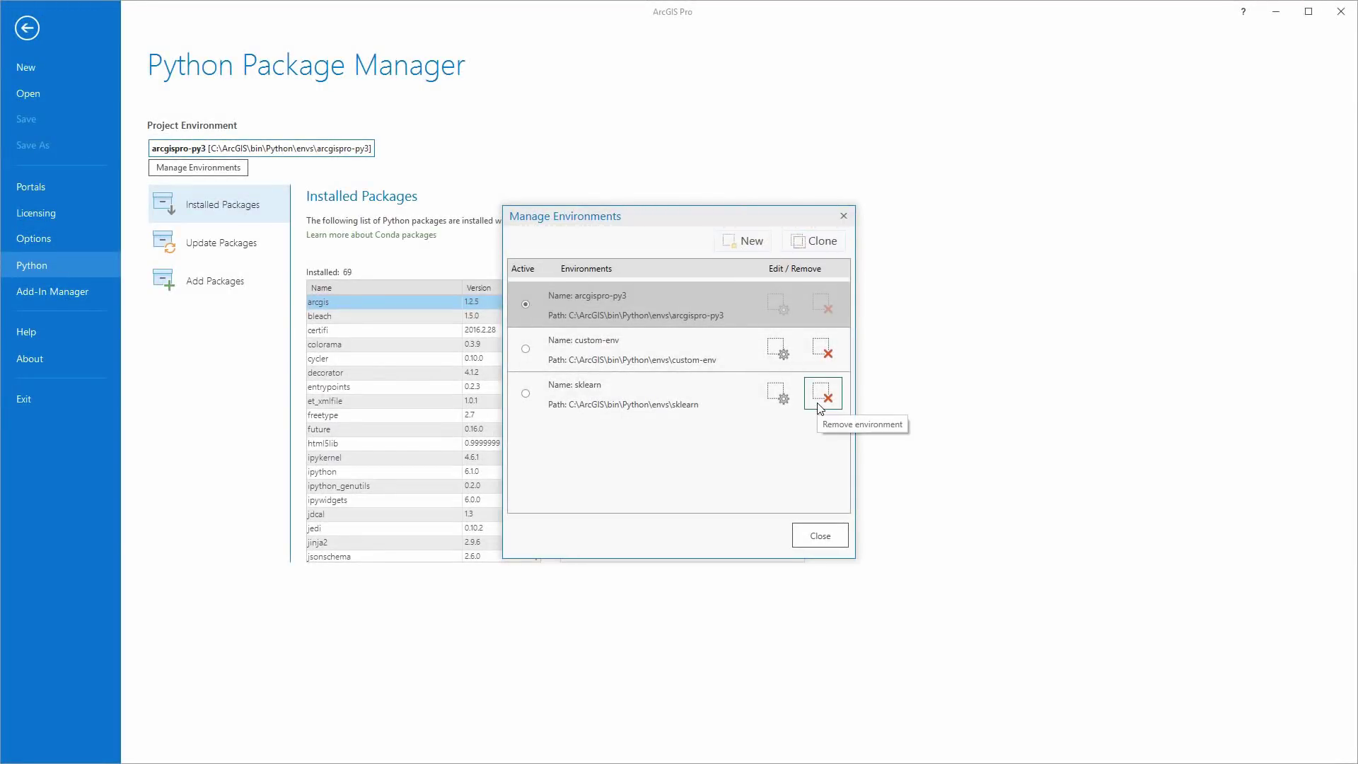
Step: Make custom-env the active Python environment
click(527, 349)
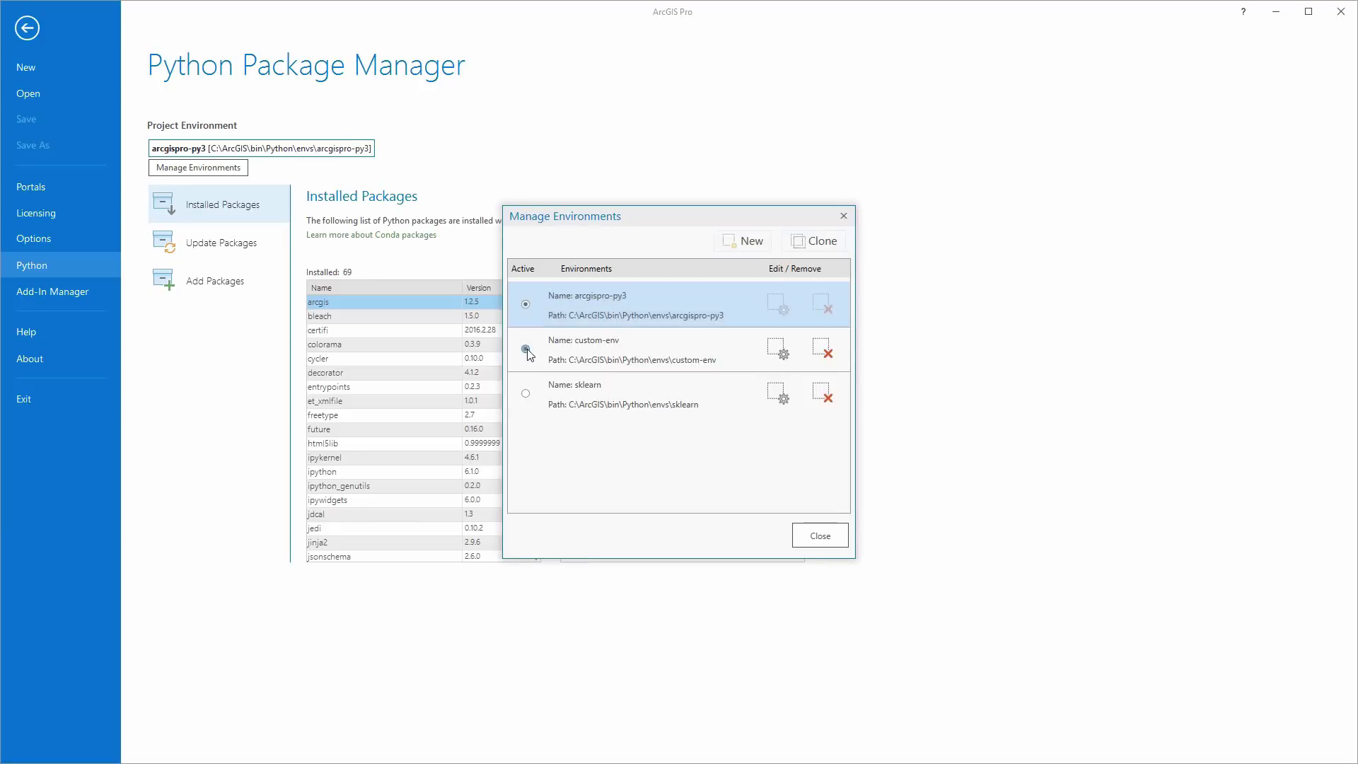
click(598, 511)
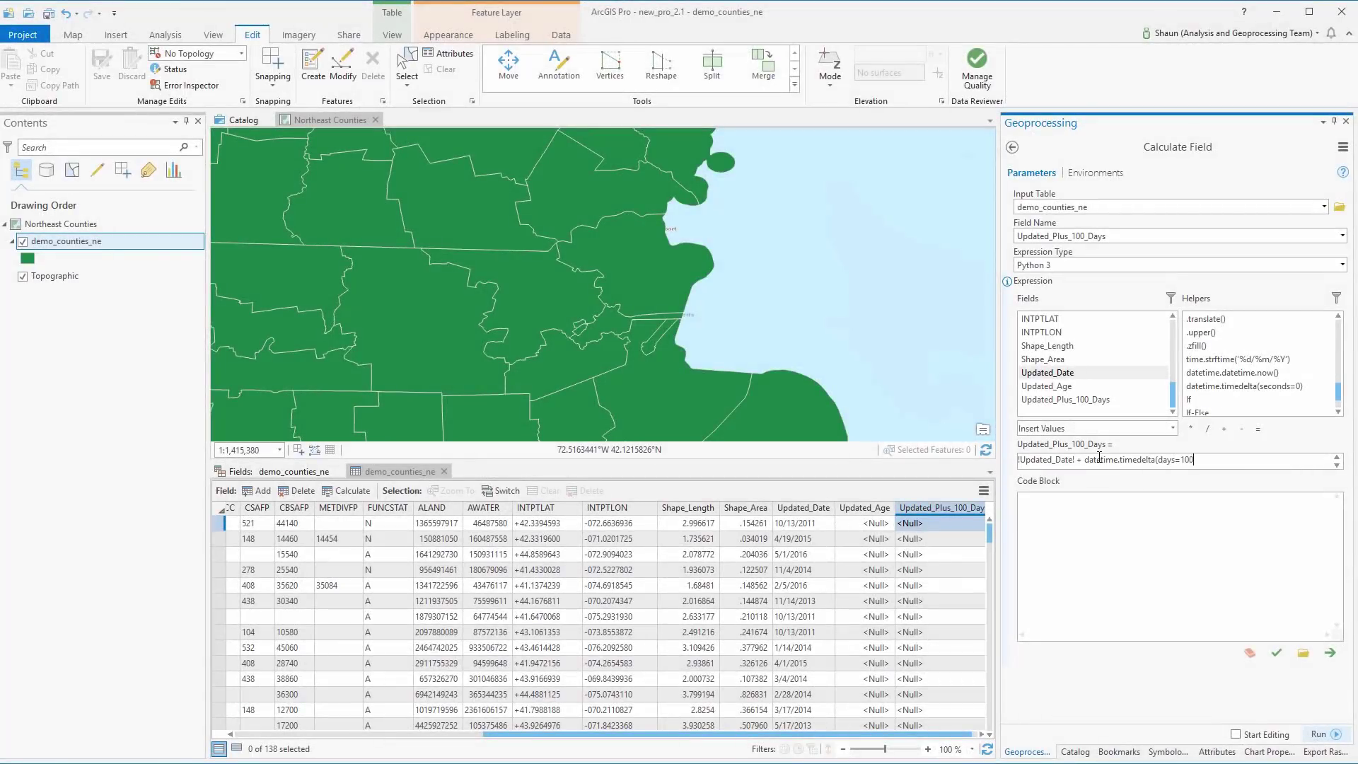
Step: Calculate the Updated_Plus_100_Days field with the expression !Updated_Date! + datetime.timedelta(days=100)
text())
click(1320, 734)
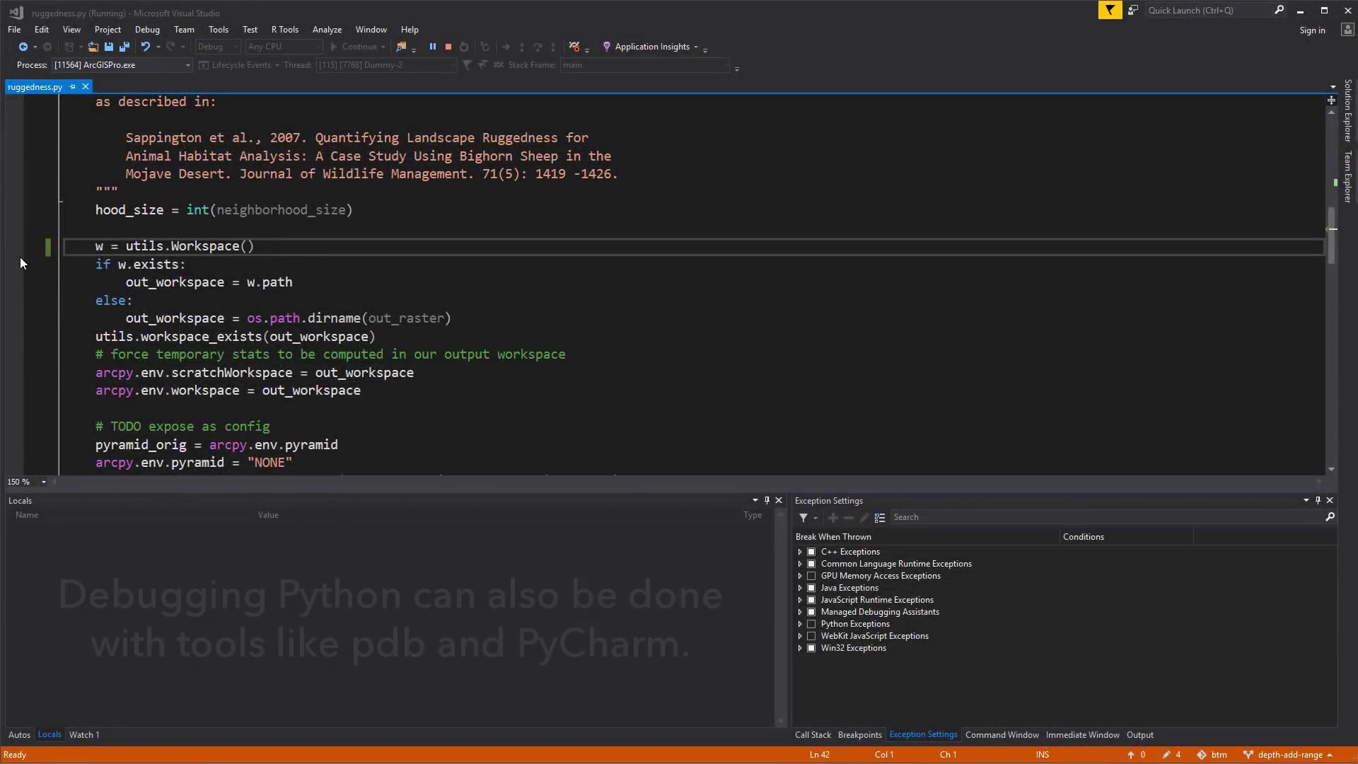
Step: Set a breakpoint at w = utils.Workspace() in ruggedness.py and run Terrain Ruggedness (VRM) on bathy5m.tif, with output C:\workspace\vrm_5x5.tif
click(15, 247)
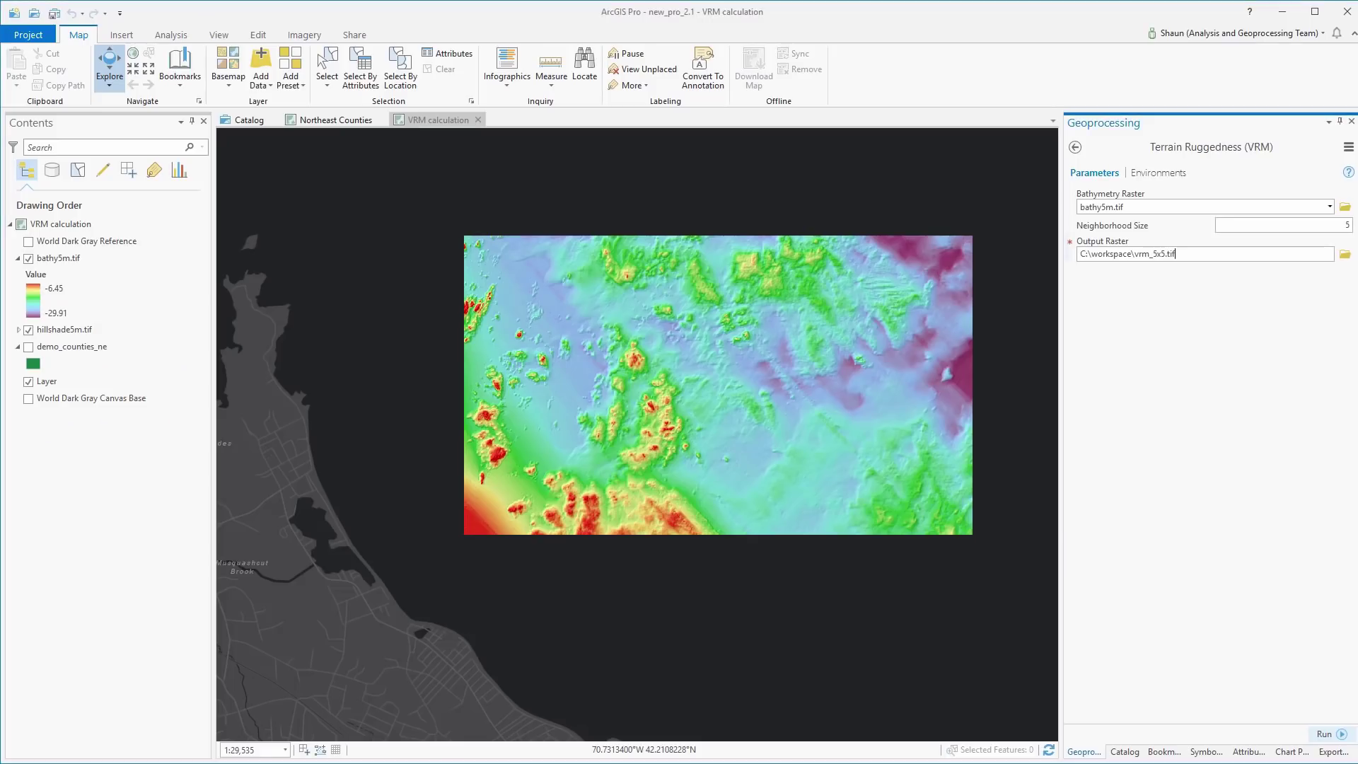
click(1320, 735)
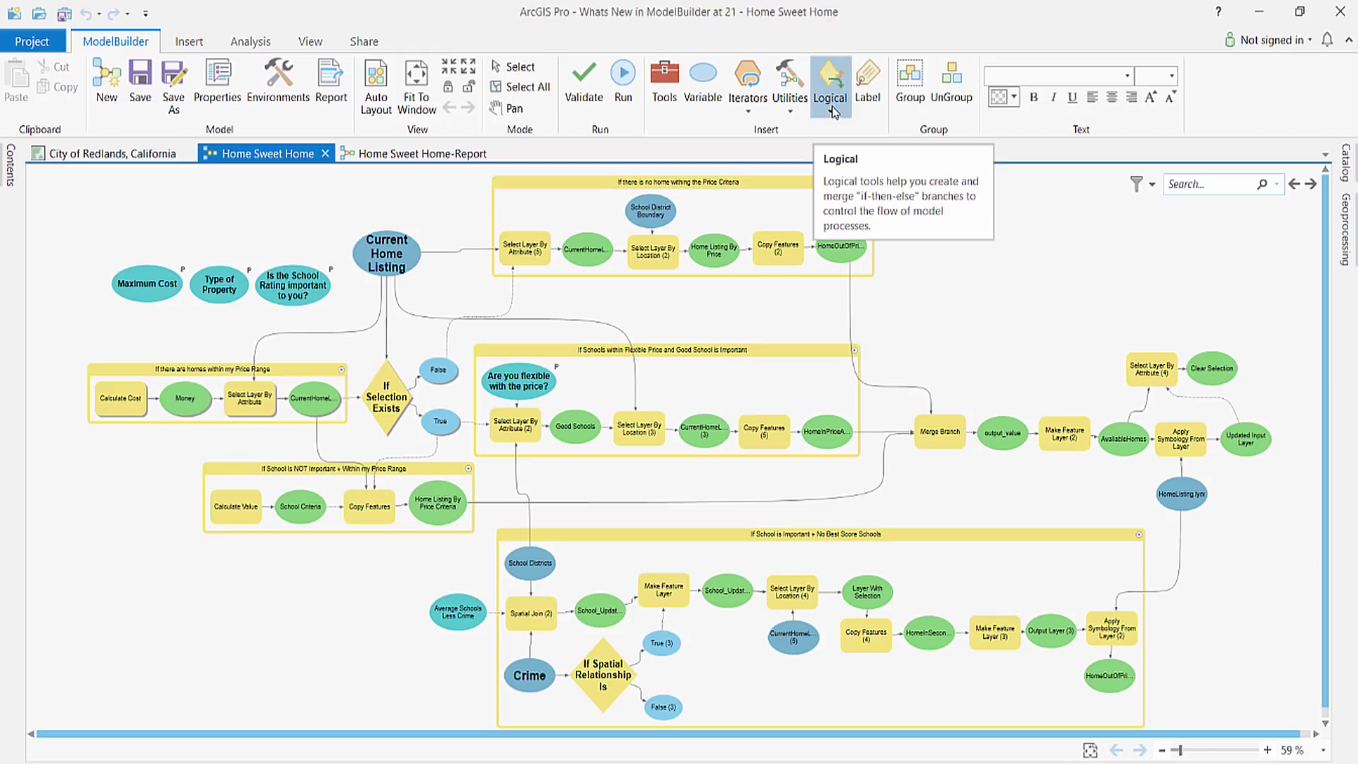
Step: Review the Logical tools available for the Home Sweet Home model
click(829, 103)
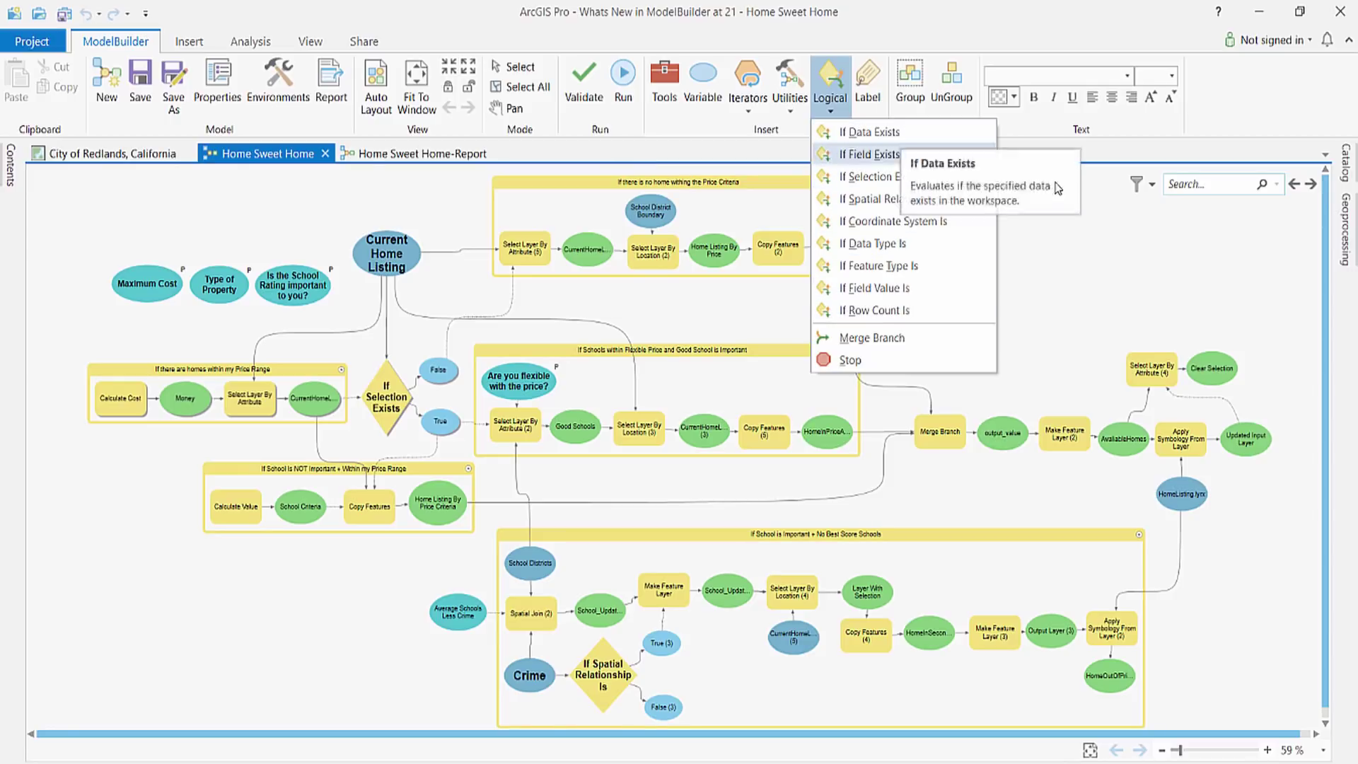
click(1068, 198)
Step: Highlight the model elements using Inline Variable Substitution, clear that filter, and search the model for "c"
click(1150, 185)
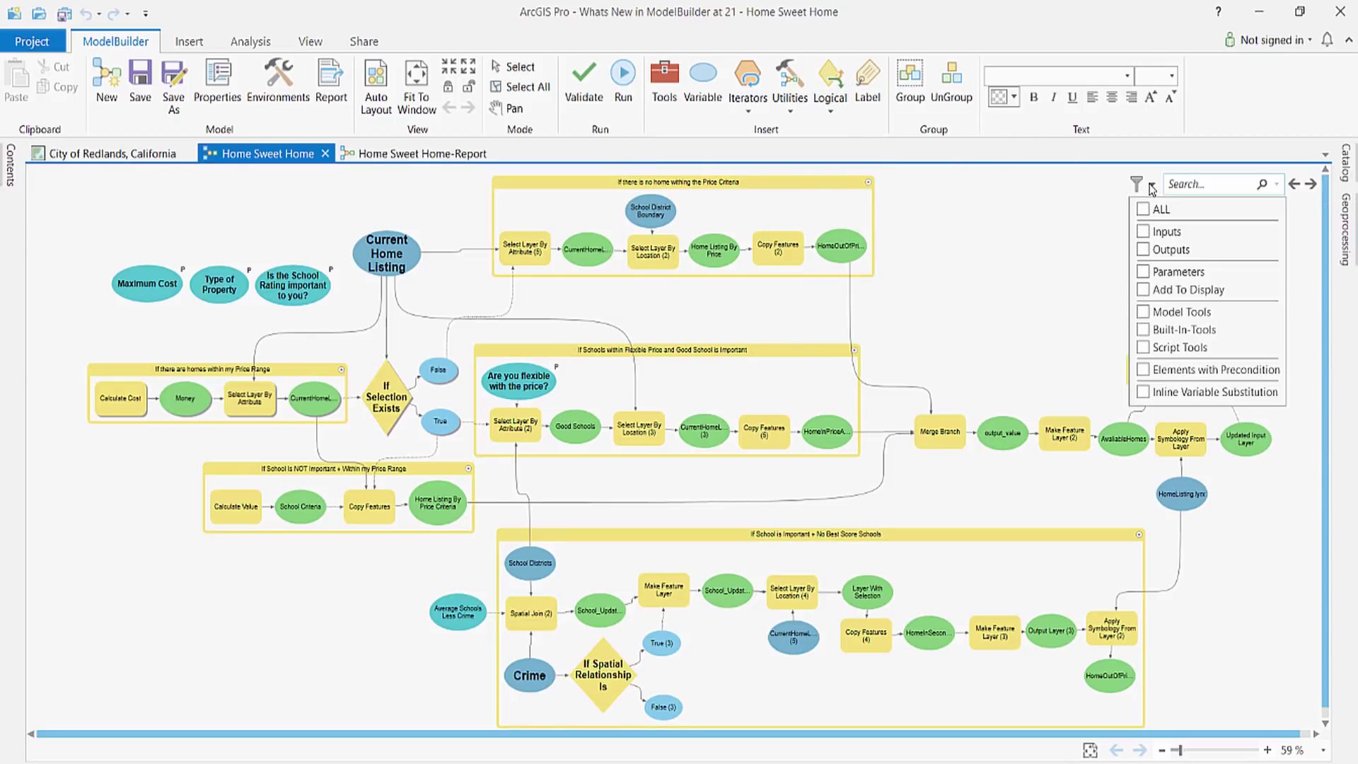
click(1142, 392)
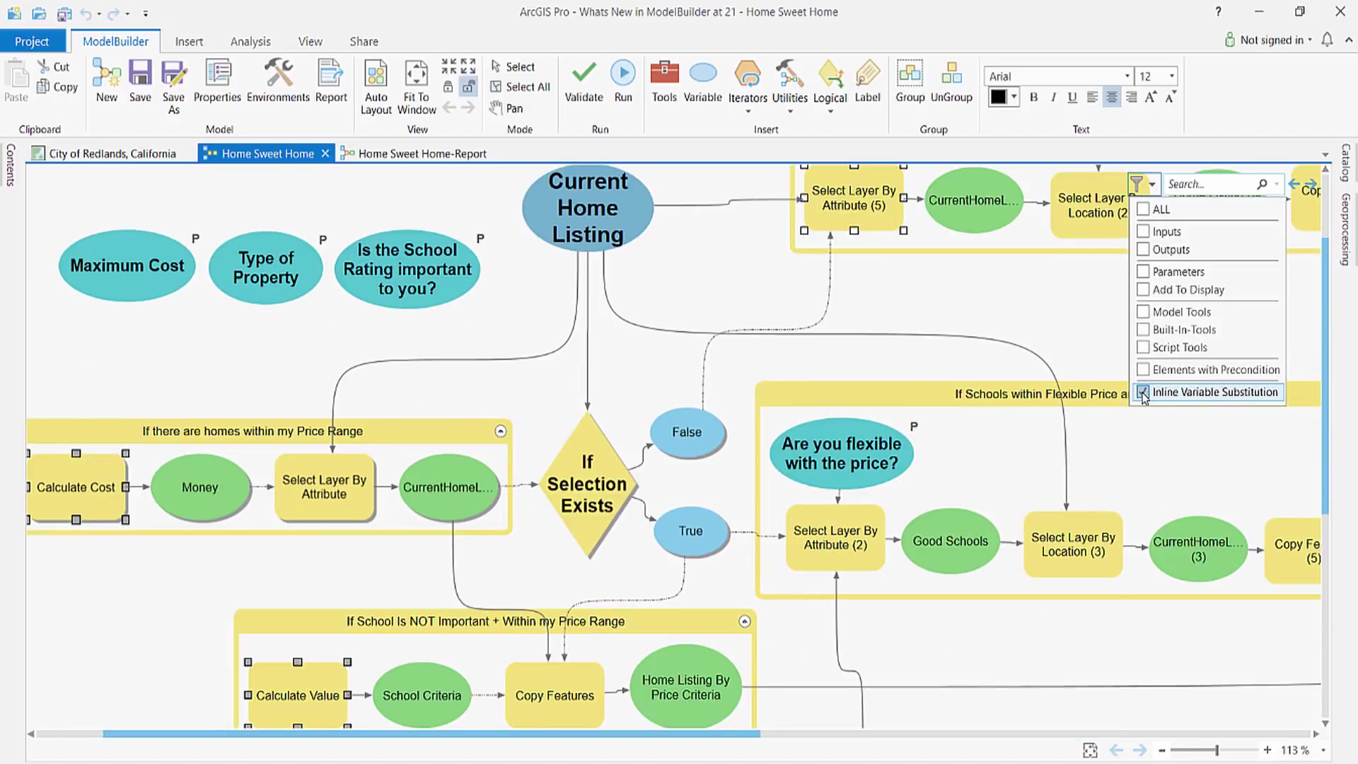
click(1142, 391)
click(1190, 187)
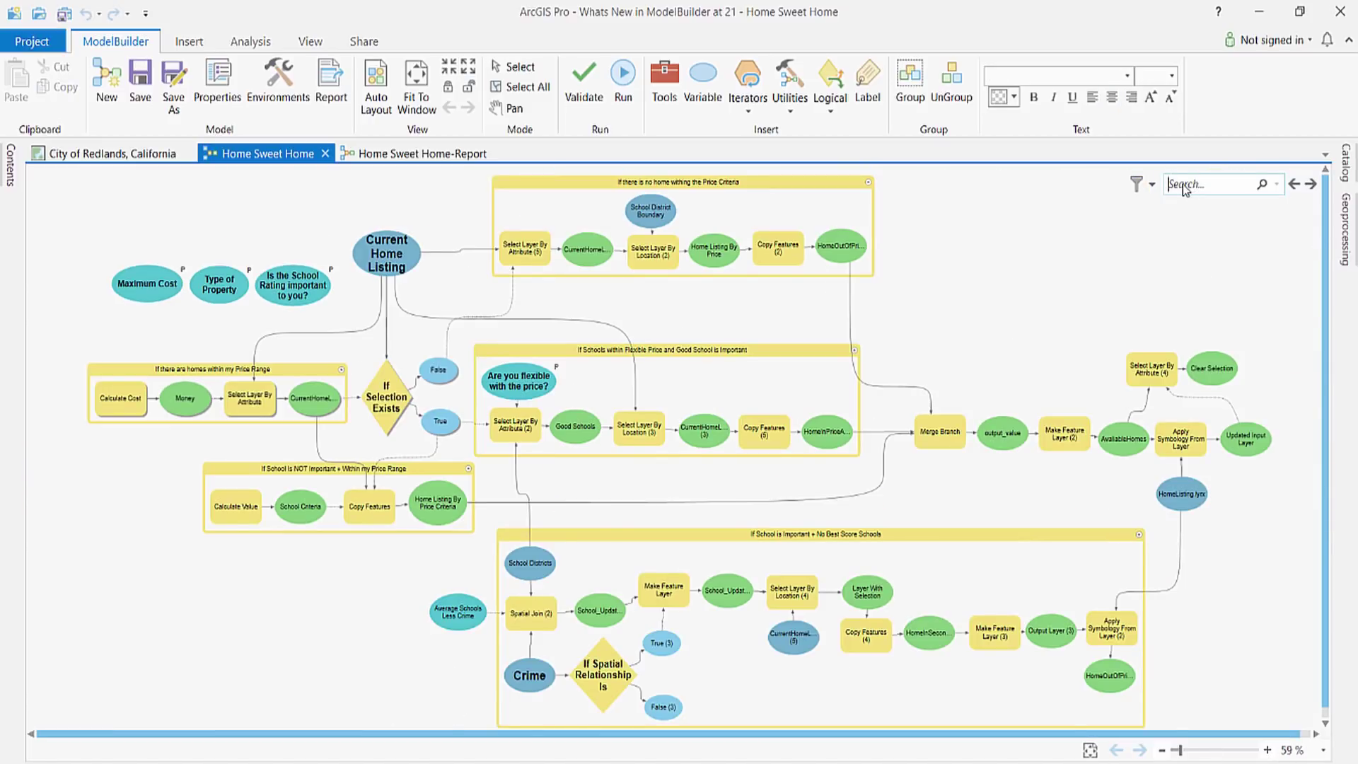
text(c)
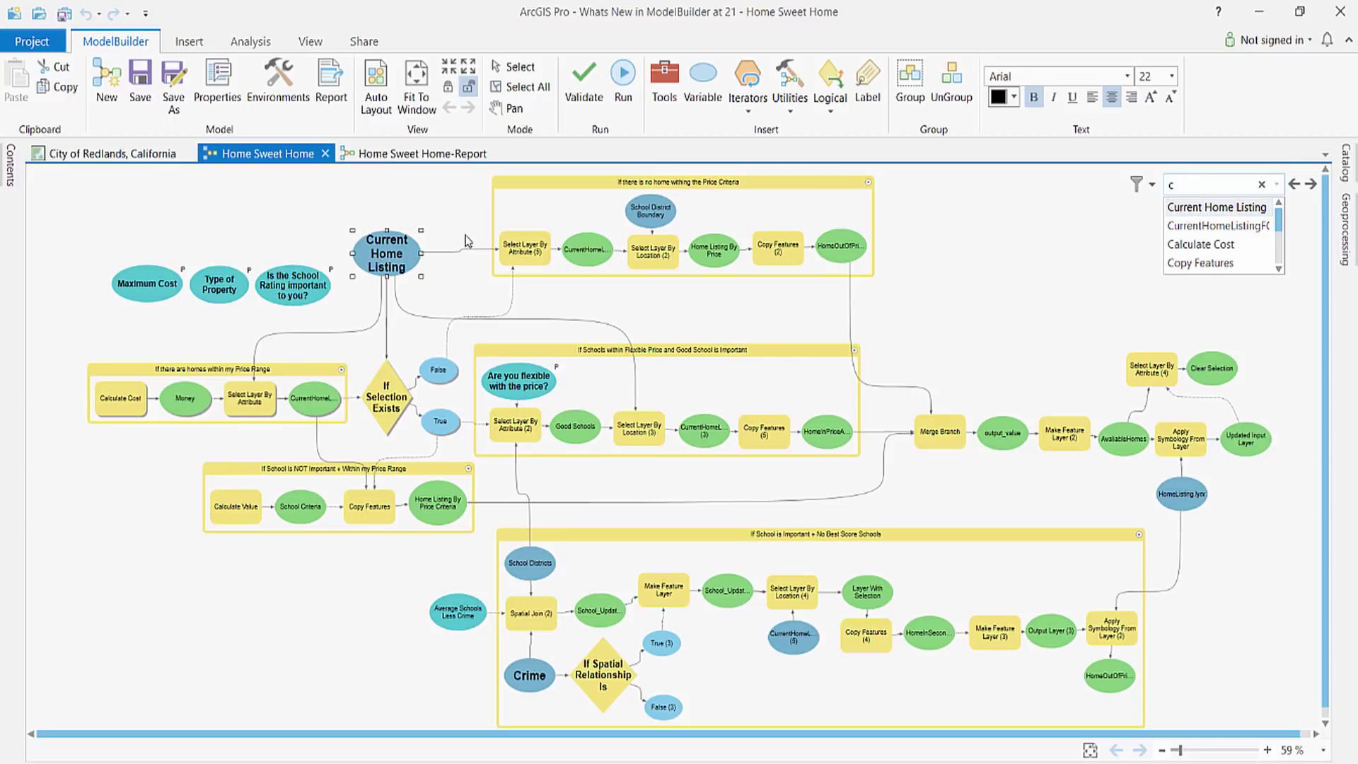
Step: View the Home Sweet Home model report and collapse its Variables section
click(416, 155)
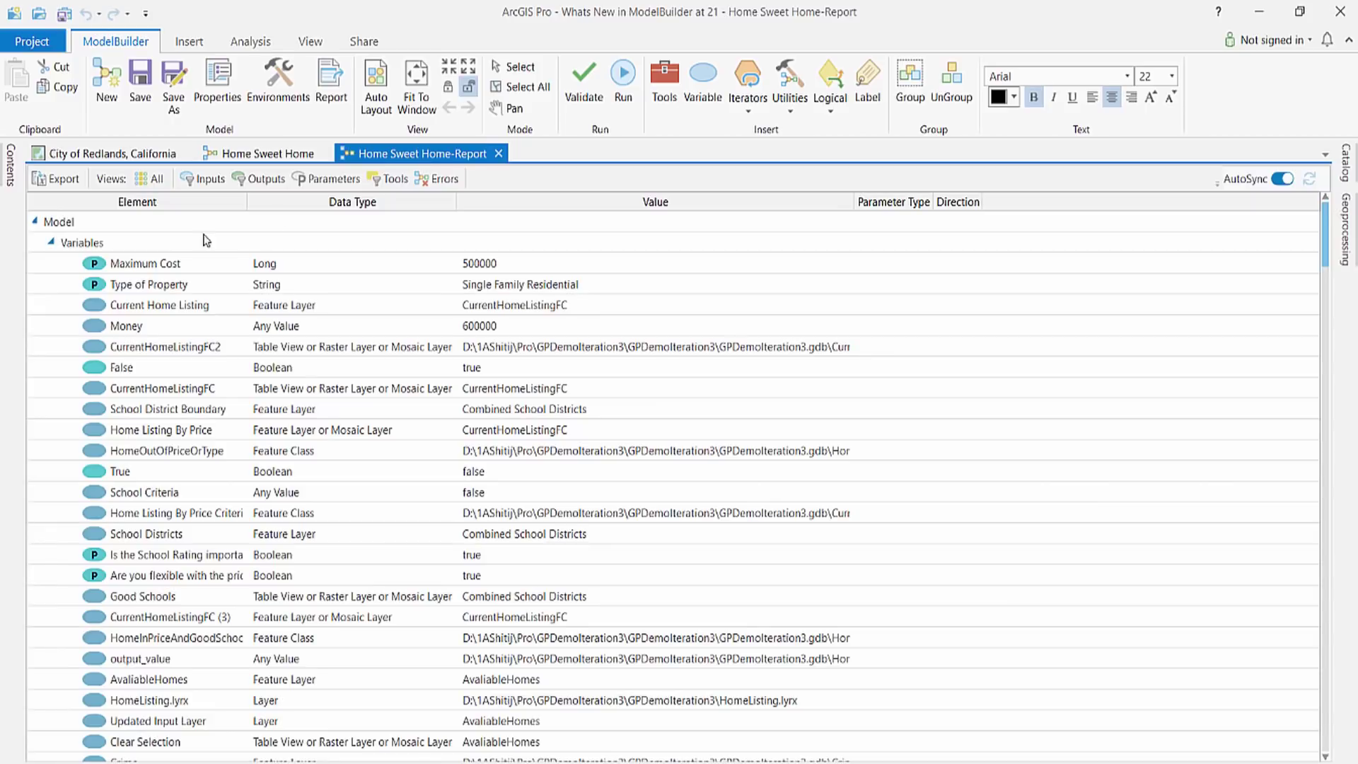
click(53, 243)
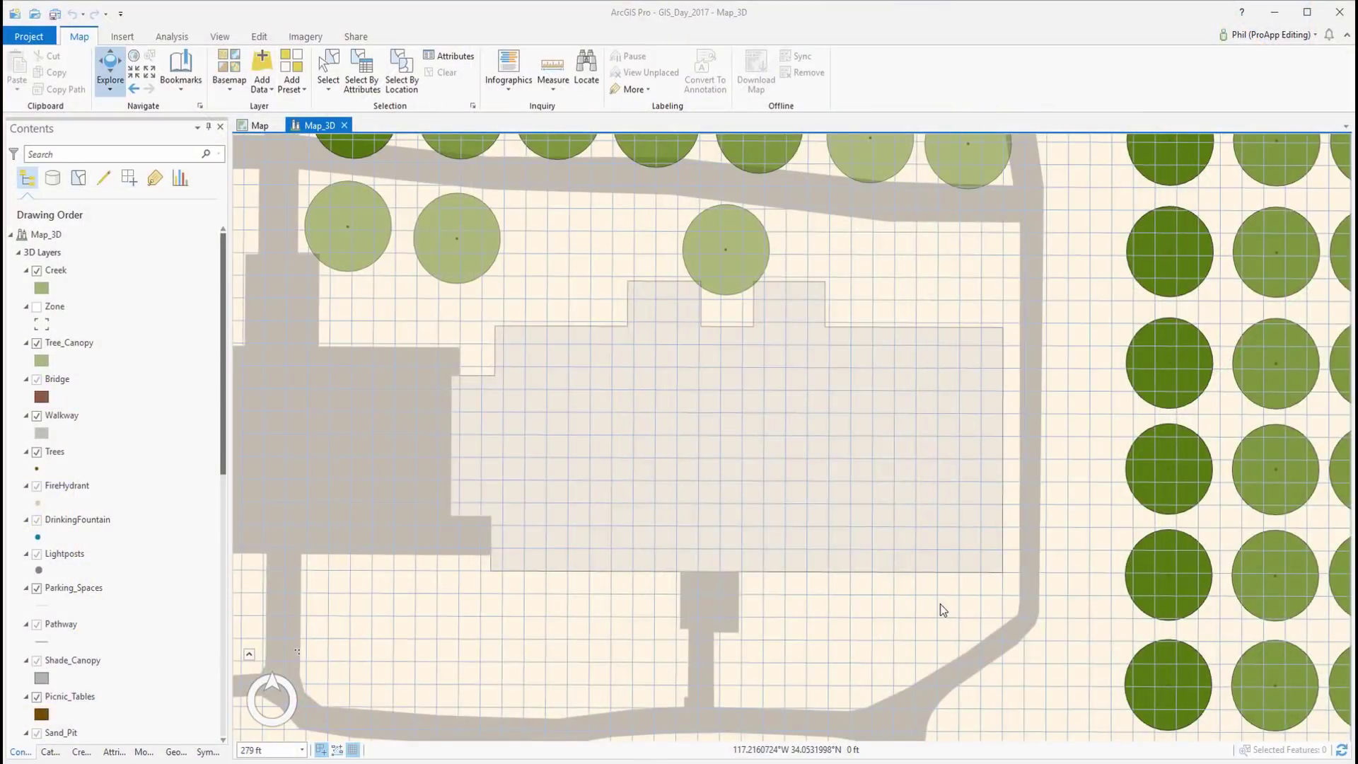
Step: Turn on the editing grid in the Campus_3D scene with a spacing of 5 ft
drag(940, 604, 829, 370)
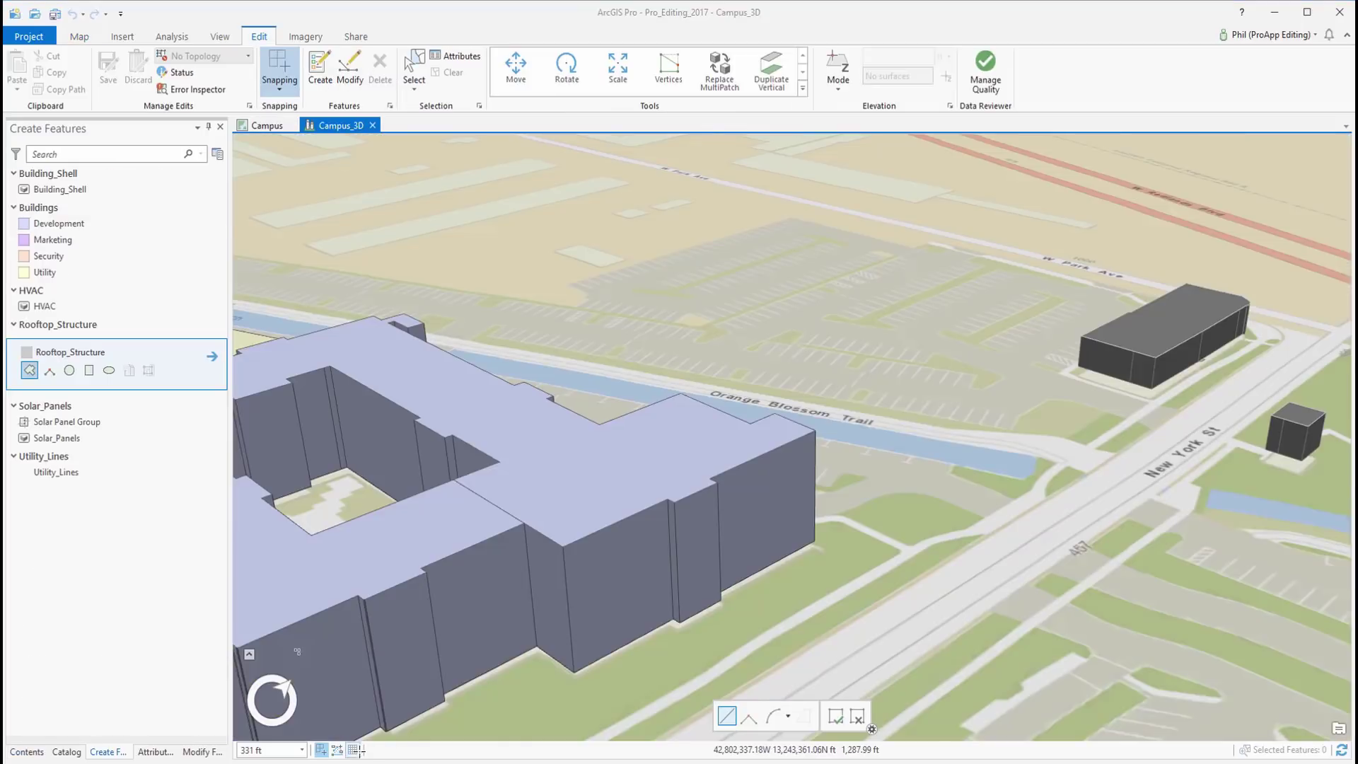
click(353, 749)
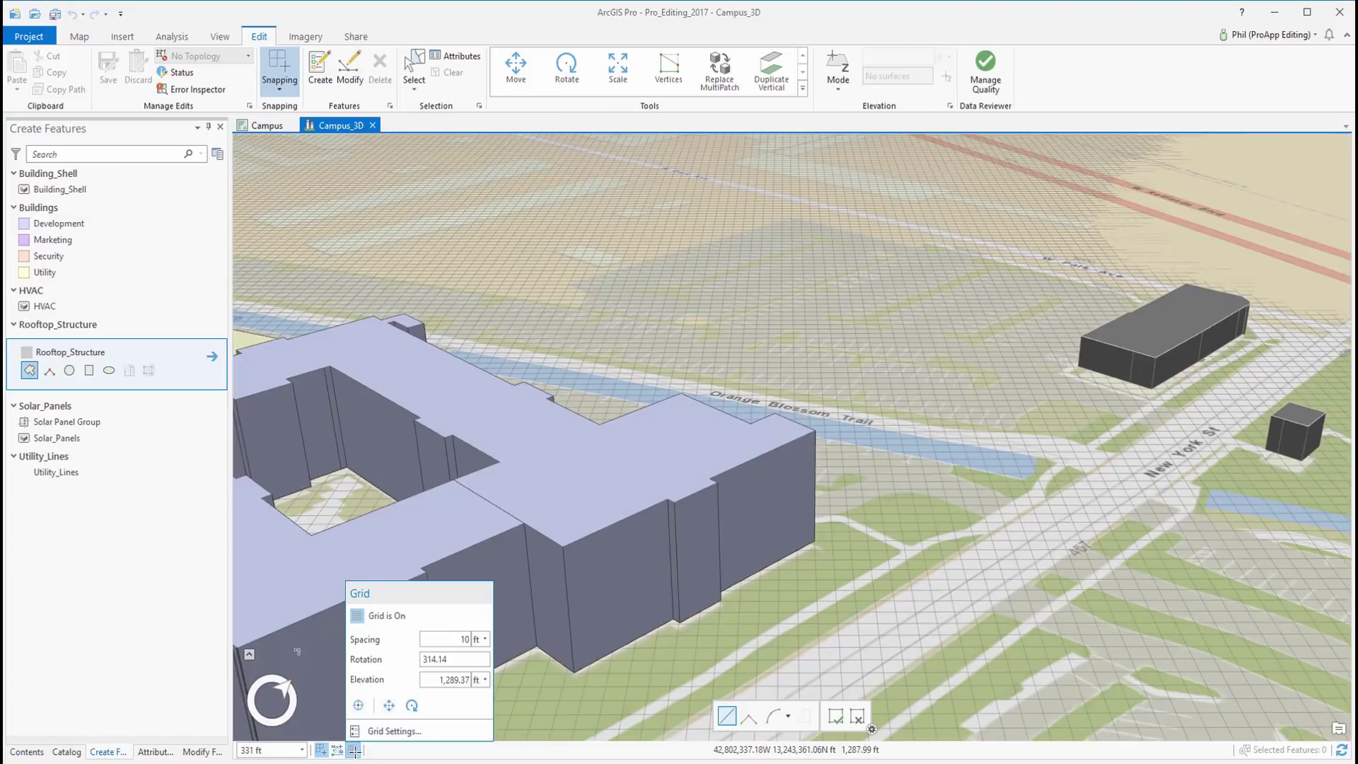
double_click(450, 638)
text(5)
key(Return)
Step: Draw two long, parallel rectangular Rooftop_Structure features on the building's roof, snapping their corners to grid intersections
scroll(675, 477, up, 4)
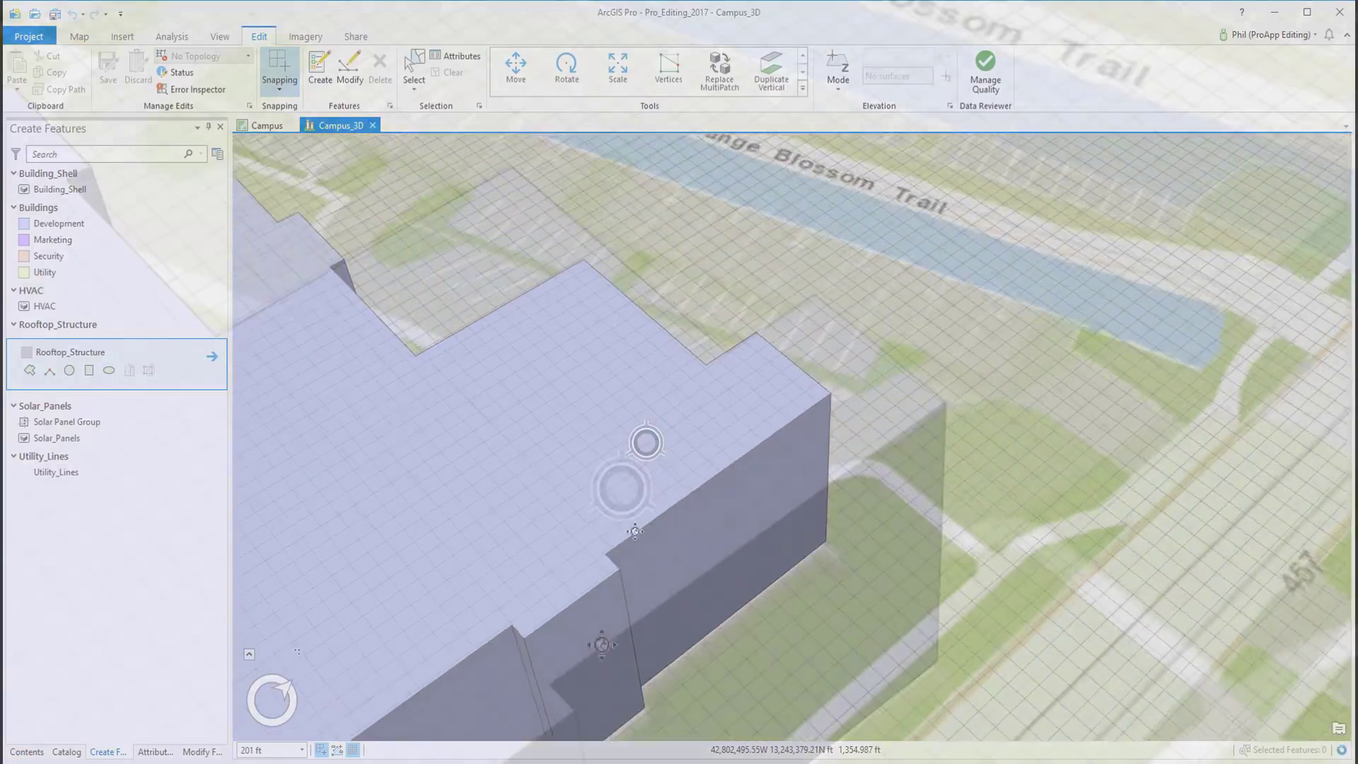
click(733, 430)
click(545, 613)
click(695, 431)
click(673, 358)
click(467, 529)
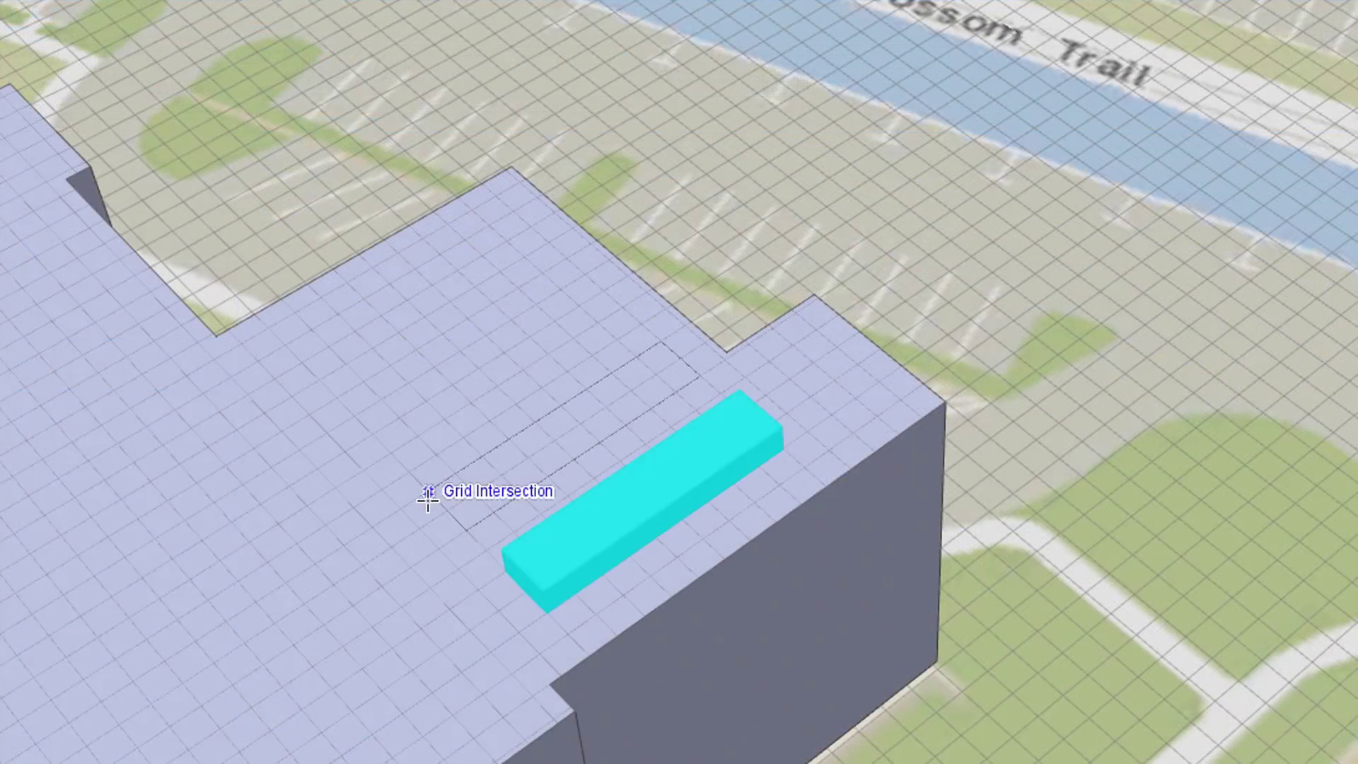
click(424, 494)
Step: Place two HVAC units side by side on the roof behind the rooftop structures, and shift them along the roof
click(437, 365)
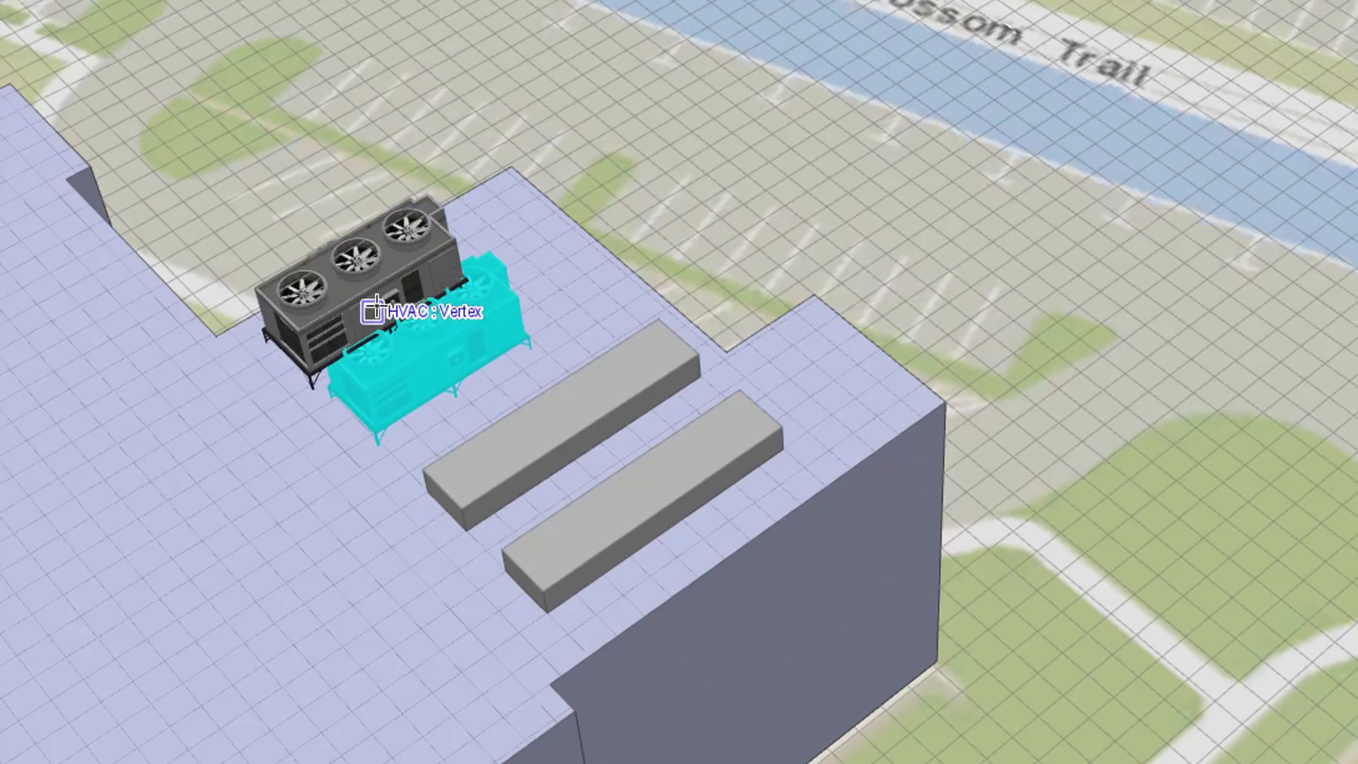
click(358, 297)
drag(515, 333, 583, 318)
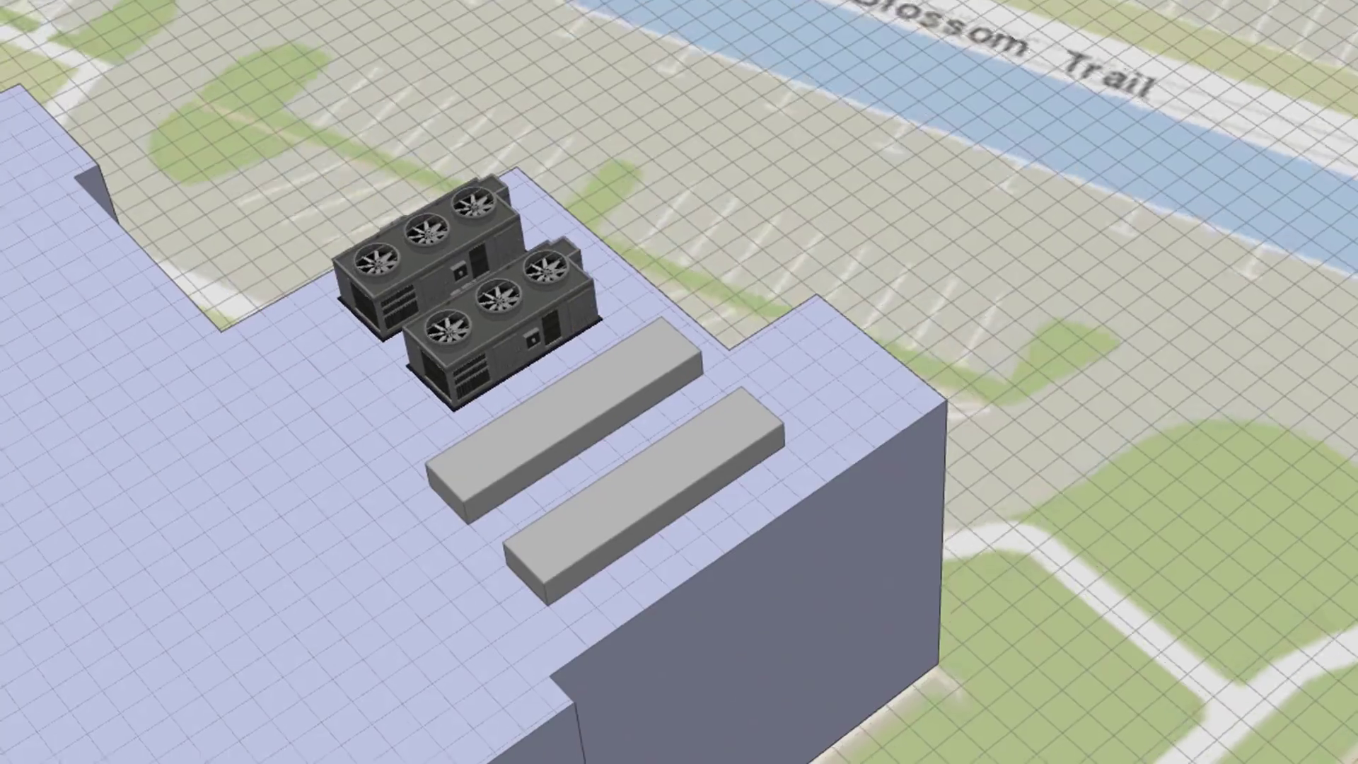
Step: Move the selected box on the building's outer wall vertically upward and finish the move
drag(707, 693, 780, 736)
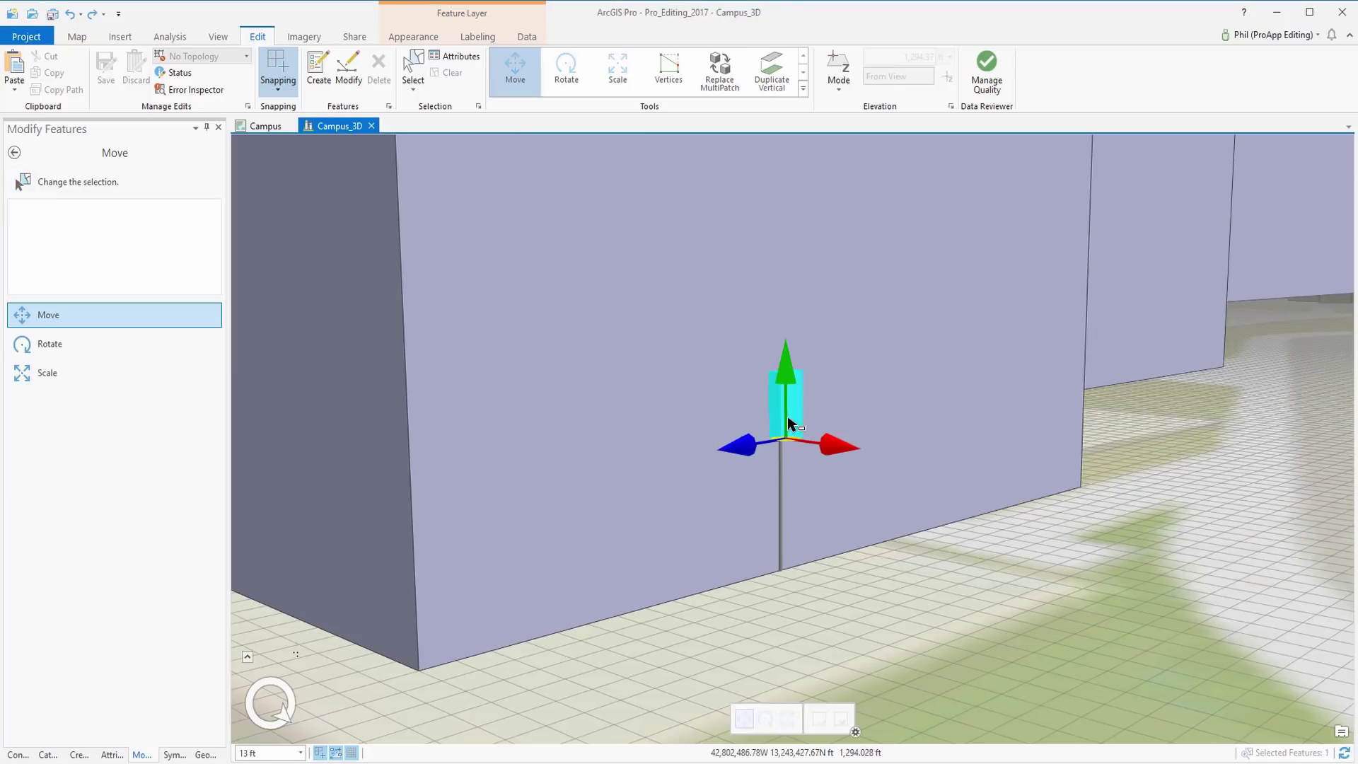
drag(784, 364, 782, 288)
click(819, 718)
click(633, 715)
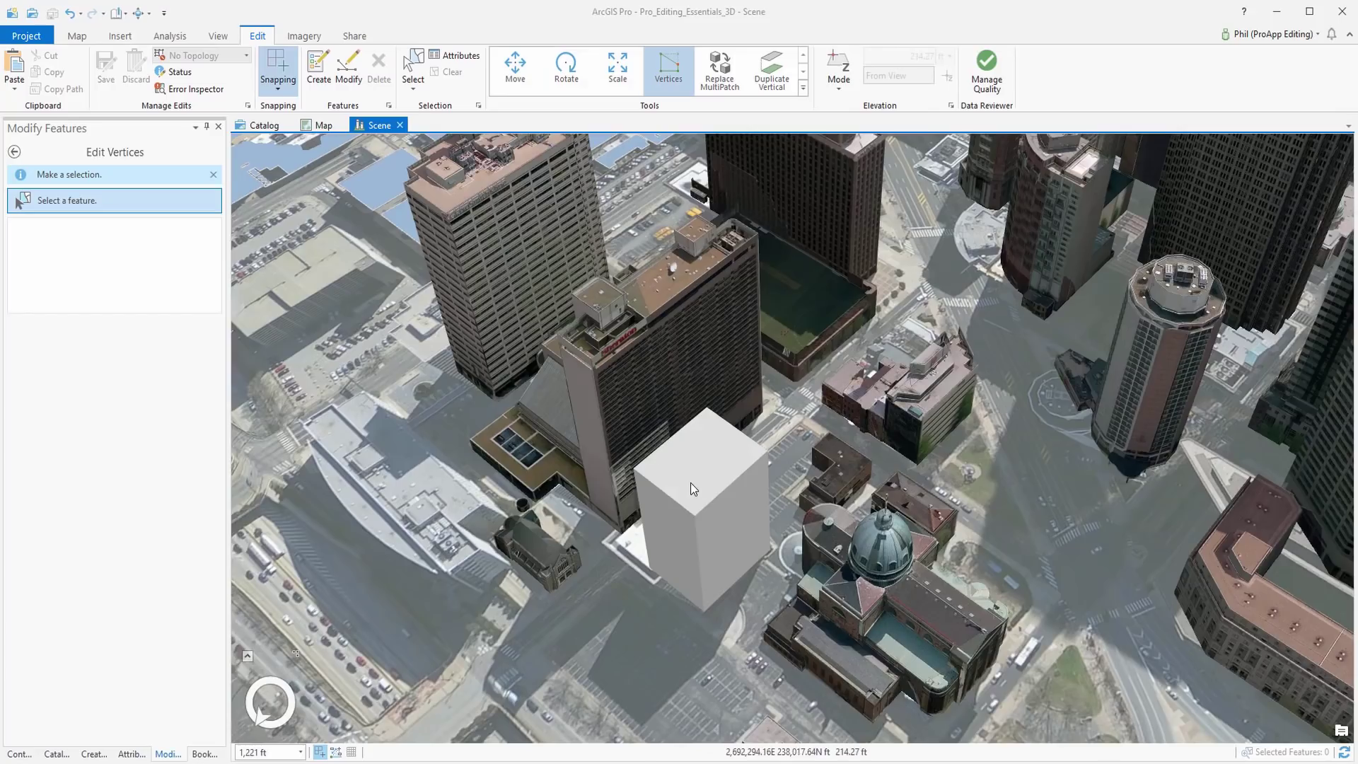
Step: Sketch an inset rectangle on the white building's roof, snapped to grid intersections, and raise the roof face with Edit Vertices
scroll(691, 485, up, 5)
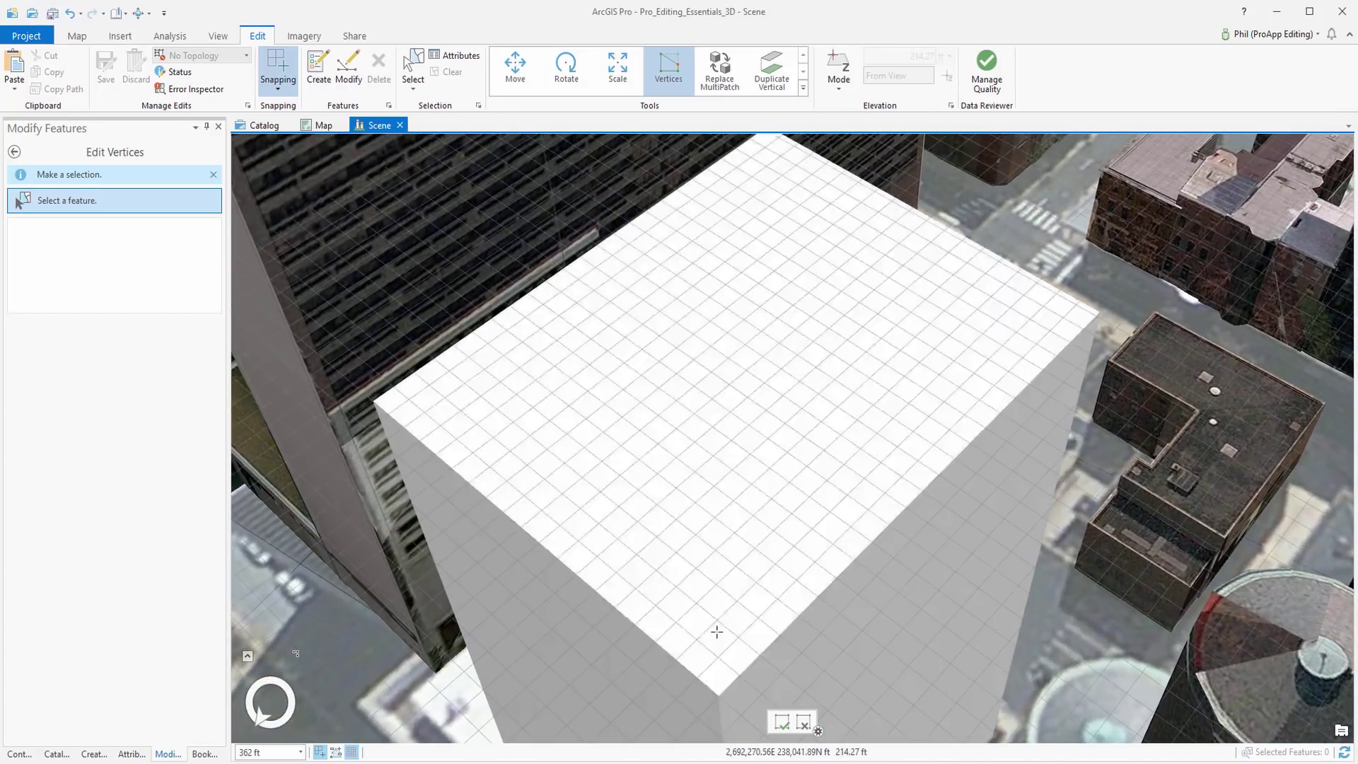
click(715, 630)
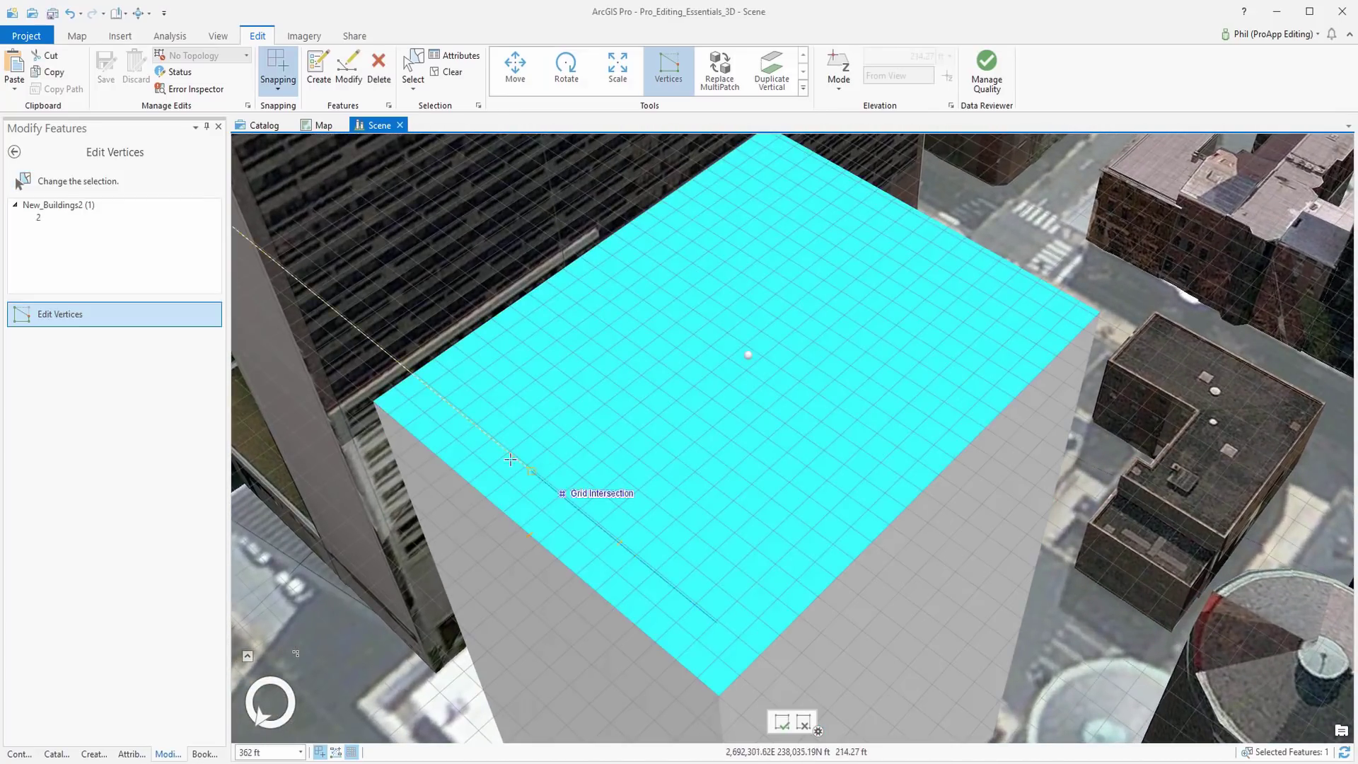
click(762, 169)
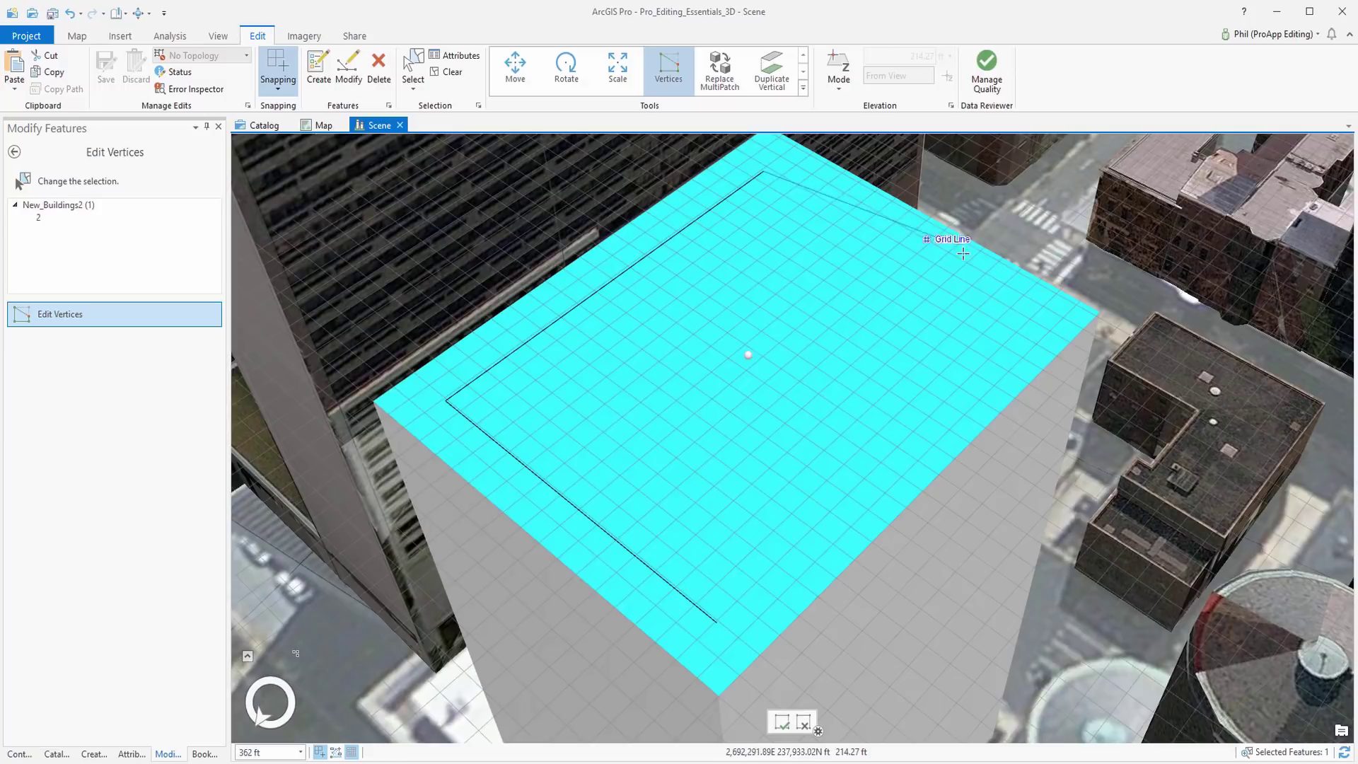
double_click(1025, 324)
drag(745, 361, 731, 292)
click(781, 722)
scroll(719, 518, down, 5)
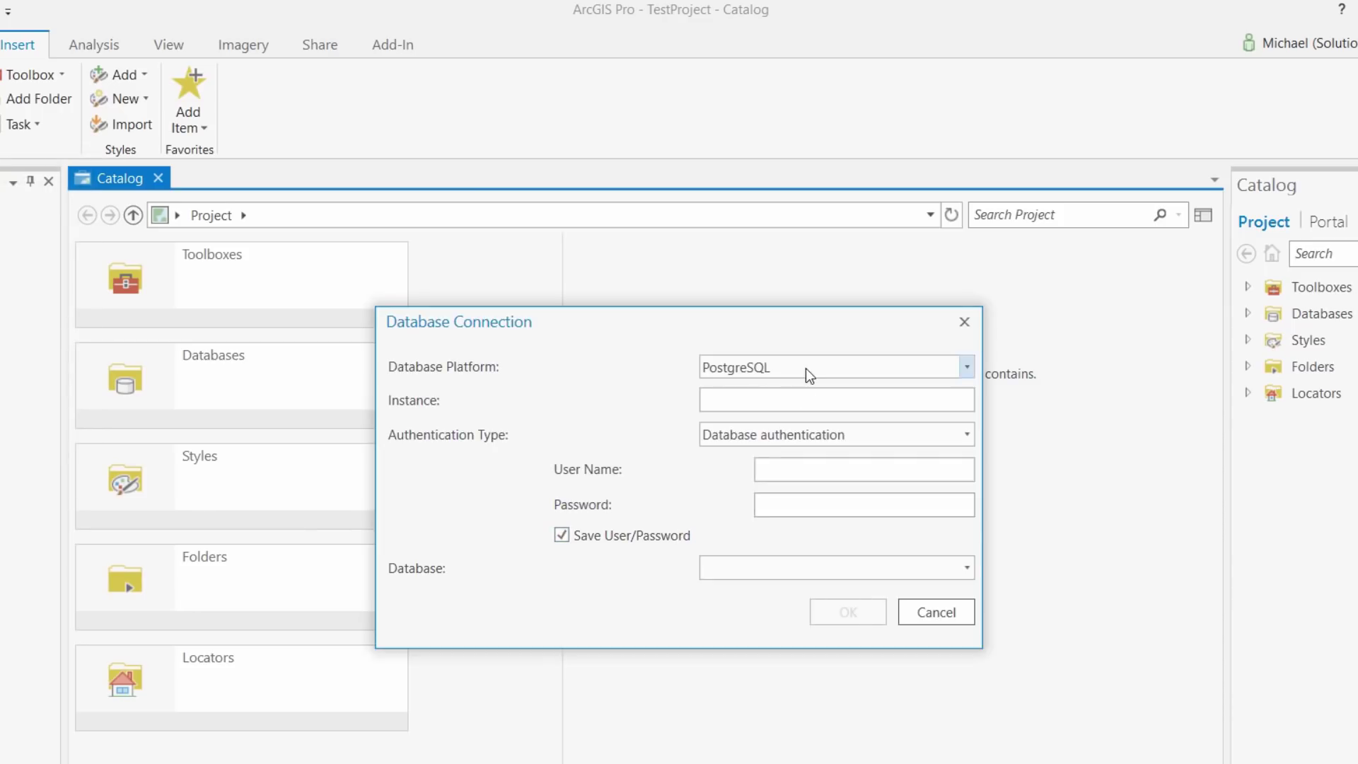
Step: Set the new database connection's platform to Oracle, paste its instance and enter the user name wmx1
click(804, 368)
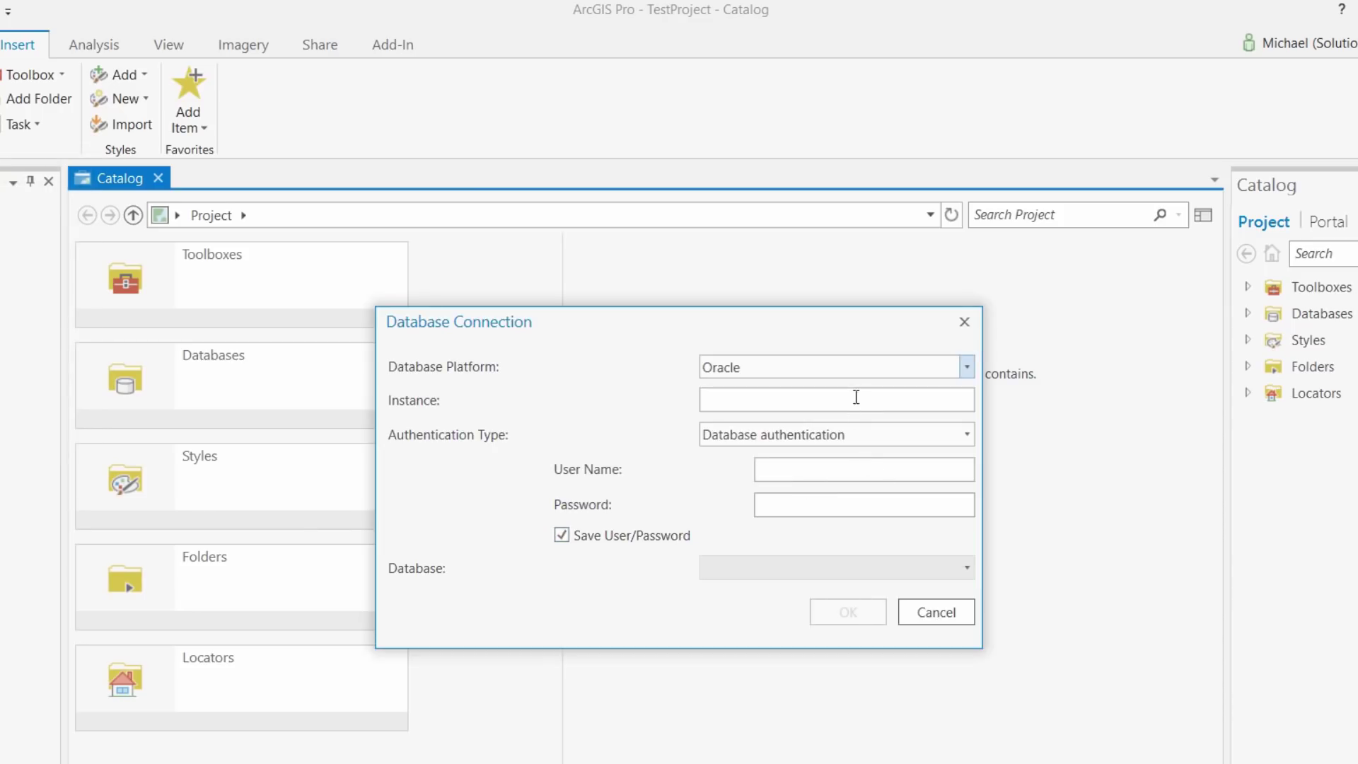
right_click(855, 397)
click(907, 470)
click(808, 466)
text(wmx1)
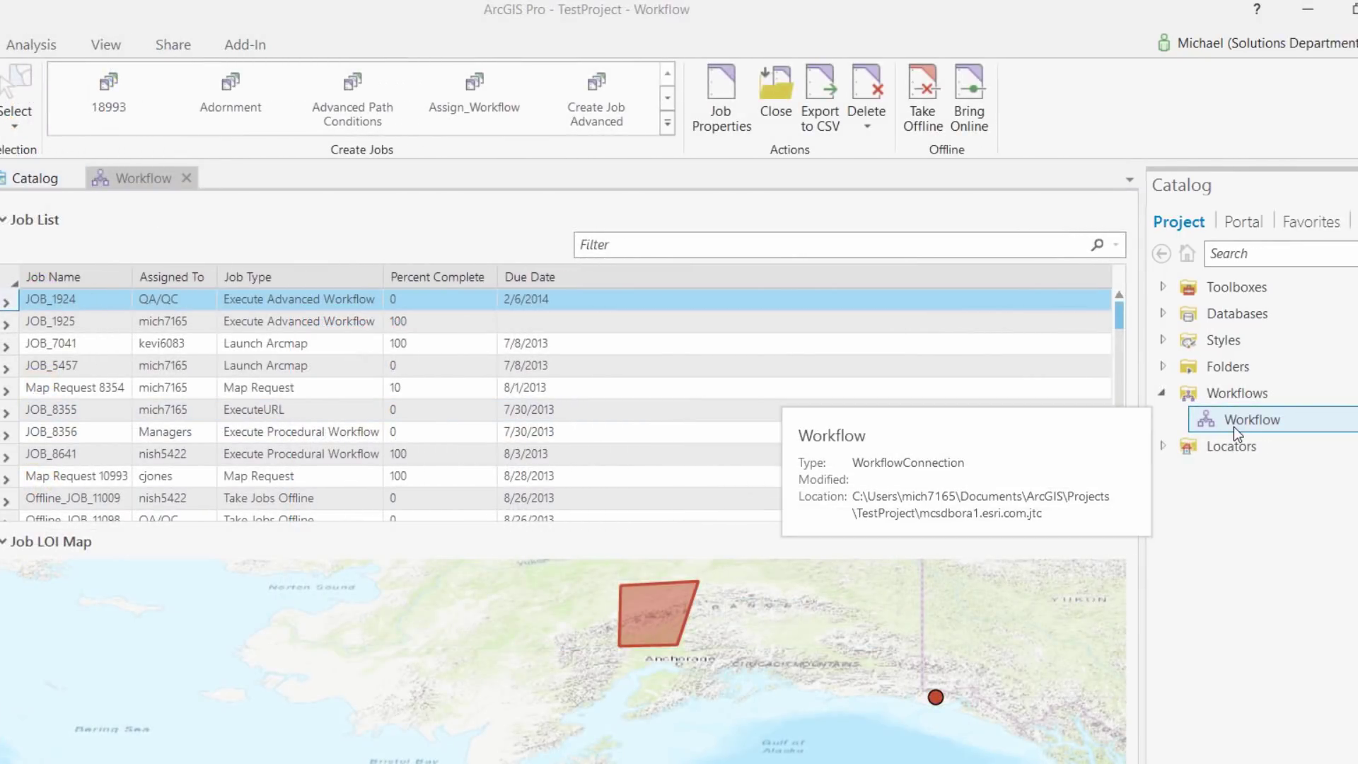
Step: Update the Workflow connection's data workspace login for Data Repository - Indv Login Editor, entering the user name myuser and the account password
right_click(1248, 422)
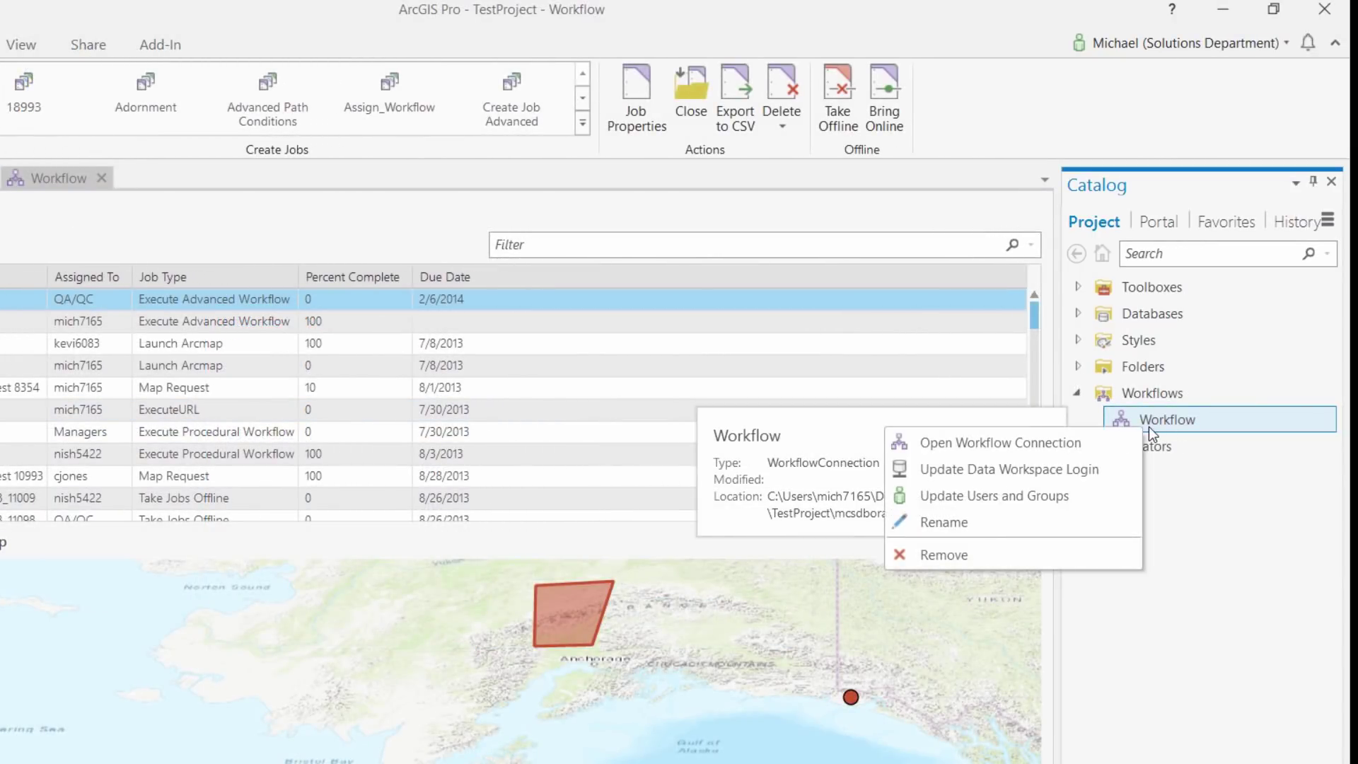
click(1074, 468)
click(744, 413)
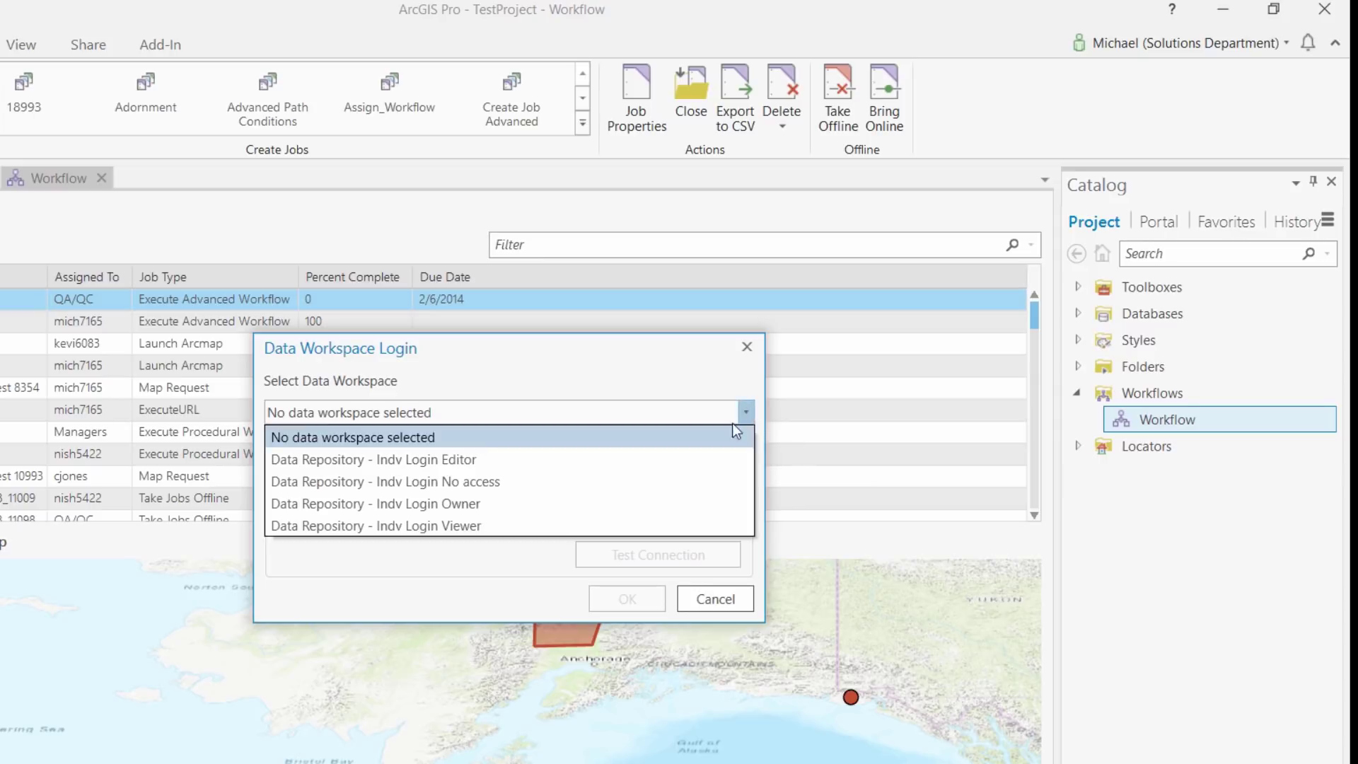
click(703, 460)
click(679, 478)
text(myuser)
key(Tab)
text(***)
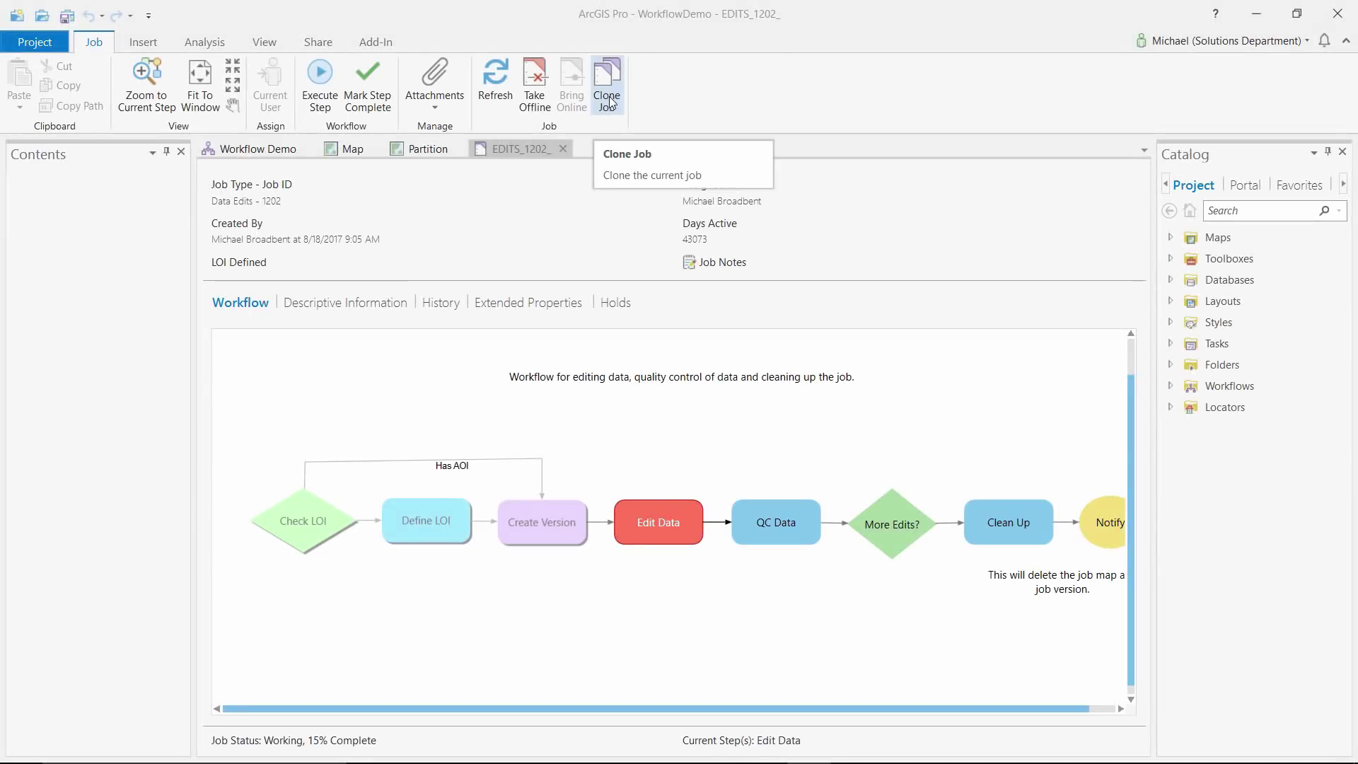
Step: Clone the current job EDITS_1202_
click(608, 101)
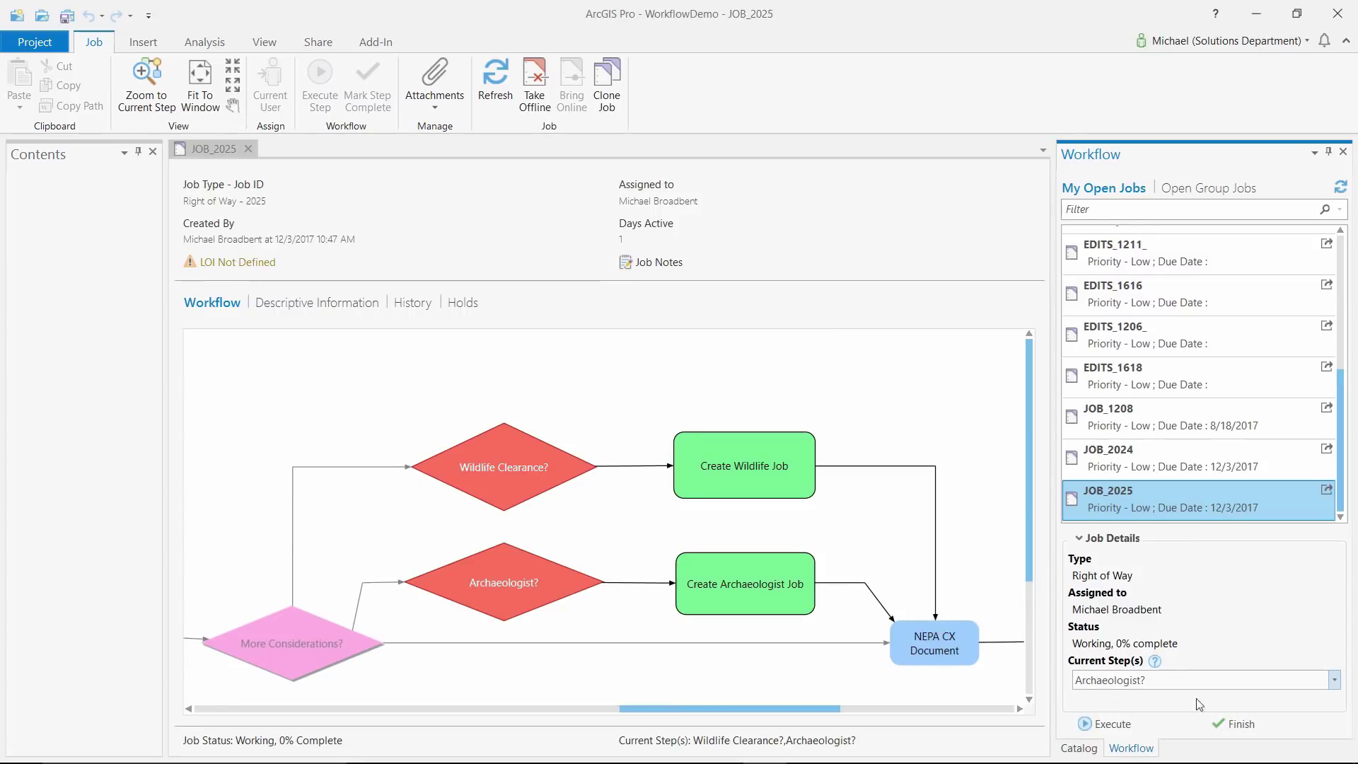
Step: Choose Wildlife Clearance? as the current step of JOB_2025 and execute it, browsing the web page it opens
click(1335, 680)
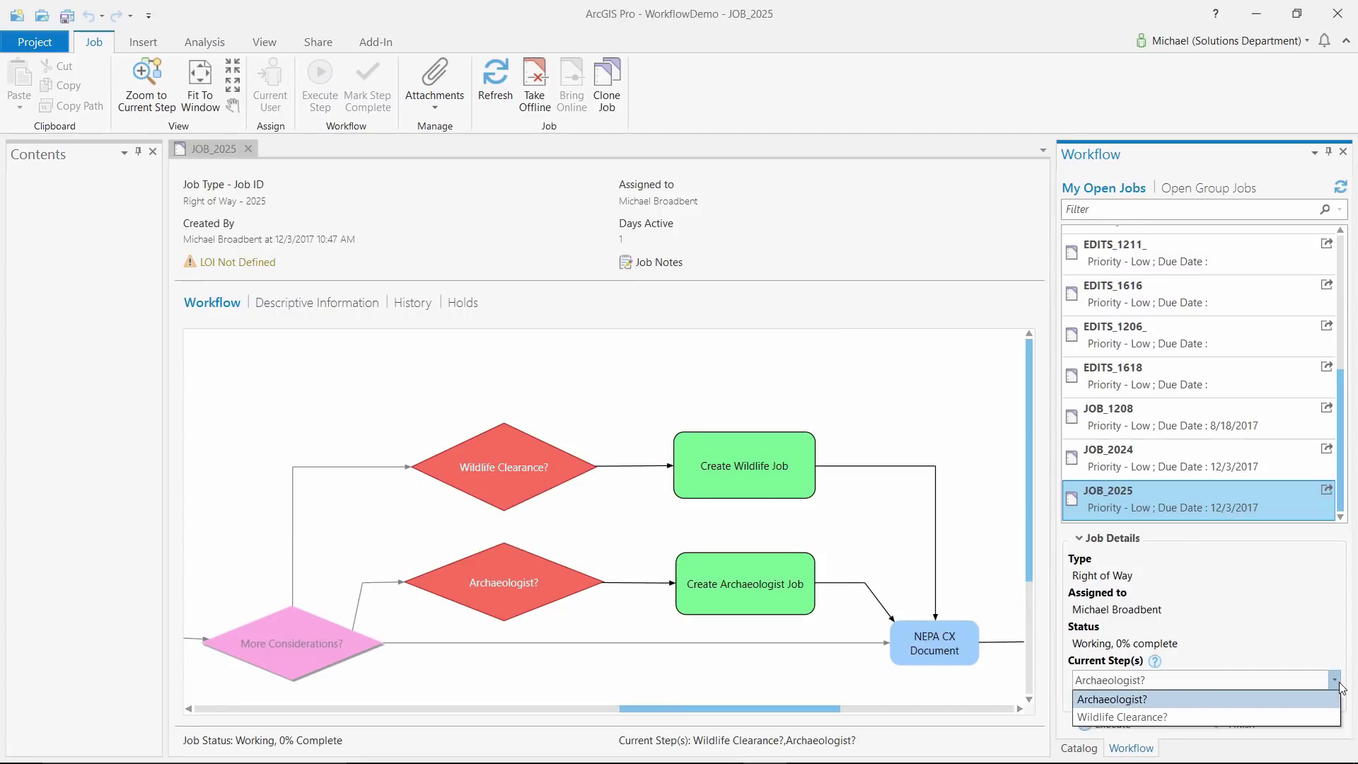
click(1328, 717)
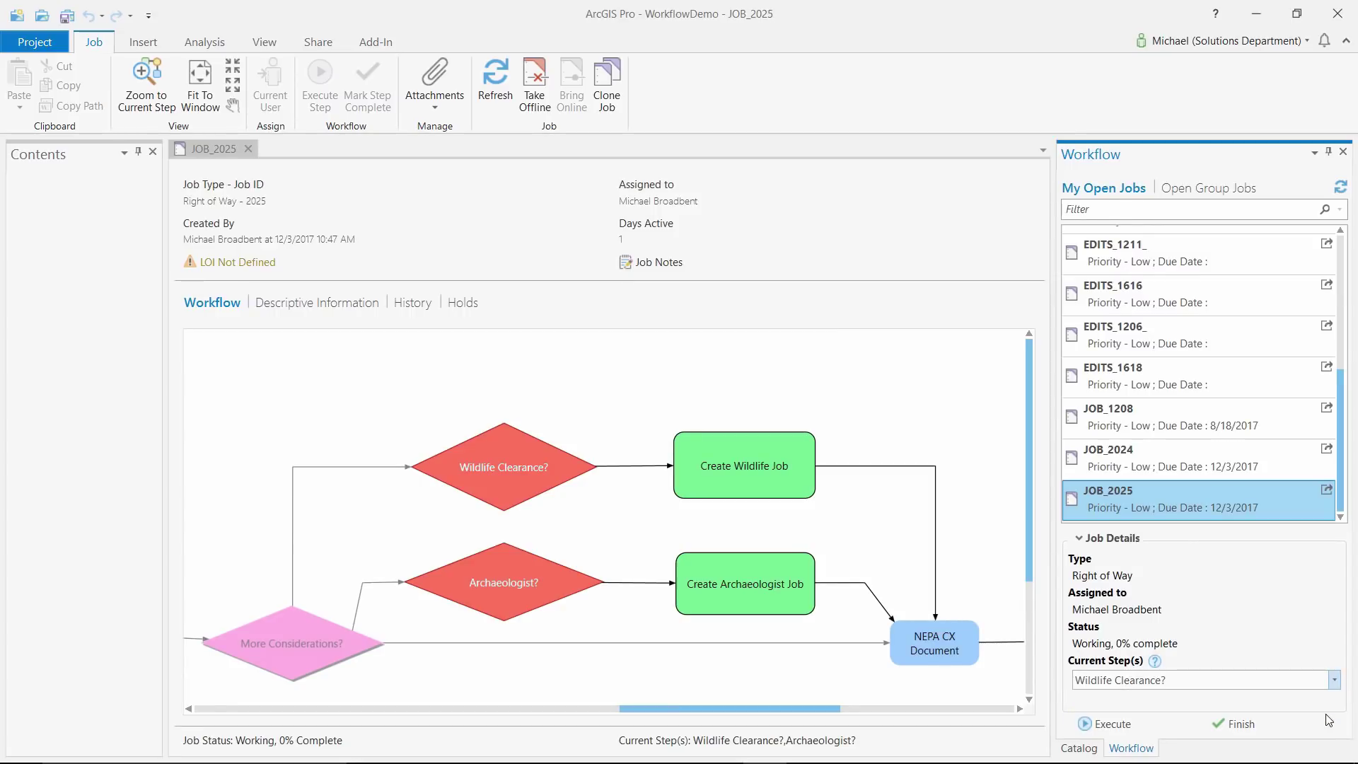
click(248, 148)
click(1154, 660)
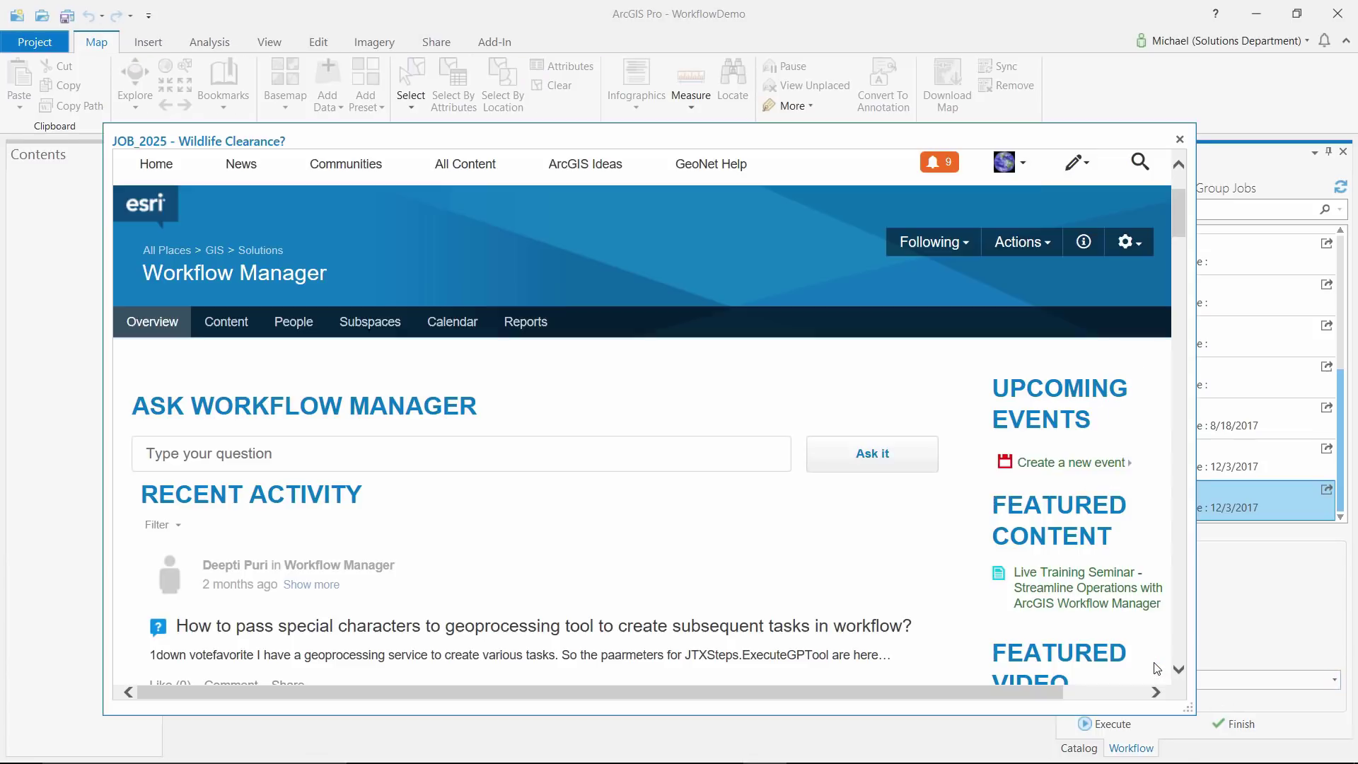
scroll(638, 507, down, 5)
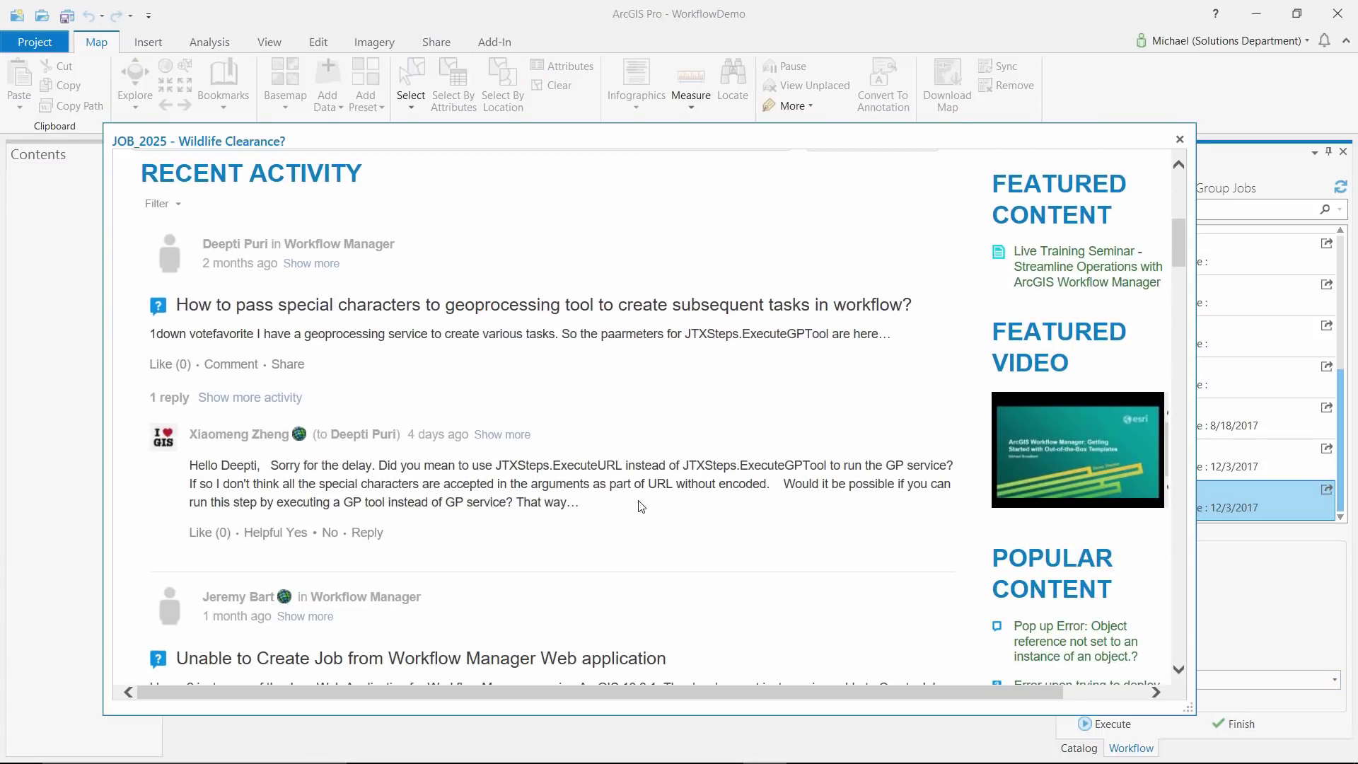
scroll(639, 506, up, 5)
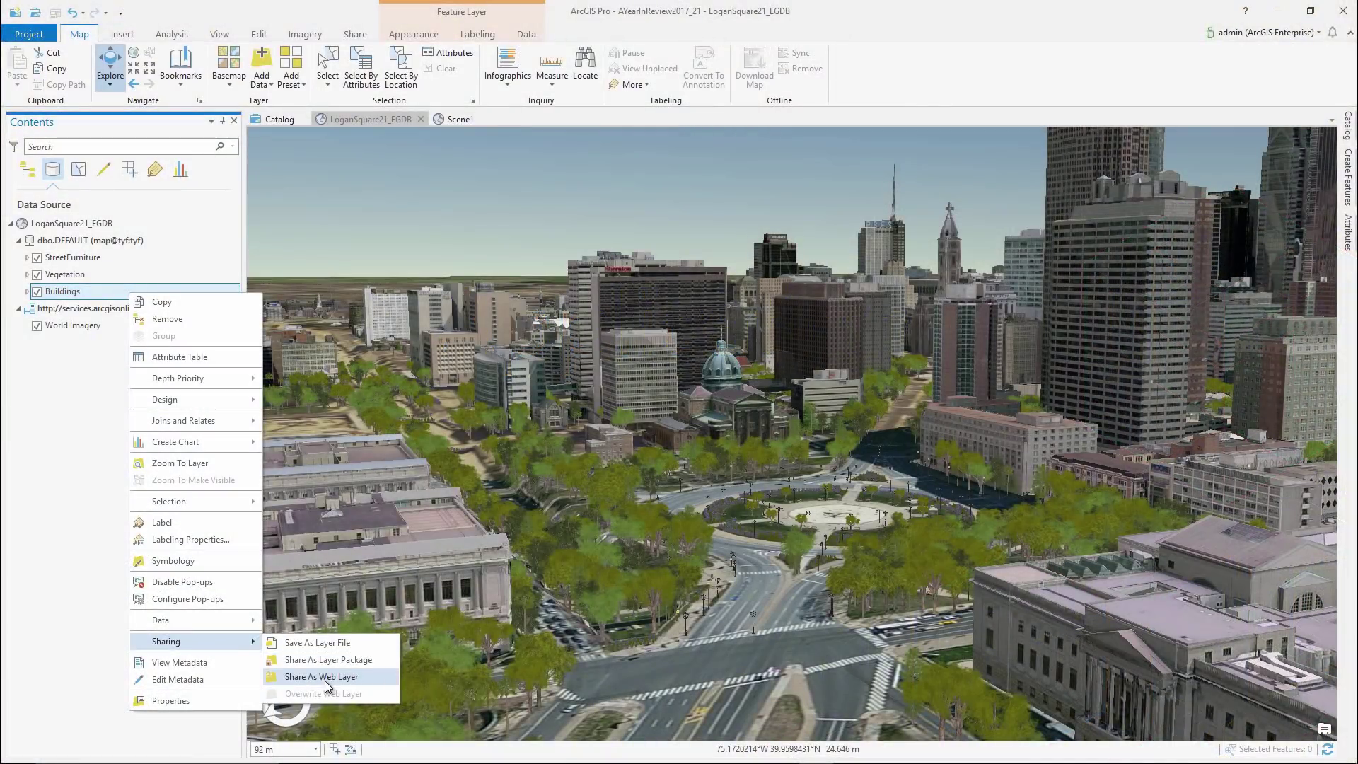
Step: Publish the Buildings layer as a web layer, resolving the analyzer error by registering its data source with the server as tyf
click(323, 680)
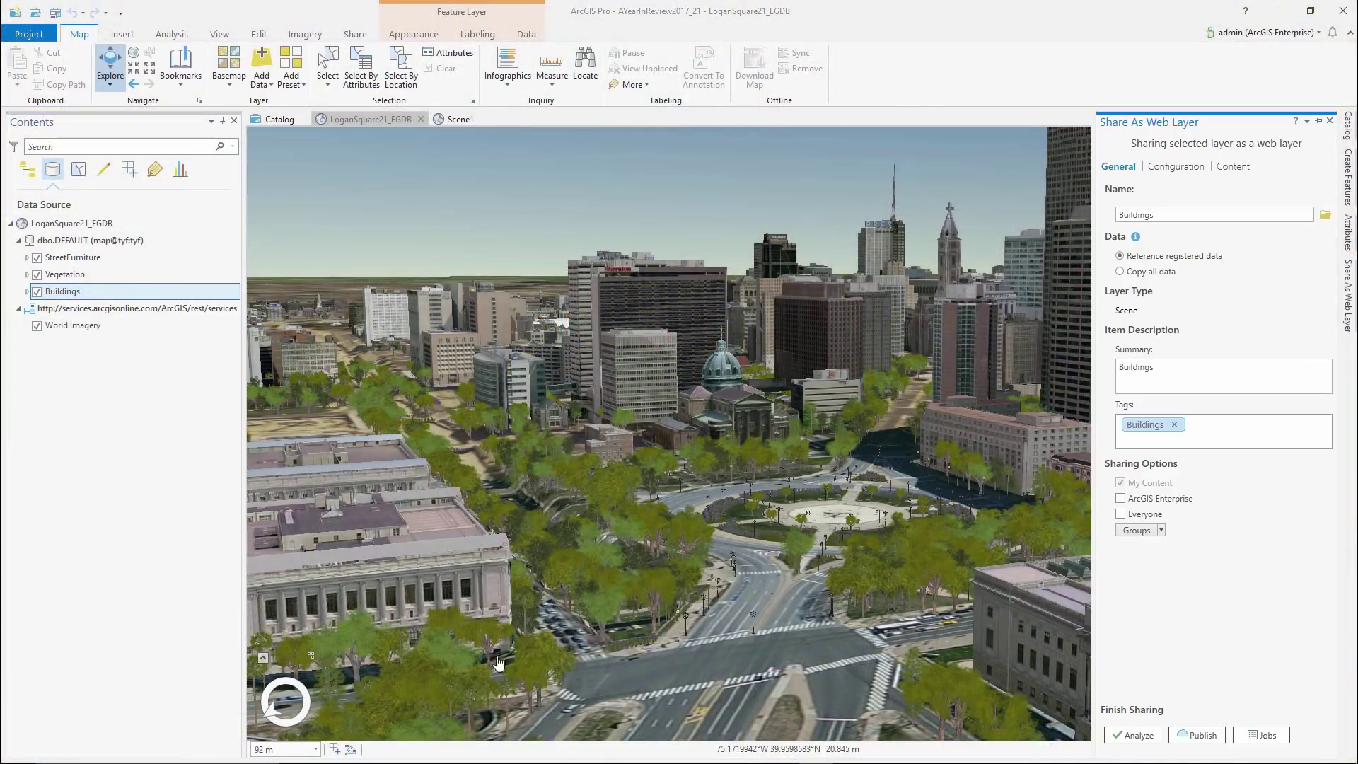
click(1134, 734)
right_click(1144, 252)
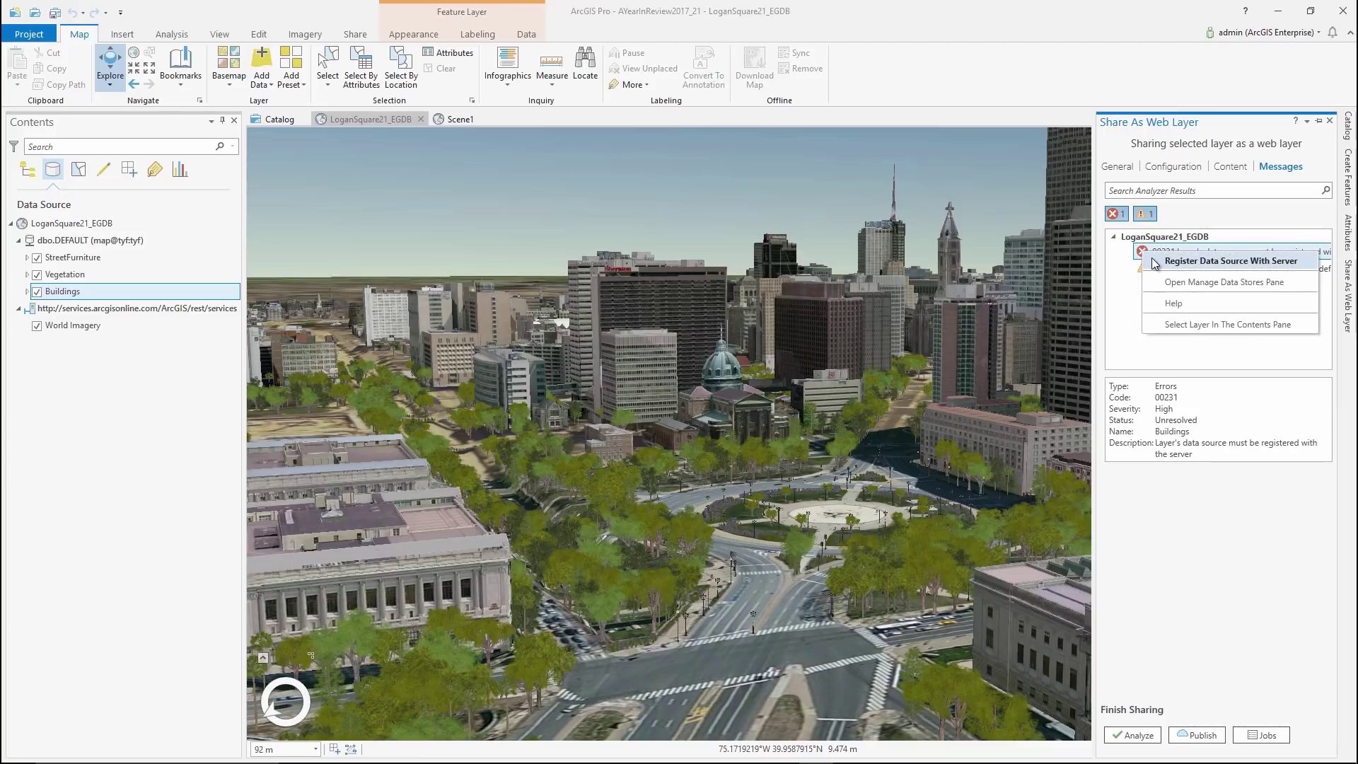
click(1203, 260)
text(tyf)
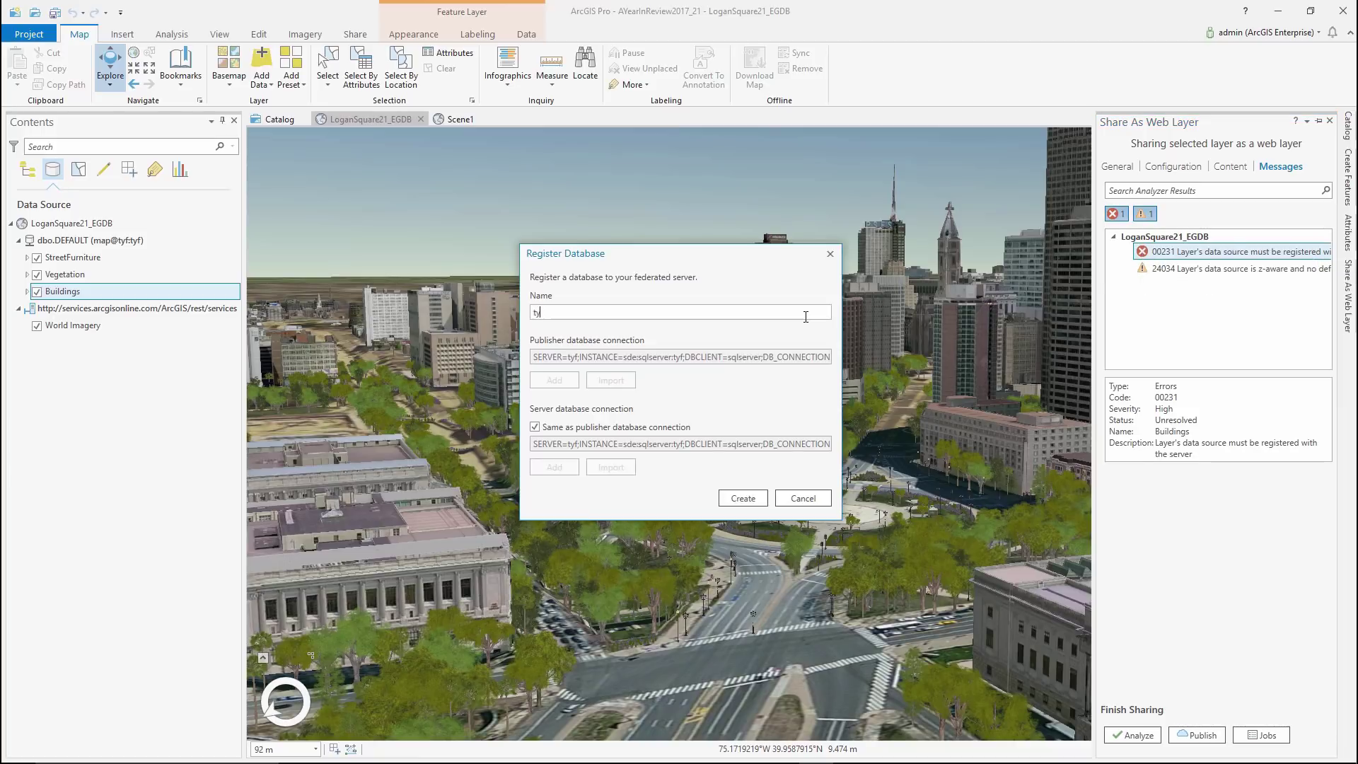
click(742, 498)
click(1197, 735)
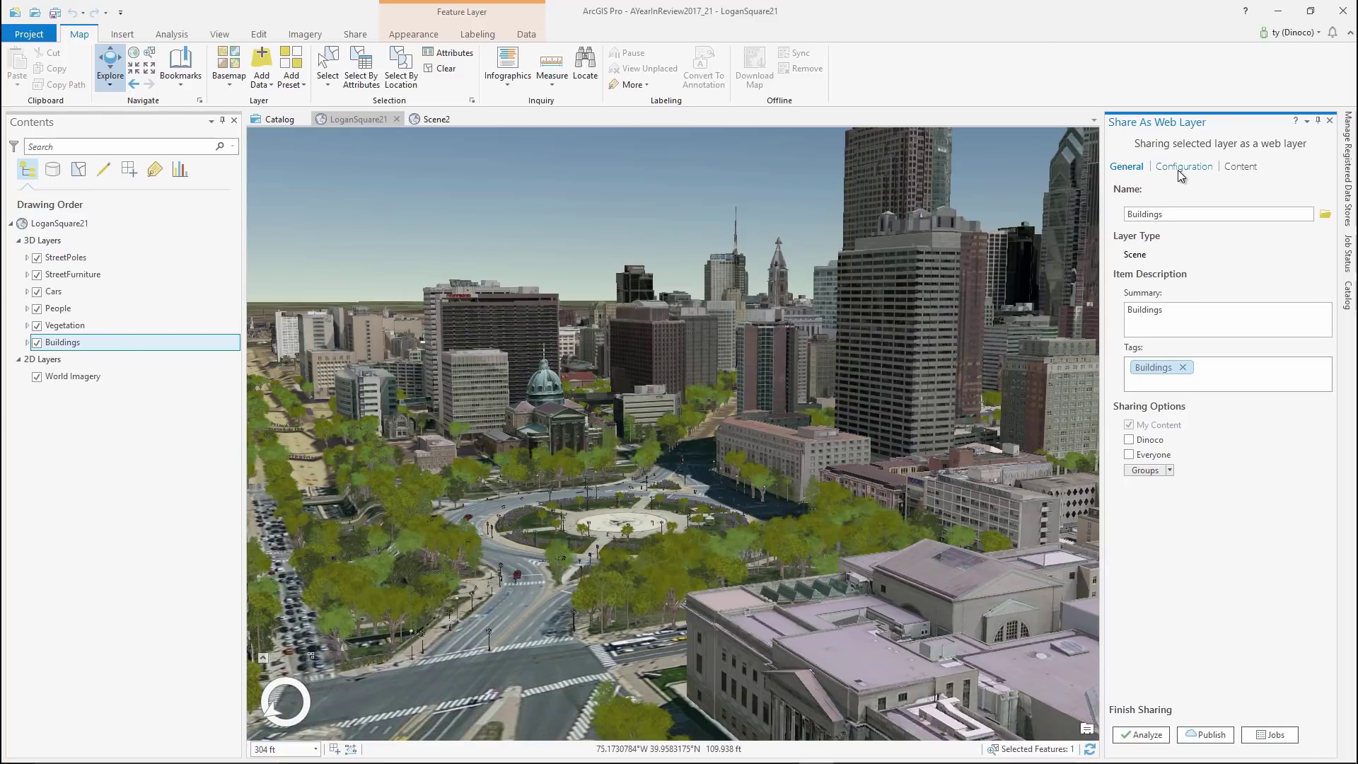
Step: Choose Cache locally in the Buildings web layer's configuration, and switch the caching to Cache online
click(1180, 169)
click(1168, 275)
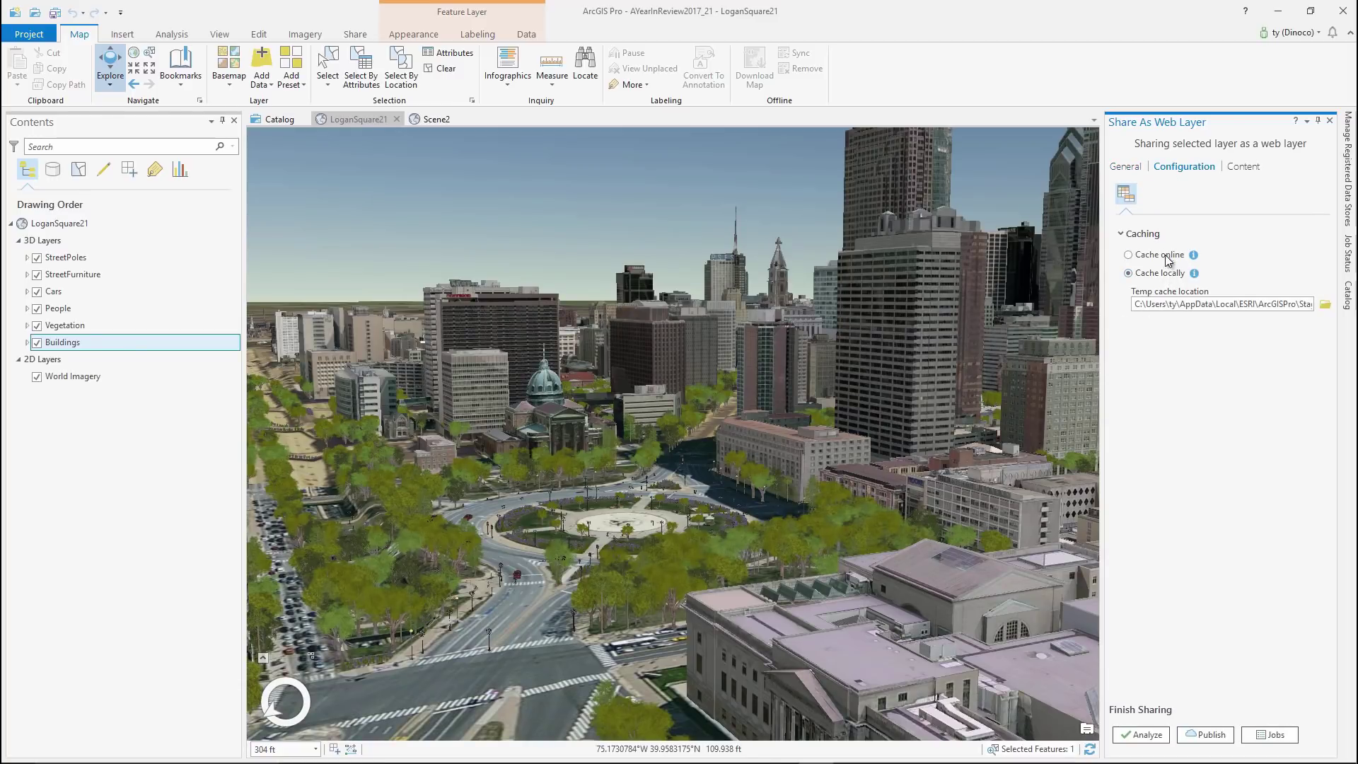
click(1164, 255)
click(1177, 373)
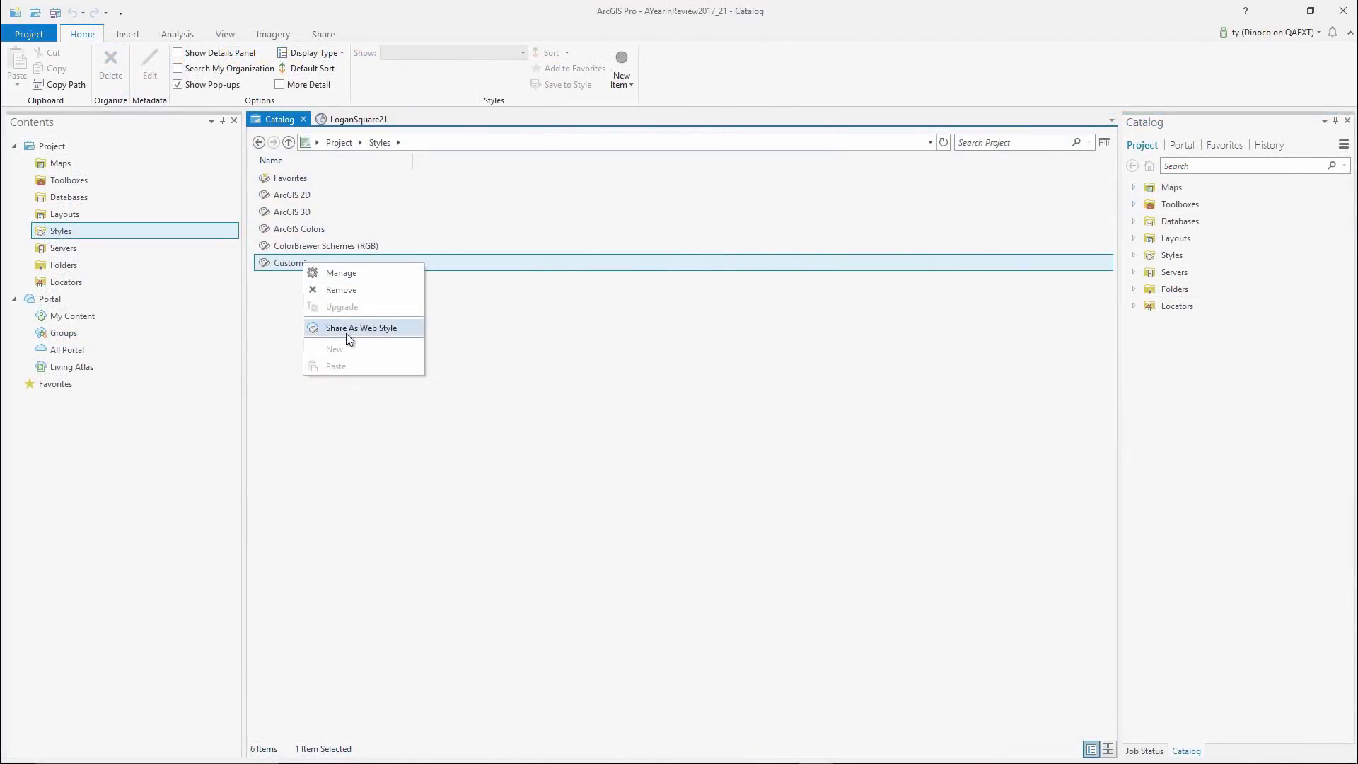
Step: Share the Custom1 style as a web style, reviewing the groups available for sharing
click(346, 333)
click(1187, 409)
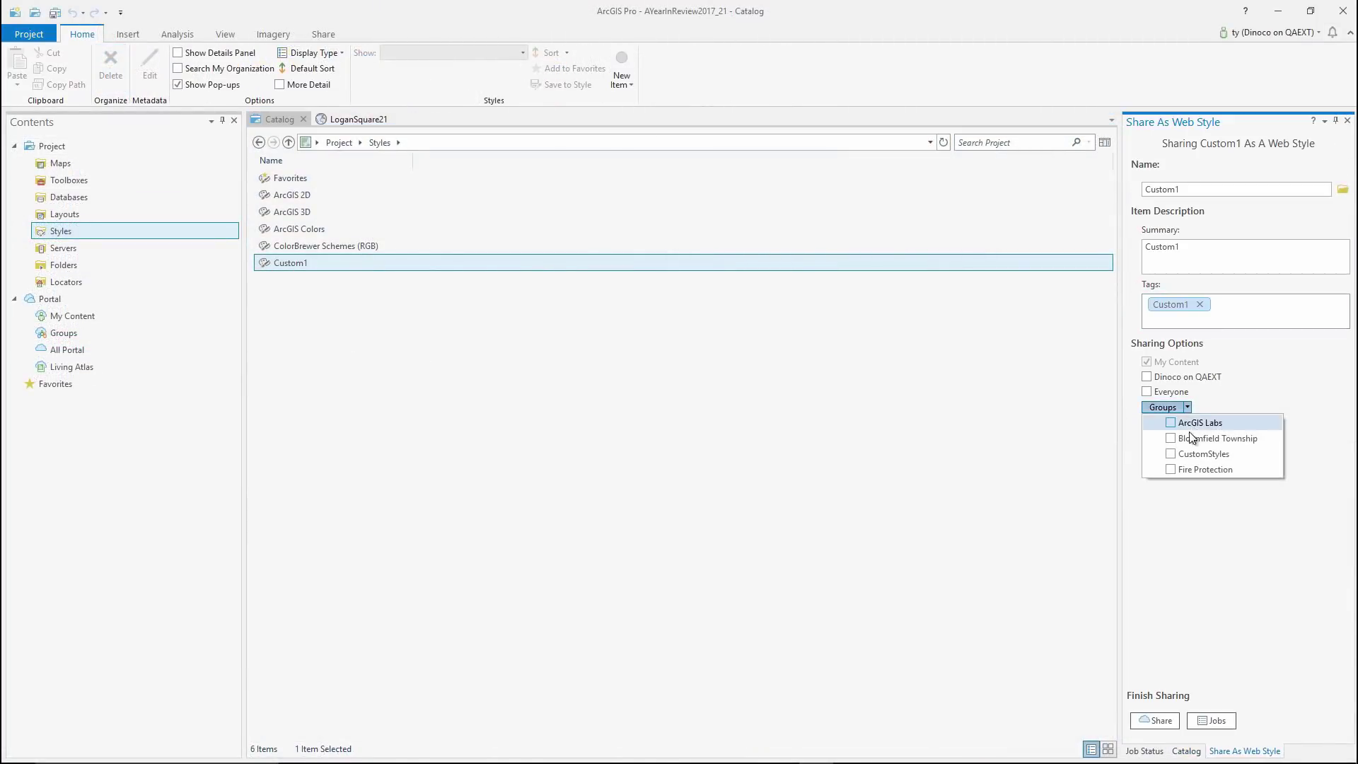
click(1189, 602)
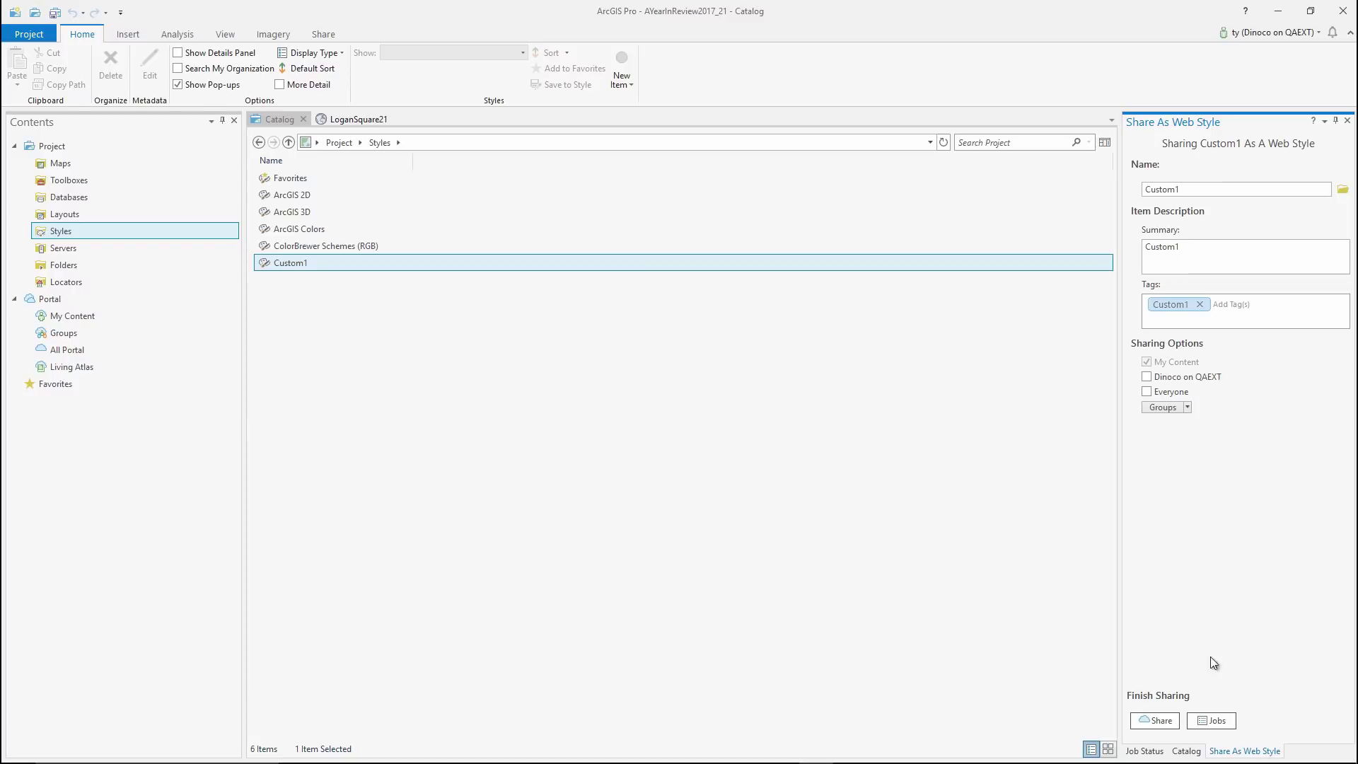
click(1174, 720)
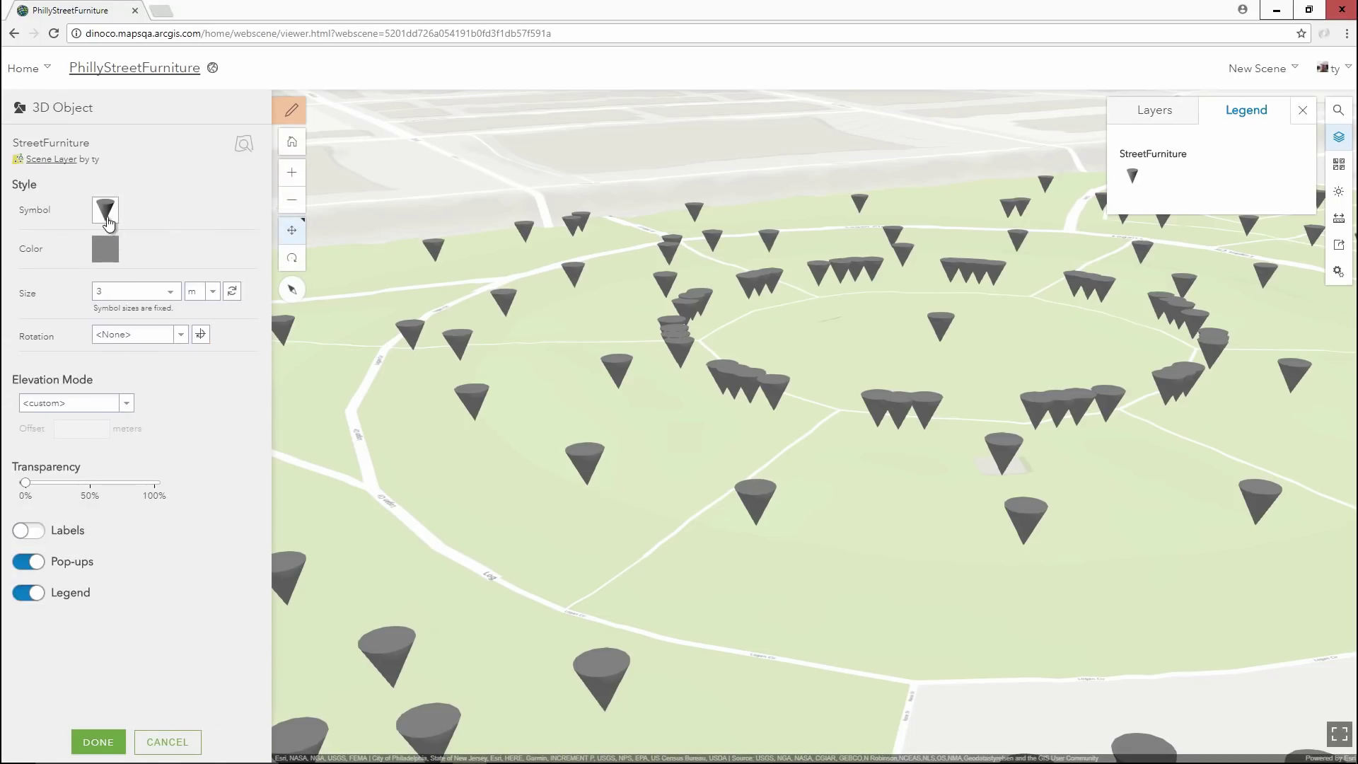
Step: In the PhillyStreetFurniture scene in the web scene viewer, pick a different 3D symbol for the StreetFurniture layer
click(105, 210)
click(169, 262)
click(170, 290)
double_click(167, 312)
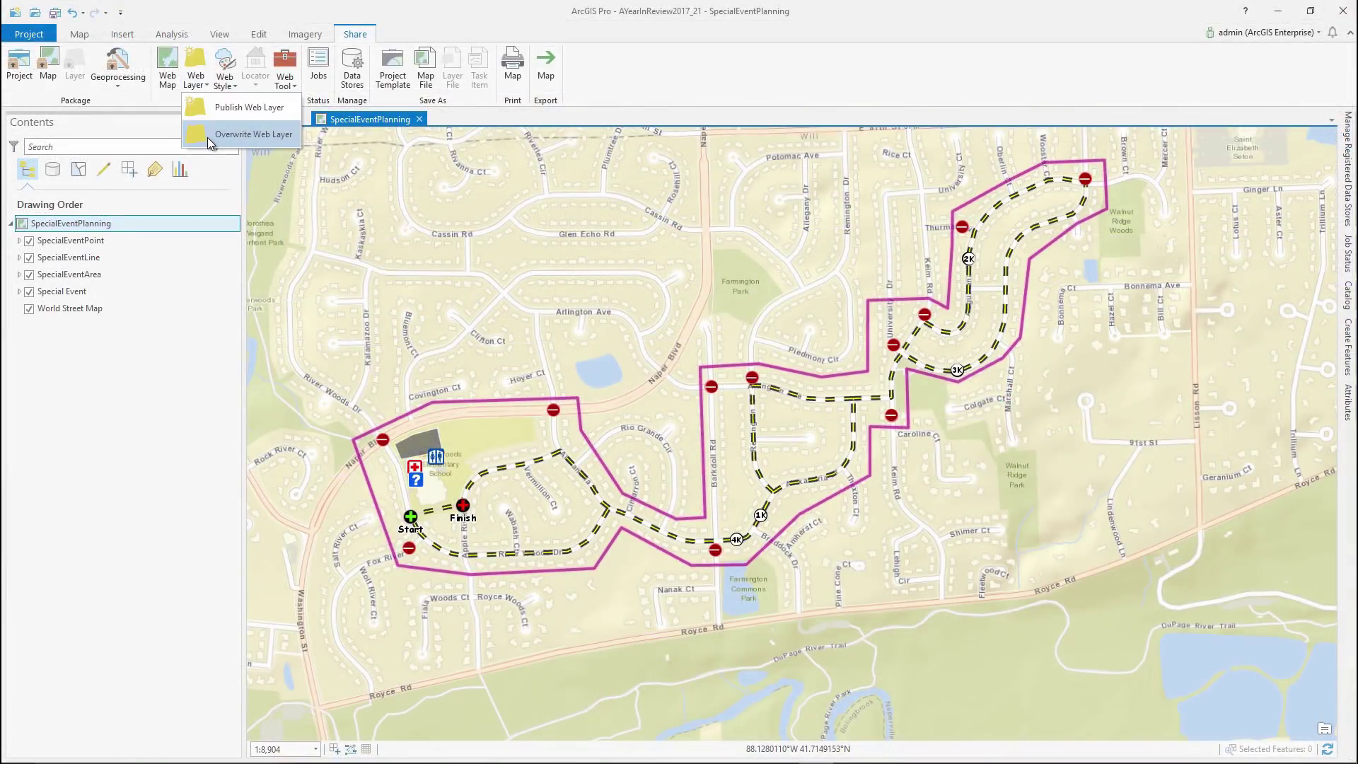
Step: Start overwriting a web layer from the SpecialEventPlanning map in ArcGIS Pro, selecting SpecialEventPlanning as the target
click(207, 133)
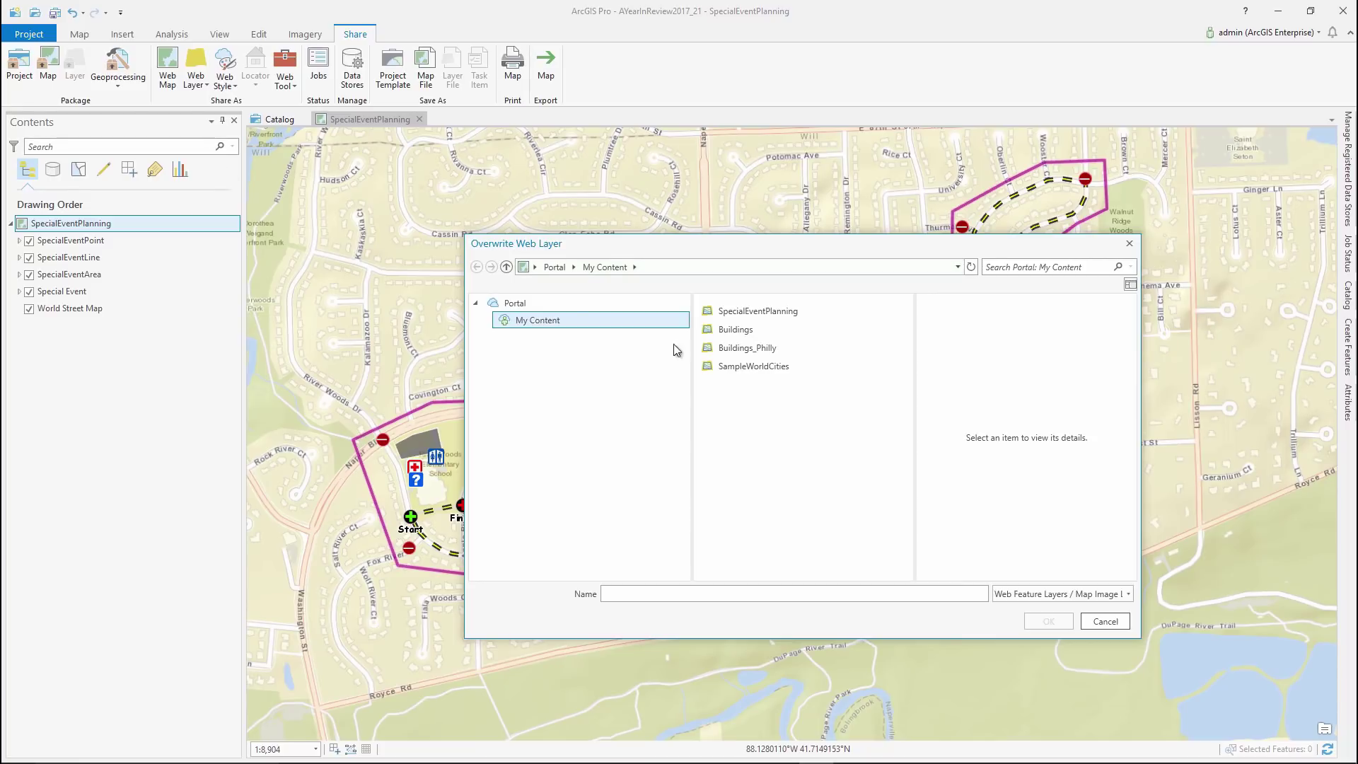
click(759, 313)
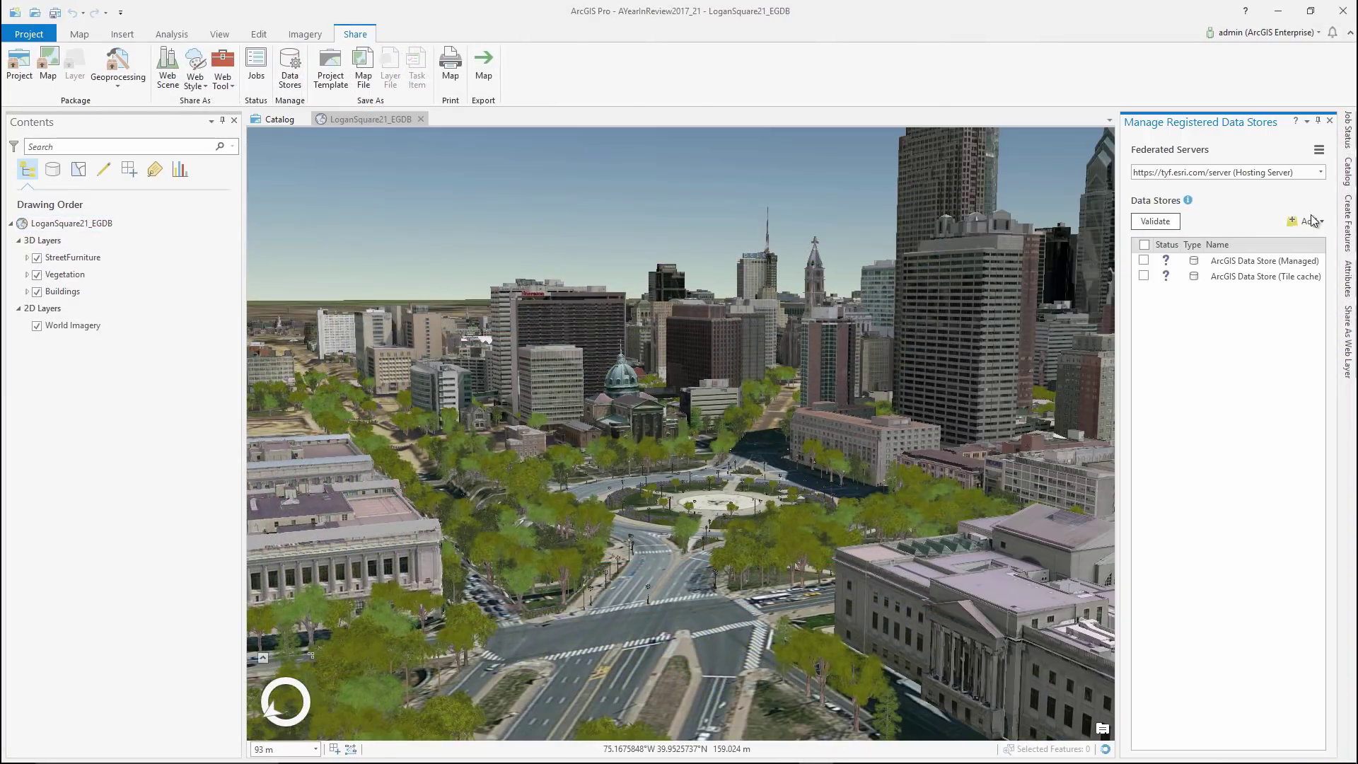
Step: Add a database to the server's registered data stores, importing an existing project database connection and naming it tyf
click(1320, 225)
click(1320, 249)
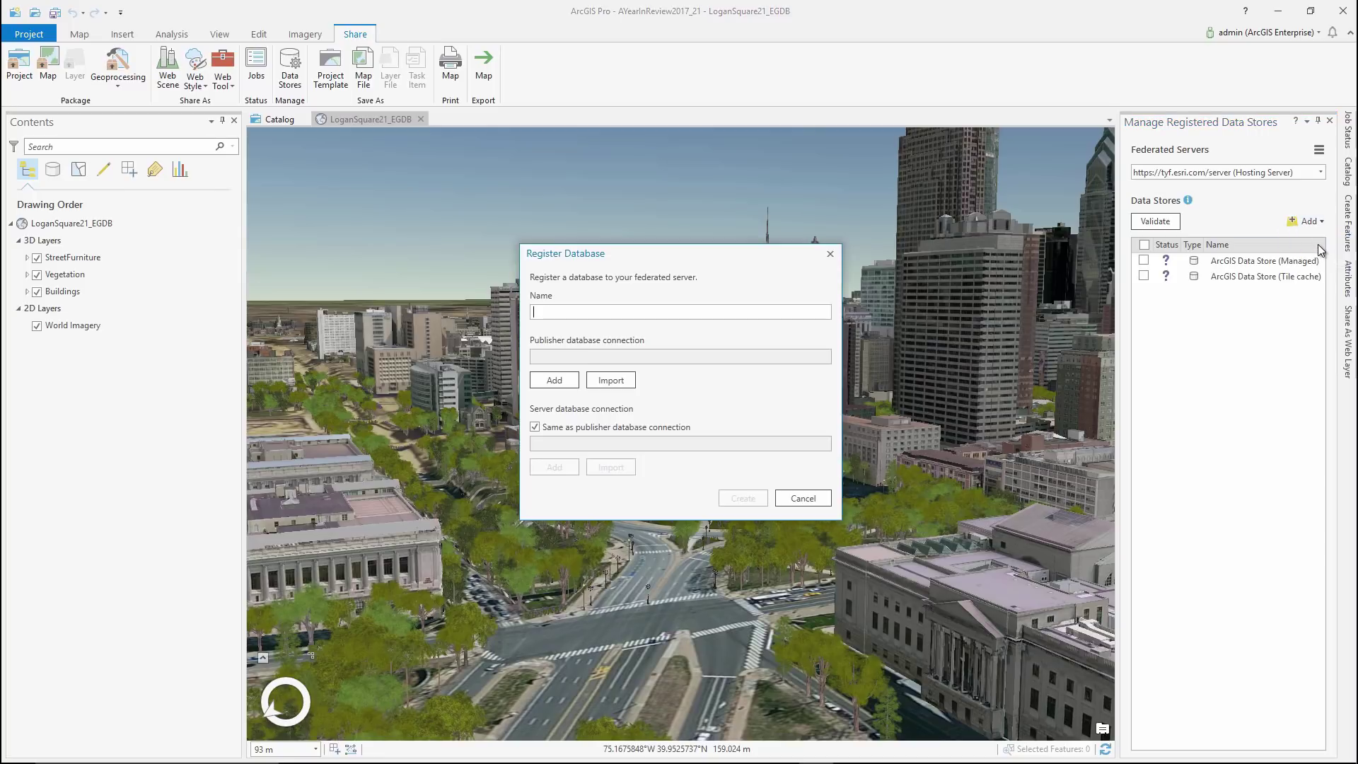
click(610, 380)
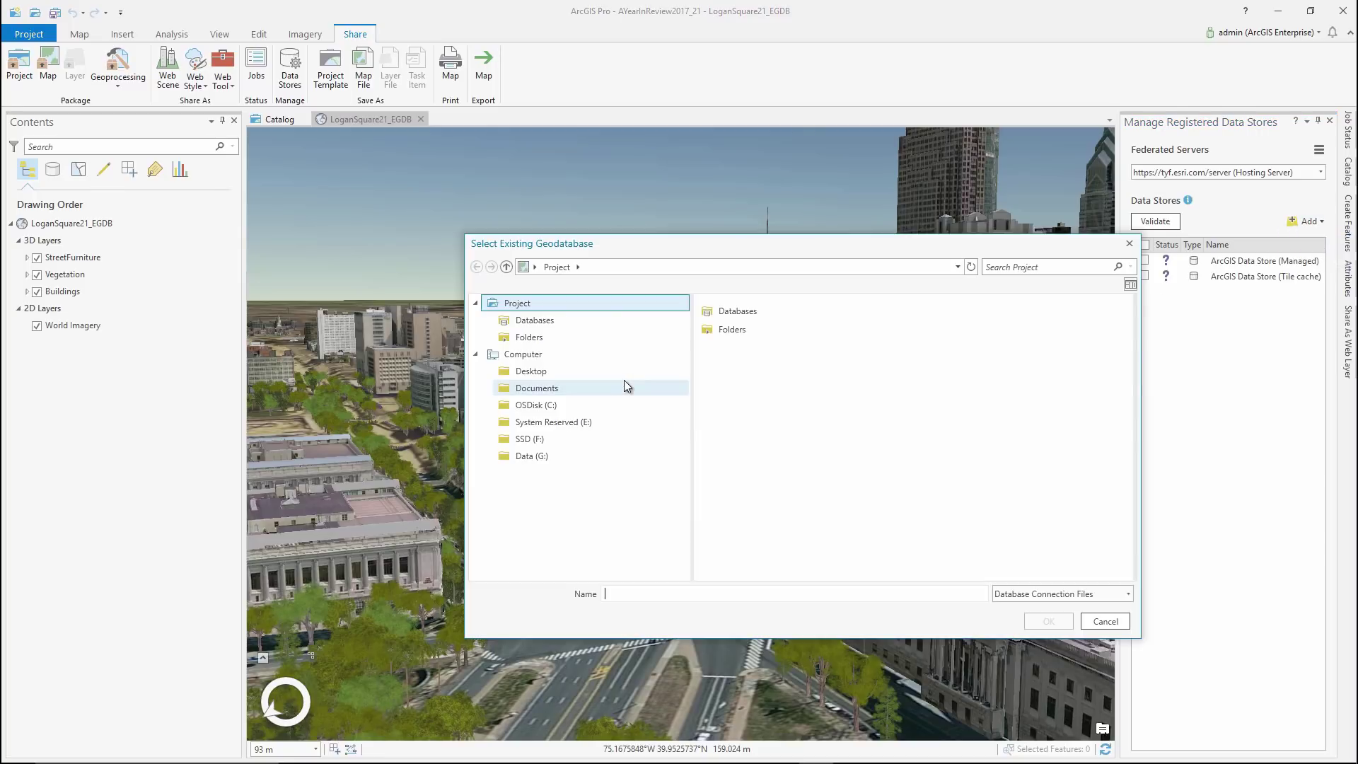
click(535, 319)
click(731, 311)
click(1042, 621)
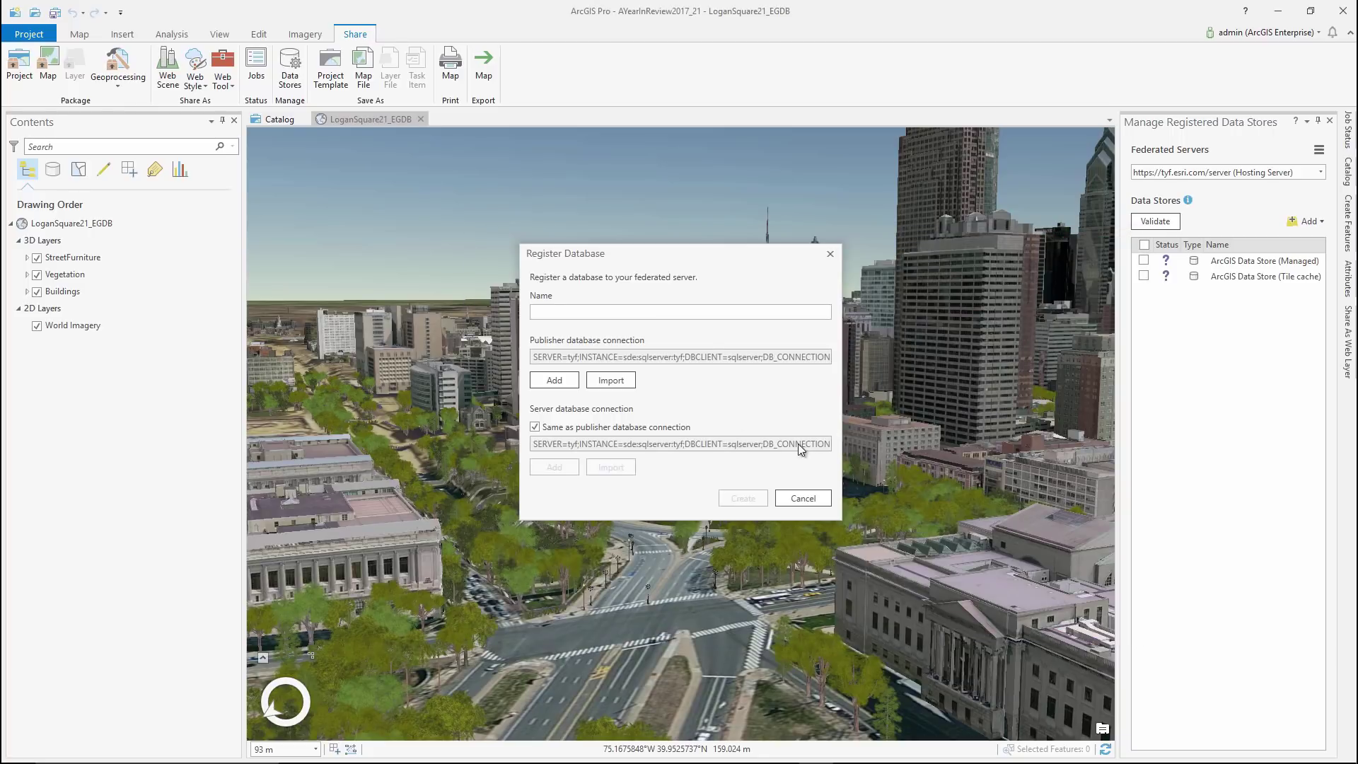
click(649, 310)
text(tyf)
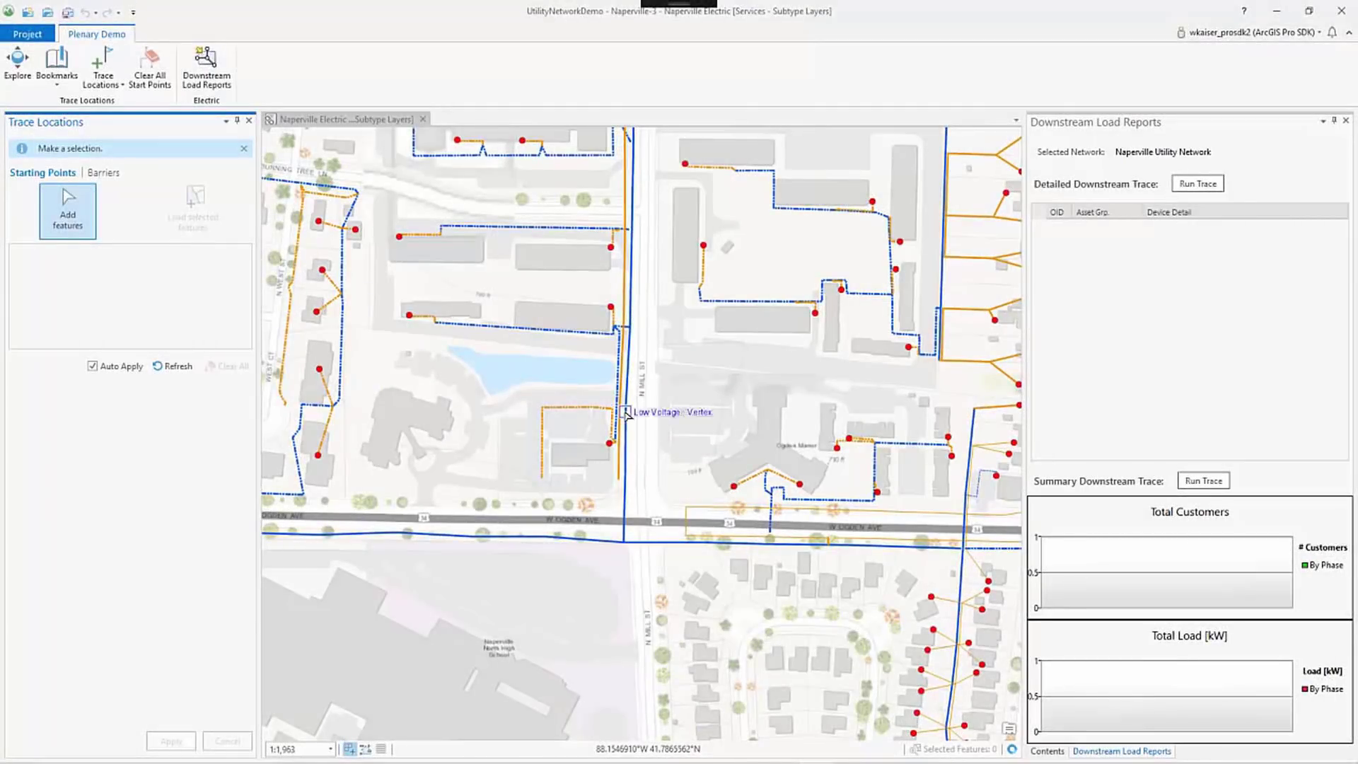
Step: Add a trace starting point on the medium voltage line along N Mill St and run the detailed and summary downstream traces
click(626, 413)
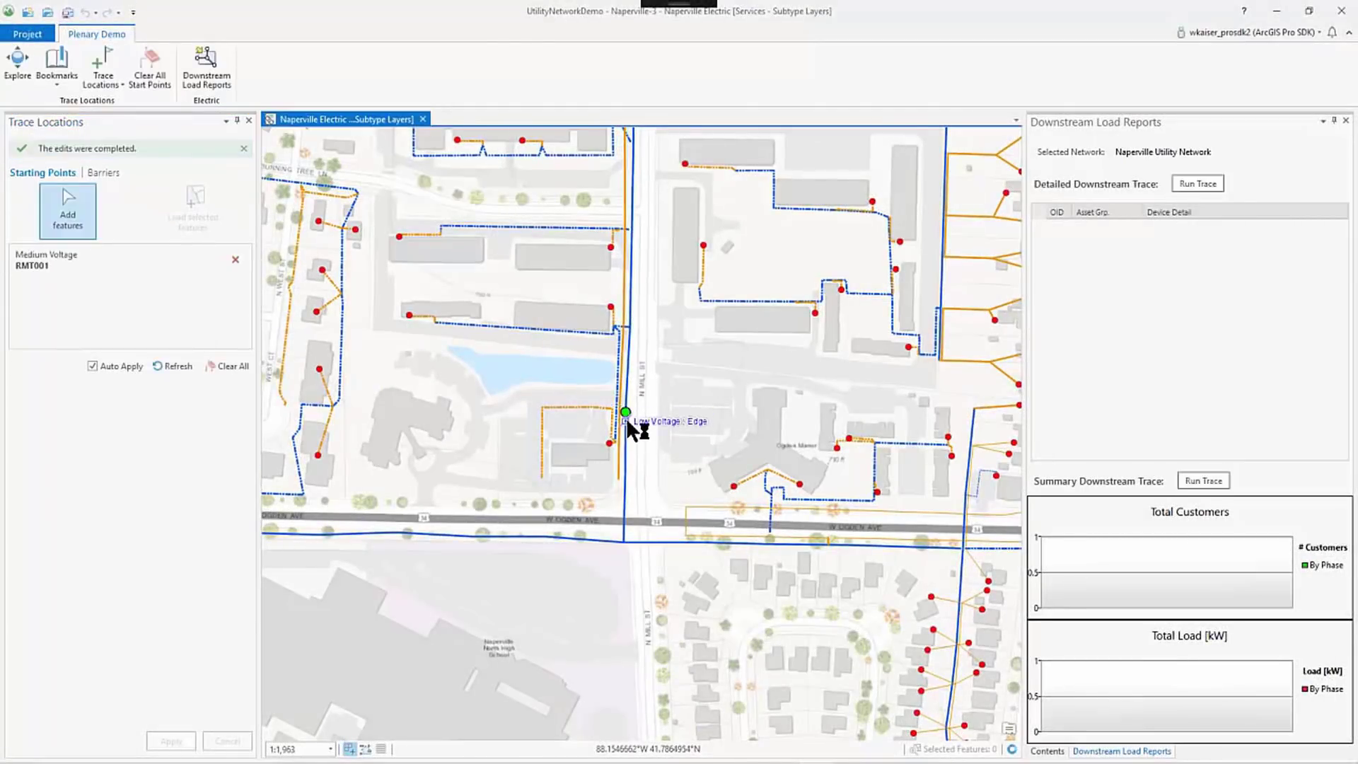
click(1195, 183)
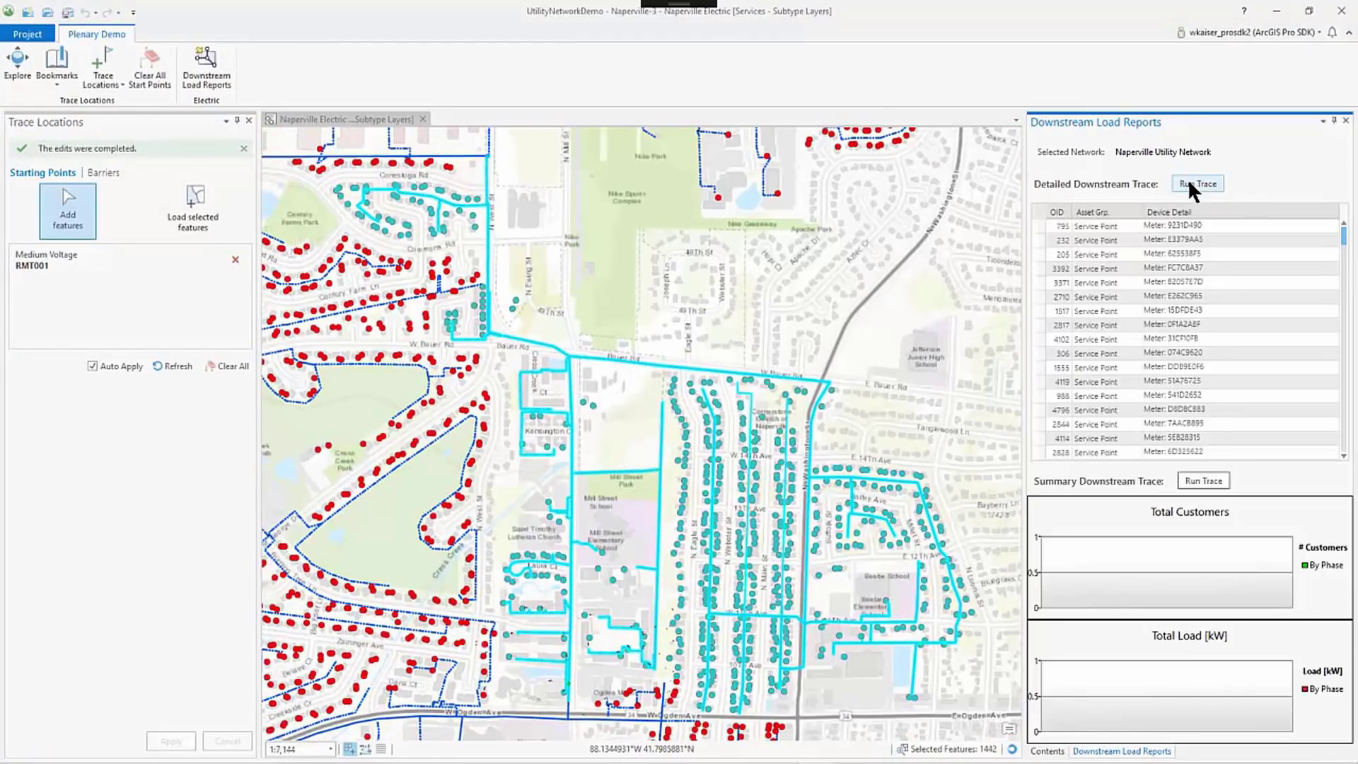
click(1203, 480)
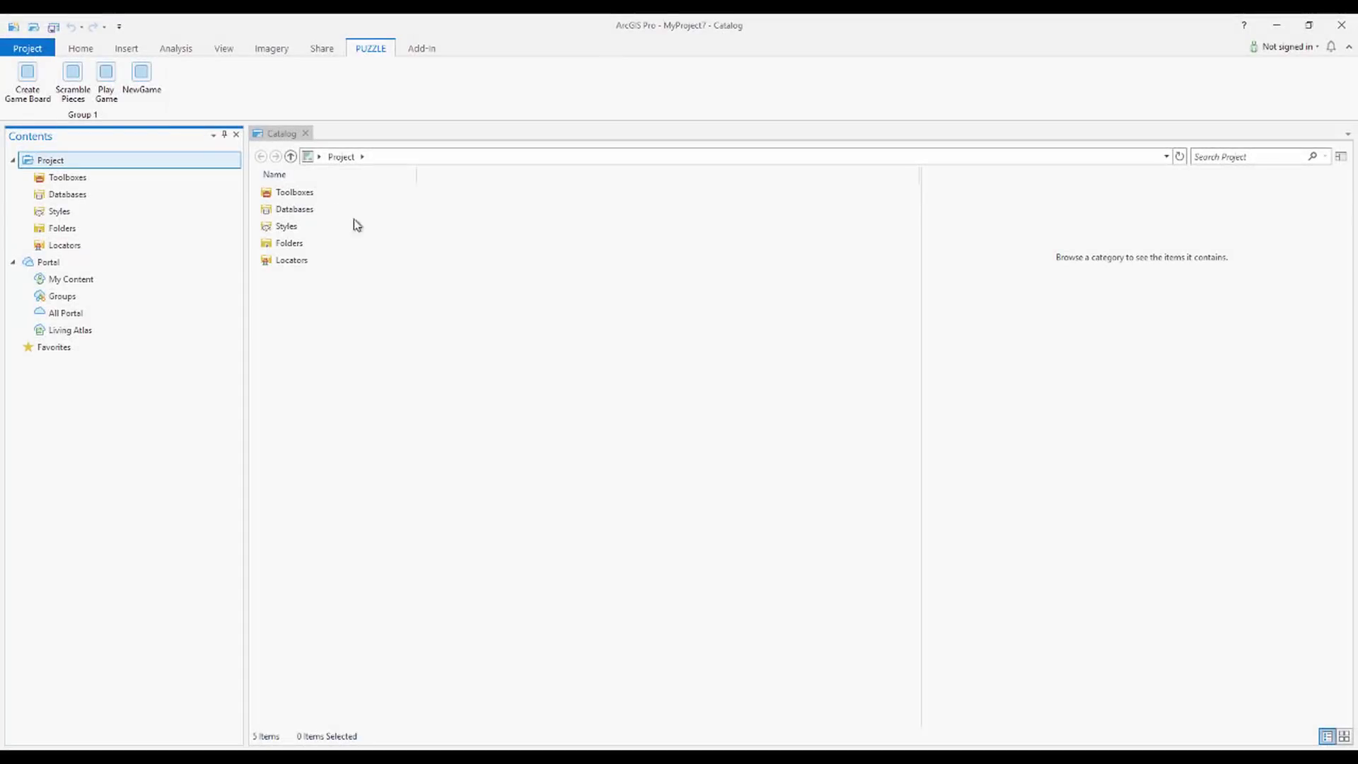
Step: Create the puzzle game board layout with the PUZZLE add-in
click(34, 81)
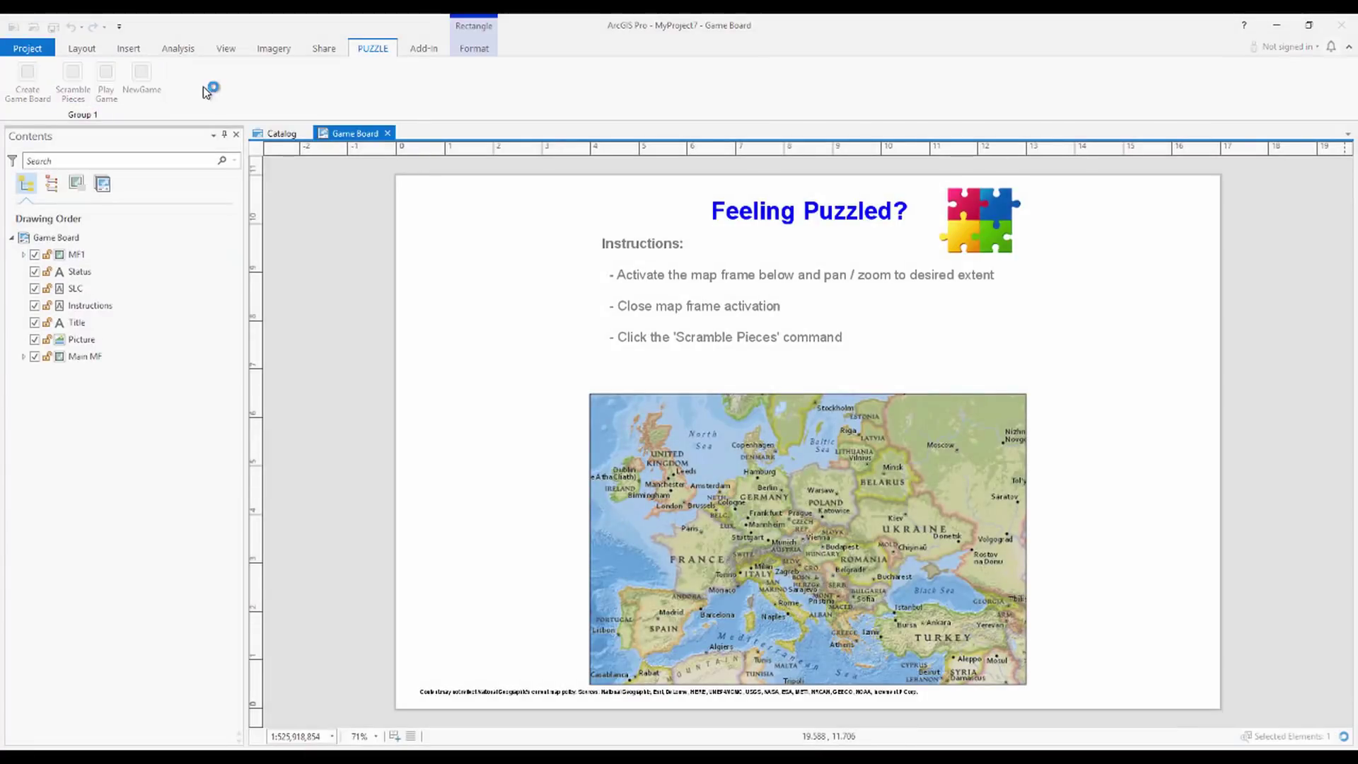
Step: Play the puzzle game by moving the scrambled map frame pieces into their matching cells, including Spain and Italy in the lower row
click(107, 85)
click(508, 285)
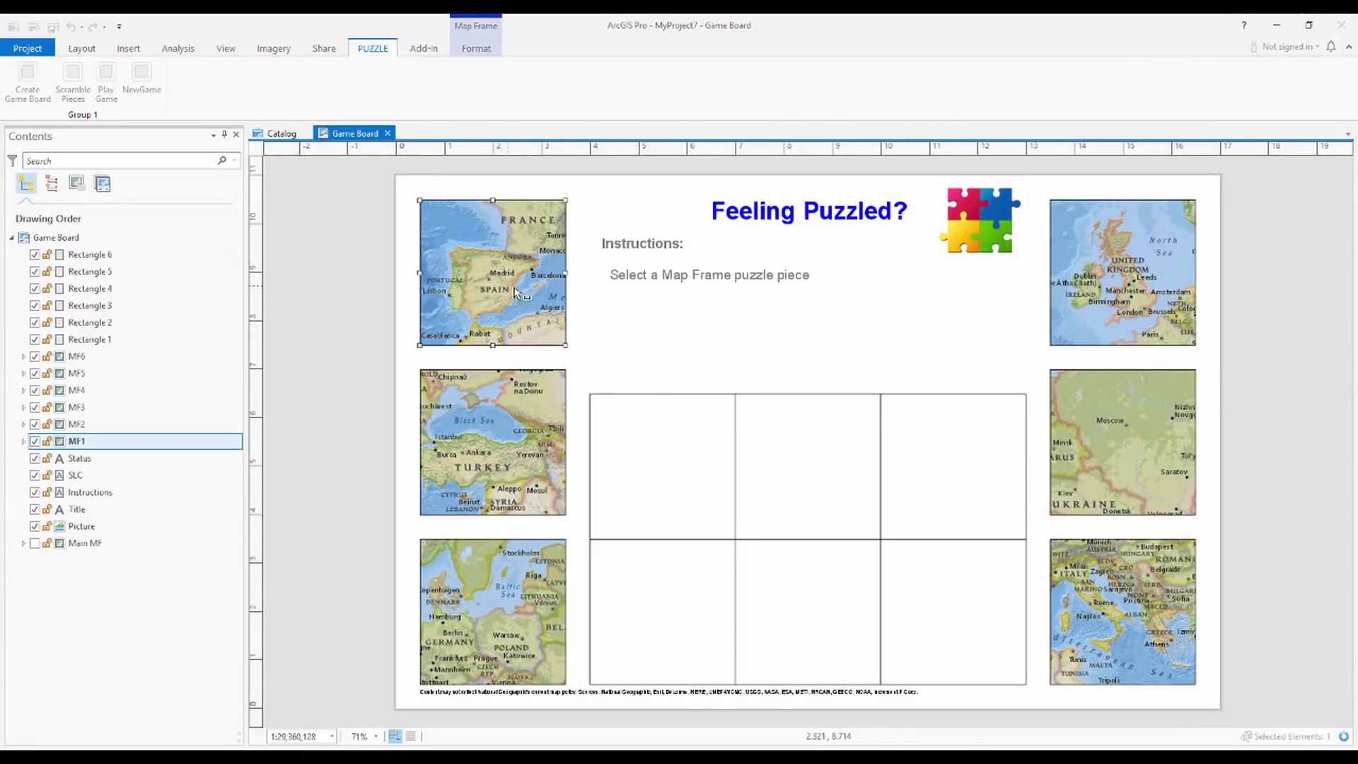
click(682, 615)
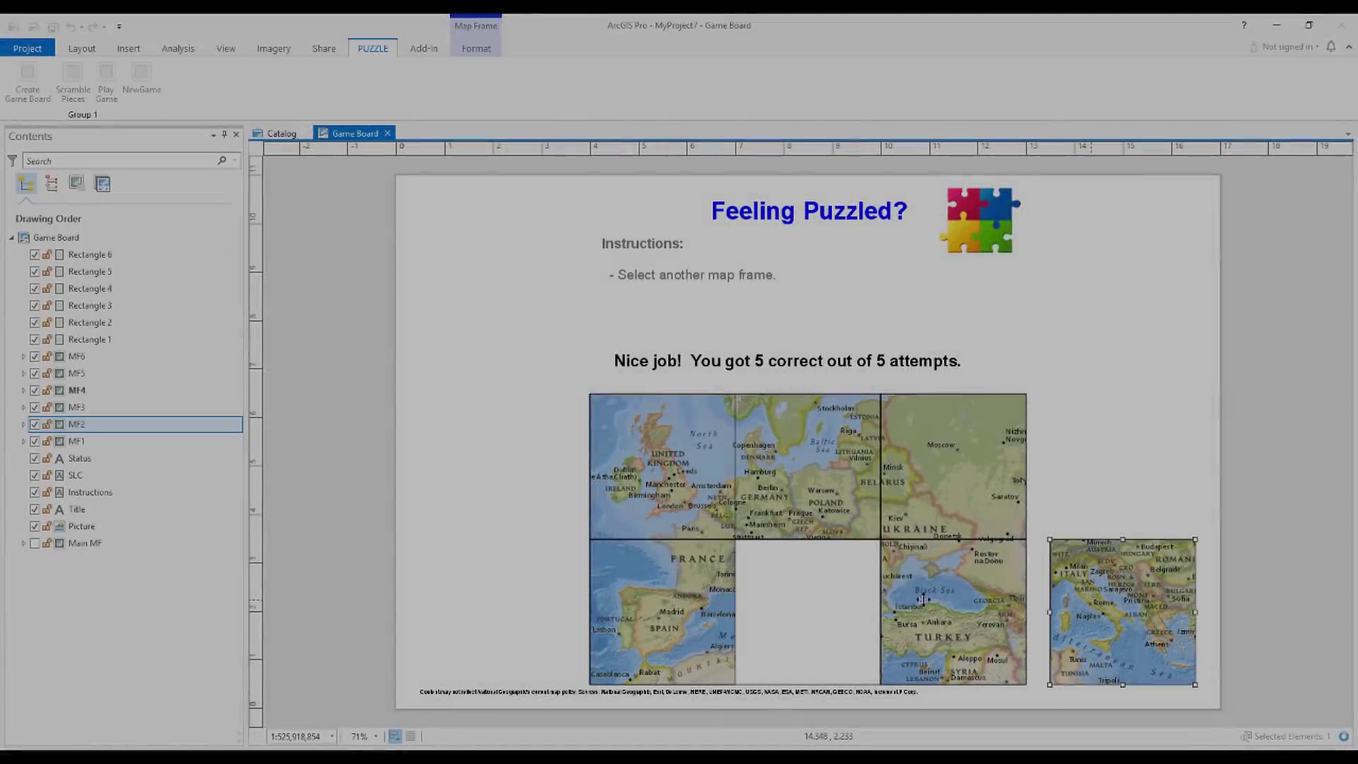
click(821, 601)
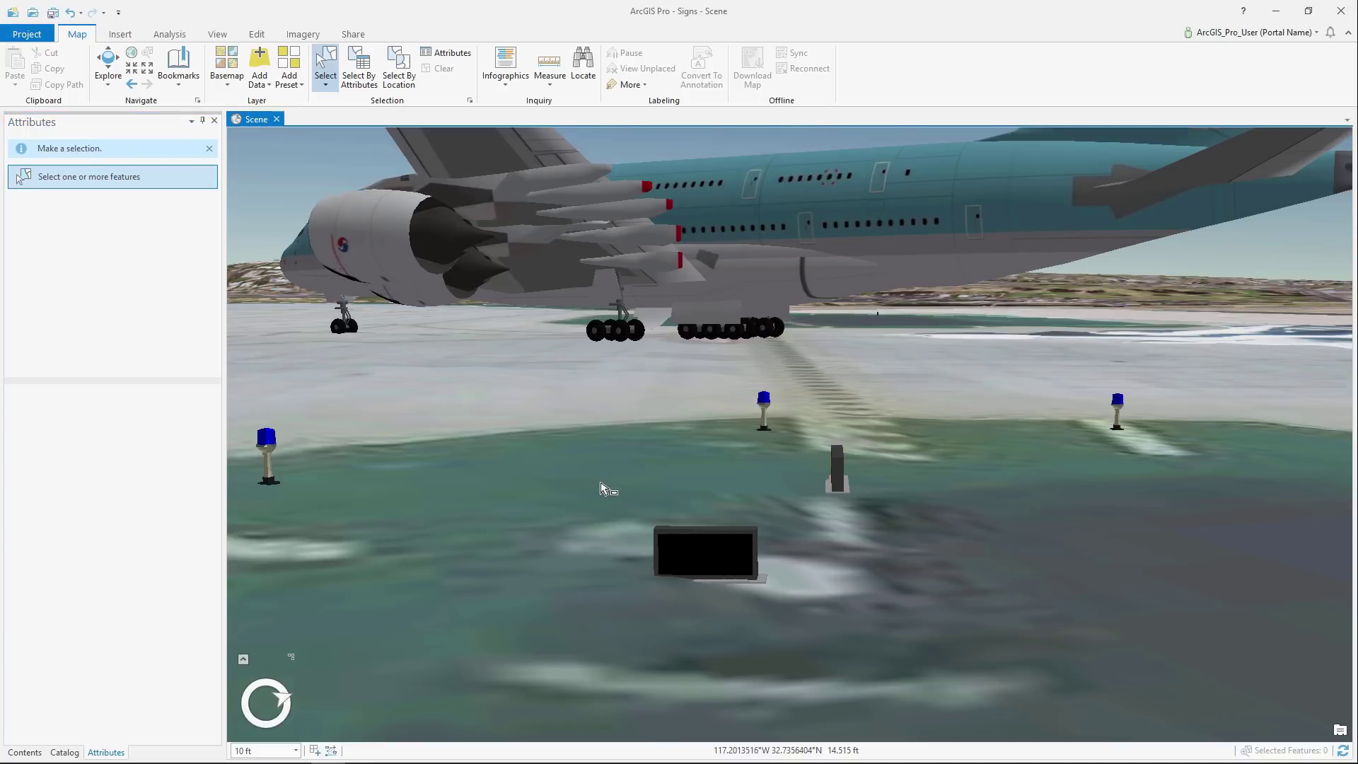
Step: Select the blank airport sign nearest the viewer and add a [3] Location sign with text B to its back
drag(599, 478, 821, 628)
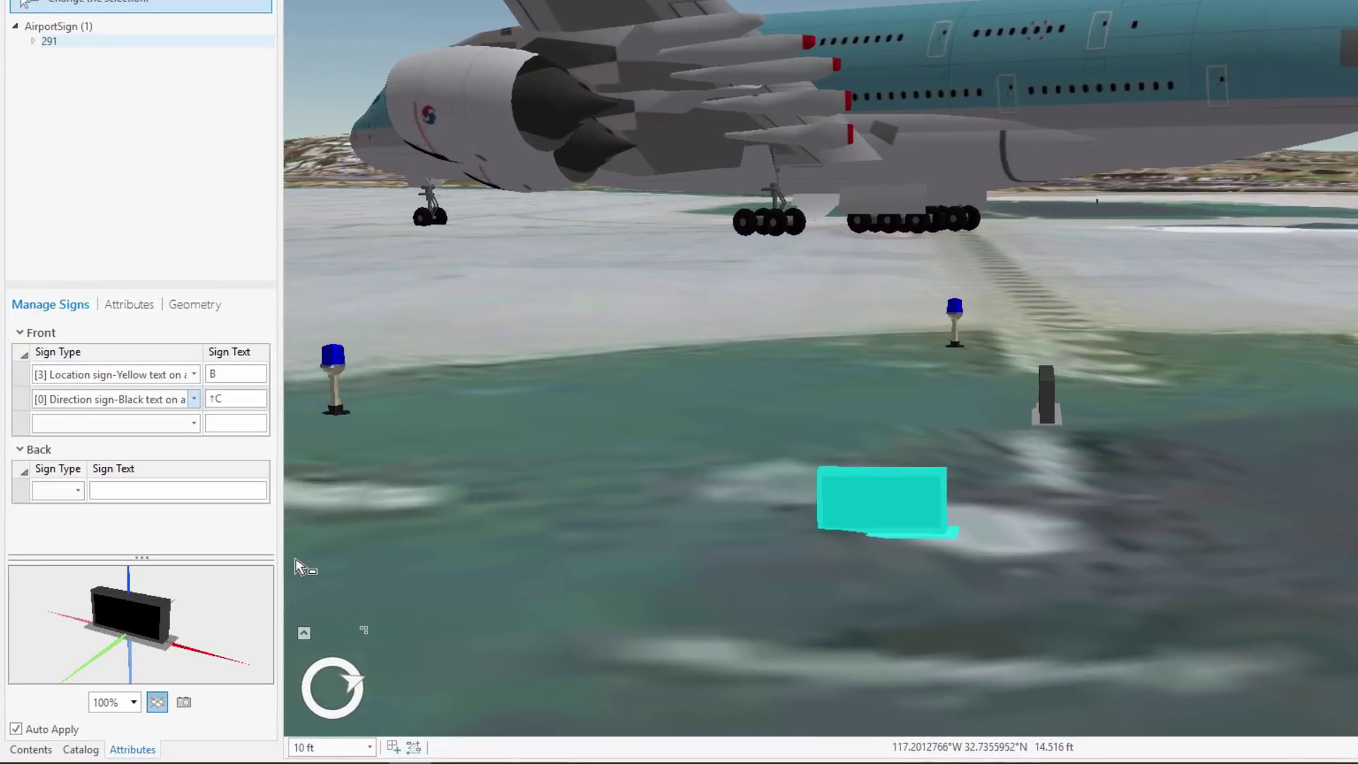
click(77, 491)
click(83, 560)
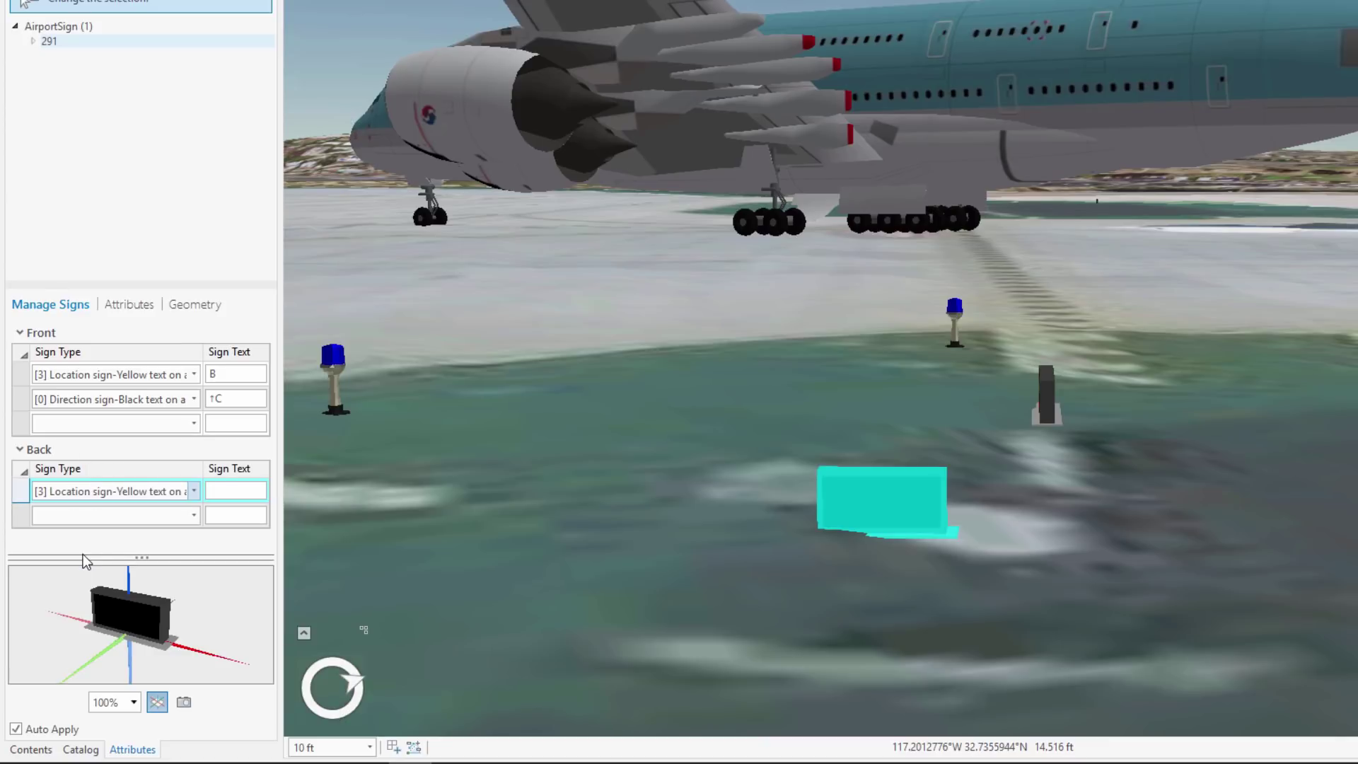
click(217, 491)
Step: Add a [0] Direction sign to the sign's back with text B9 followed by a right arrow, and clear the selection
click(193, 514)
click(213, 531)
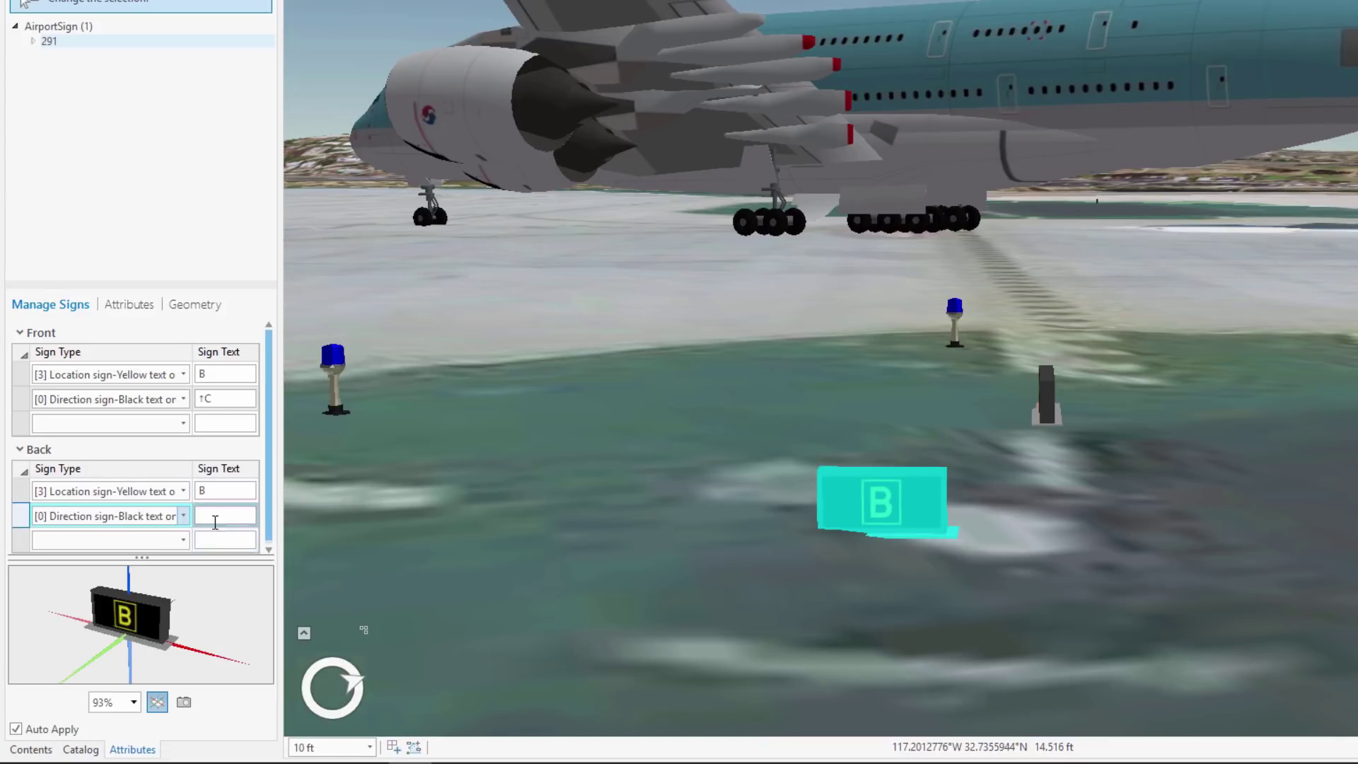
text(B9)
right_click(219, 516)
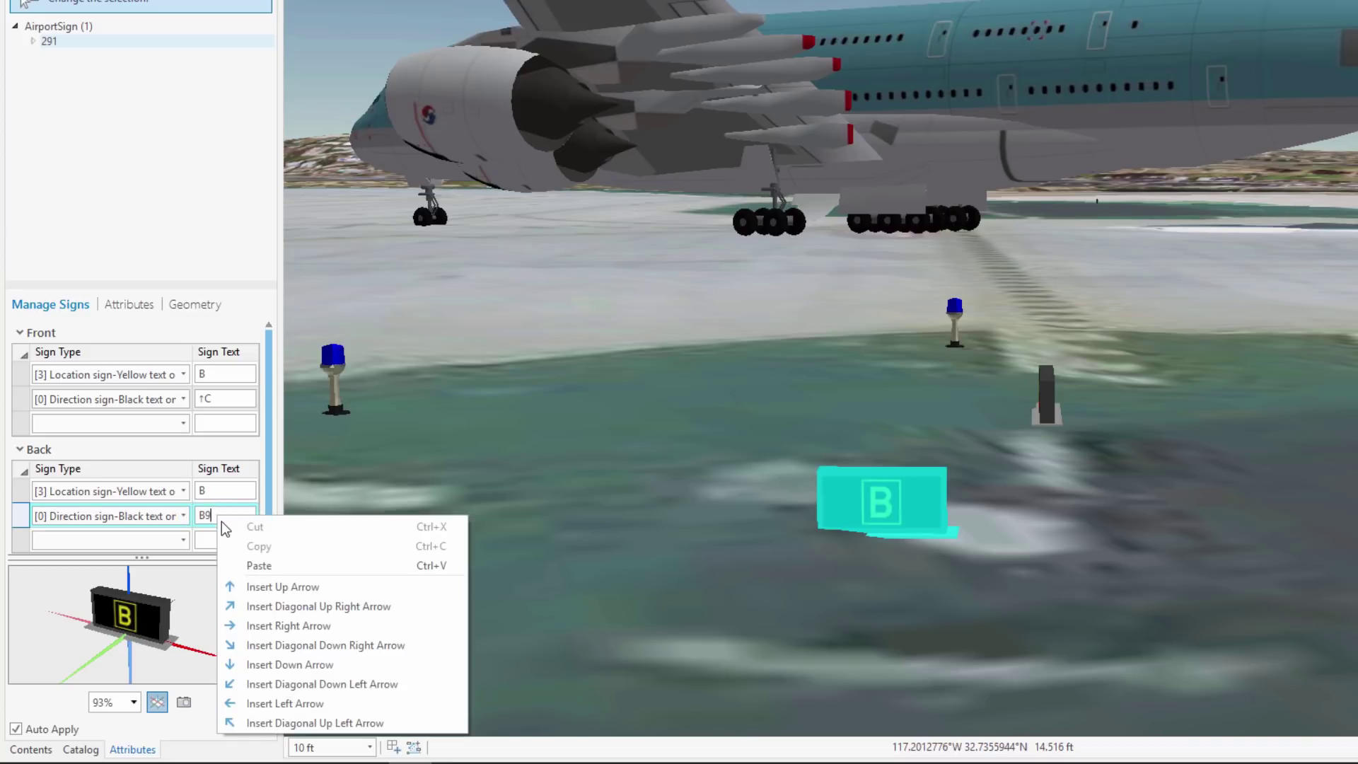
click(275, 625)
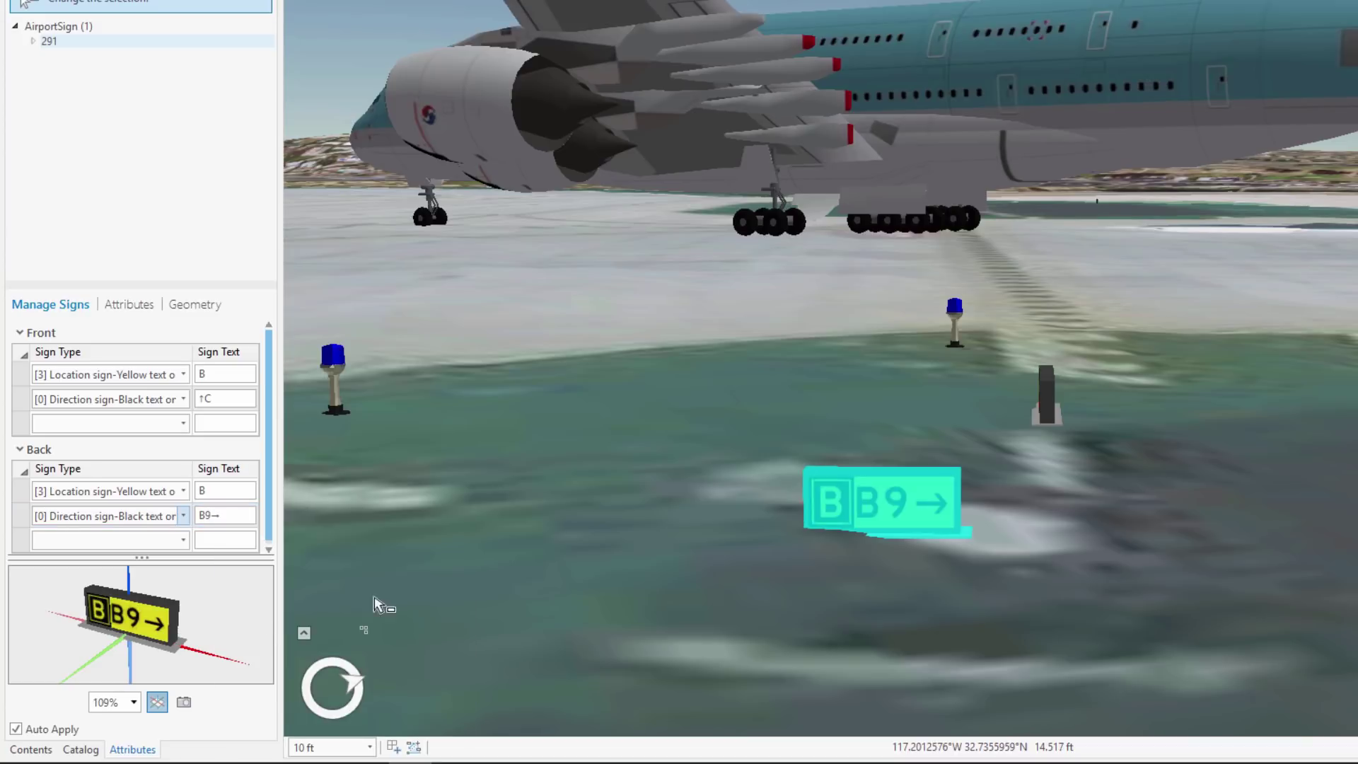
click(664, 563)
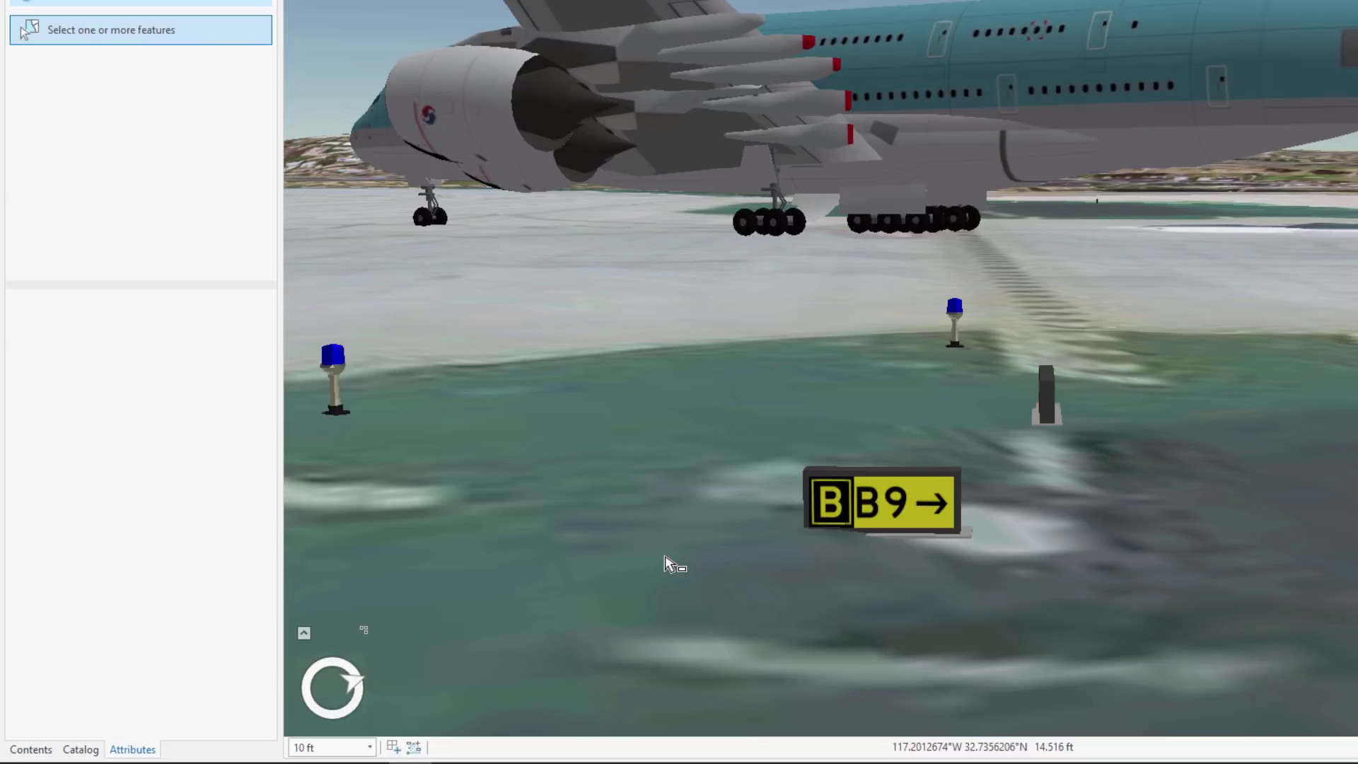